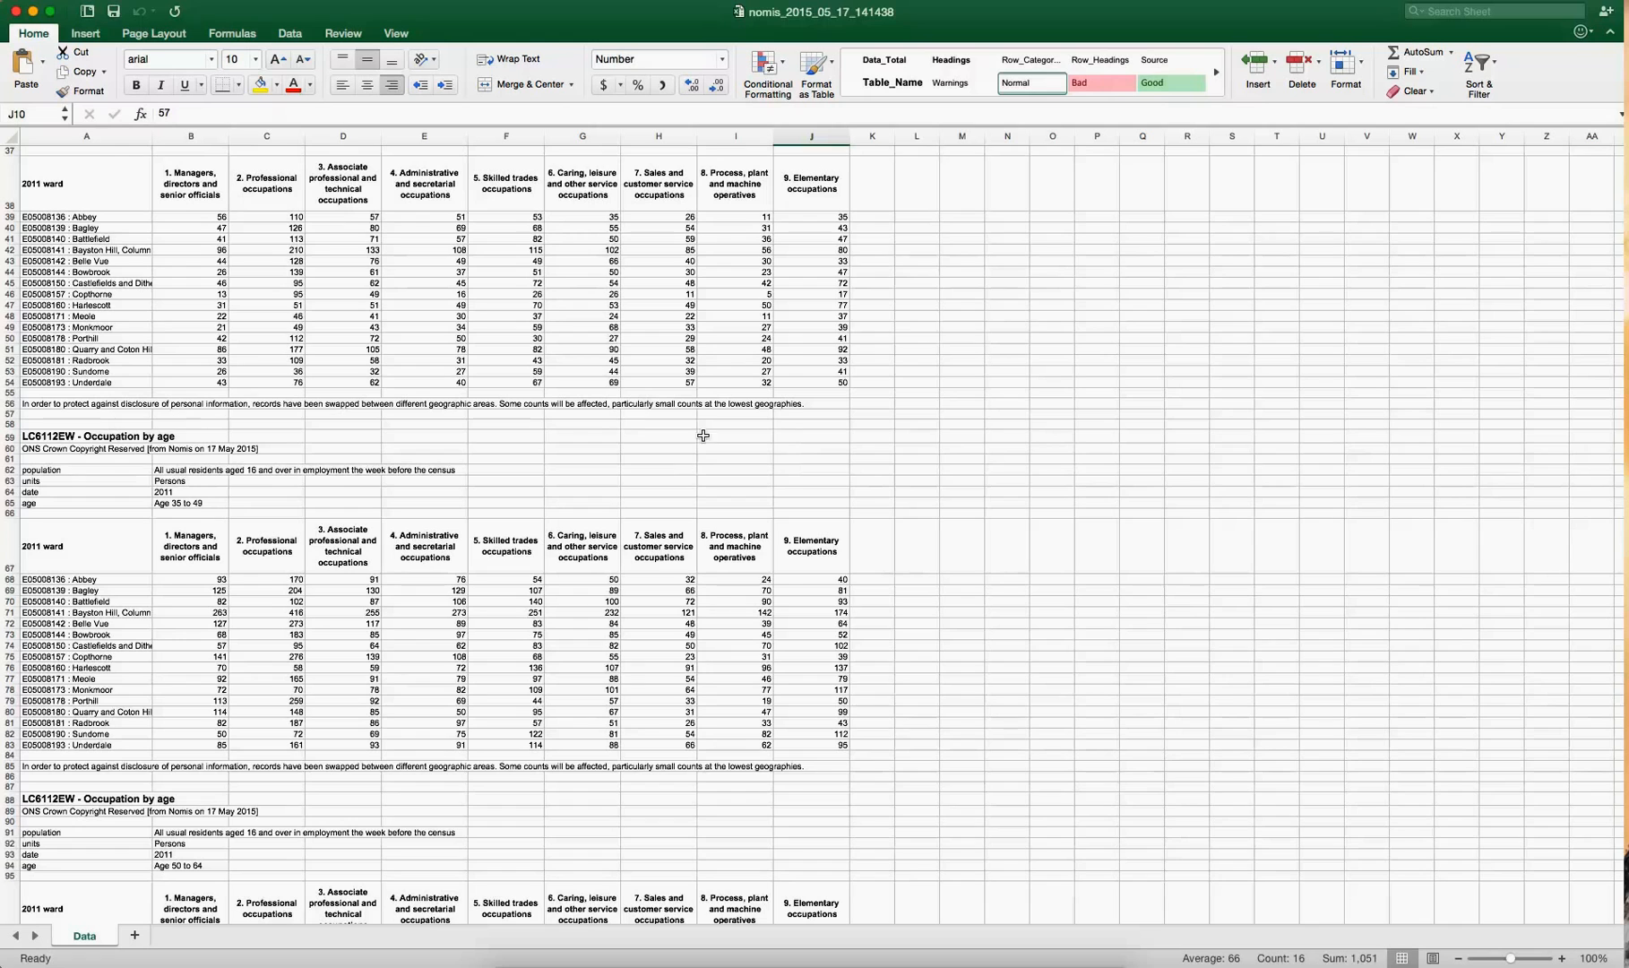
- Examine the layout of the Occupation by age tables for each age band on the Data sheet
scroll(711, 395, "up", 10)
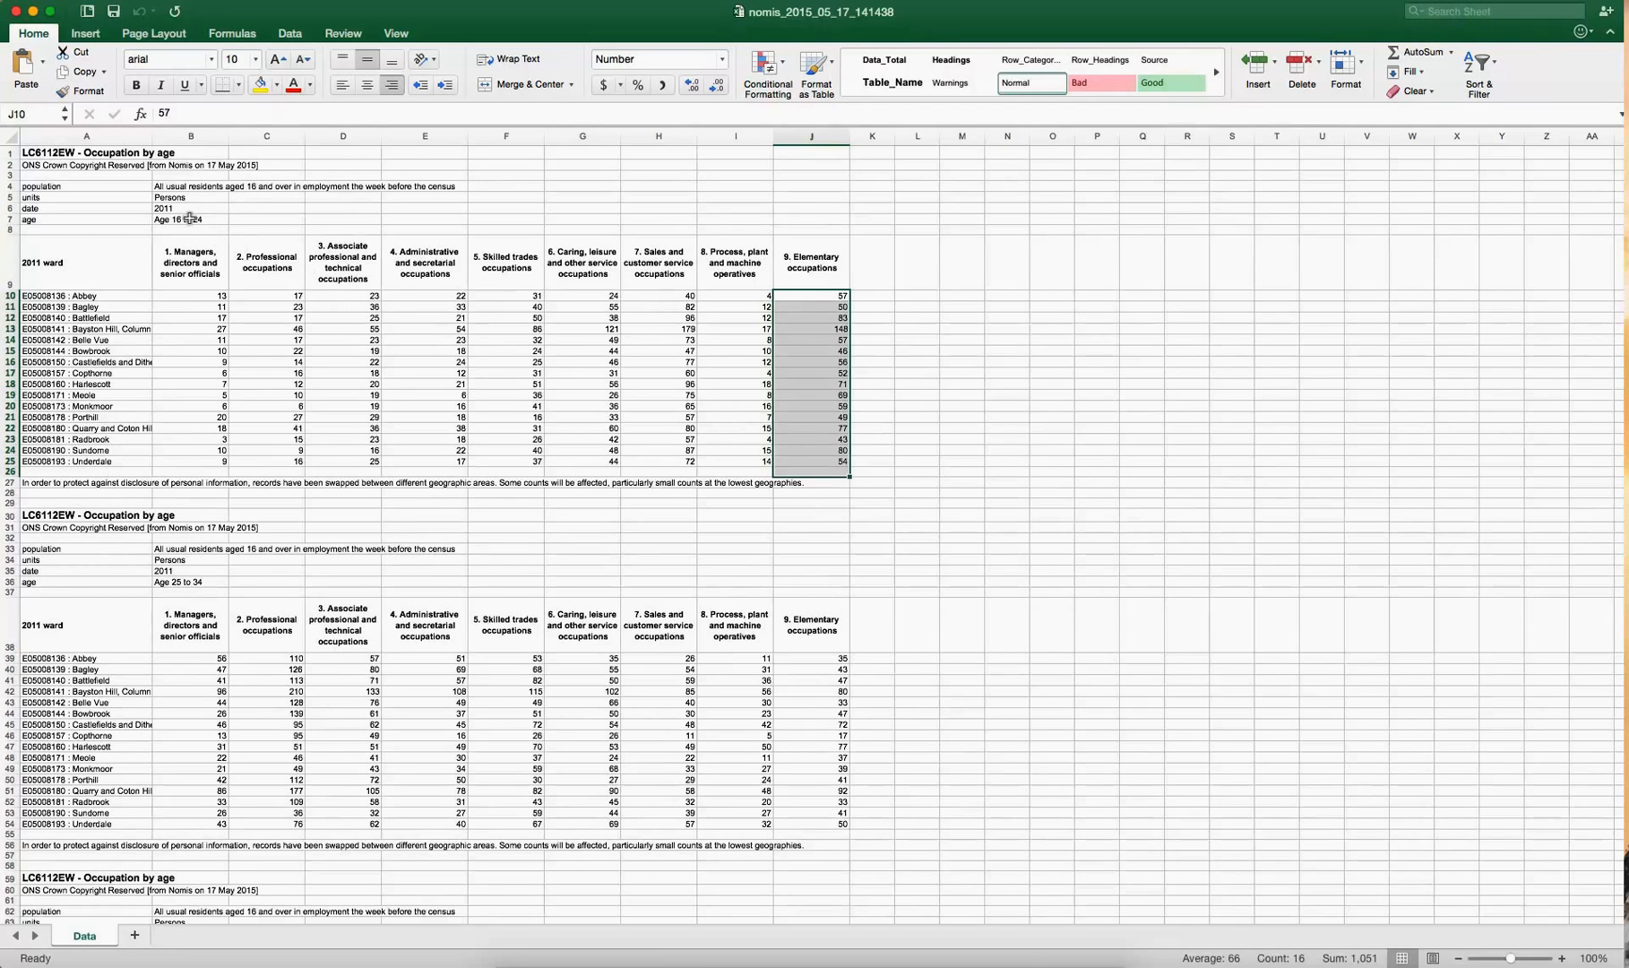
scroll(231, 625, "down", 5)
scroll(231, 625, "down", 8)
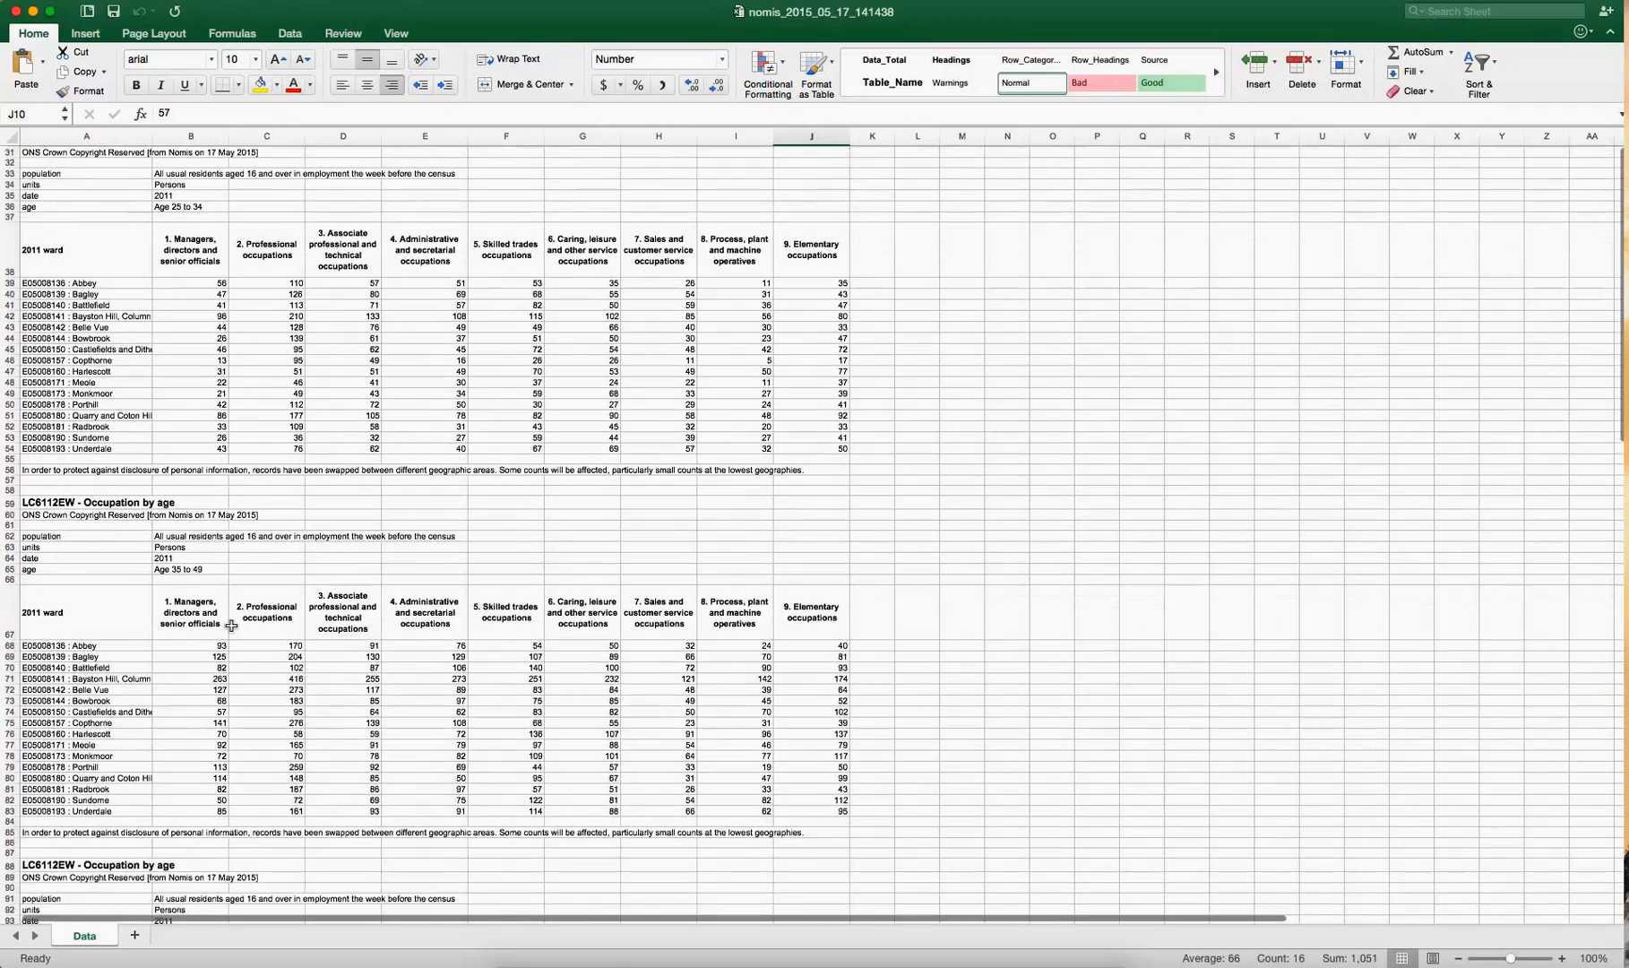
scroll(231, 626, "down", 1)
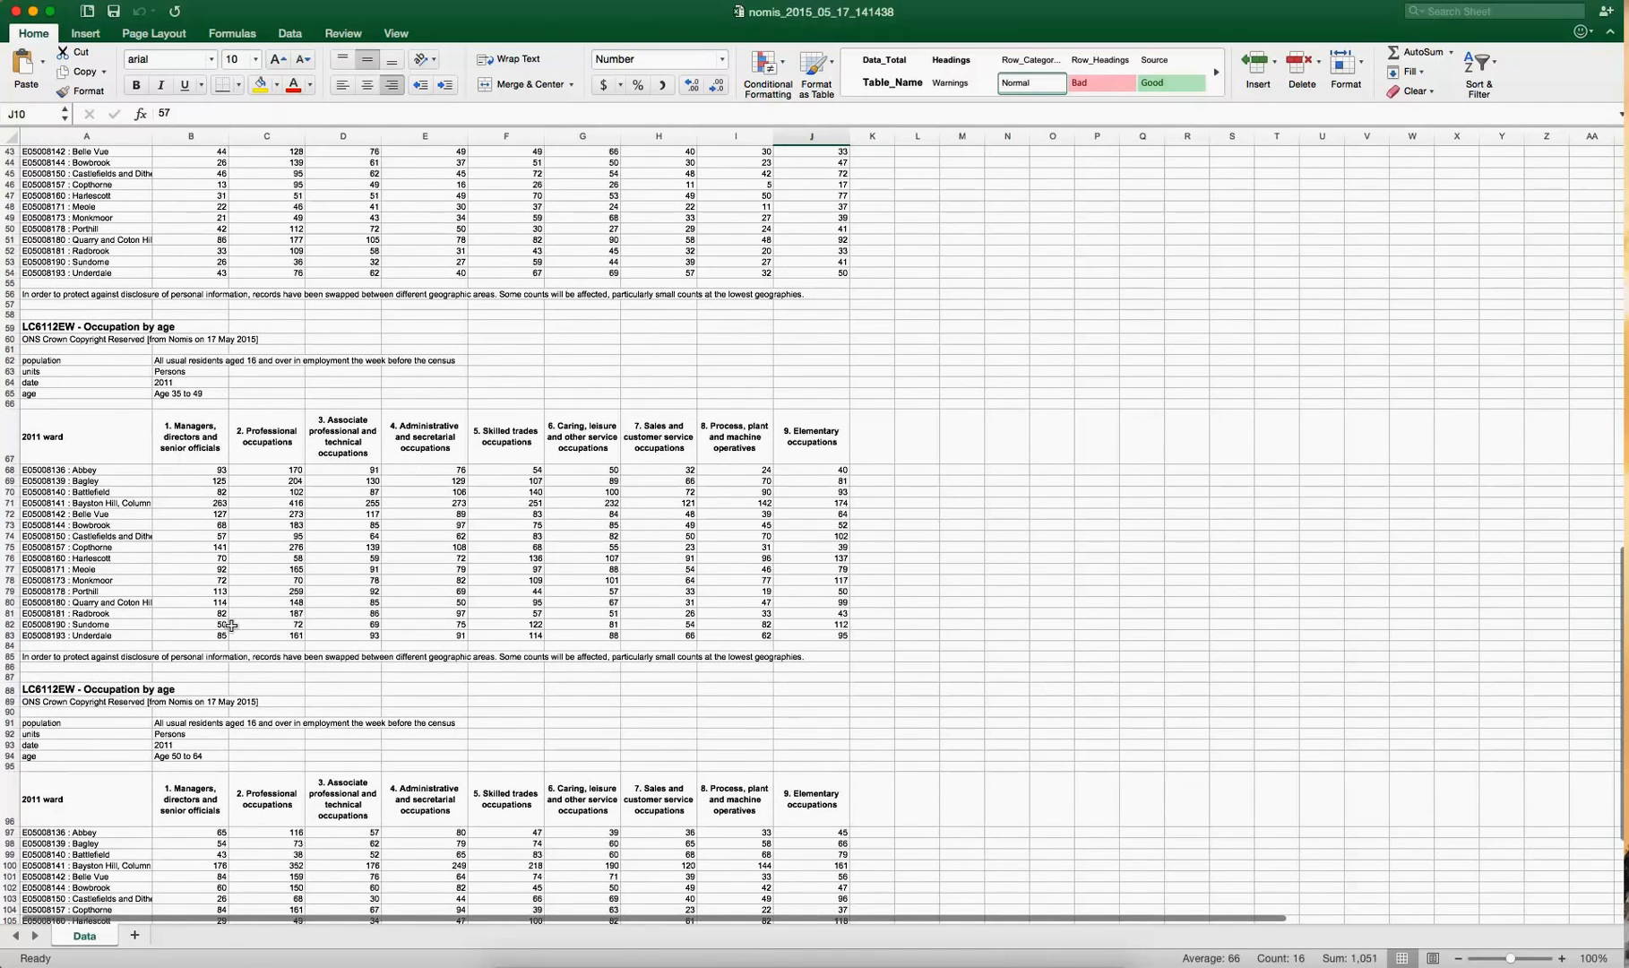
scroll(265, 596, "down", 1)
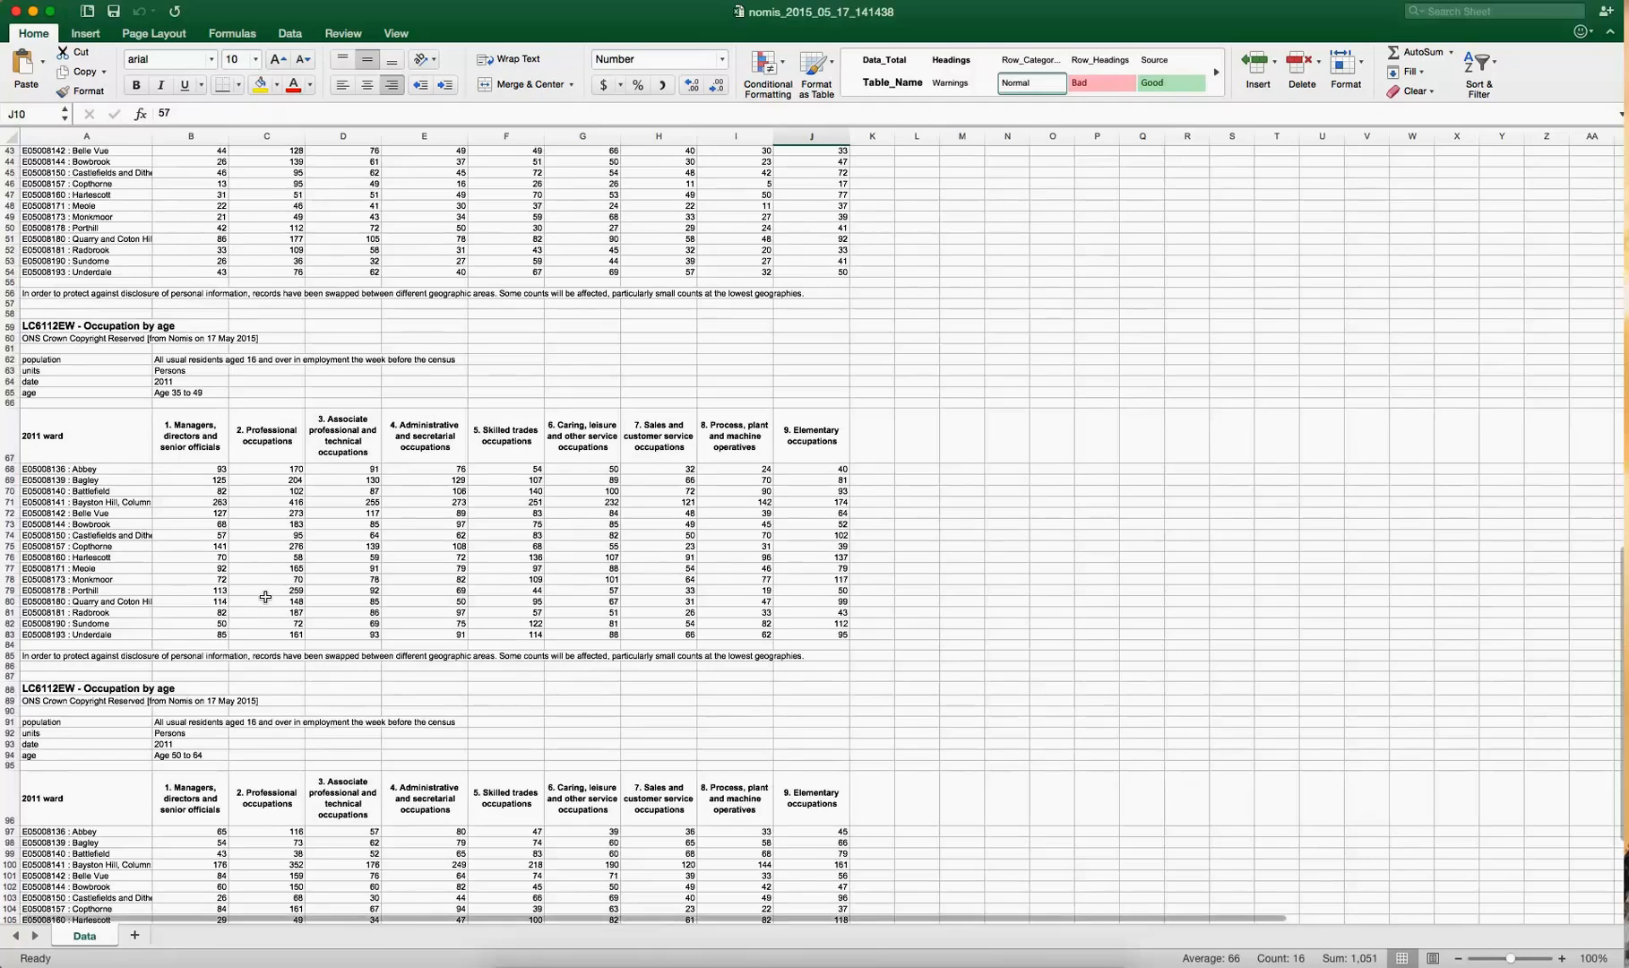
scroll(265, 597, "down", 5)
scroll(265, 596, "up", 7)
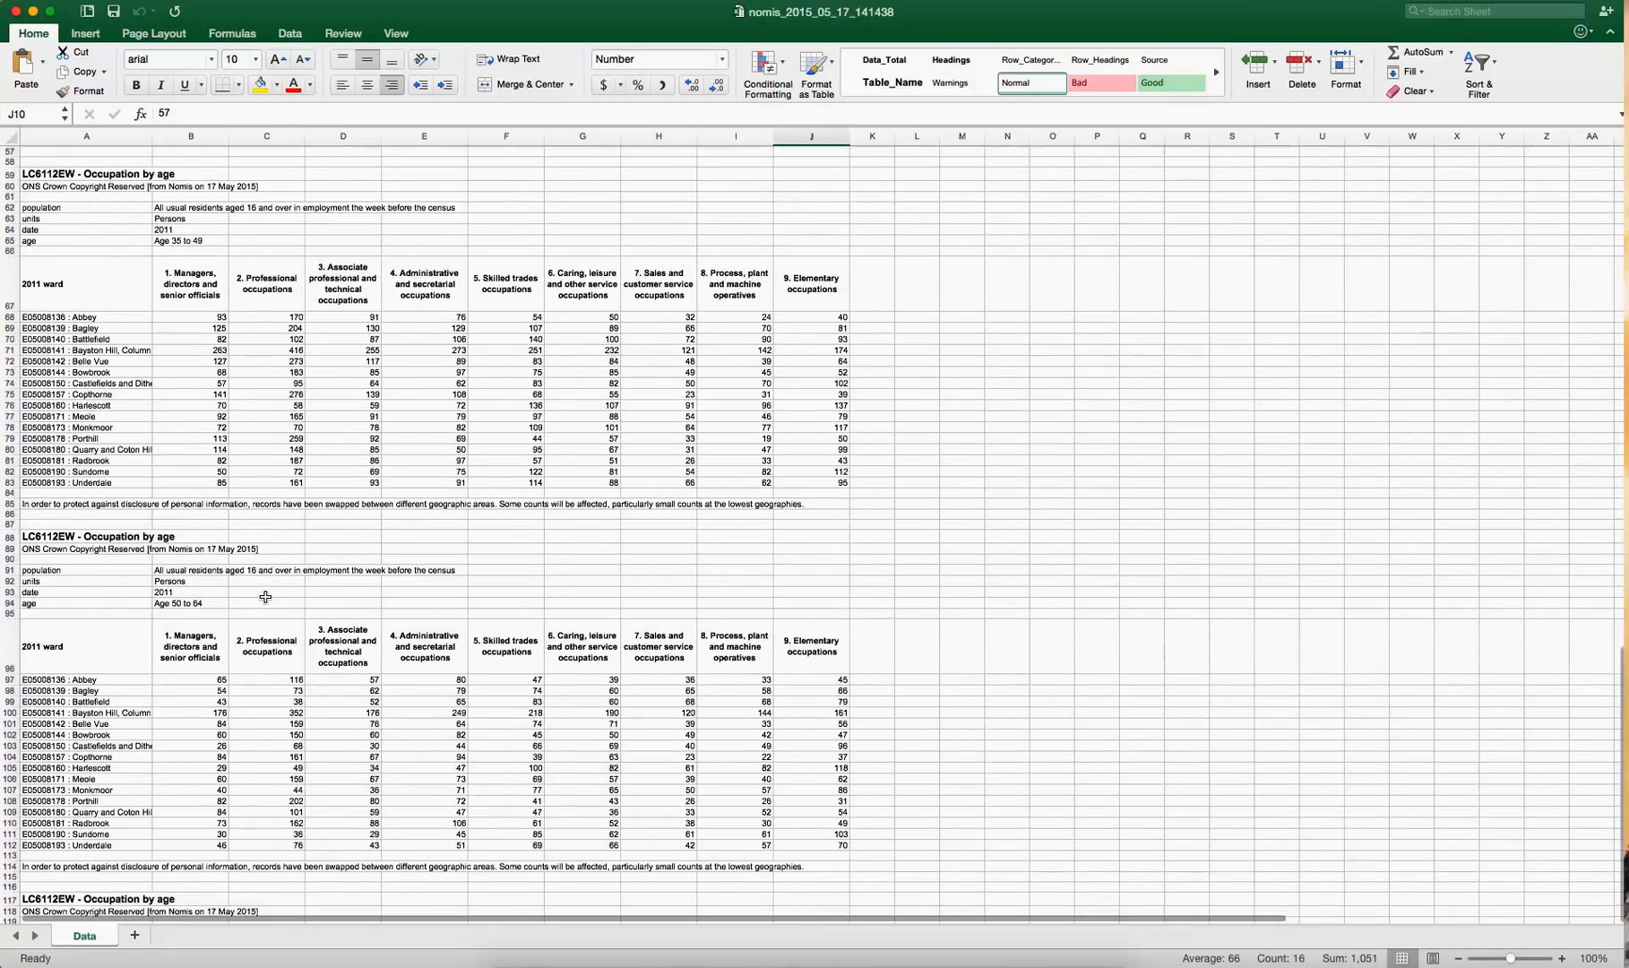
scroll(265, 597, "down", 3)
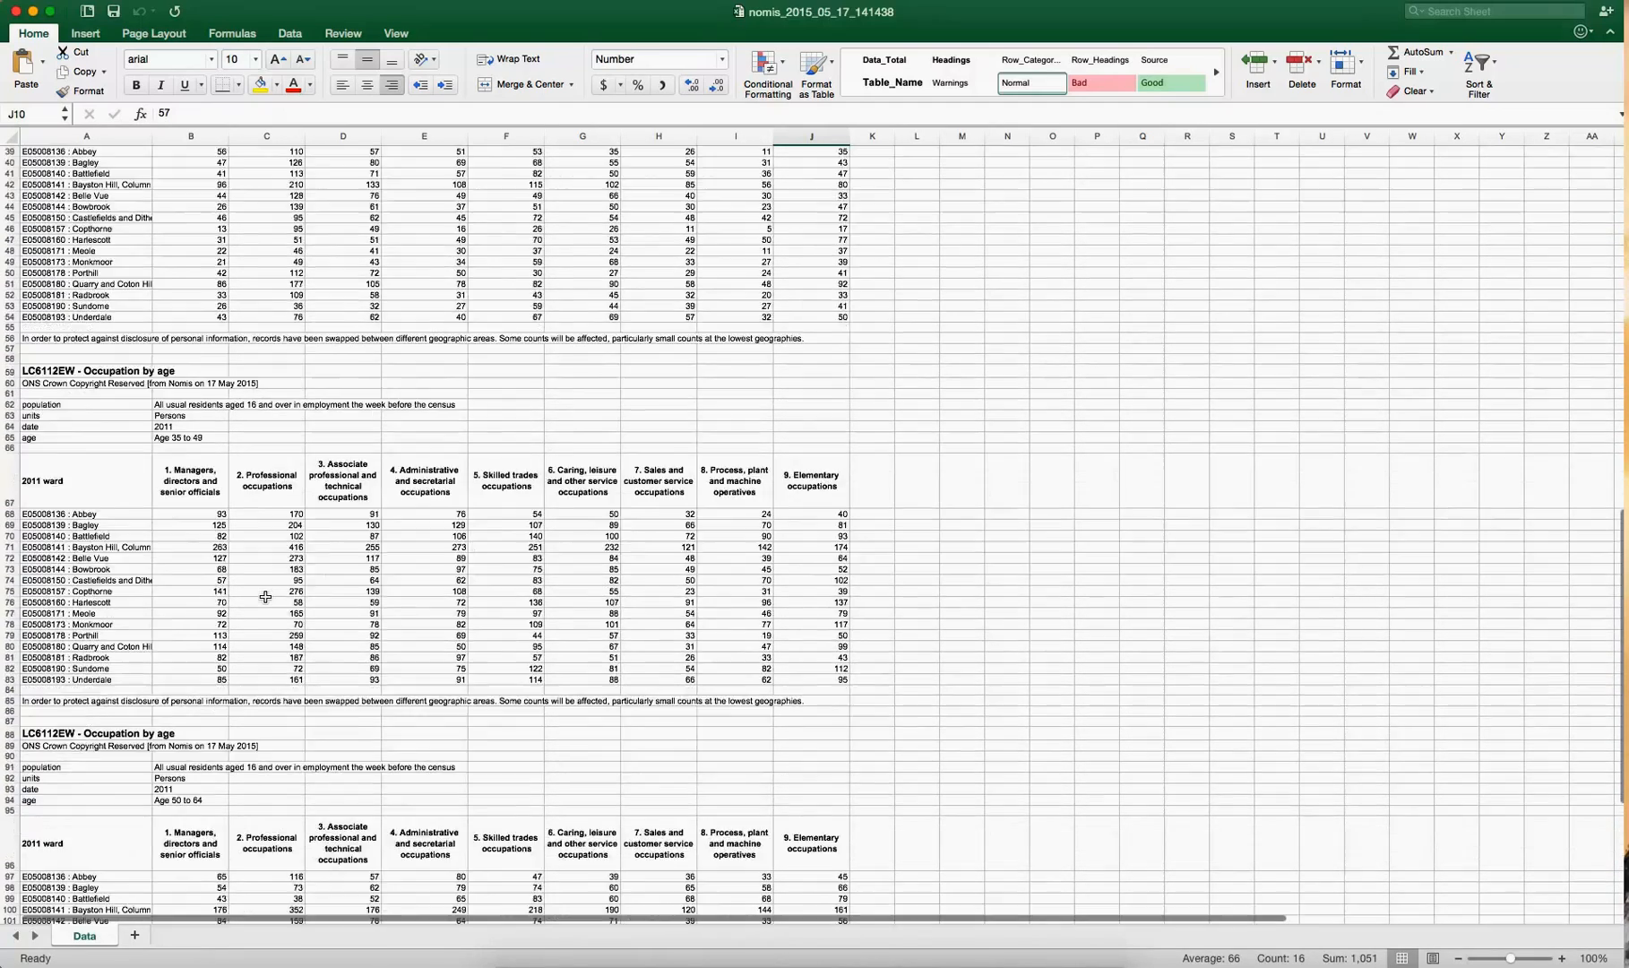
scroll(265, 596, "up", 8)
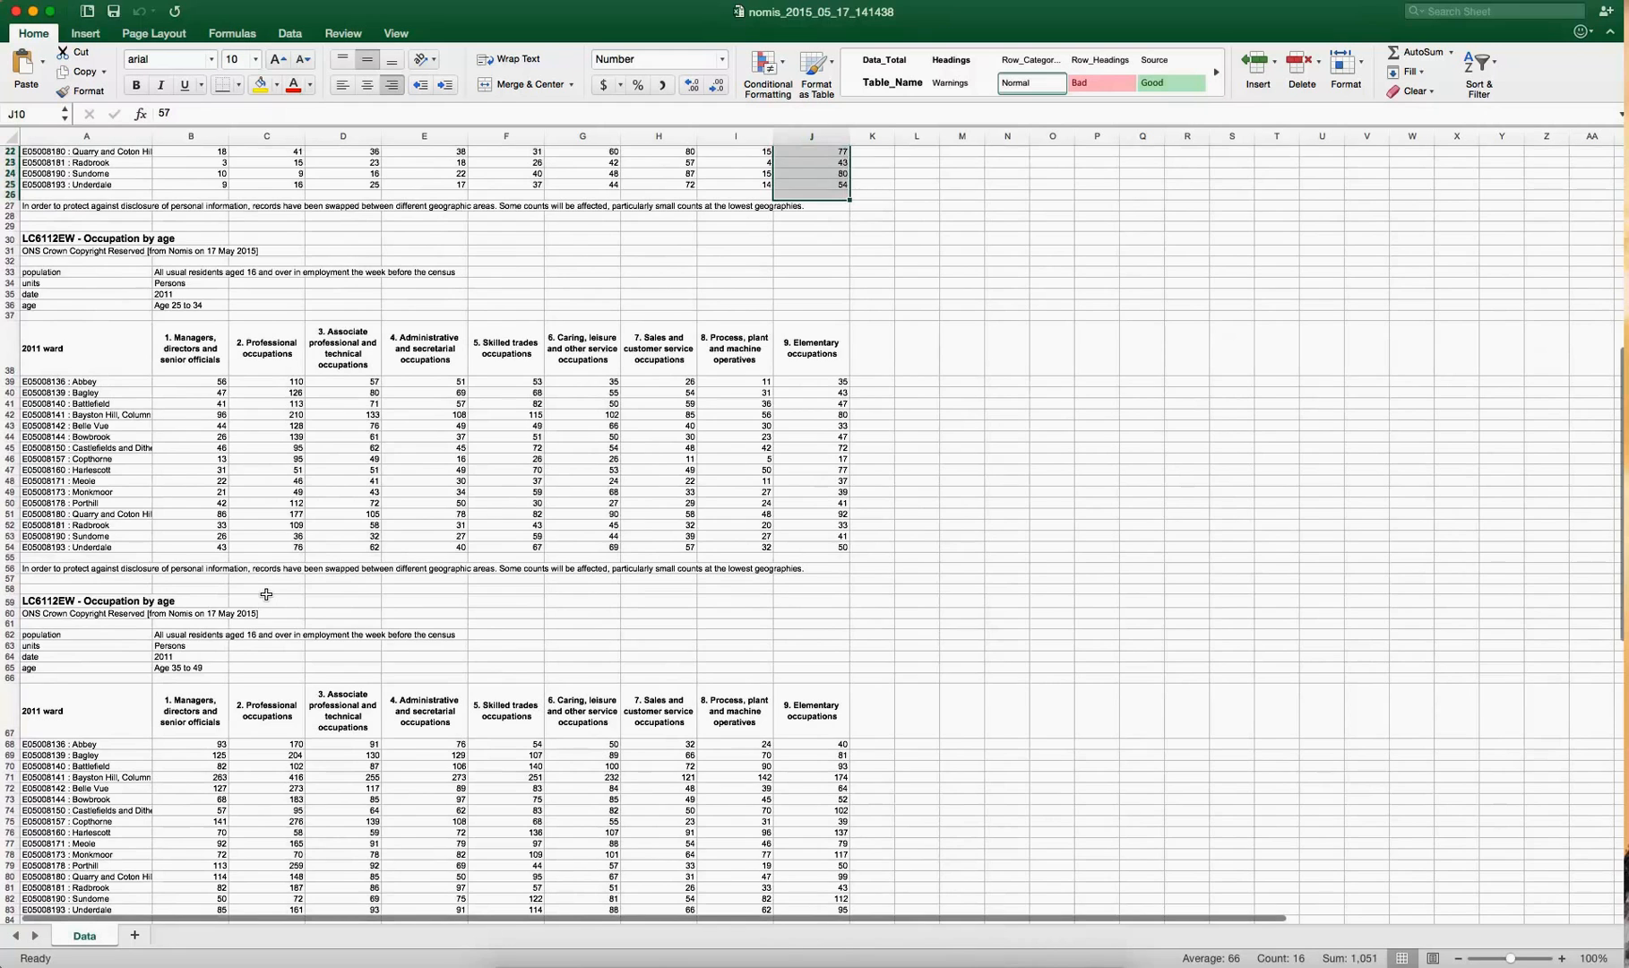
scroll(265, 597, "up", 7)
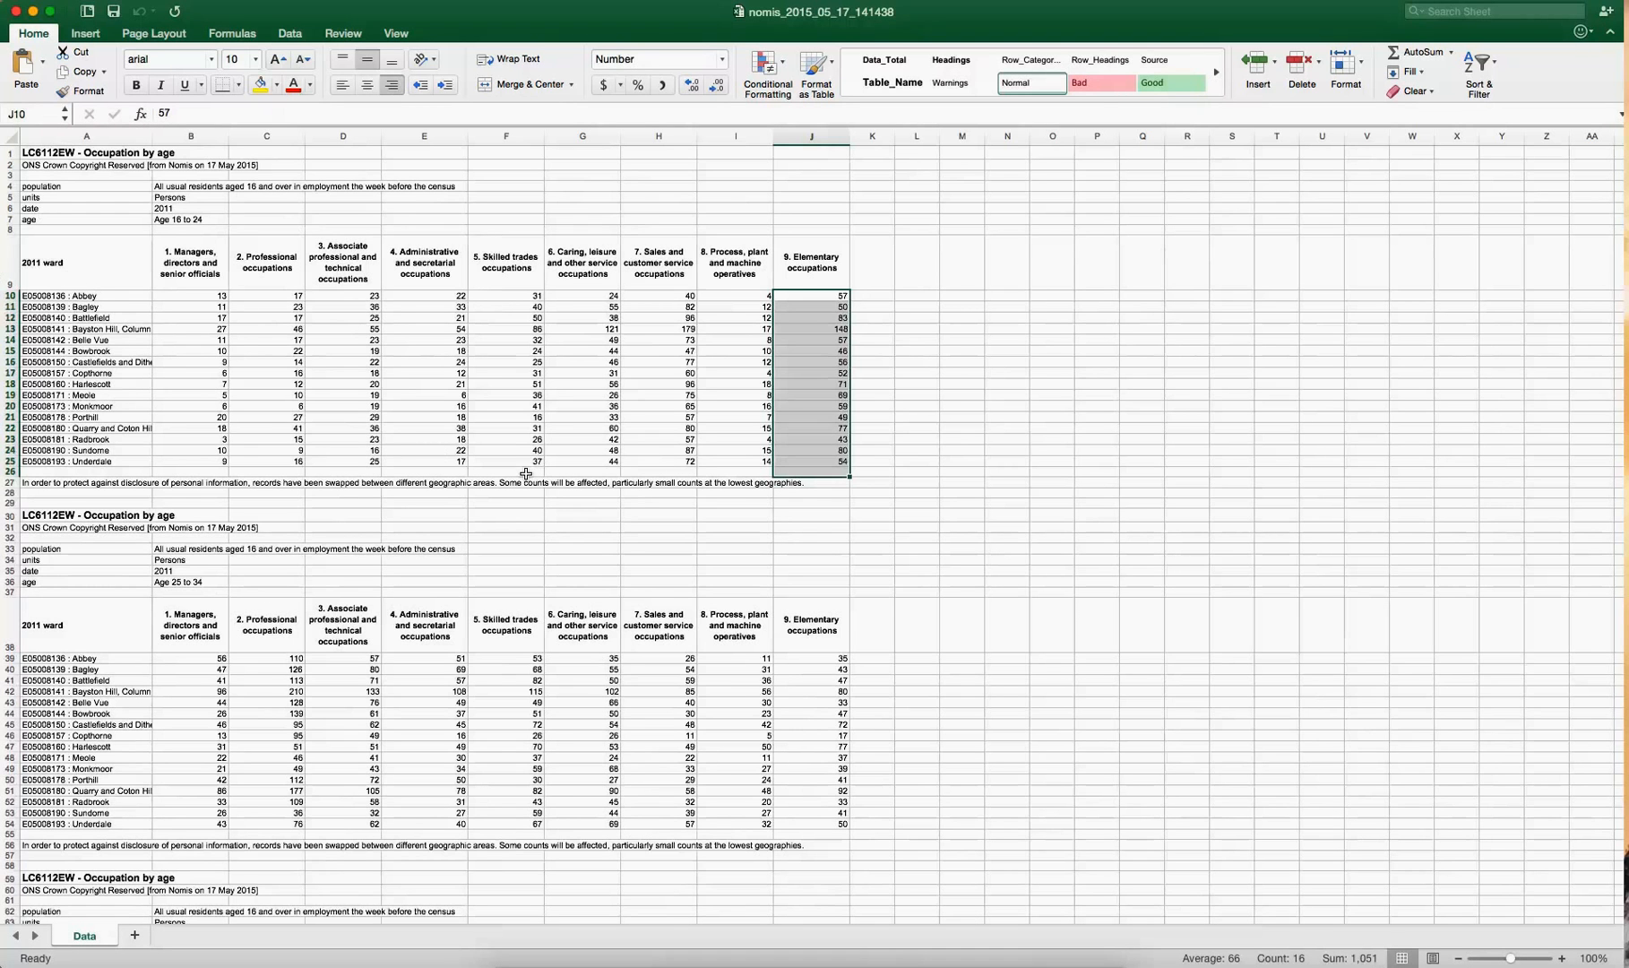
scroll(526, 473, "down", 6)
scroll(526, 473, "down", 20)
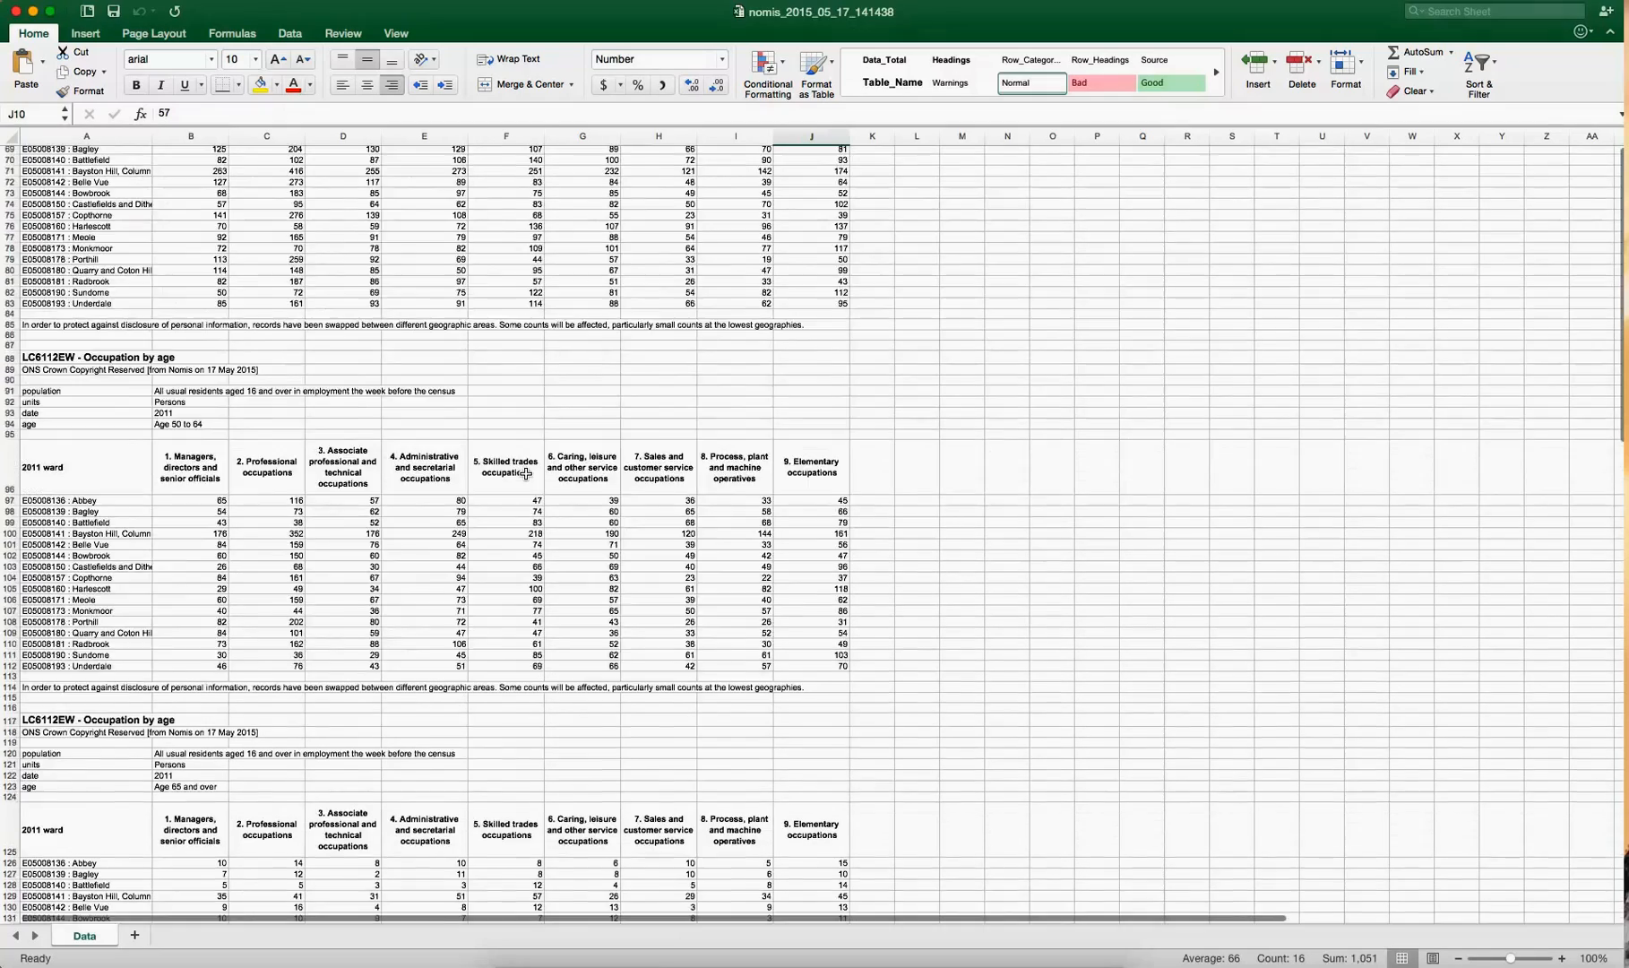
scroll(526, 473, "down", 17)
scroll(526, 473, "up", 10)
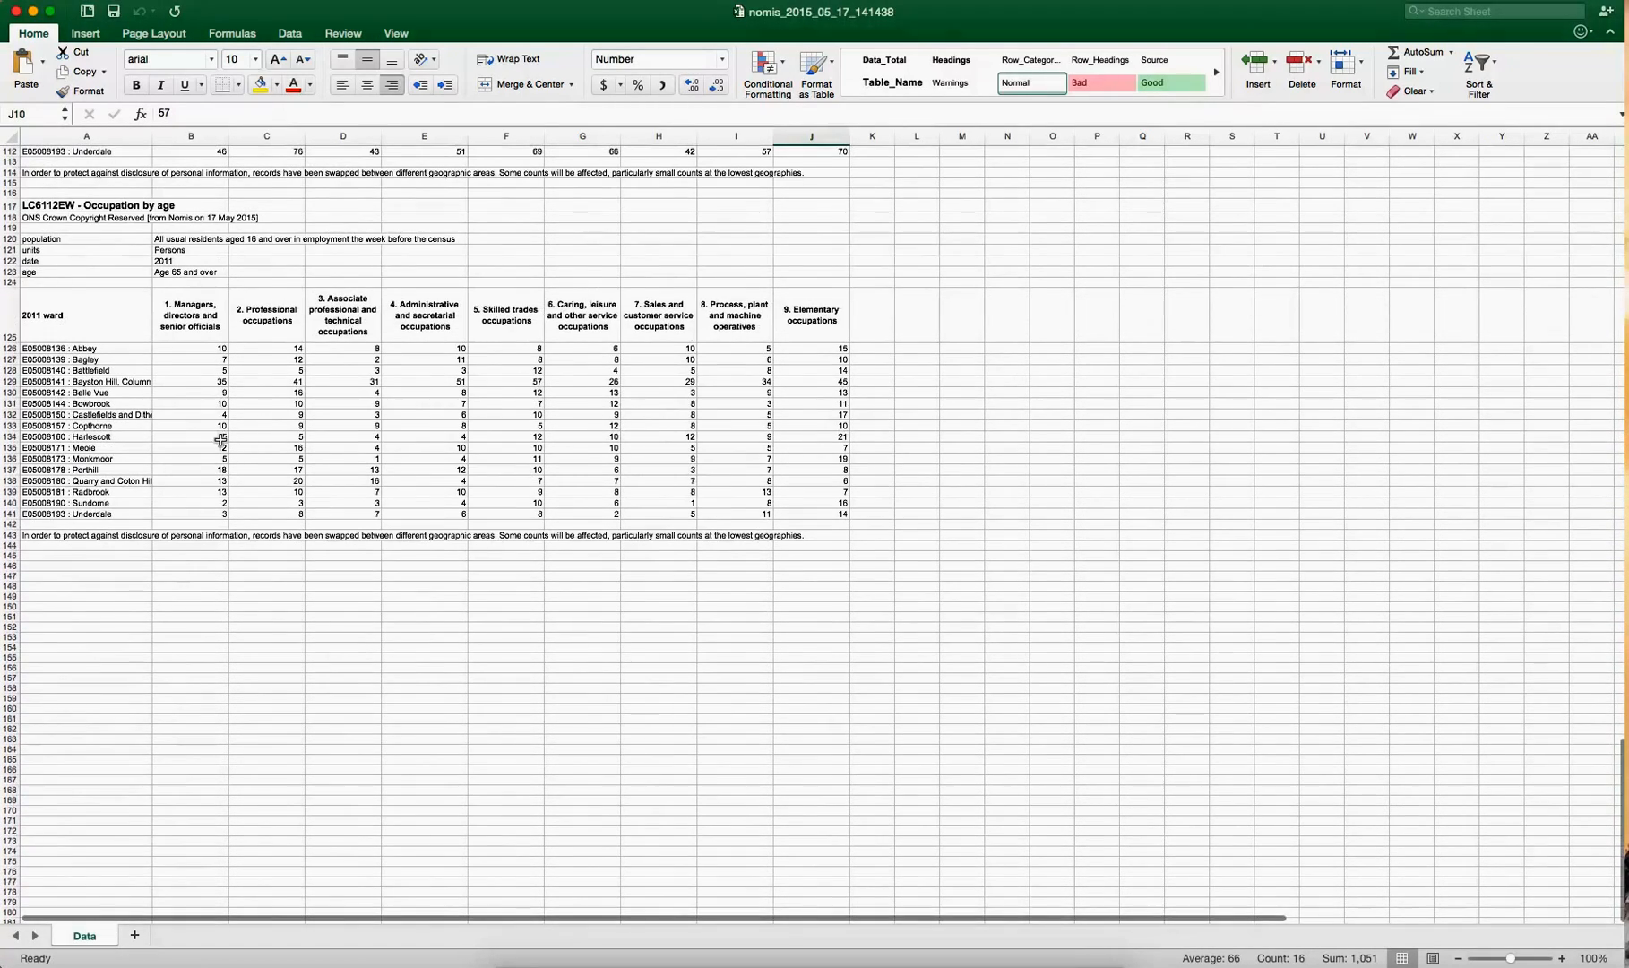
scroll(224, 485, "up", 12)
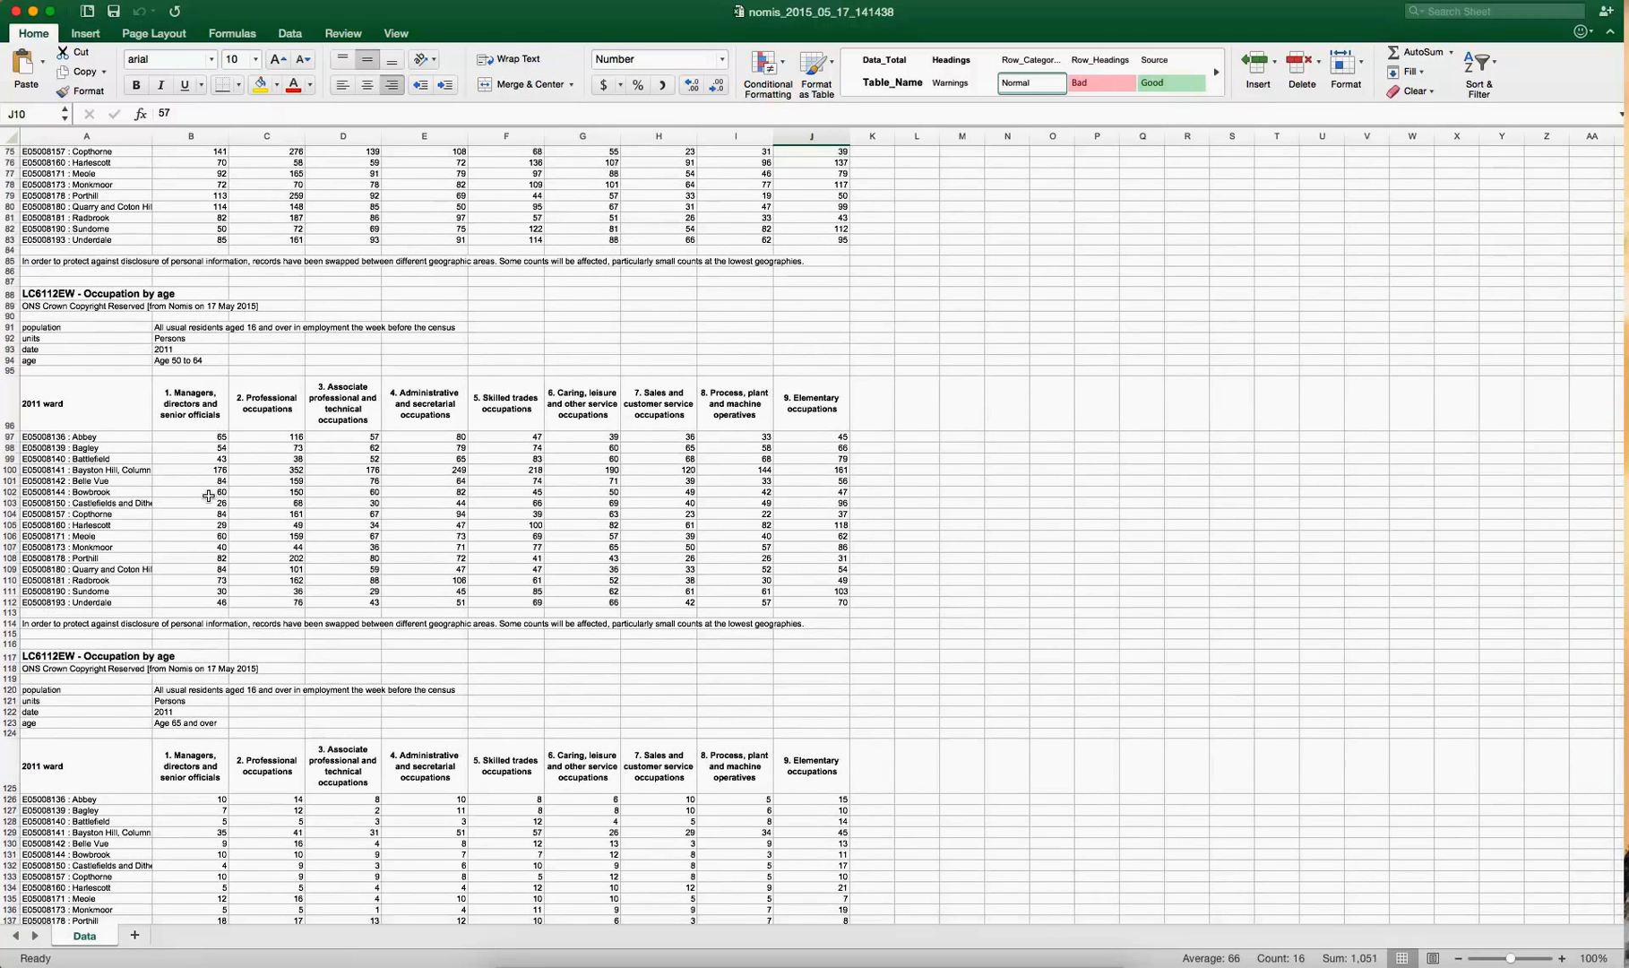
scroll(211, 491, "up", 10)
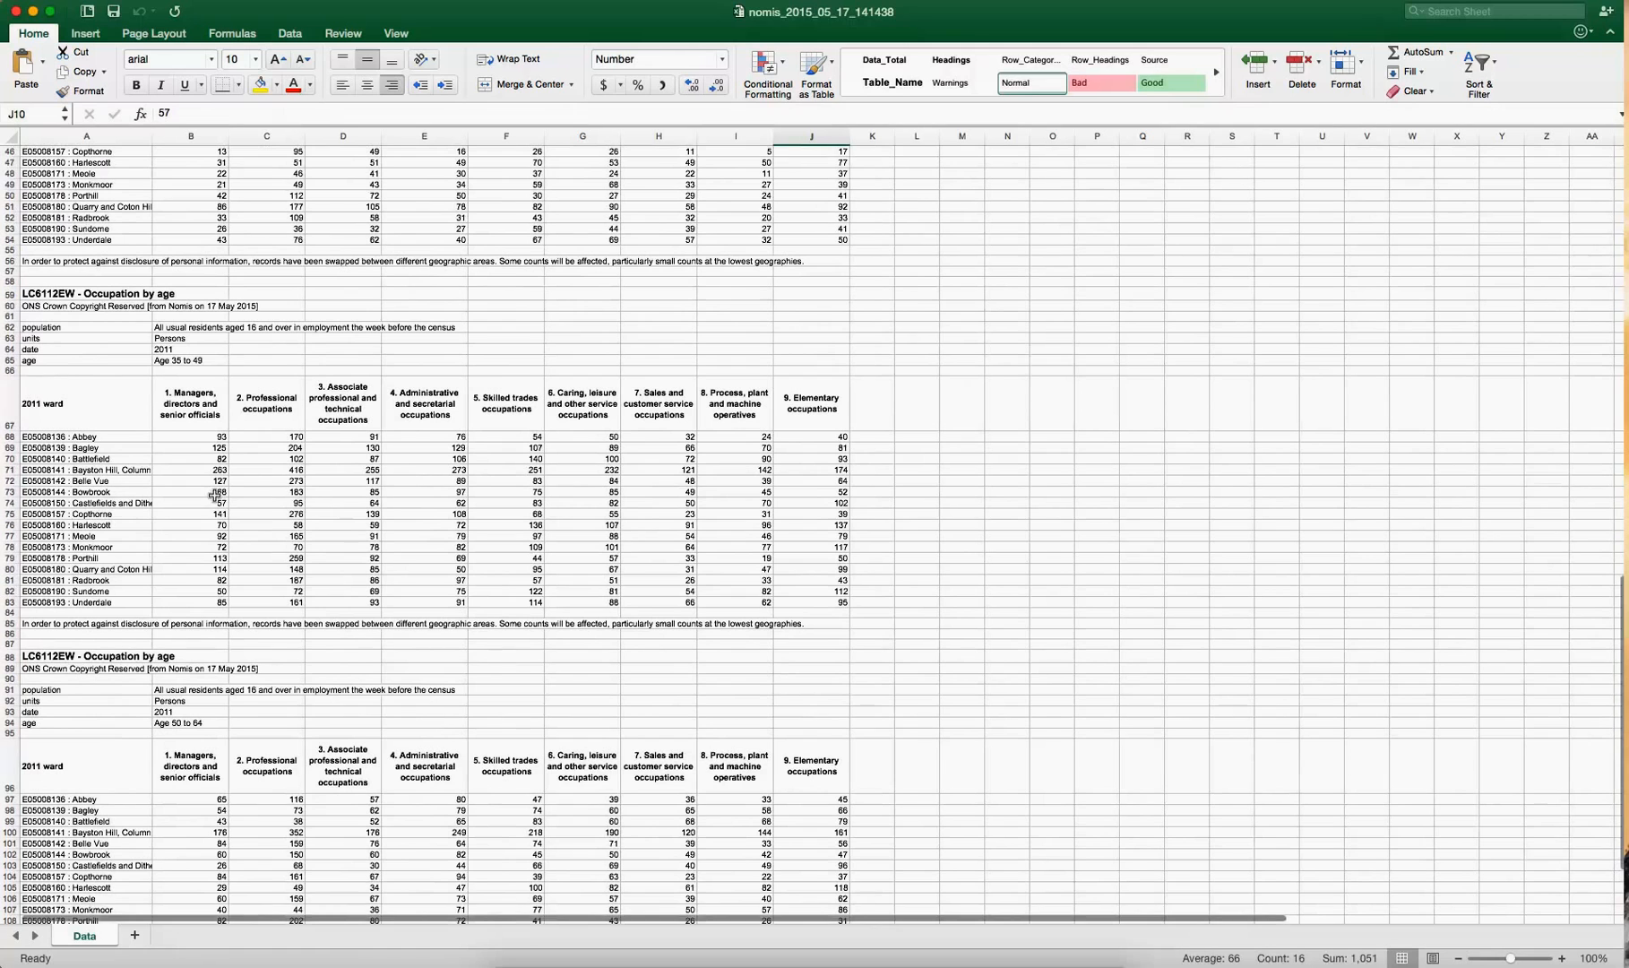
- Create a copy of the Data sheet in the same workbook, placed before the original
double_click(82, 936)
left_click(82, 938)
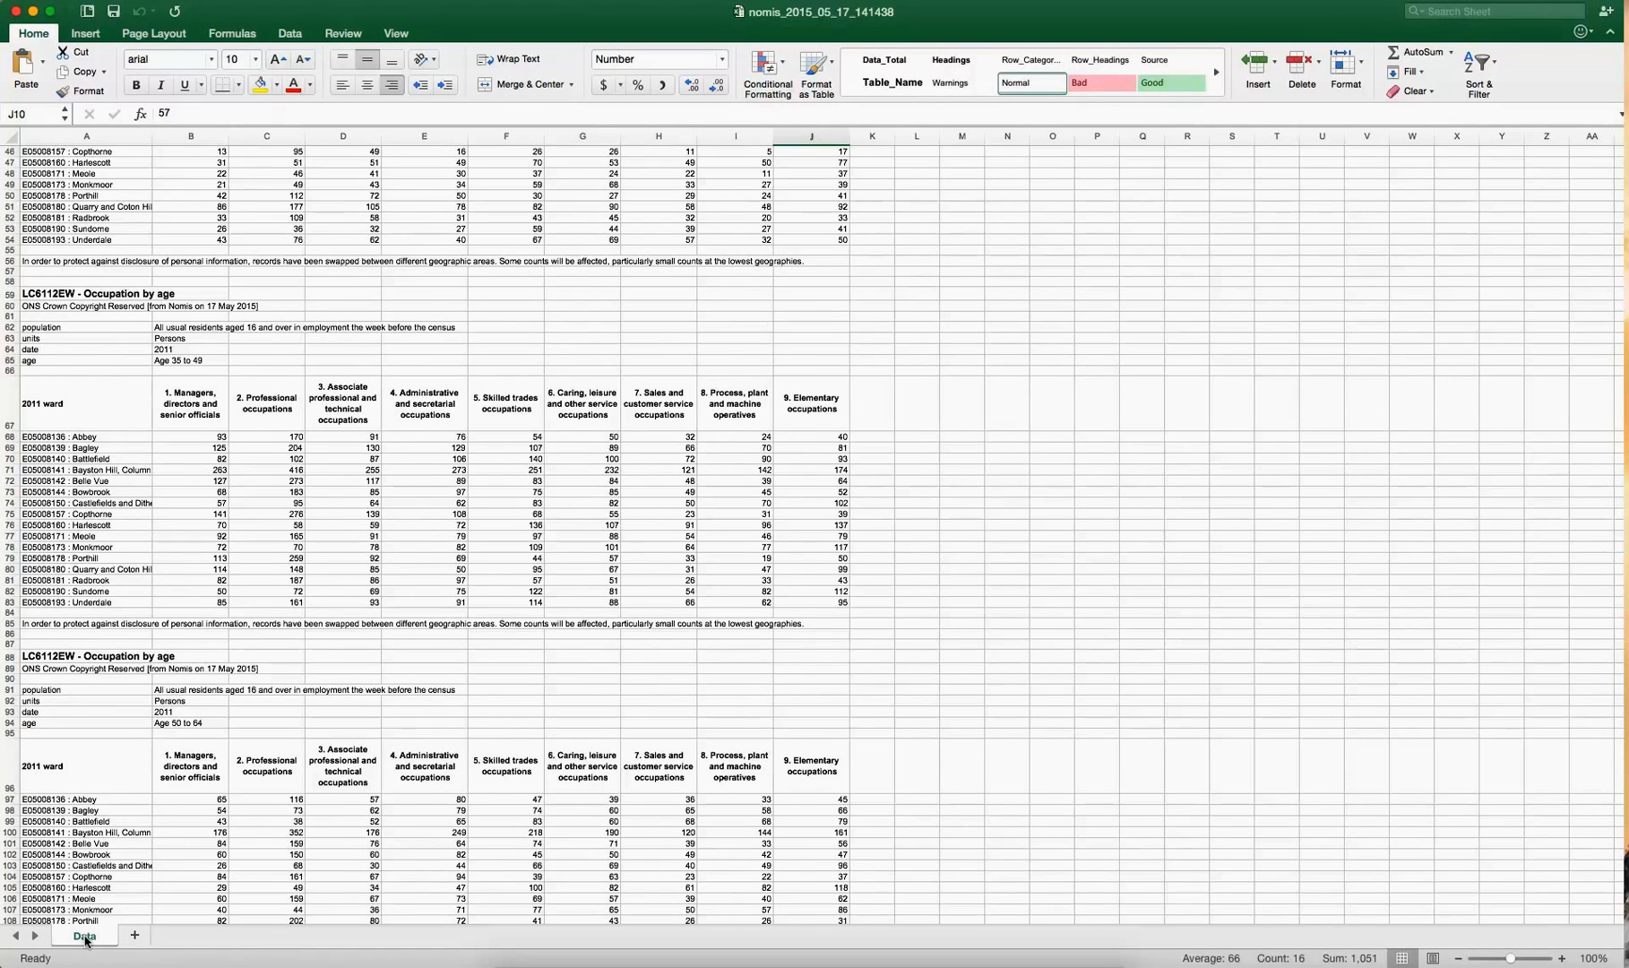
right_click(85, 937)
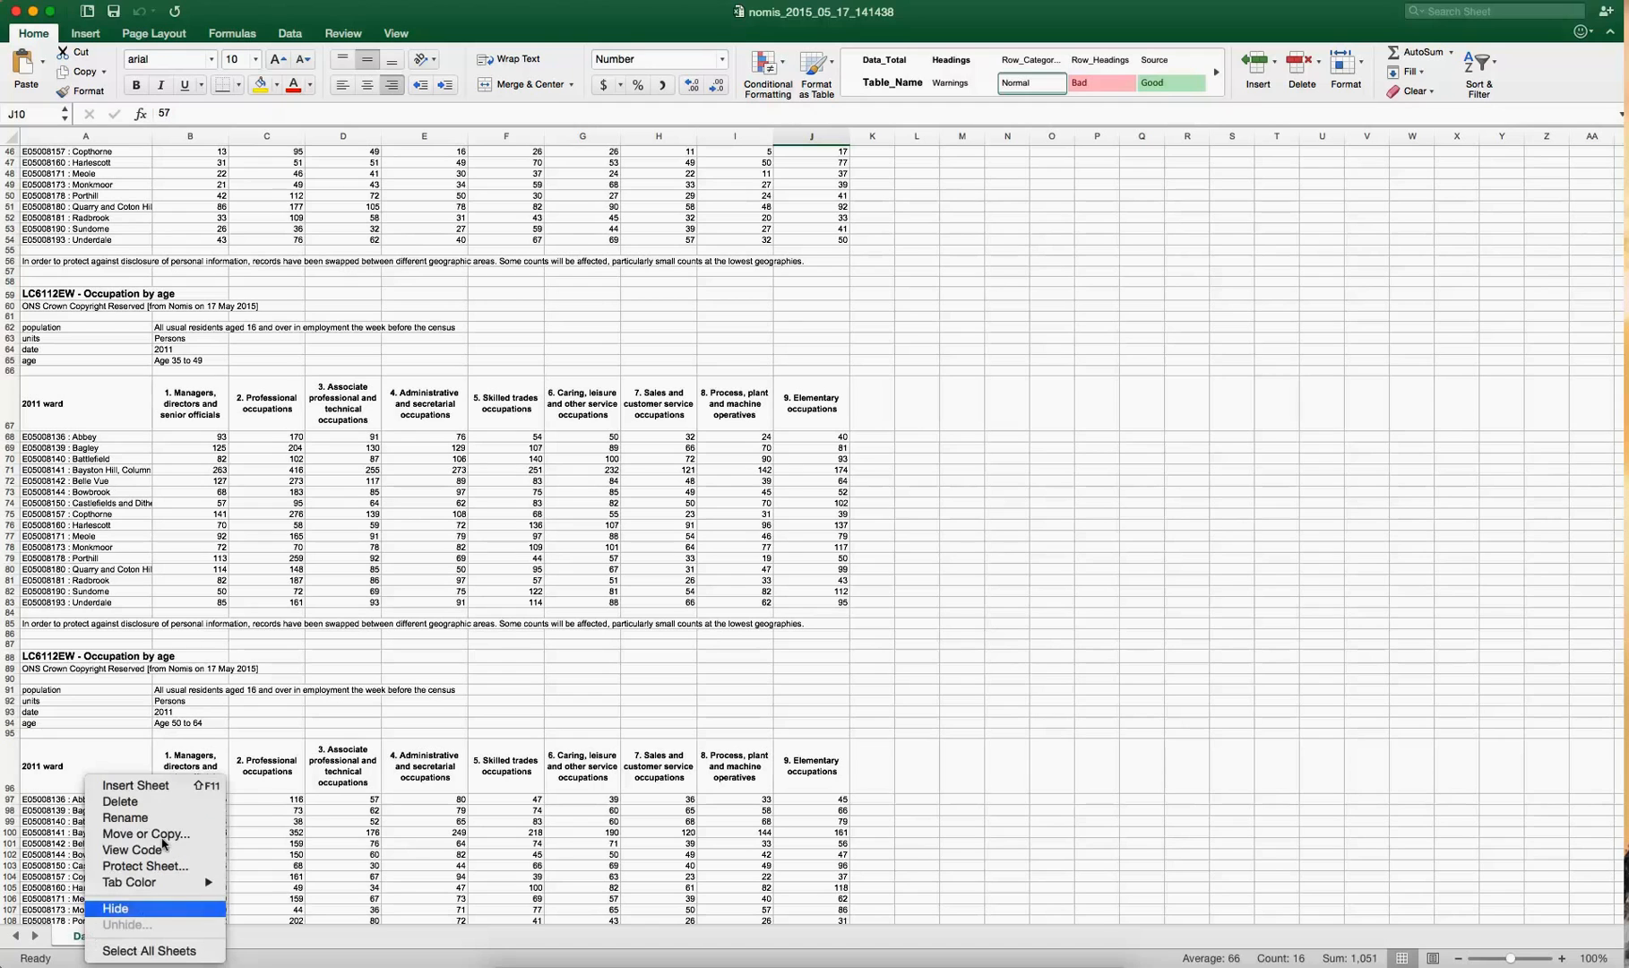
left_click(164, 835)
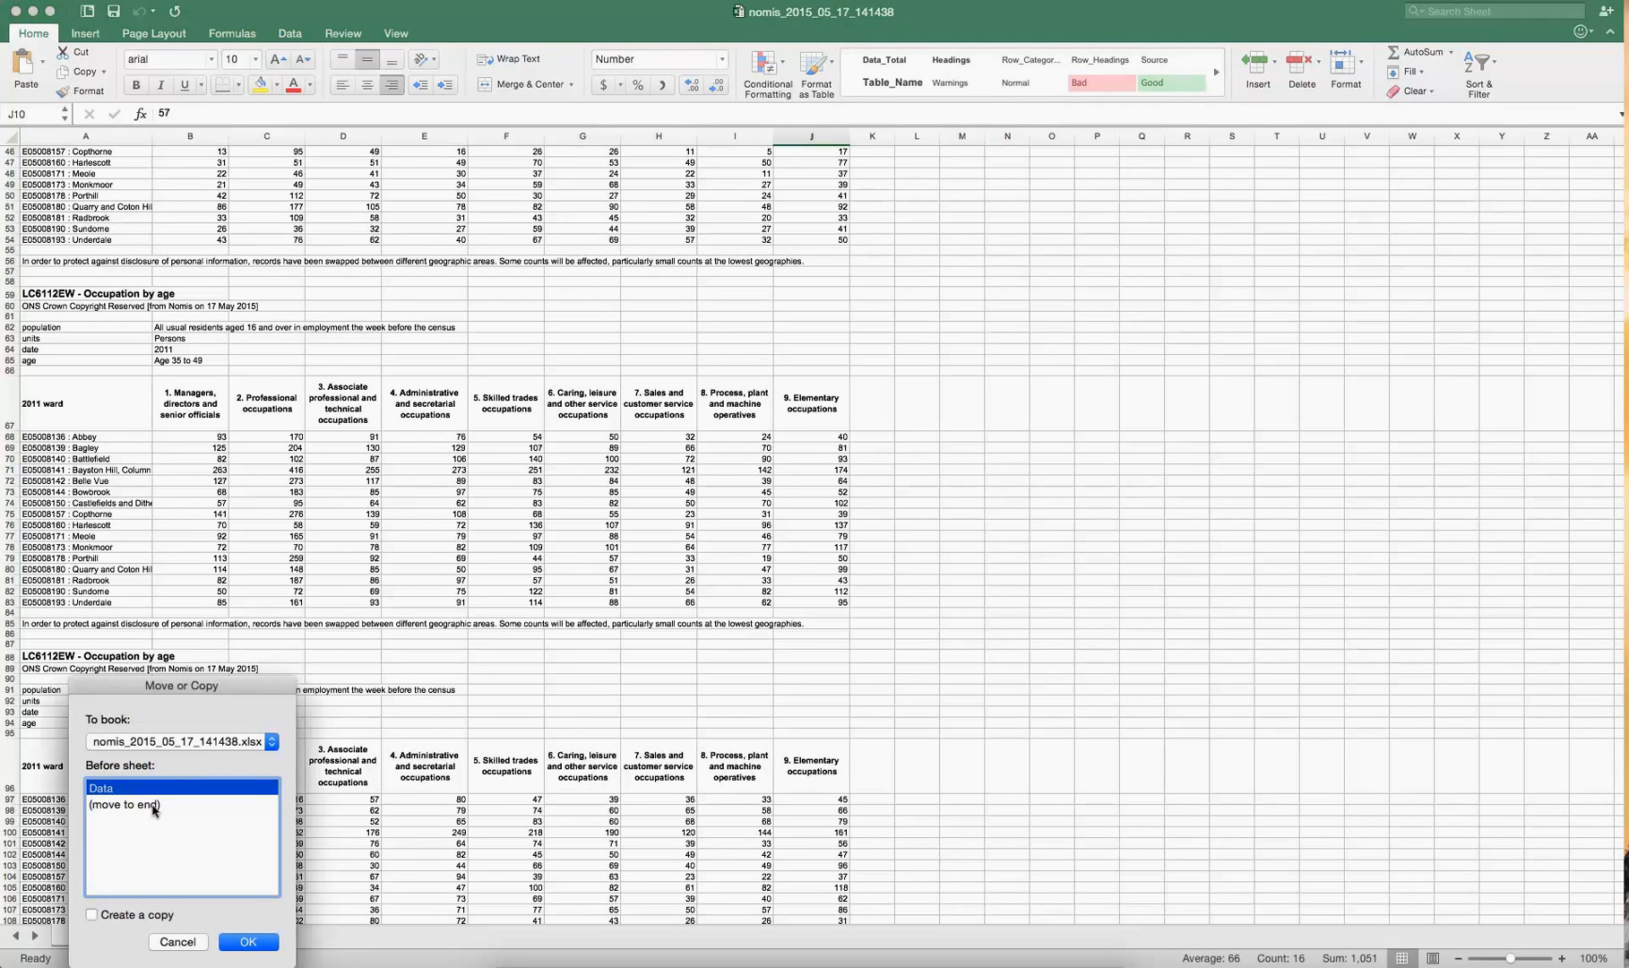
left_click(92, 915)
left_click(248, 942)
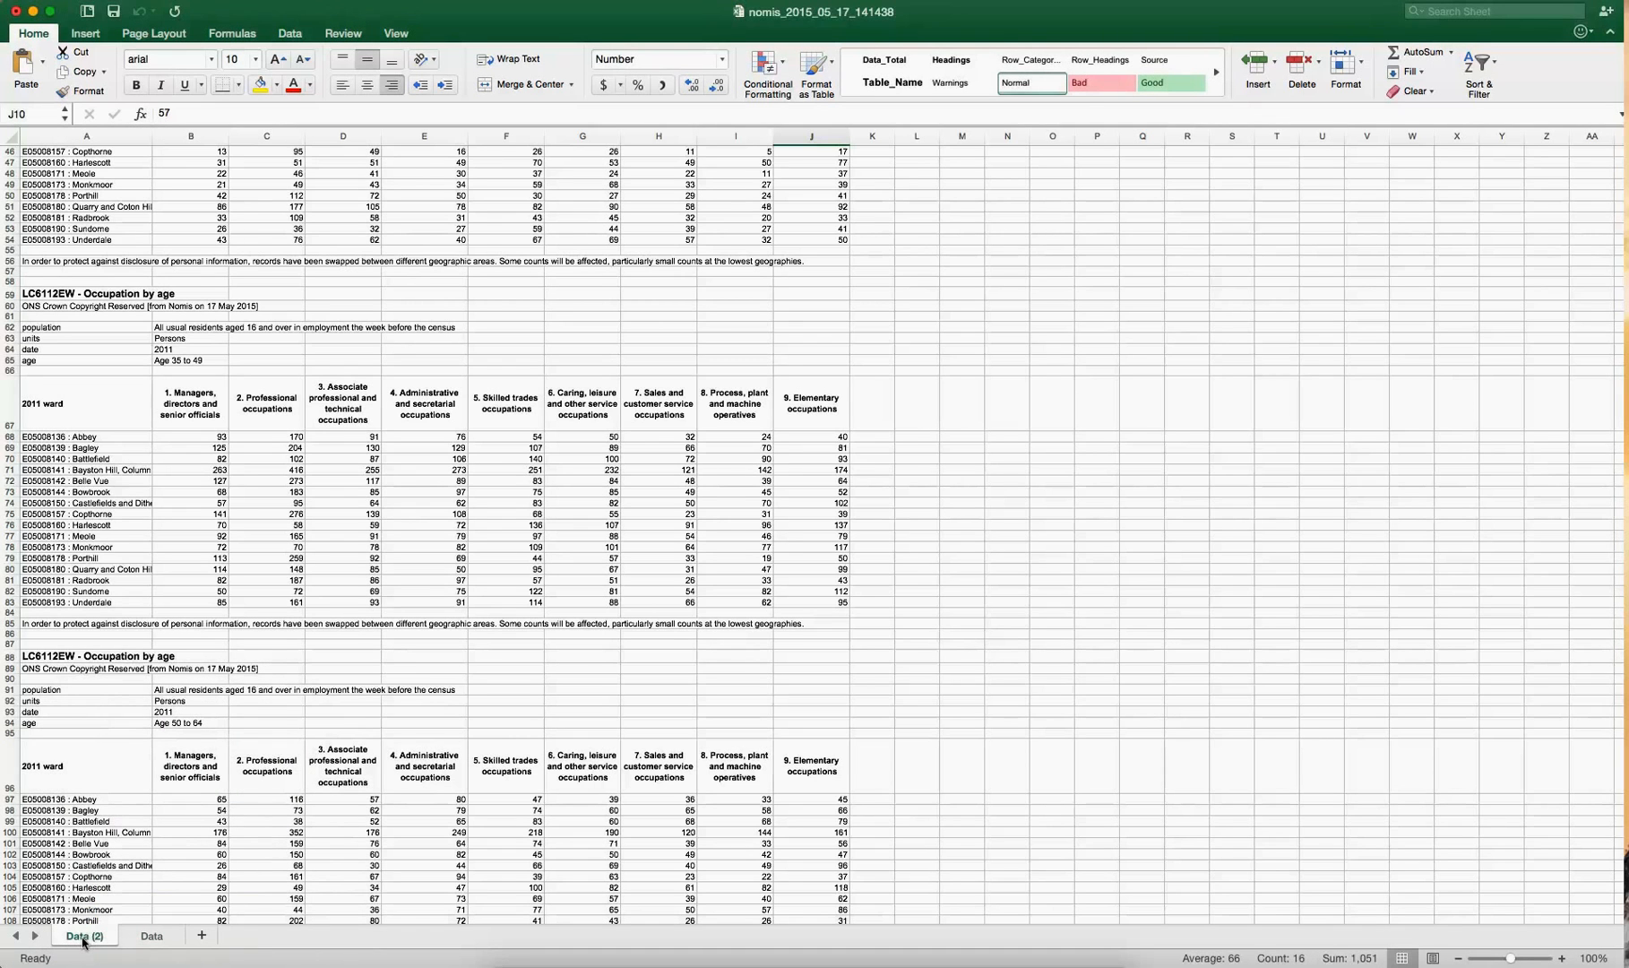
- Rename the copied sheet as Source
double_click(83, 937)
type("Source")
key("Return")
- Add the column heading "Age Group" in K9, beside the first table's elementary occupations column
scroll(333, 499, "down", 8)
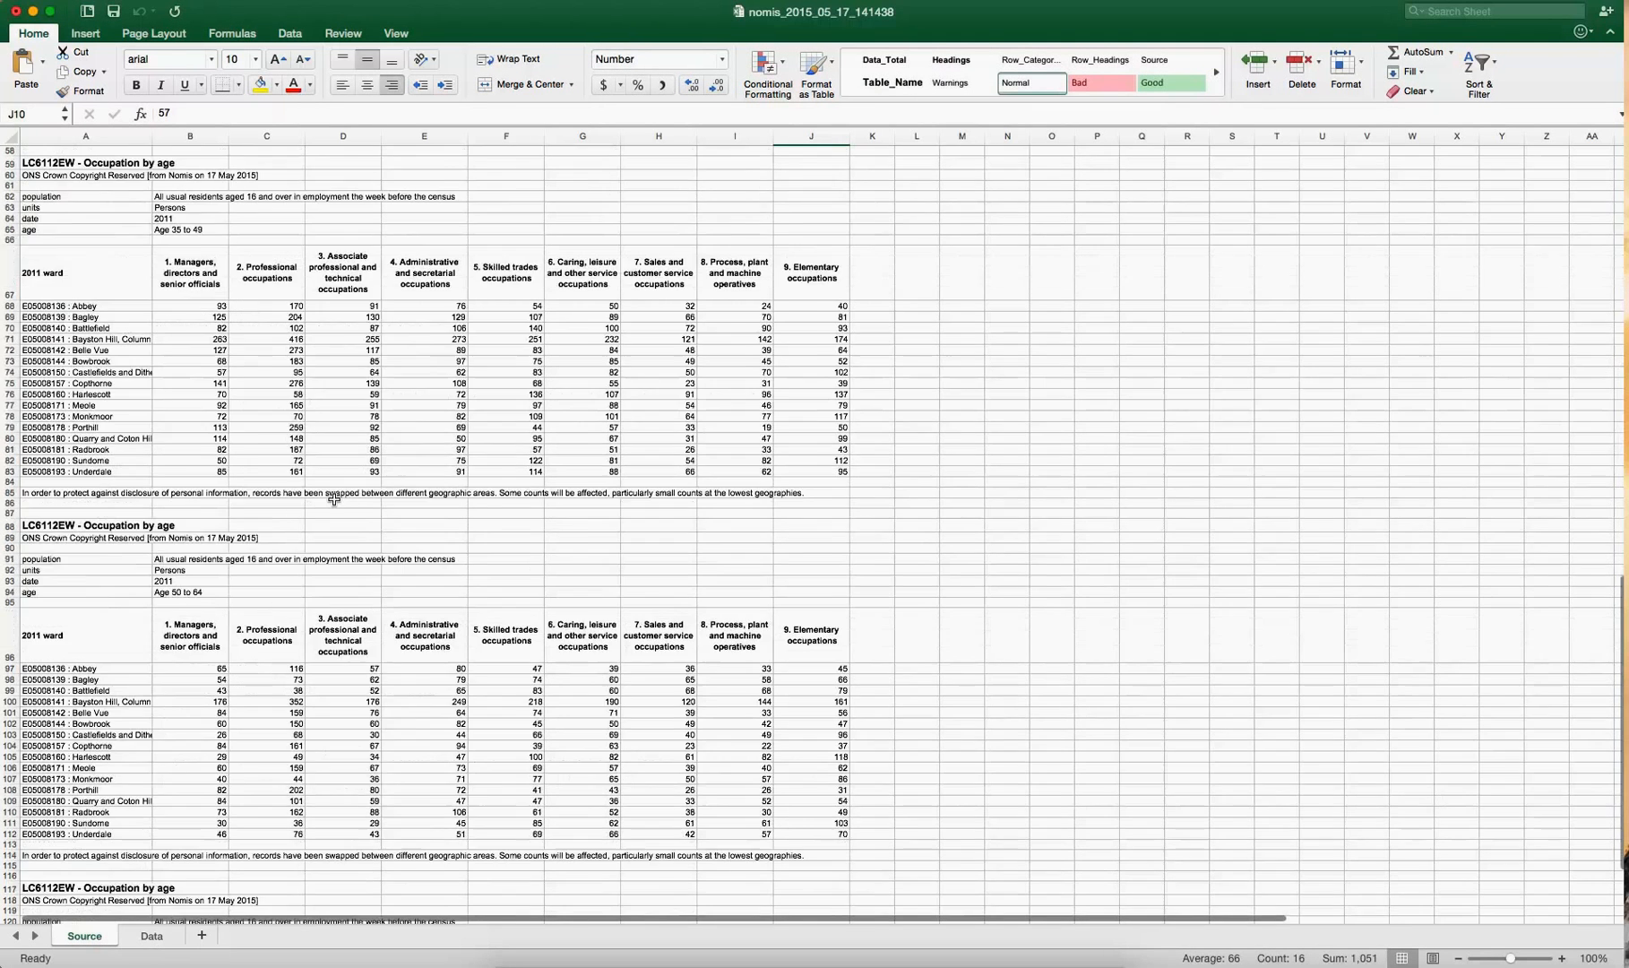
scroll(334, 499, "up", 20)
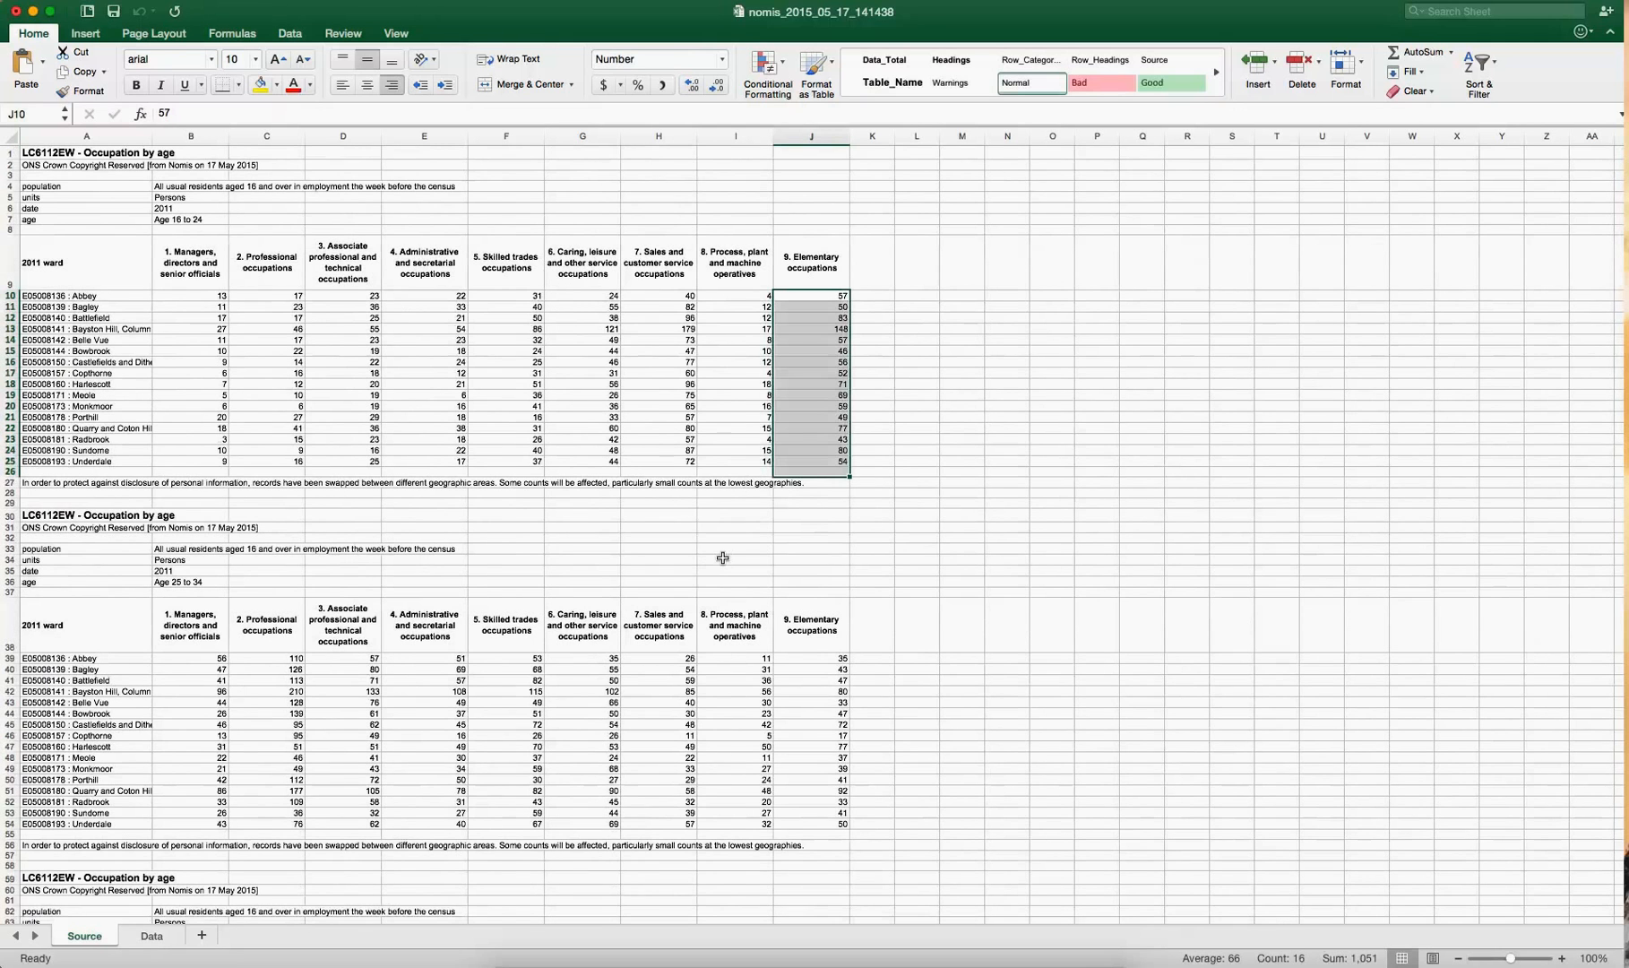
scroll(722, 557, "down", 1)
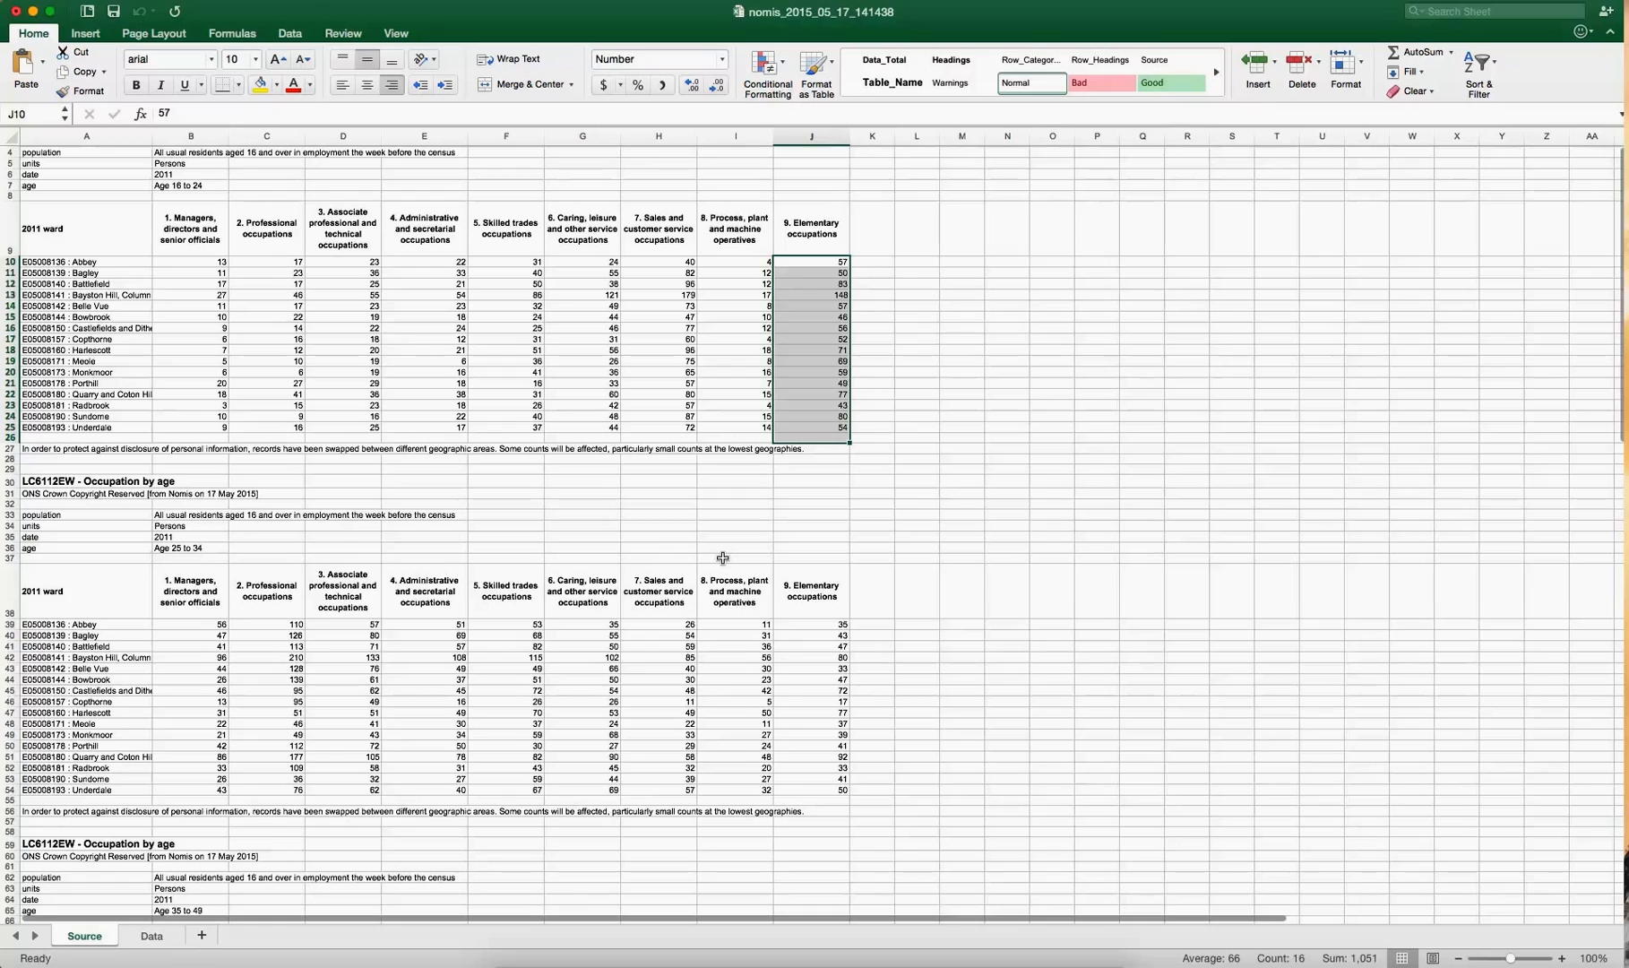
scroll(722, 557, "down", 2)
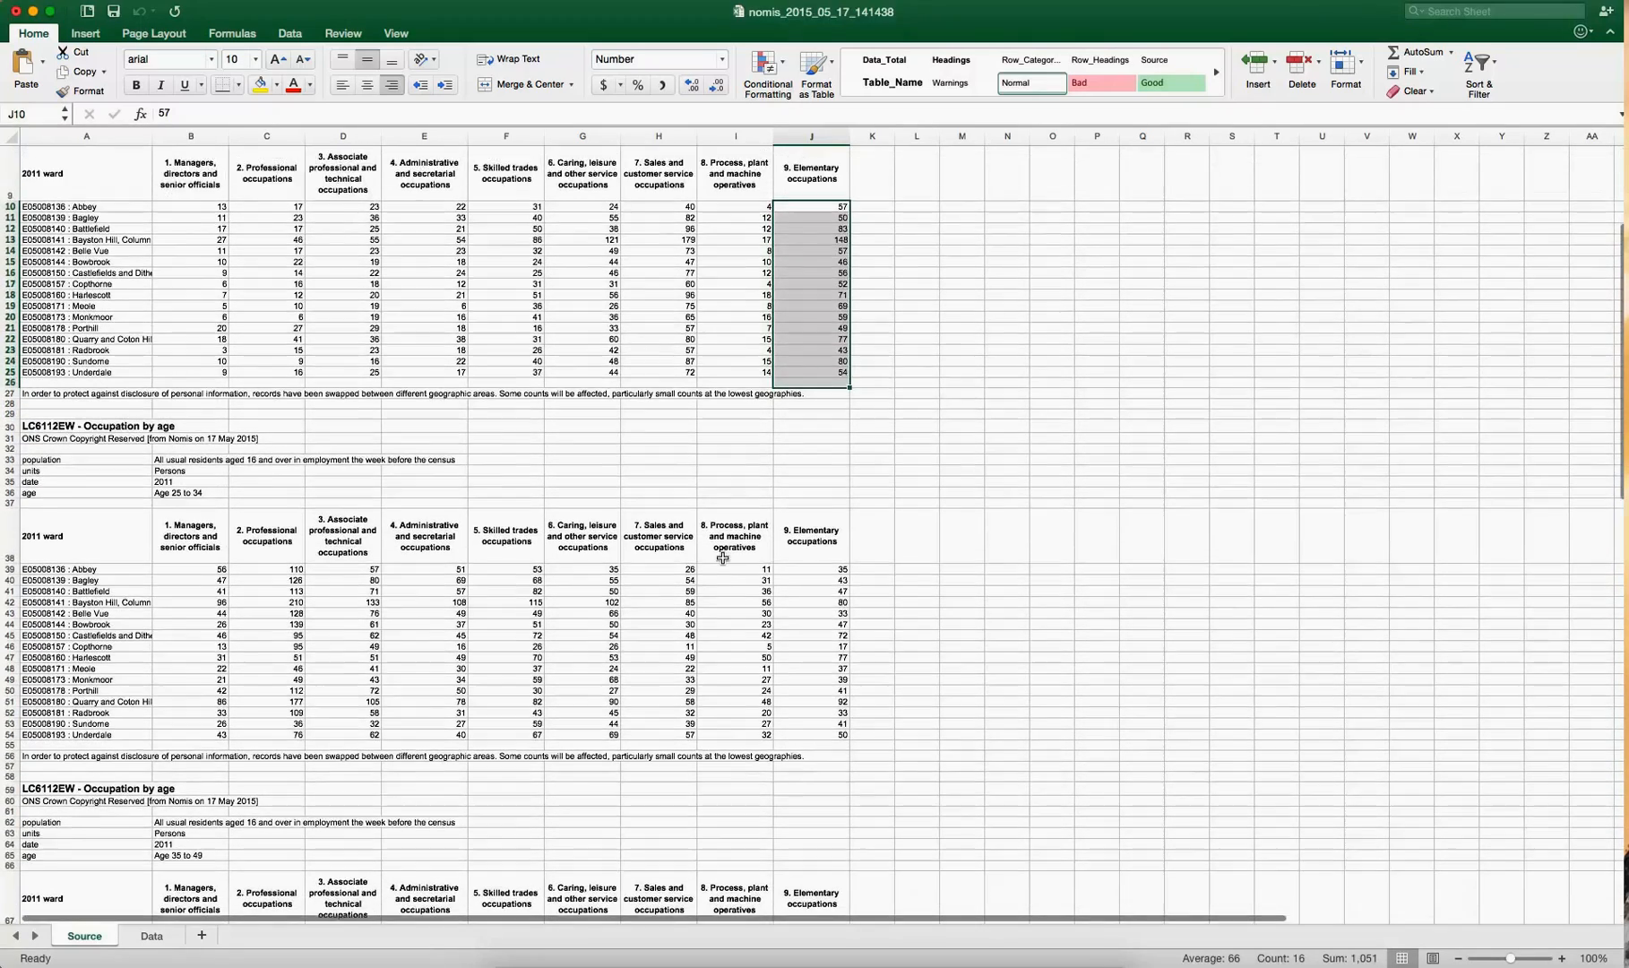
scroll(722, 558, "down", 1)
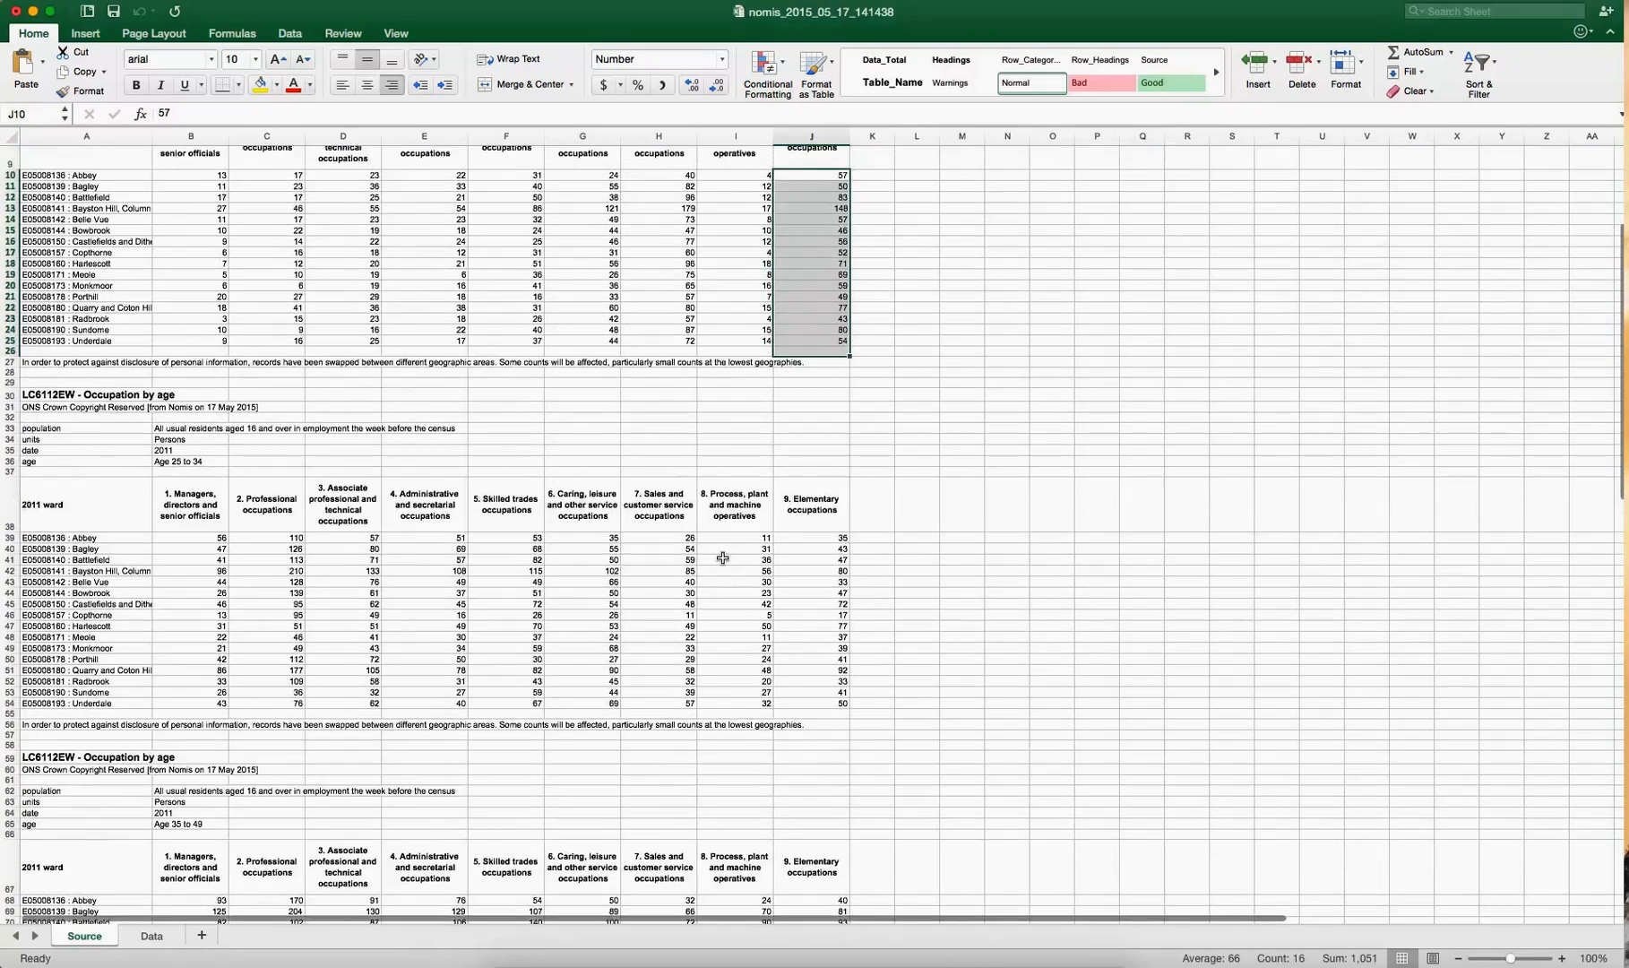
scroll(722, 557, "up", 3)
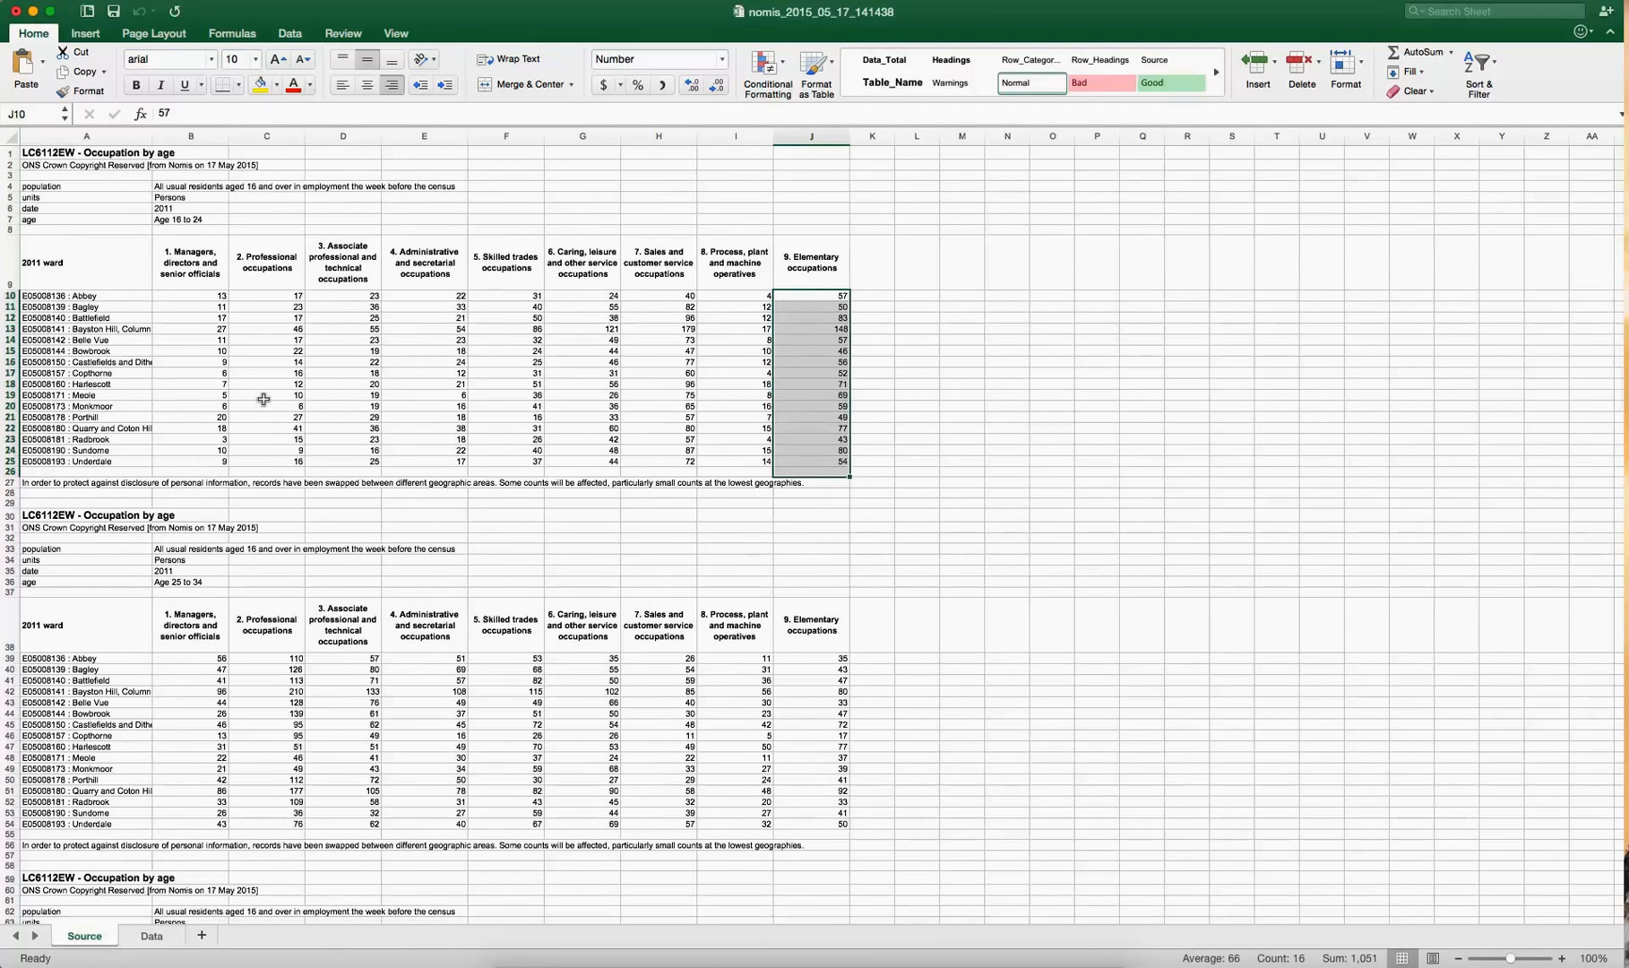
left_click(865, 265)
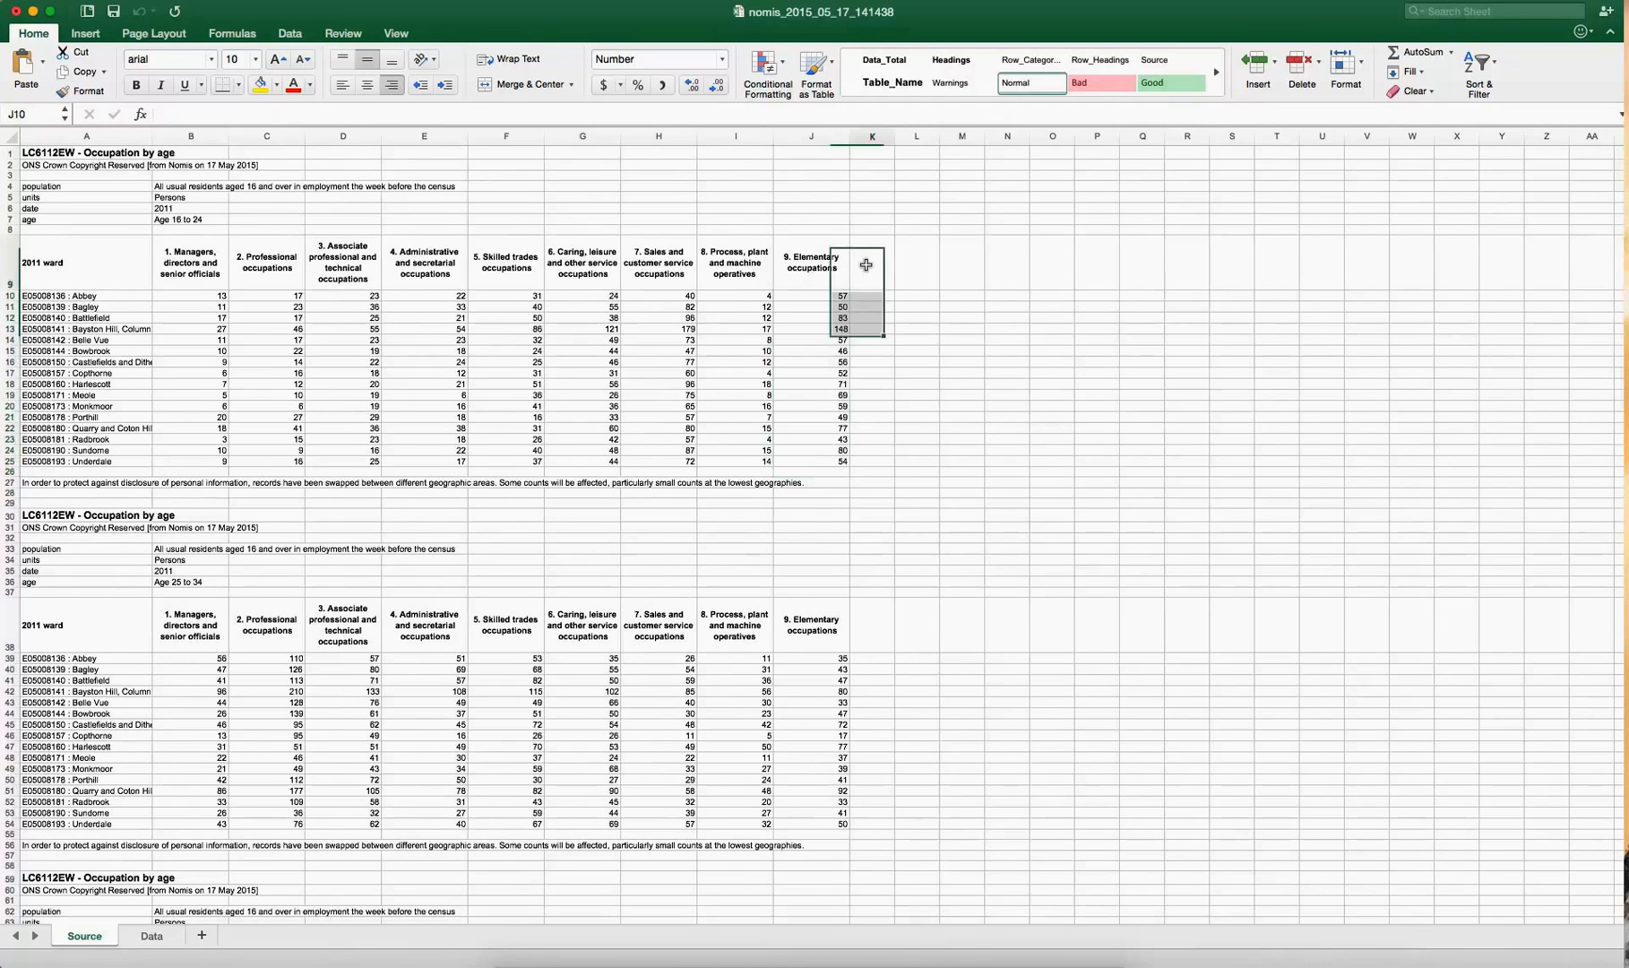
type("Age")
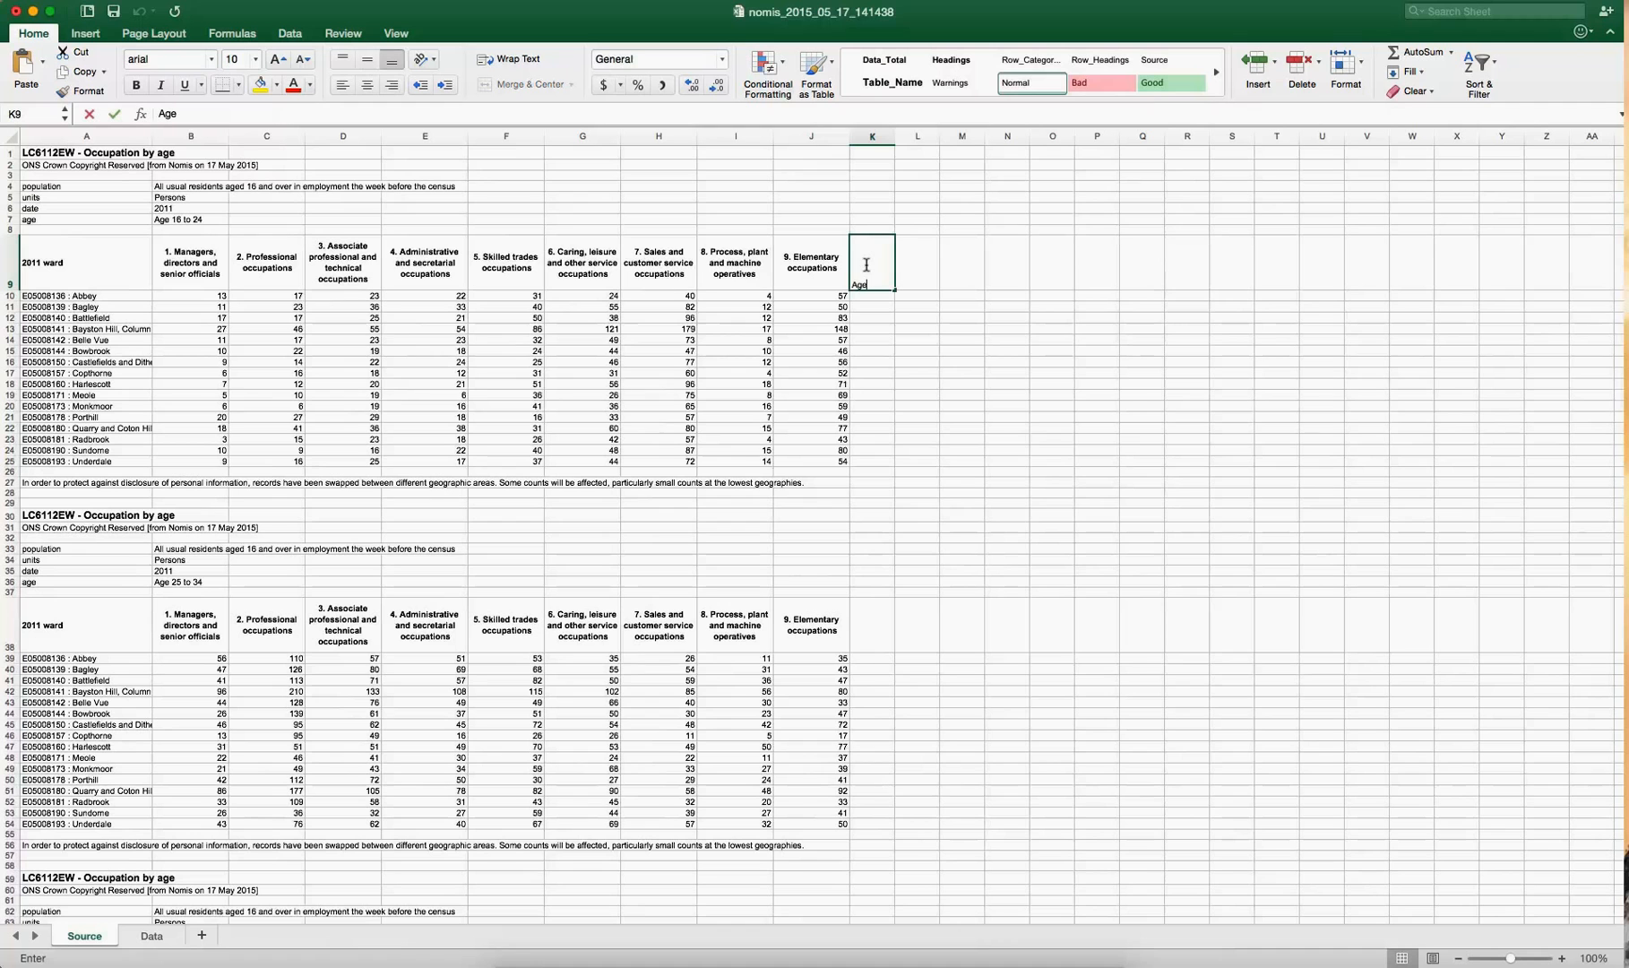
type(" Group")
key("Return")
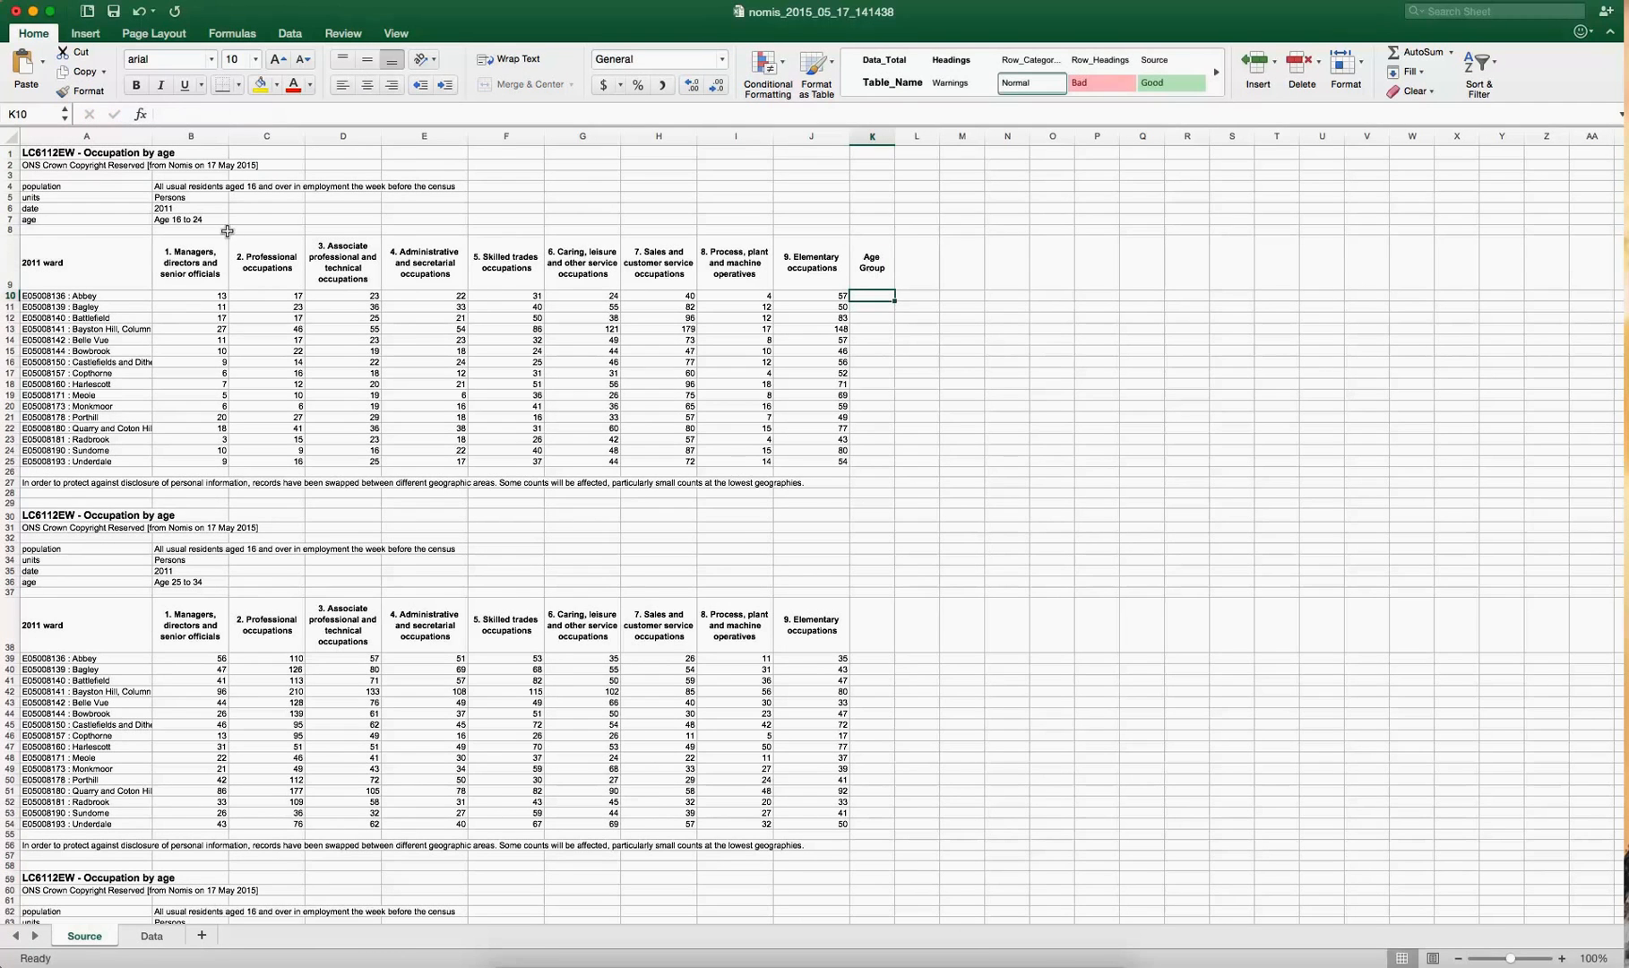
- Copy the "Age 16 to 24" label from B7 into K10, the first cell under Age Group
left_click(195, 219)
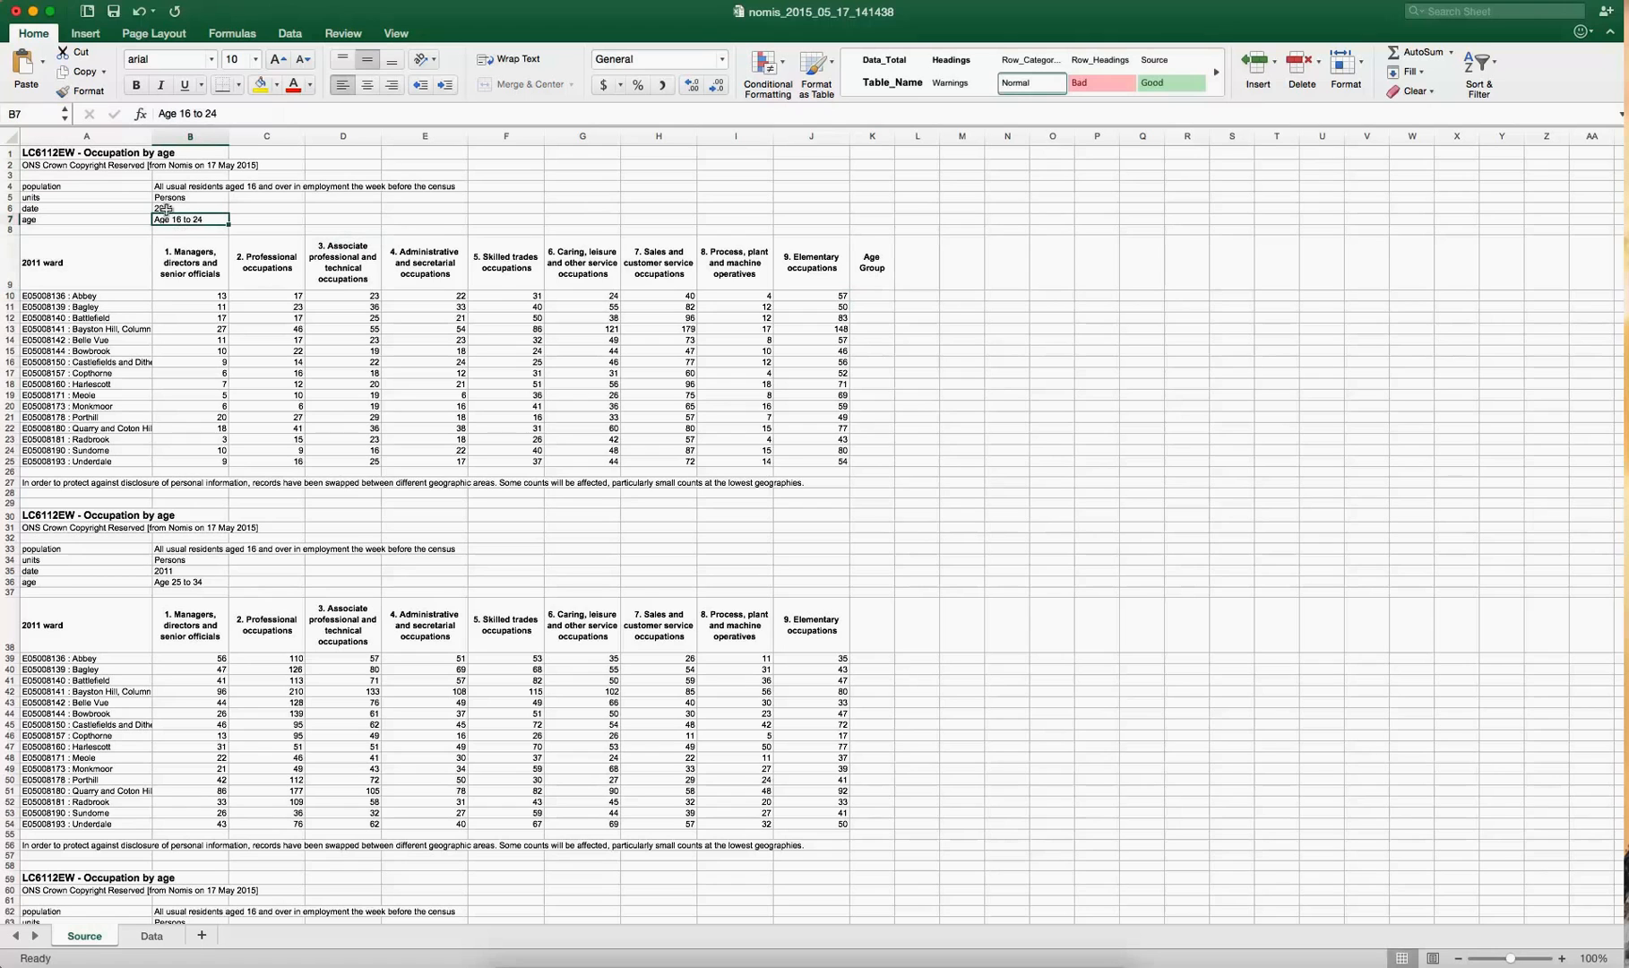
key("super+c")
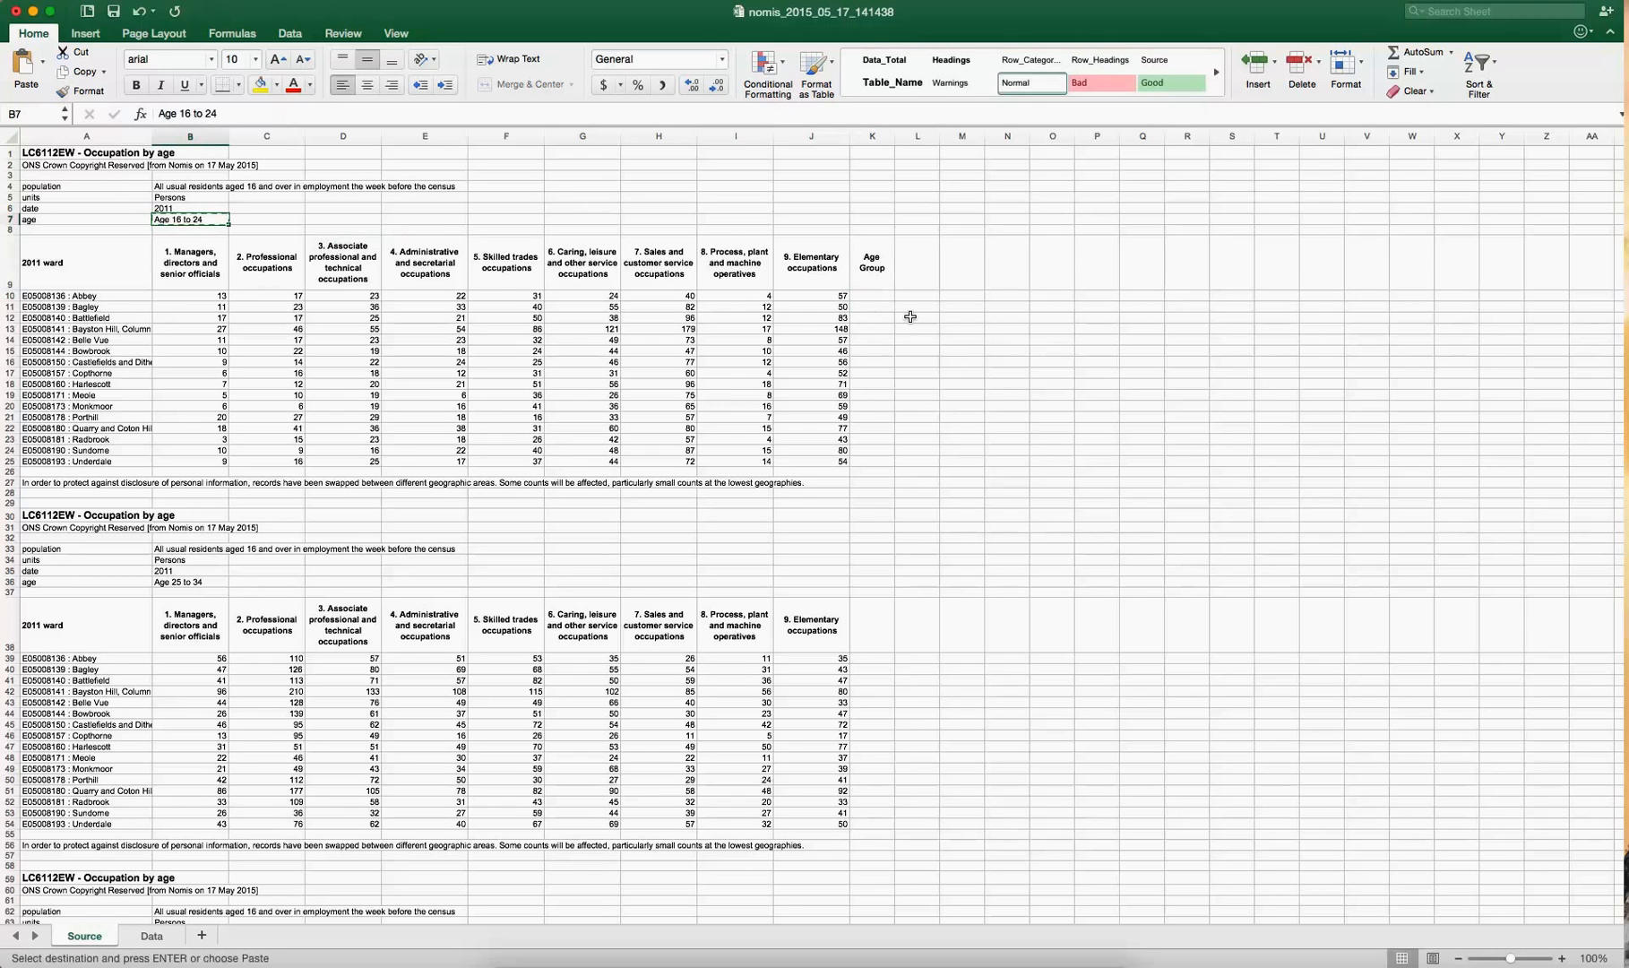
left_click(874, 295)
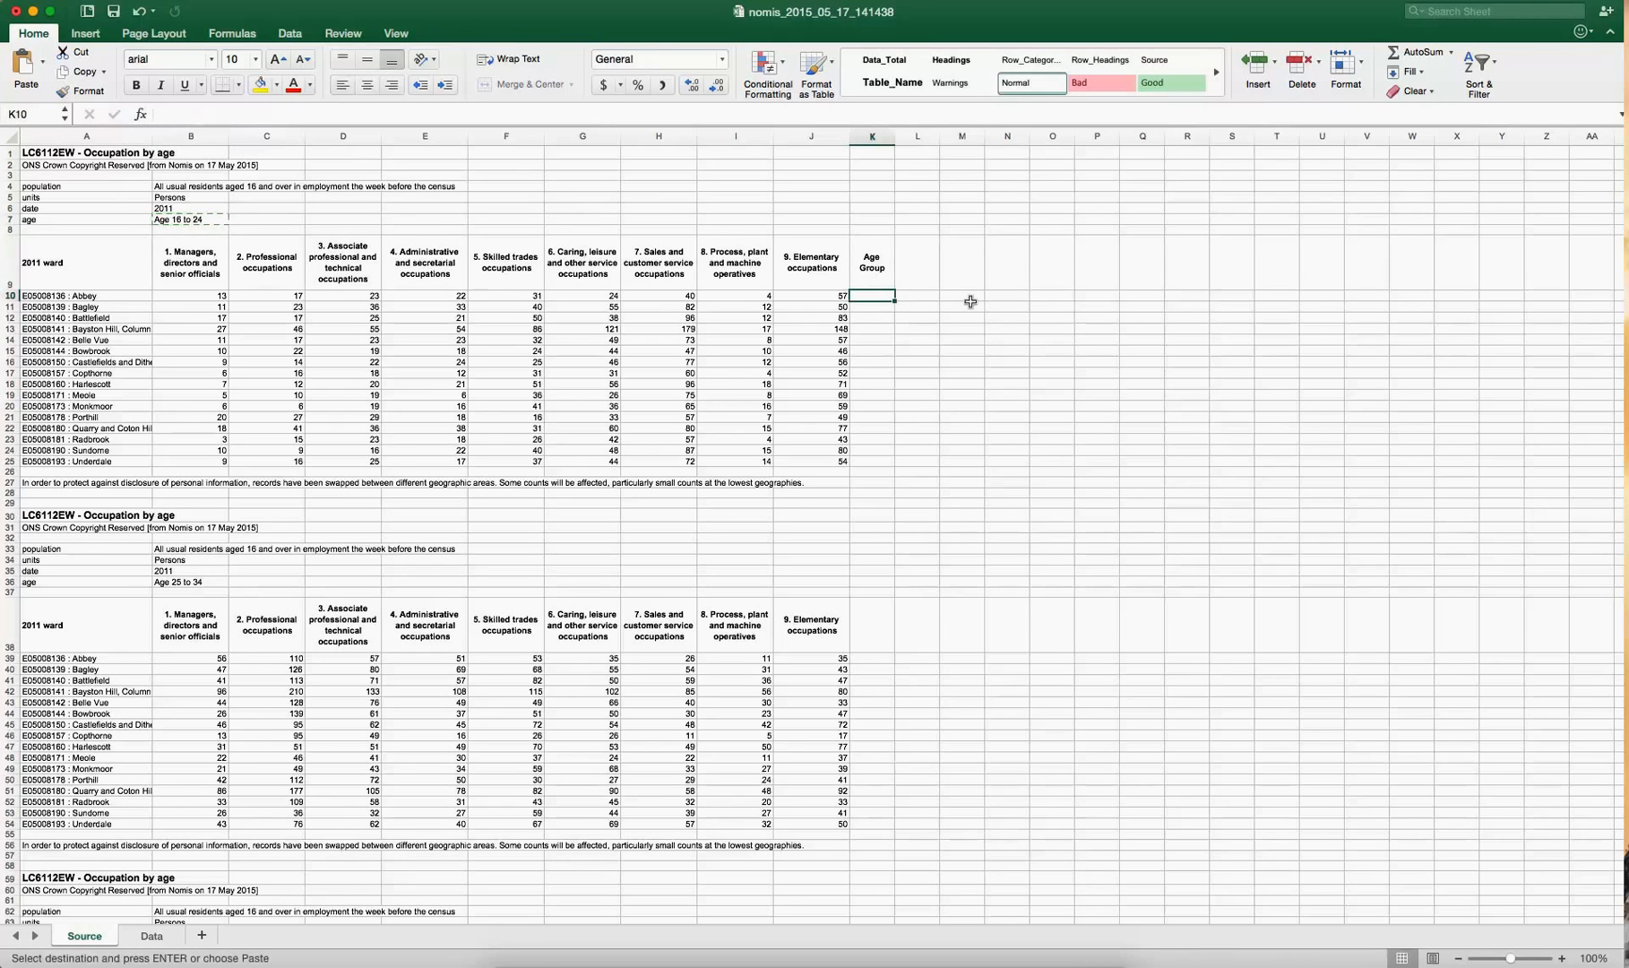
key("super+v")
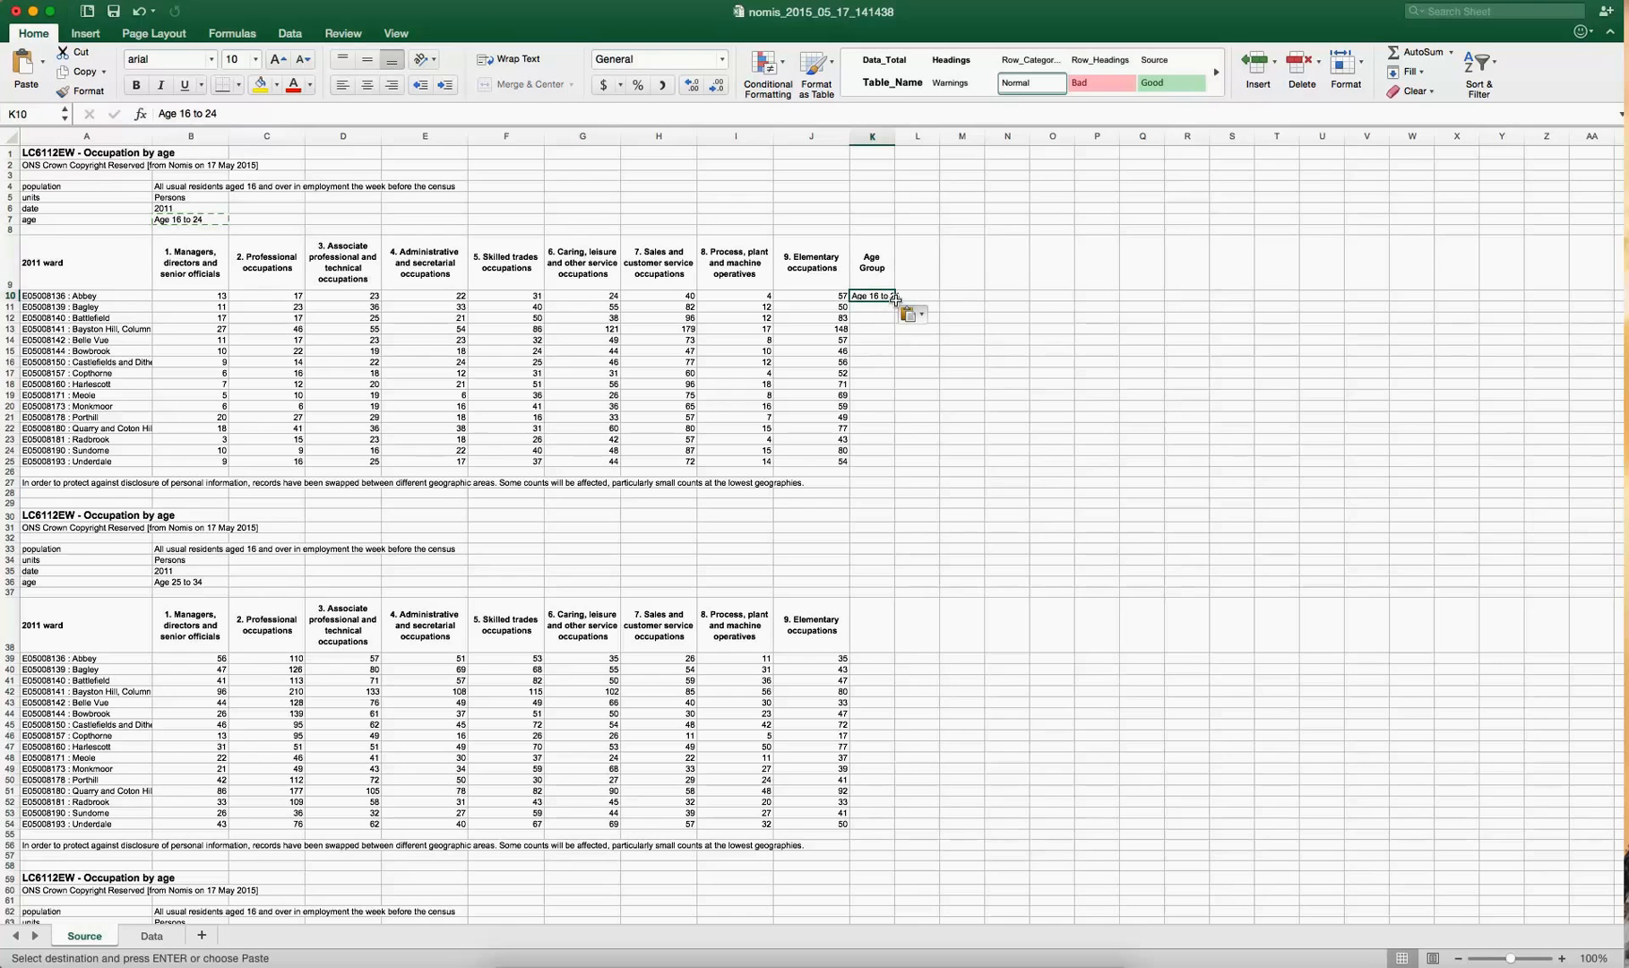
- Try to fill the age label from K10 down to K25 for all wards of the first table
left_click_drag(895, 299, 885, 460)
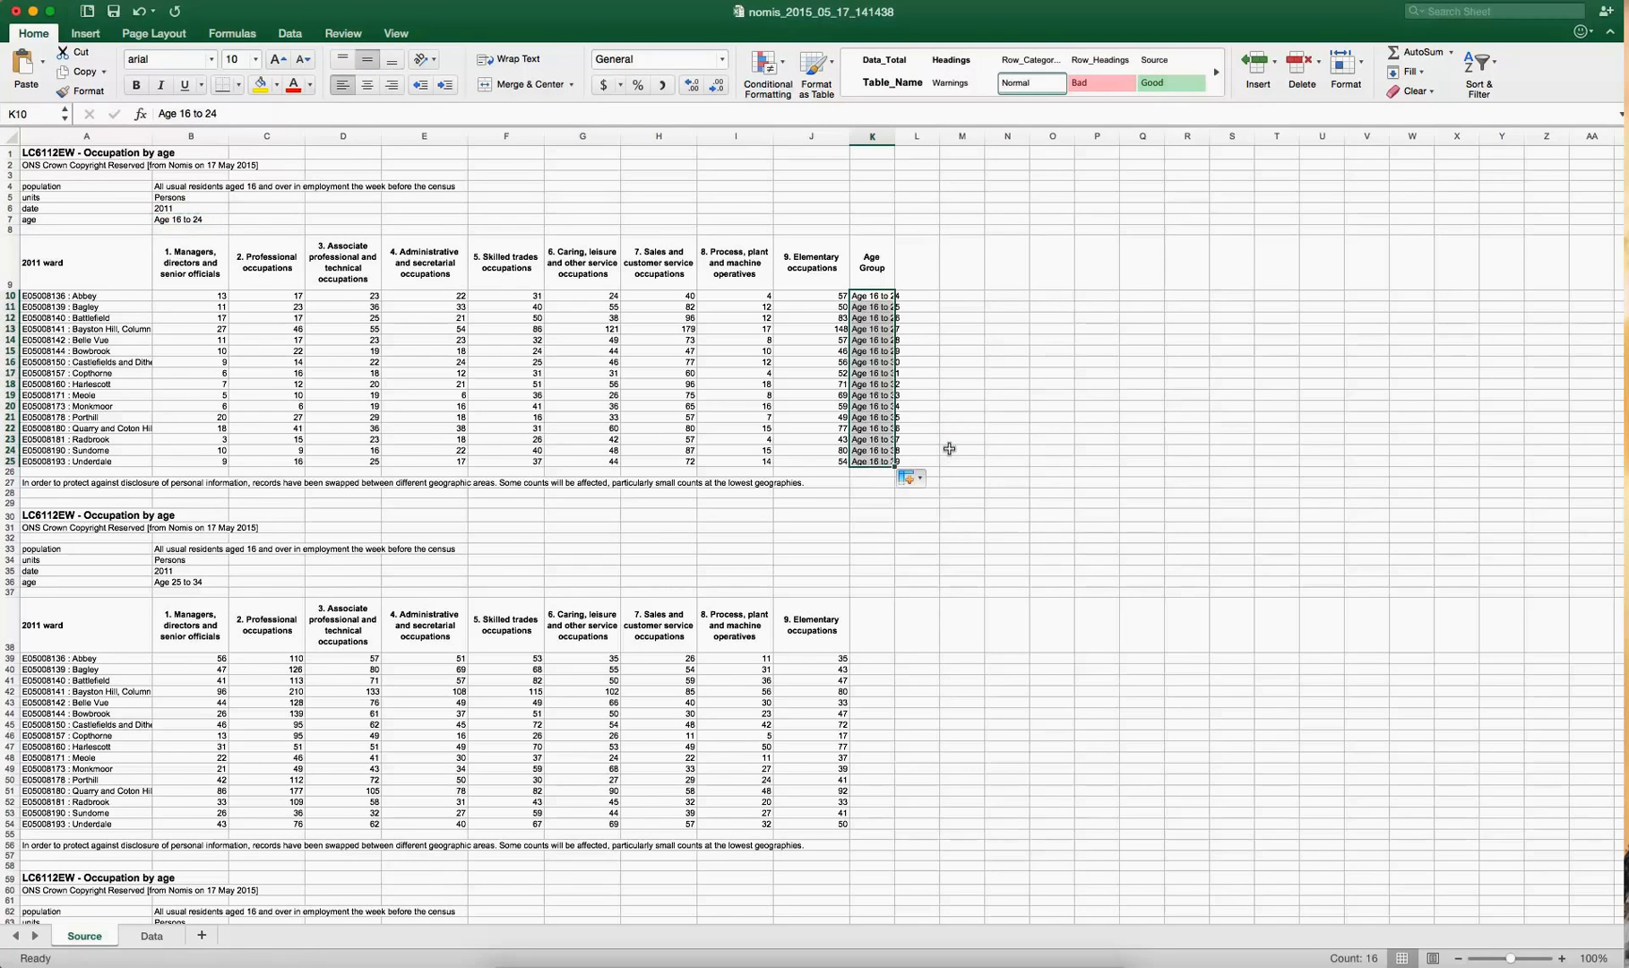
left_click(883, 296)
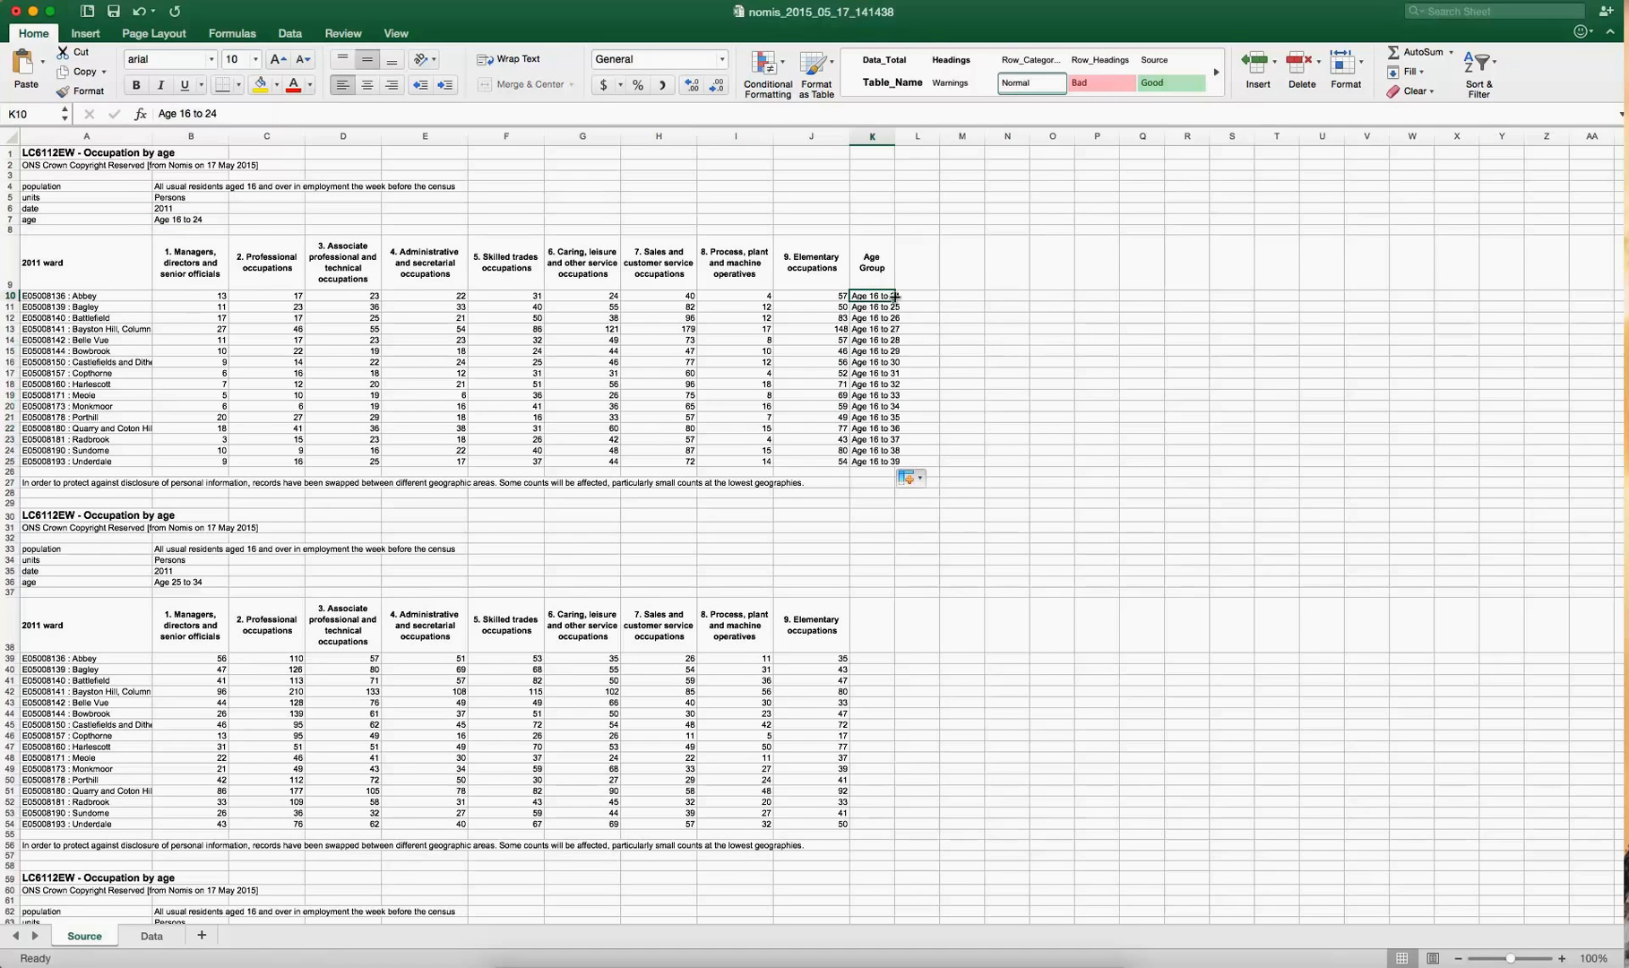
left_click_drag(894, 298, 897, 466)
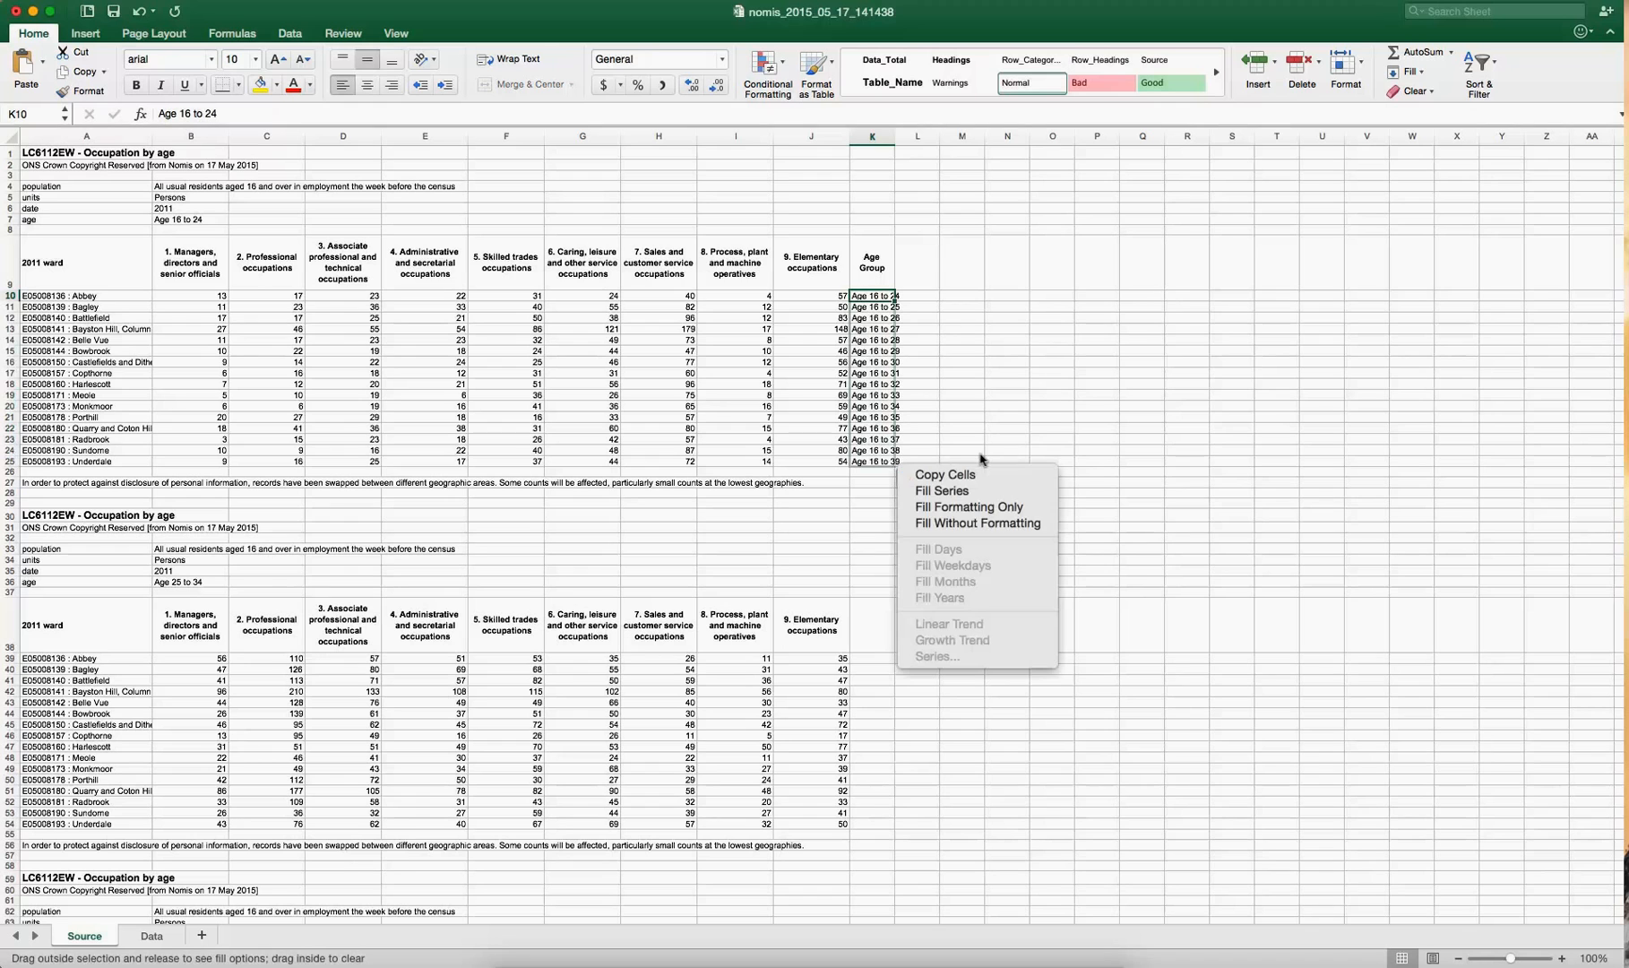
left_click(943, 491)
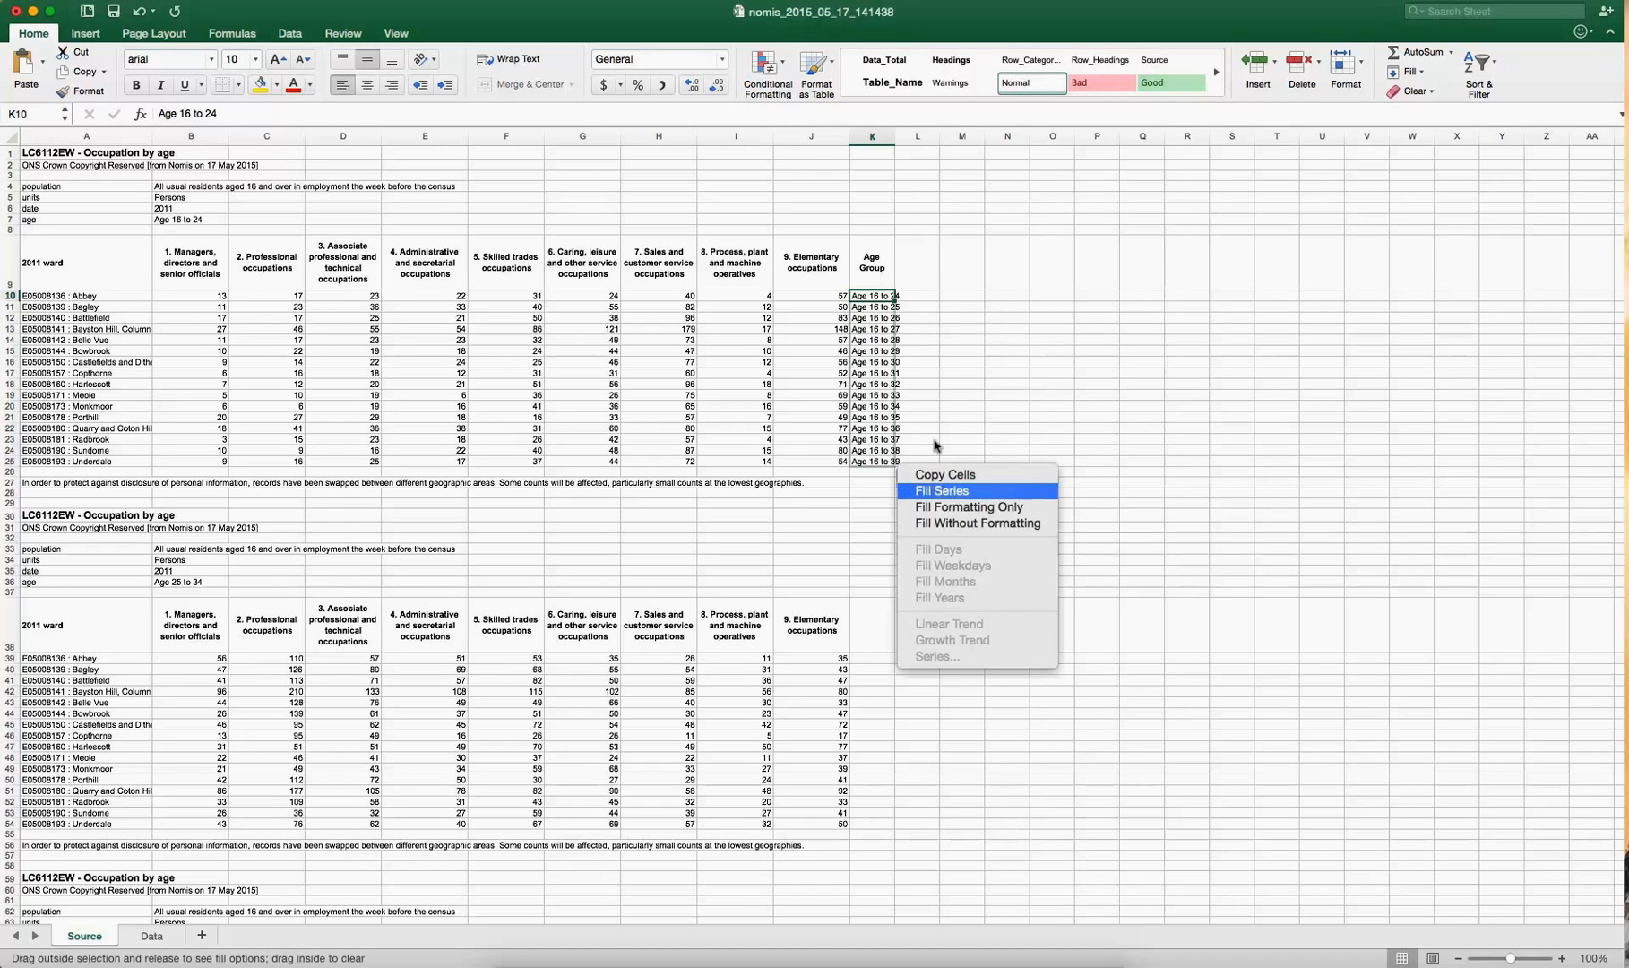
left_click(942, 350)
- Repeat the unchanged "Age 16 to 24" label from K10 in every ward row down to K25
left_click(873, 296)
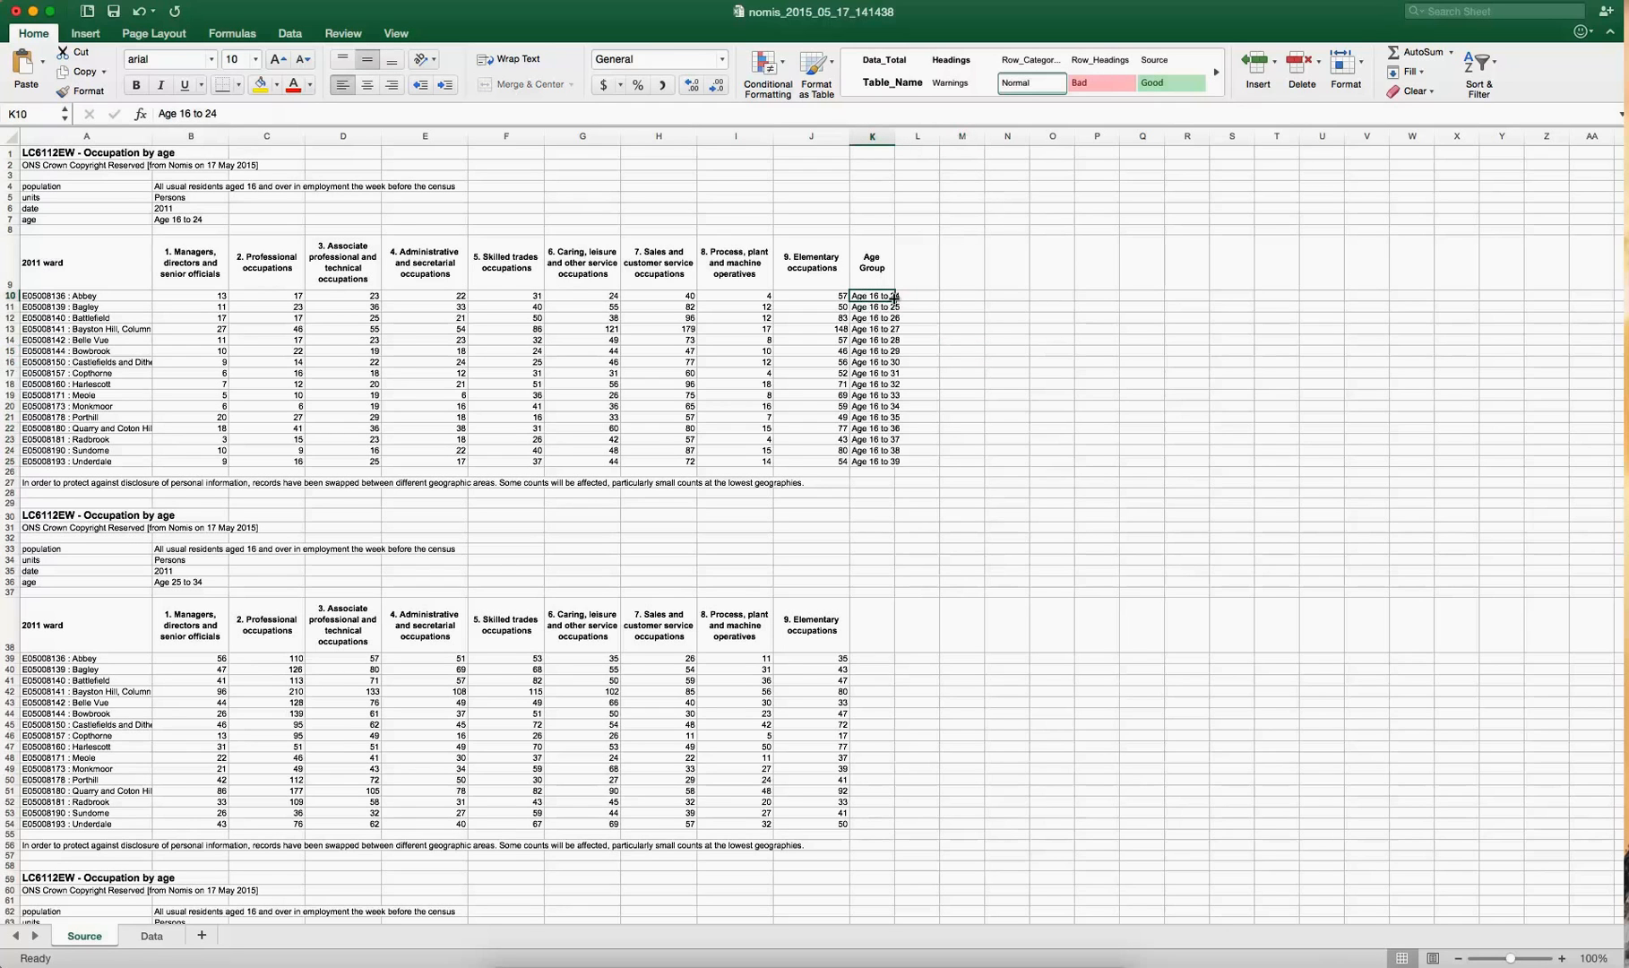
left_click_drag(893, 298, 936, 465)
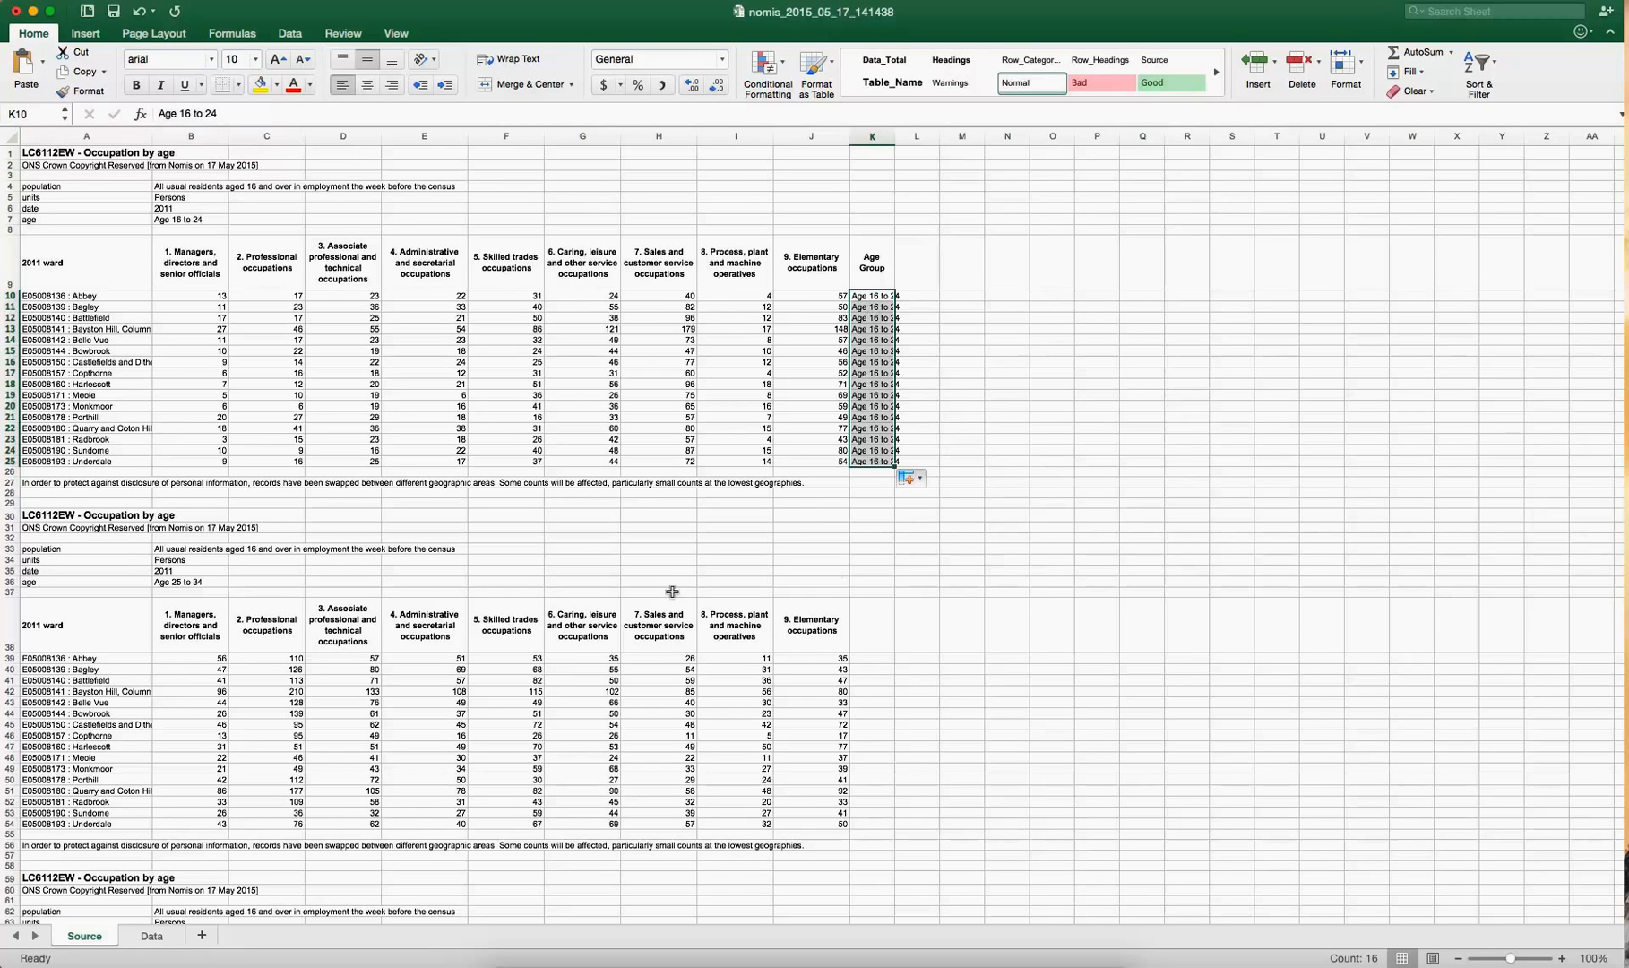
- Copy the "Age 25 to 34" label from B36 into K39 and repeat it down to K54 for the second table's wards
left_click(193, 582)
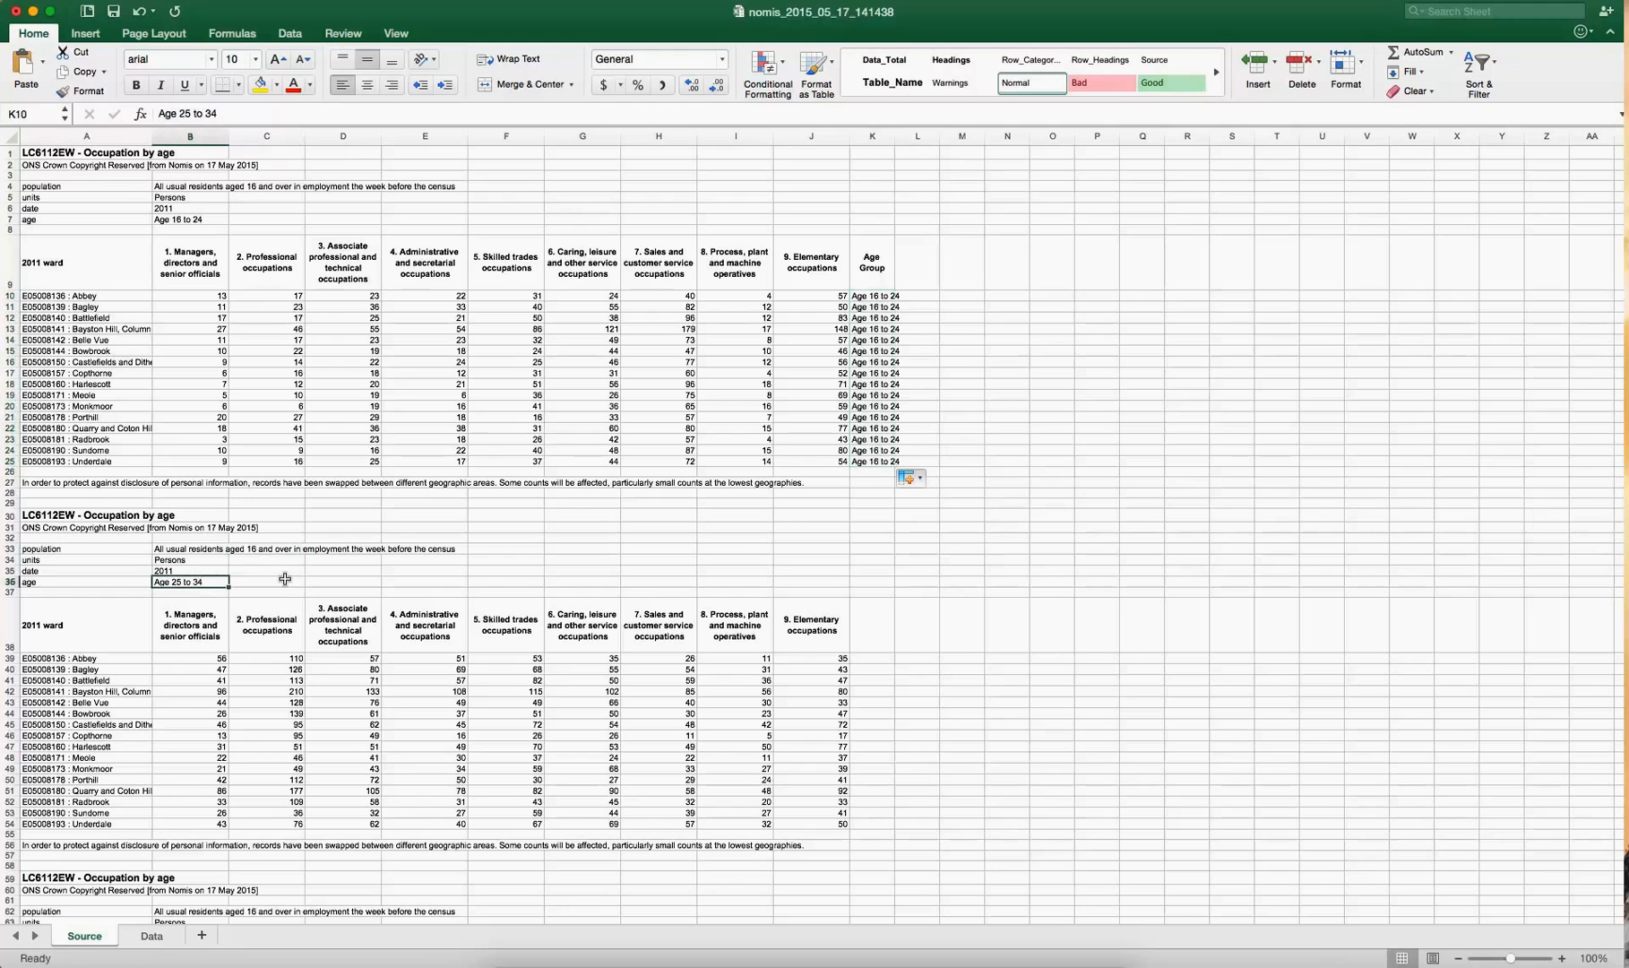
key("super+c")
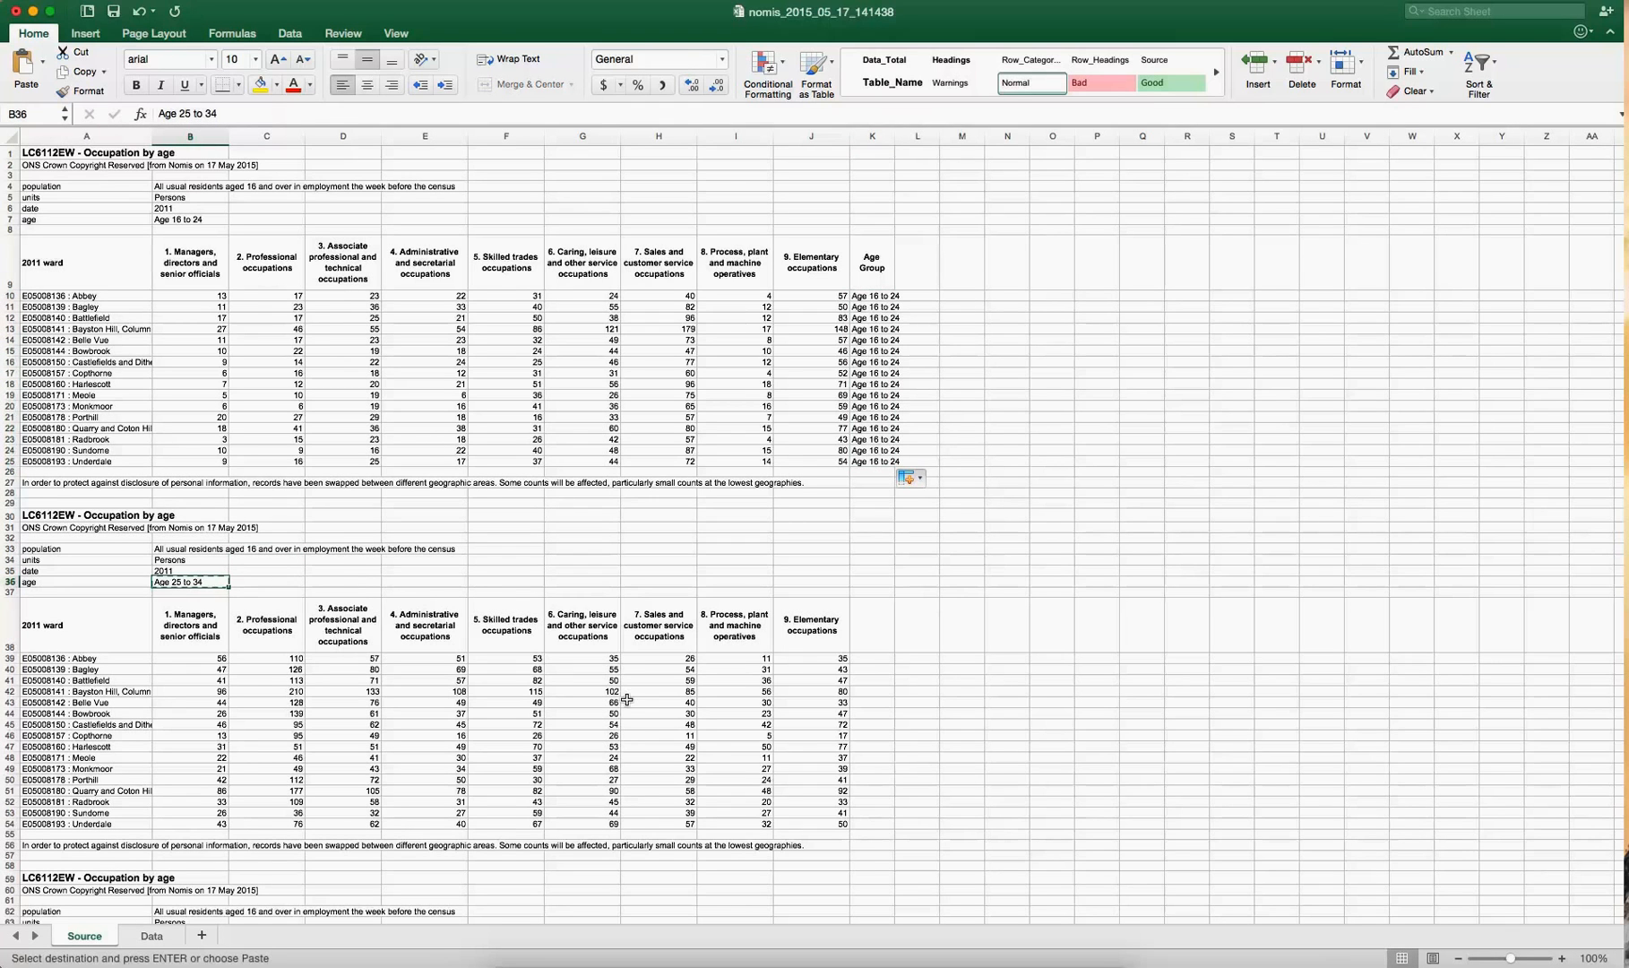
left_click(866, 655)
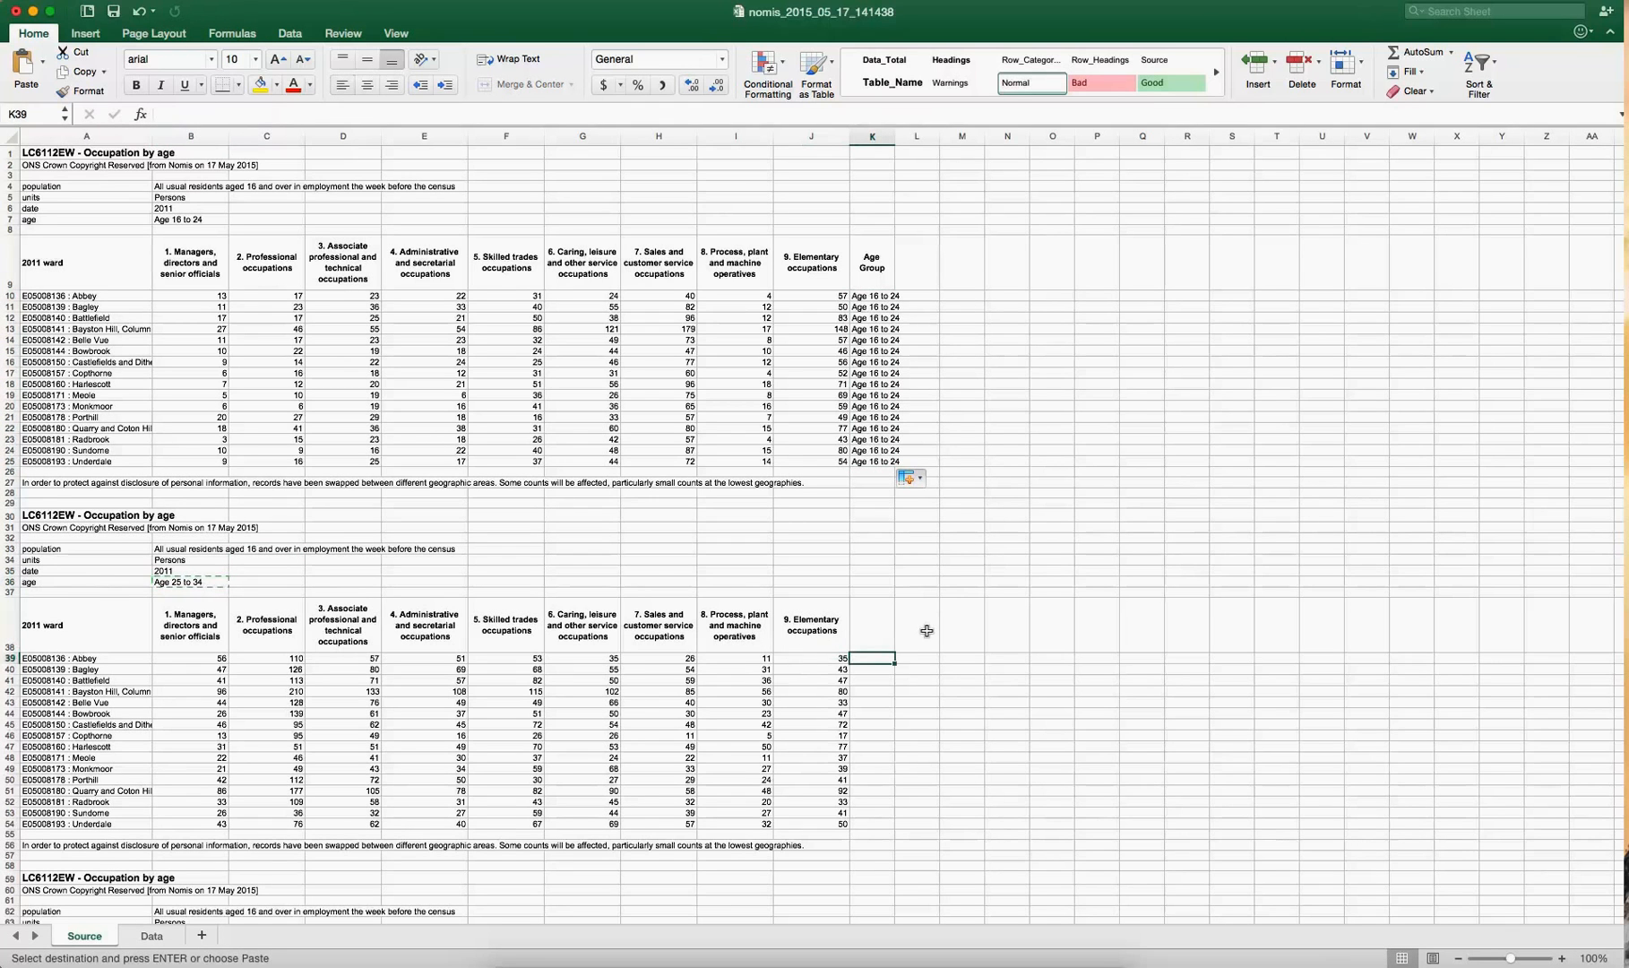
key("super+v")
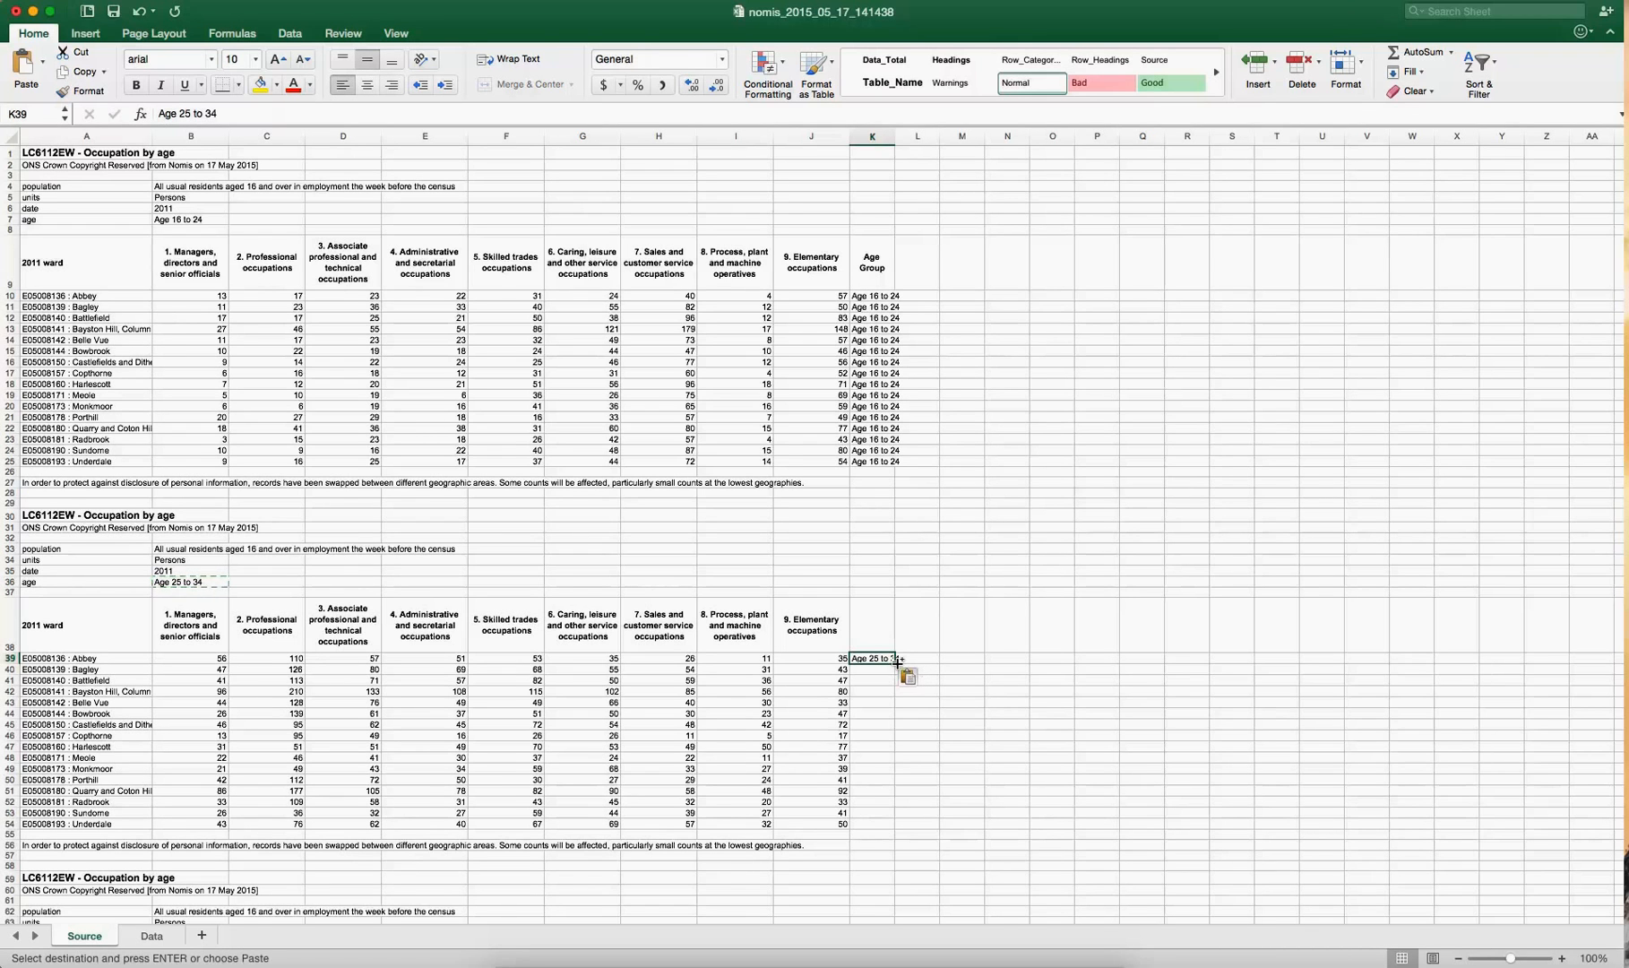
left_click_drag(895, 660, 894, 823)
- Copy the "Age 35 to 49" label from B65 into K68 and repeat it down to K83 for the third table's wards
scroll(929, 807, "down", 8)
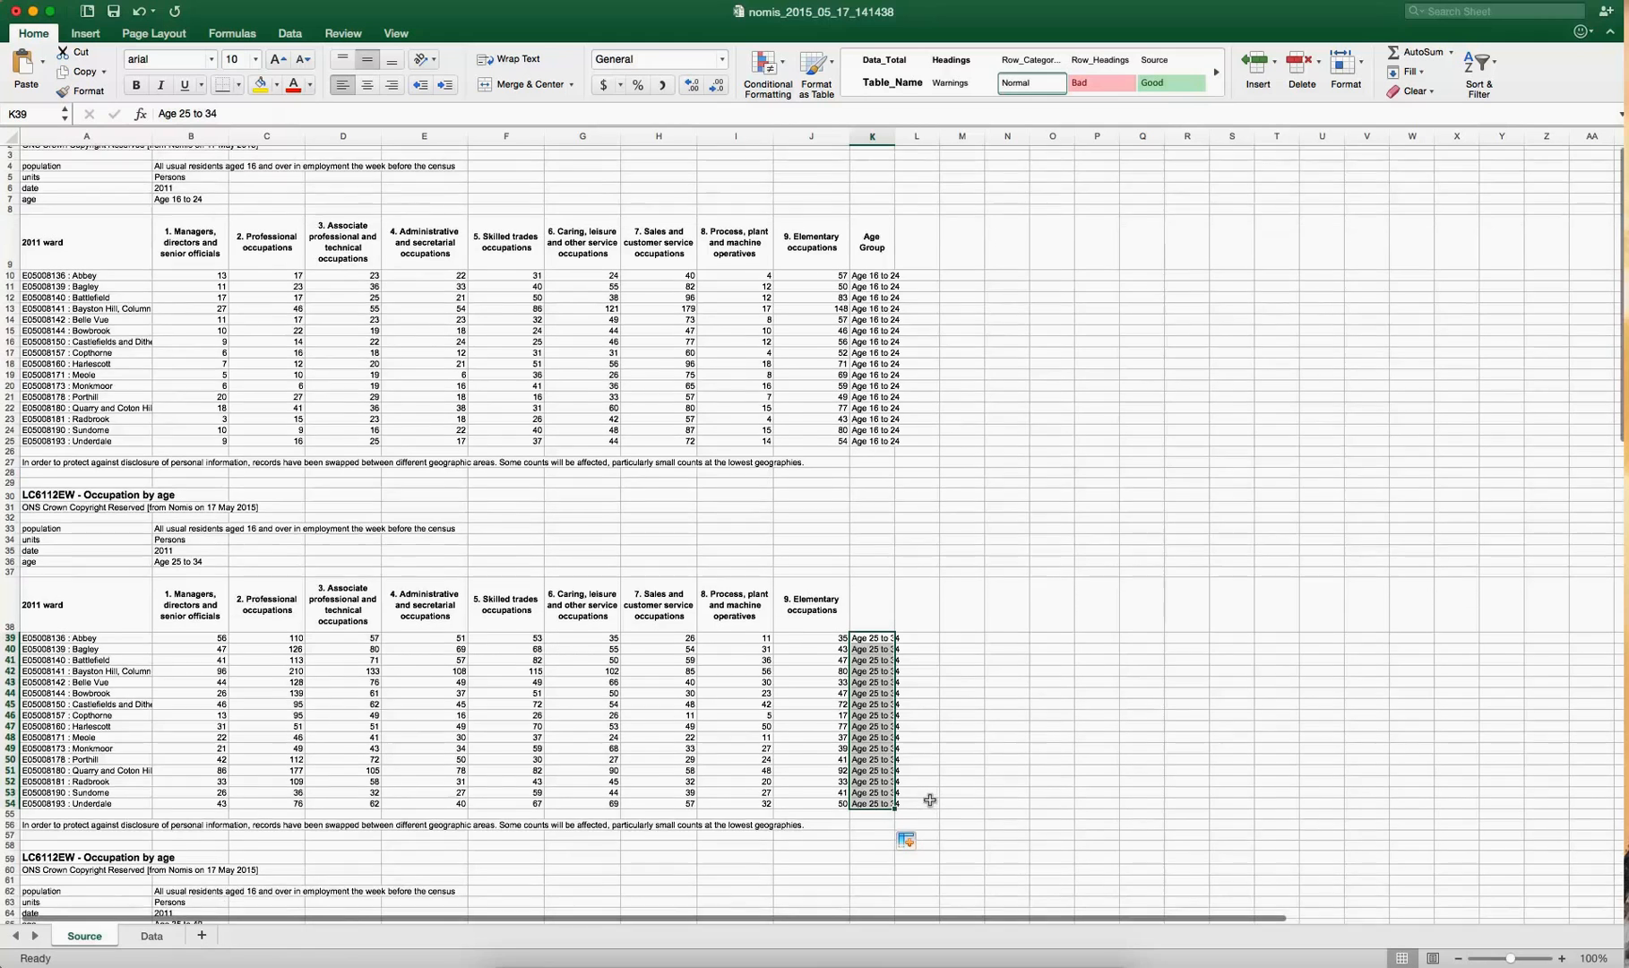
scroll(929, 799, "down", 2)
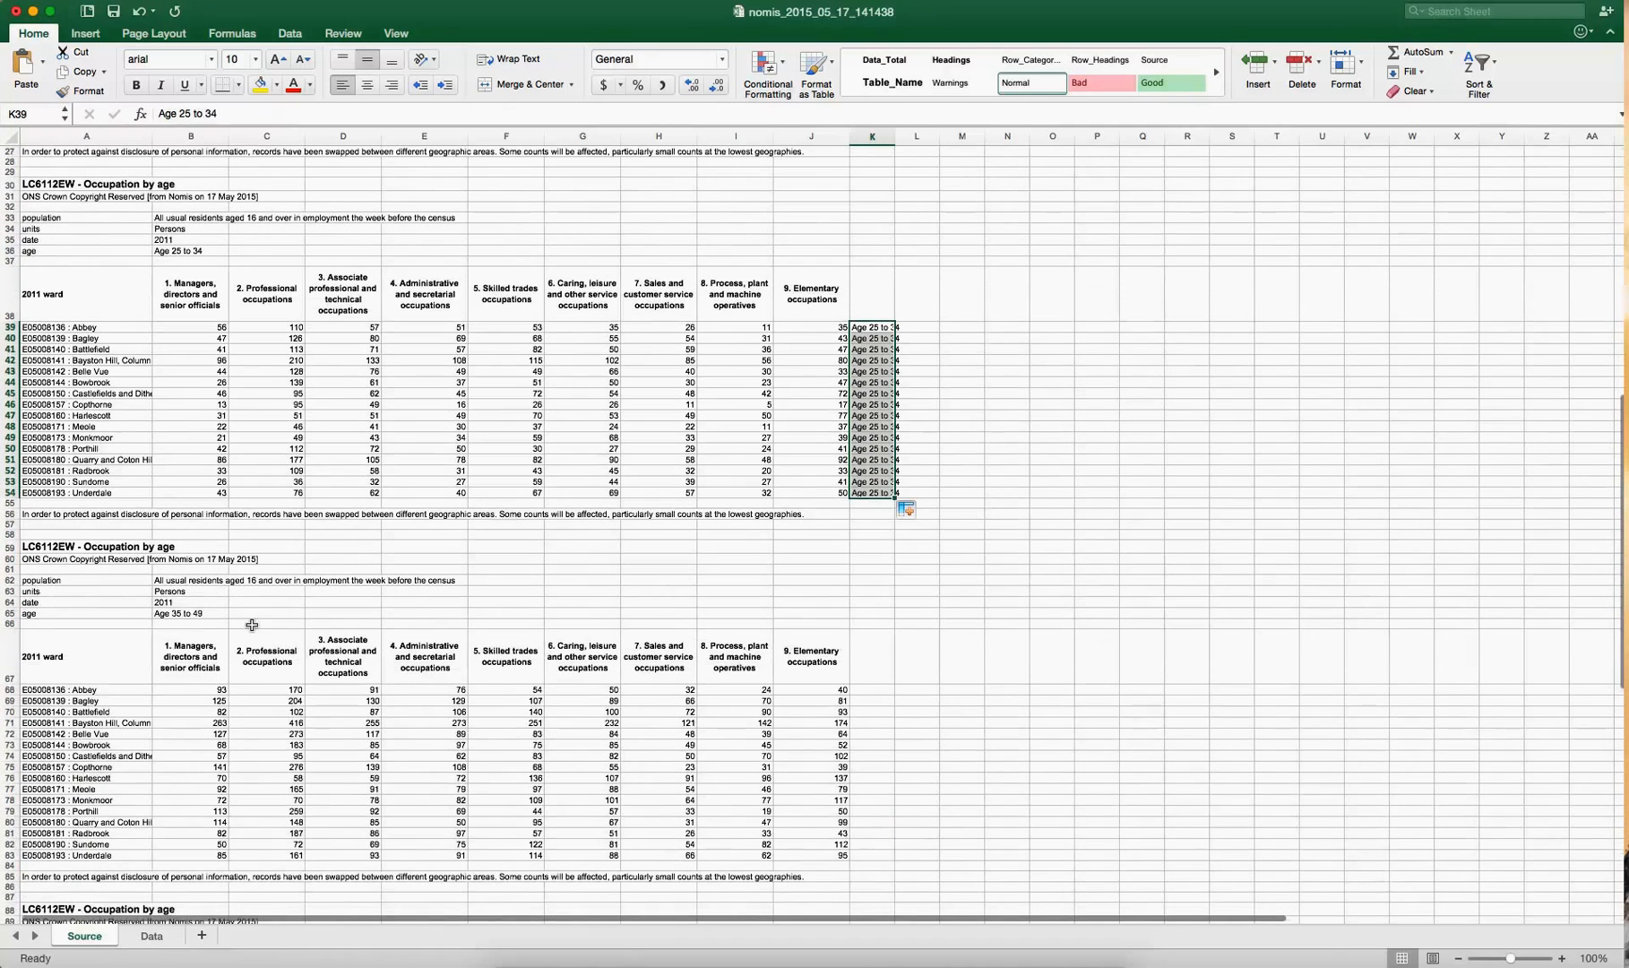
left_click(205, 611)
key("super+c")
left_click(868, 686)
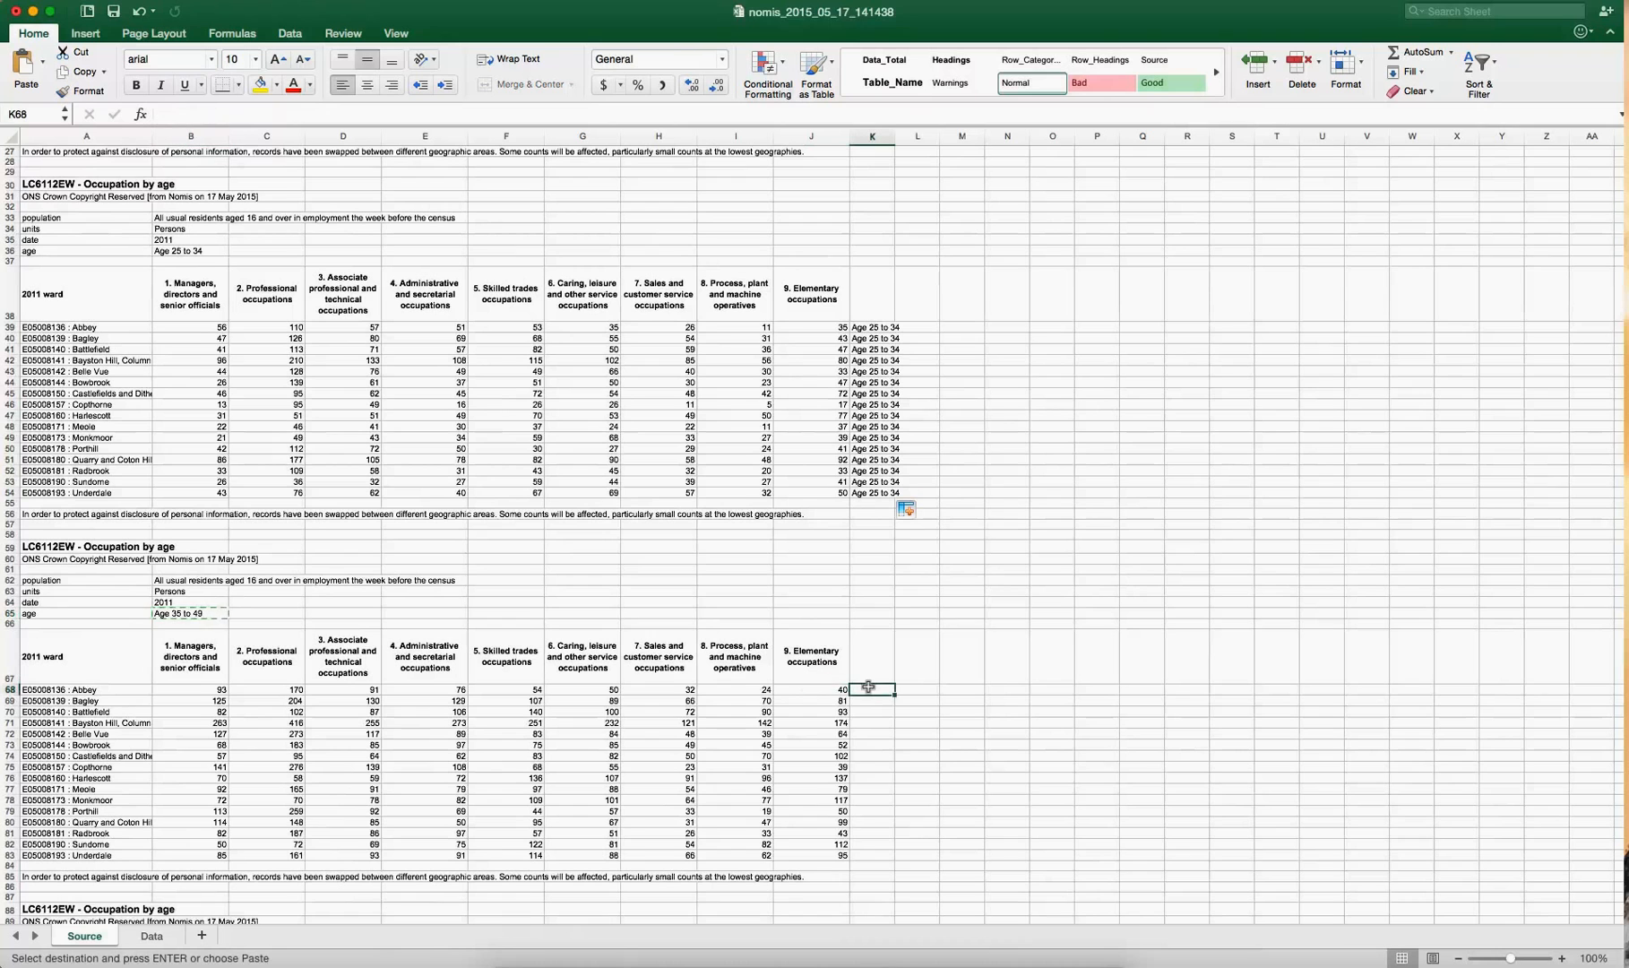
key("super+v")
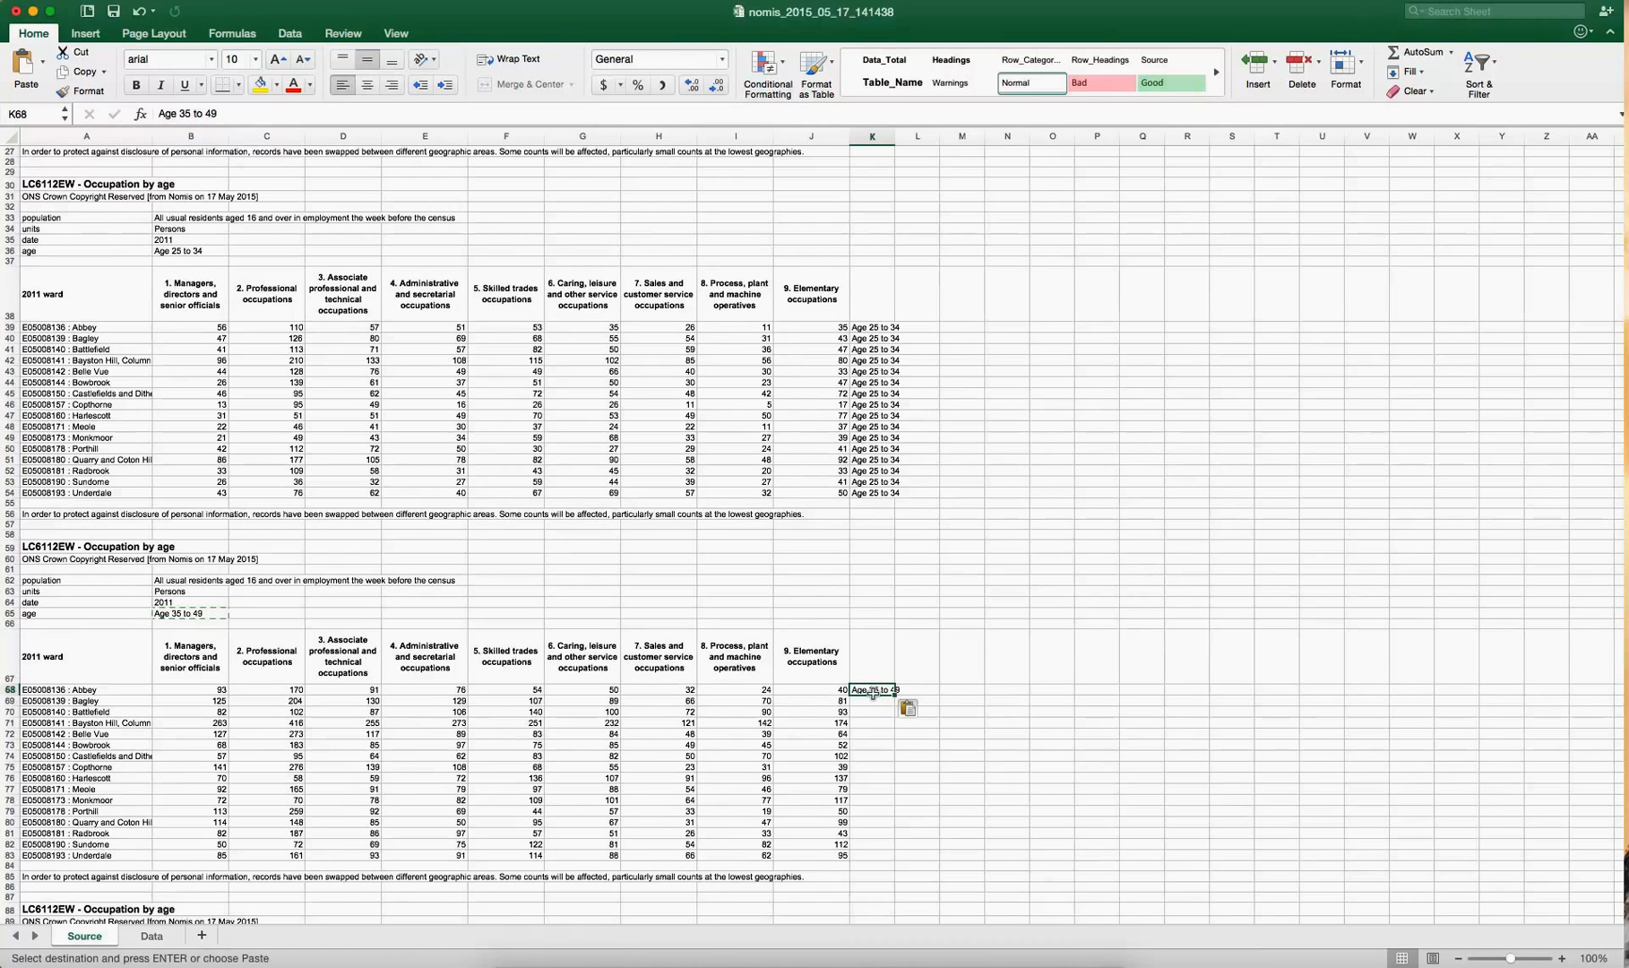
left_click_drag(894, 692, 903, 853)
- Copy the "Age 50 to 64" label from B94 into K97 and repeat it down to K112 for the fourth table's wards
scroll(898, 860, "down", 3)
scroll(610, 765, "up", 3)
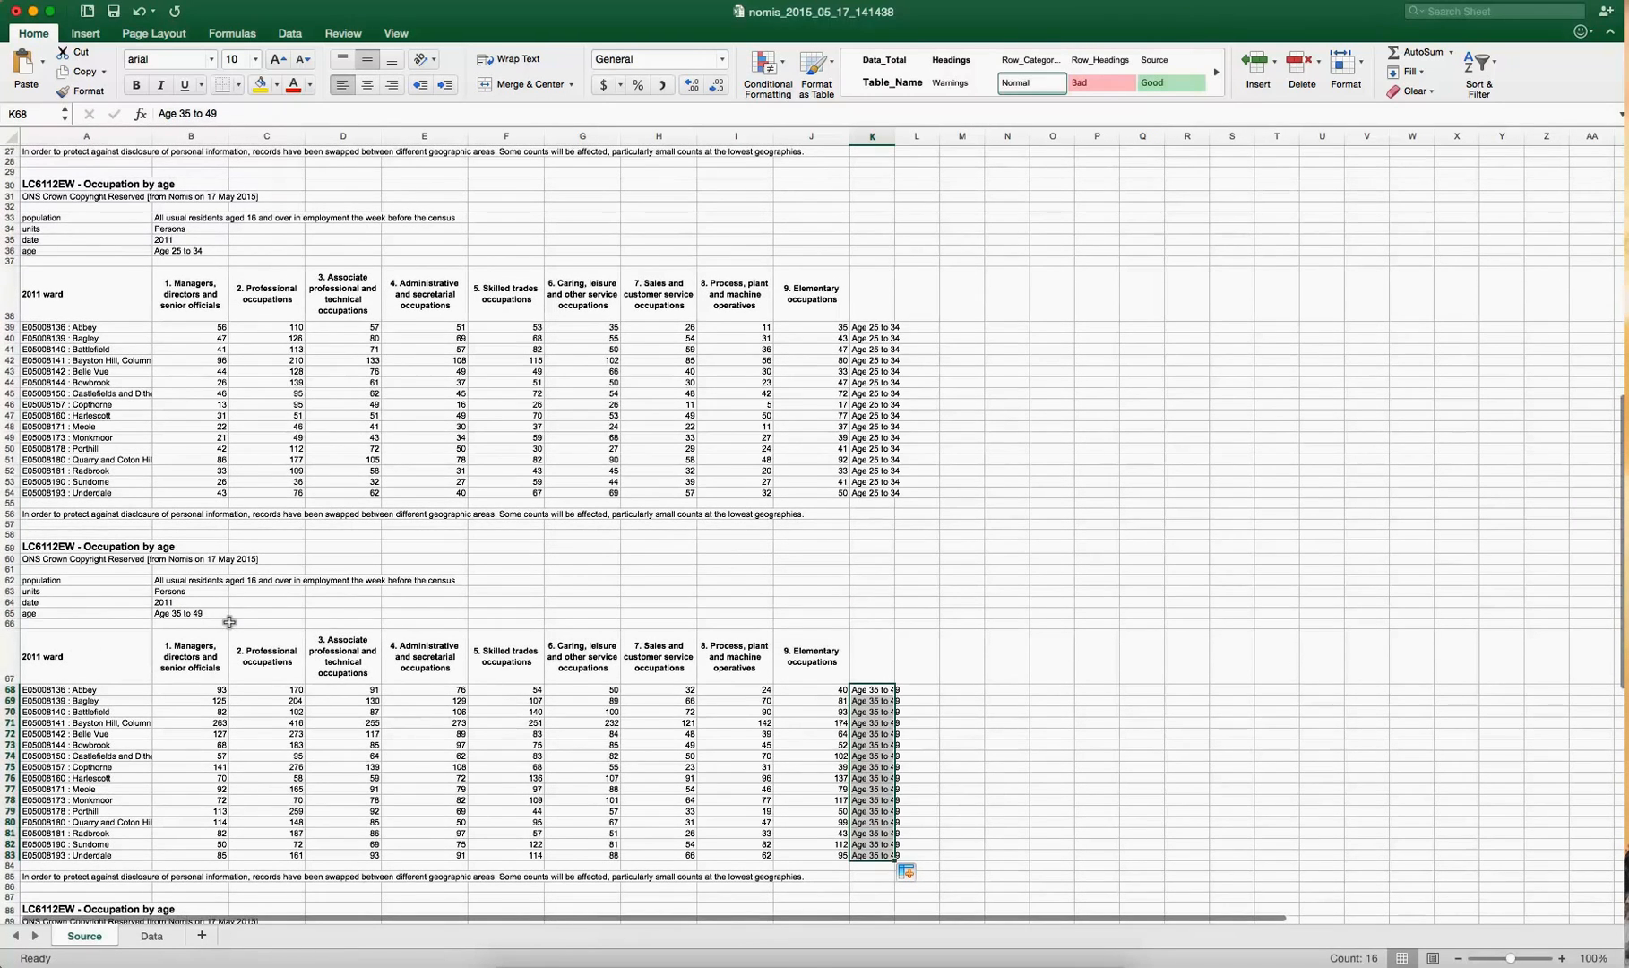
scroll(230, 622, "down", 3)
scroll(189, 544, "down", 5)
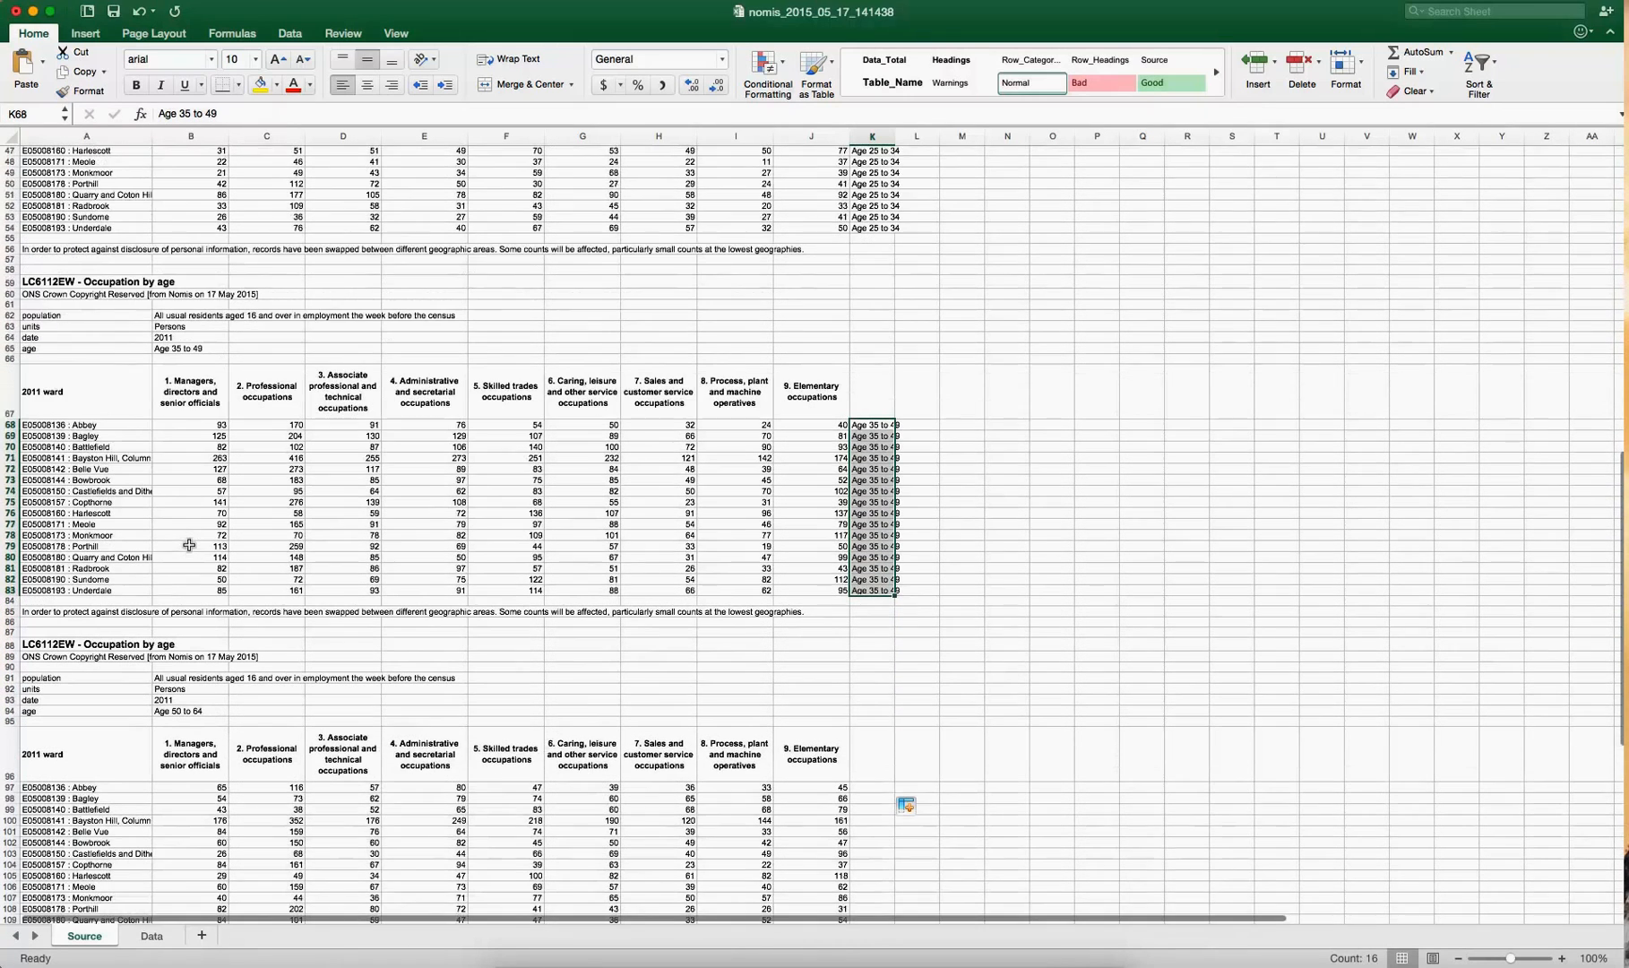
left_click(198, 712)
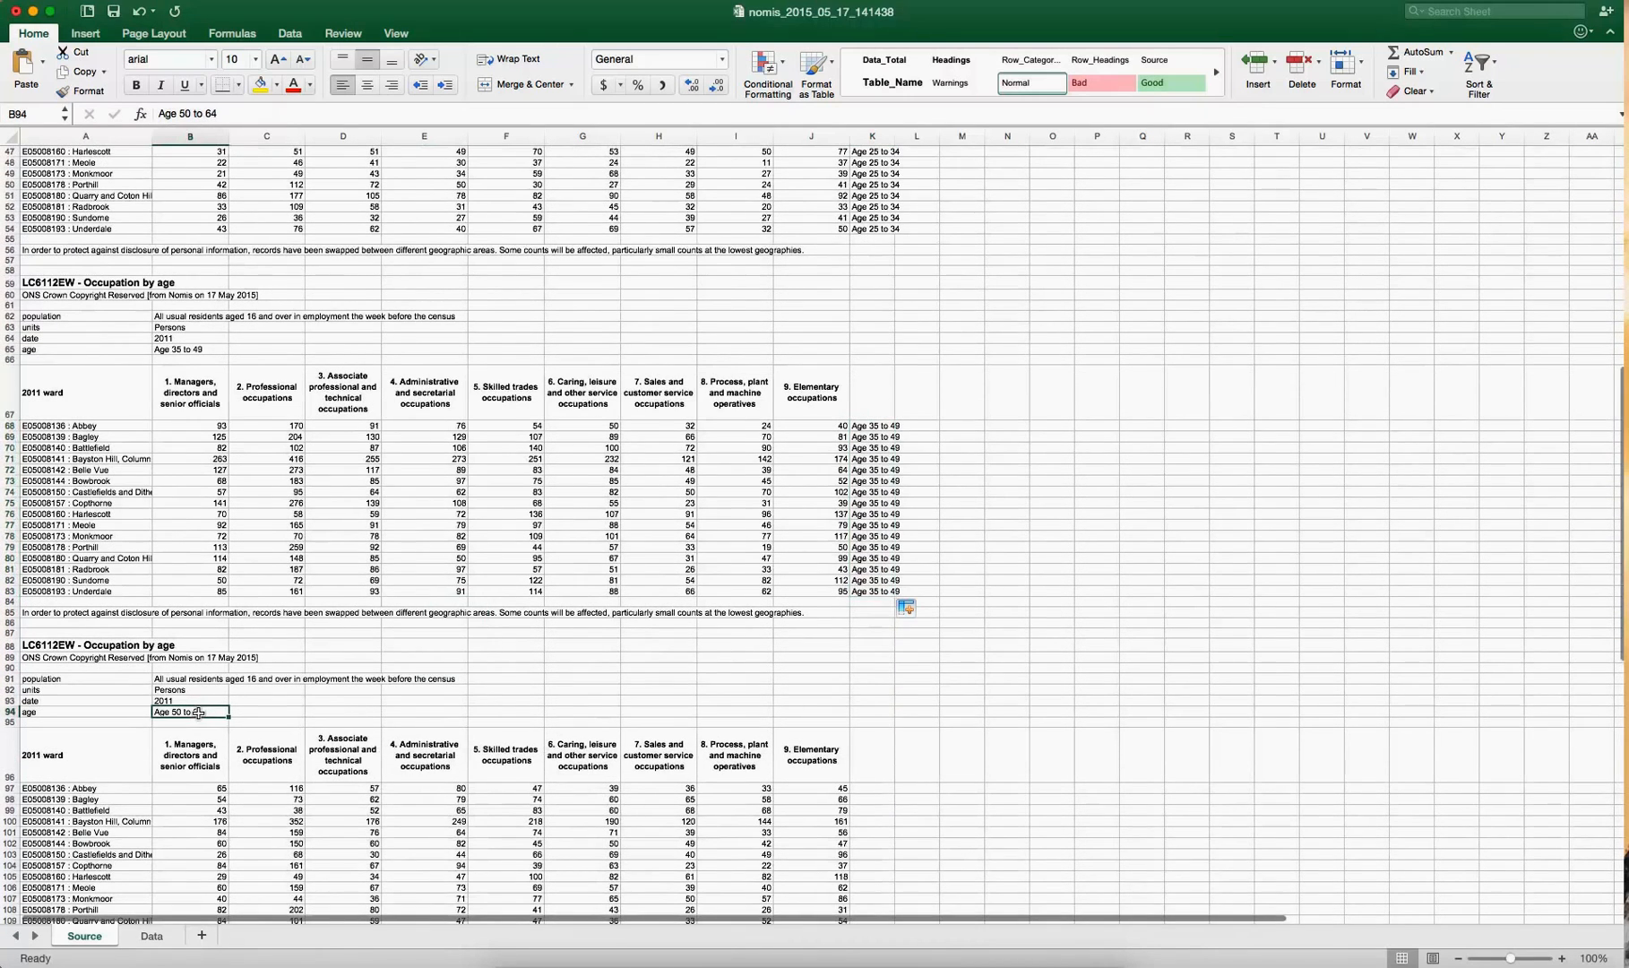
key("super+c")
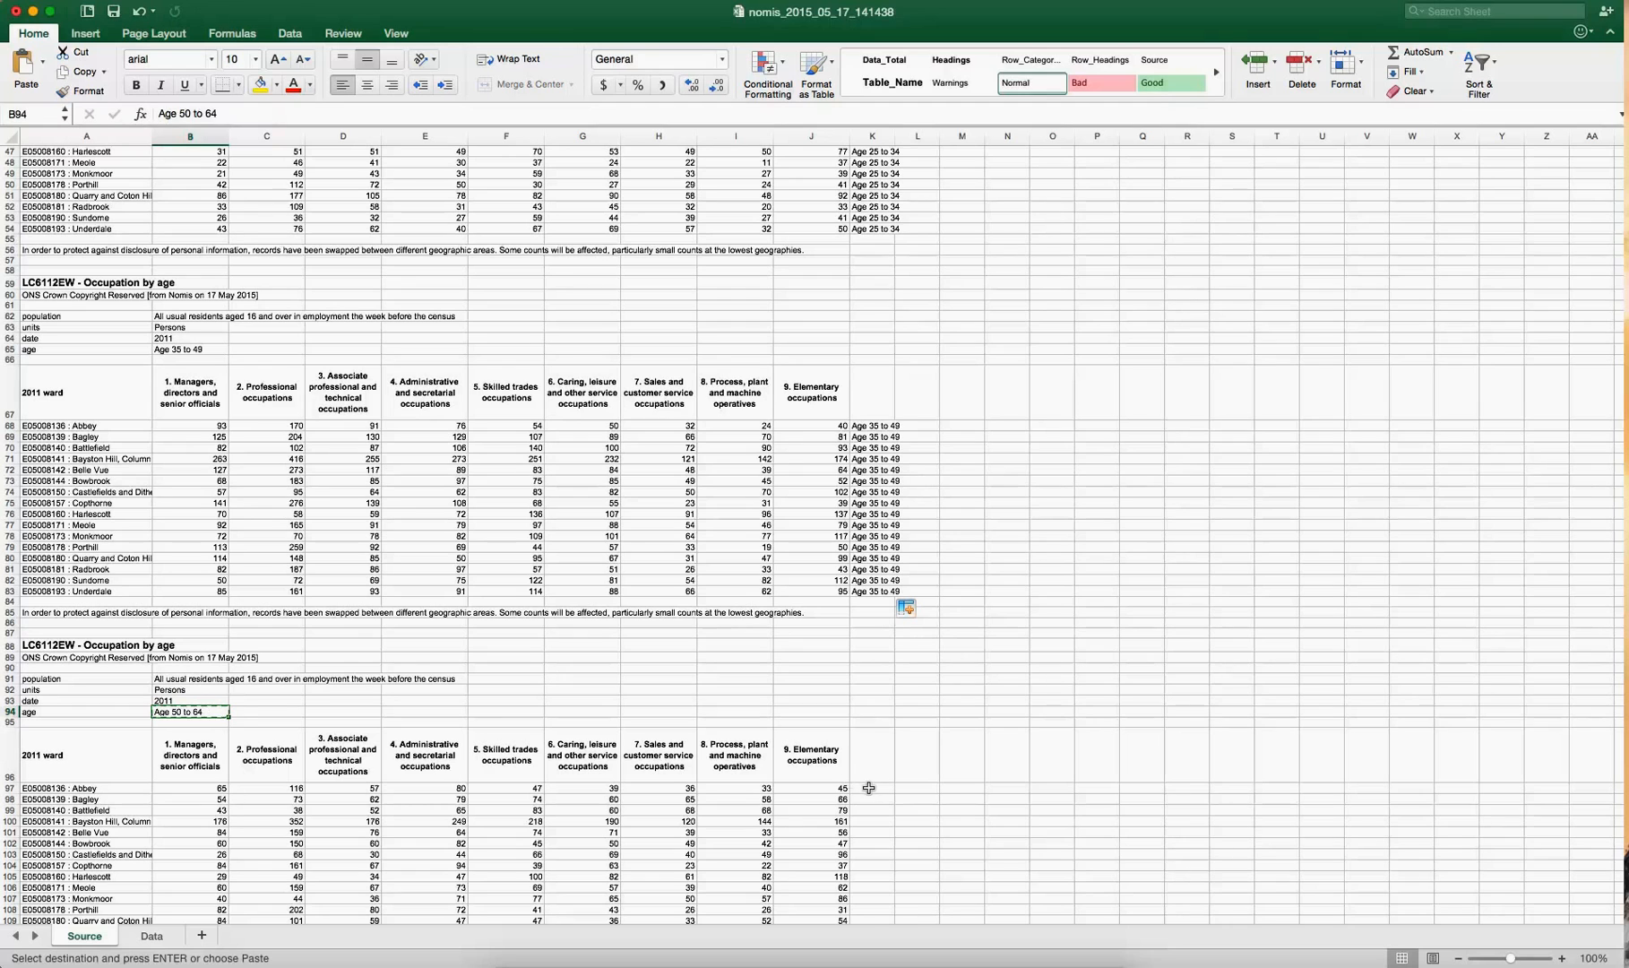
left_click(868, 788)
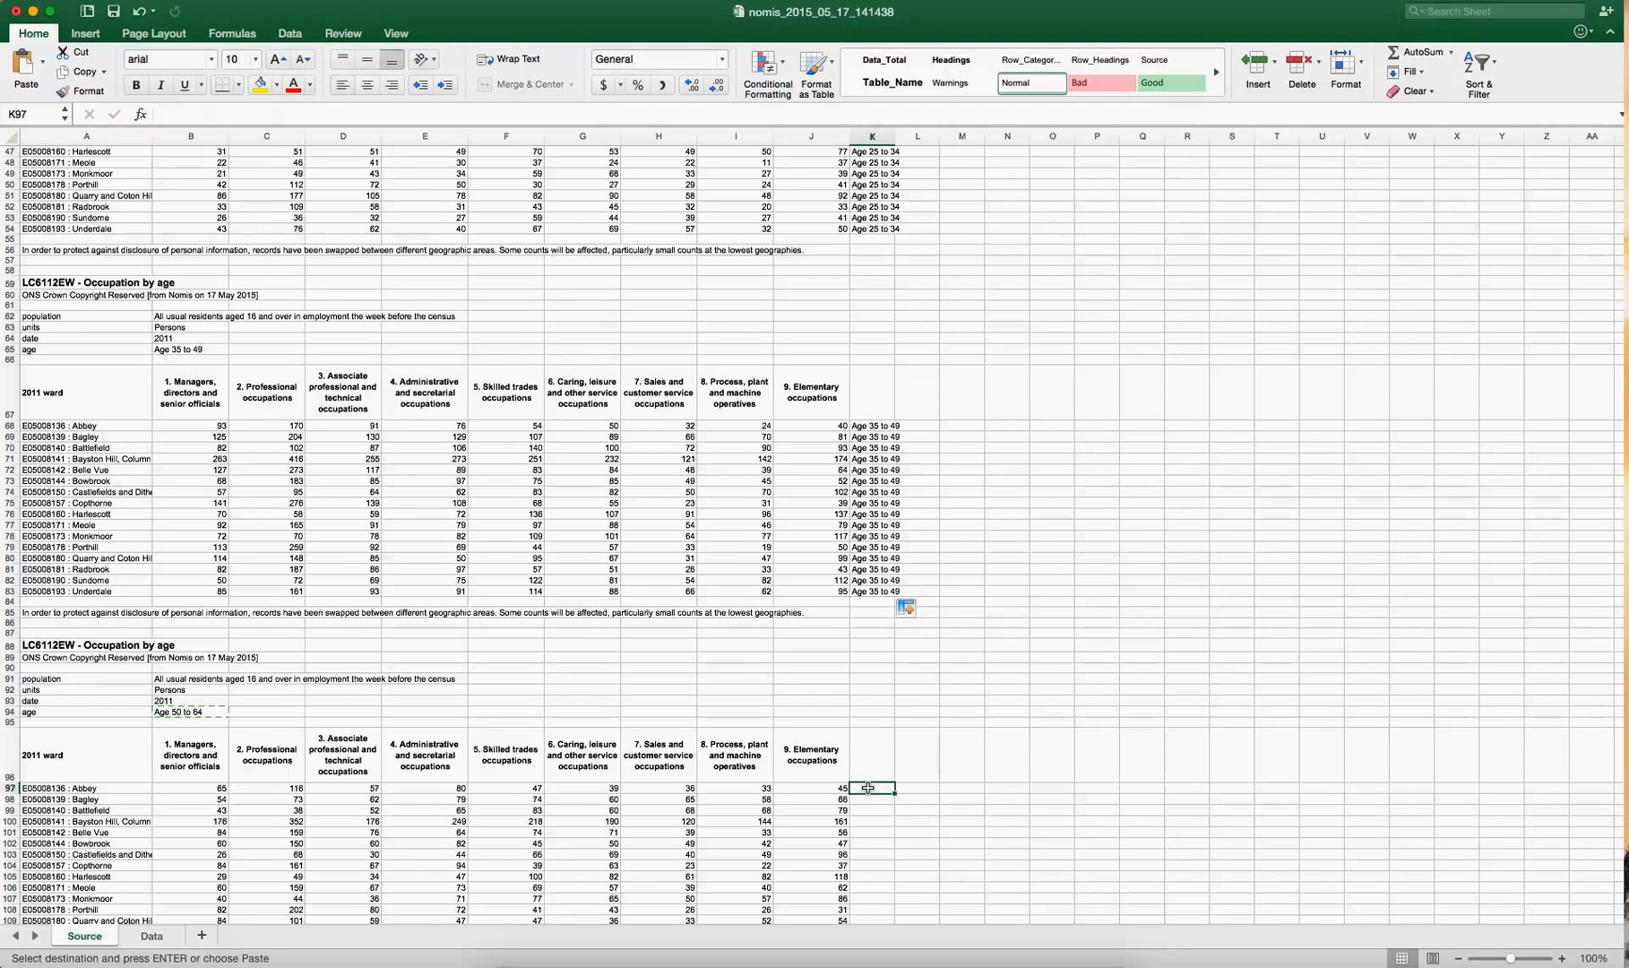
key("super+v")
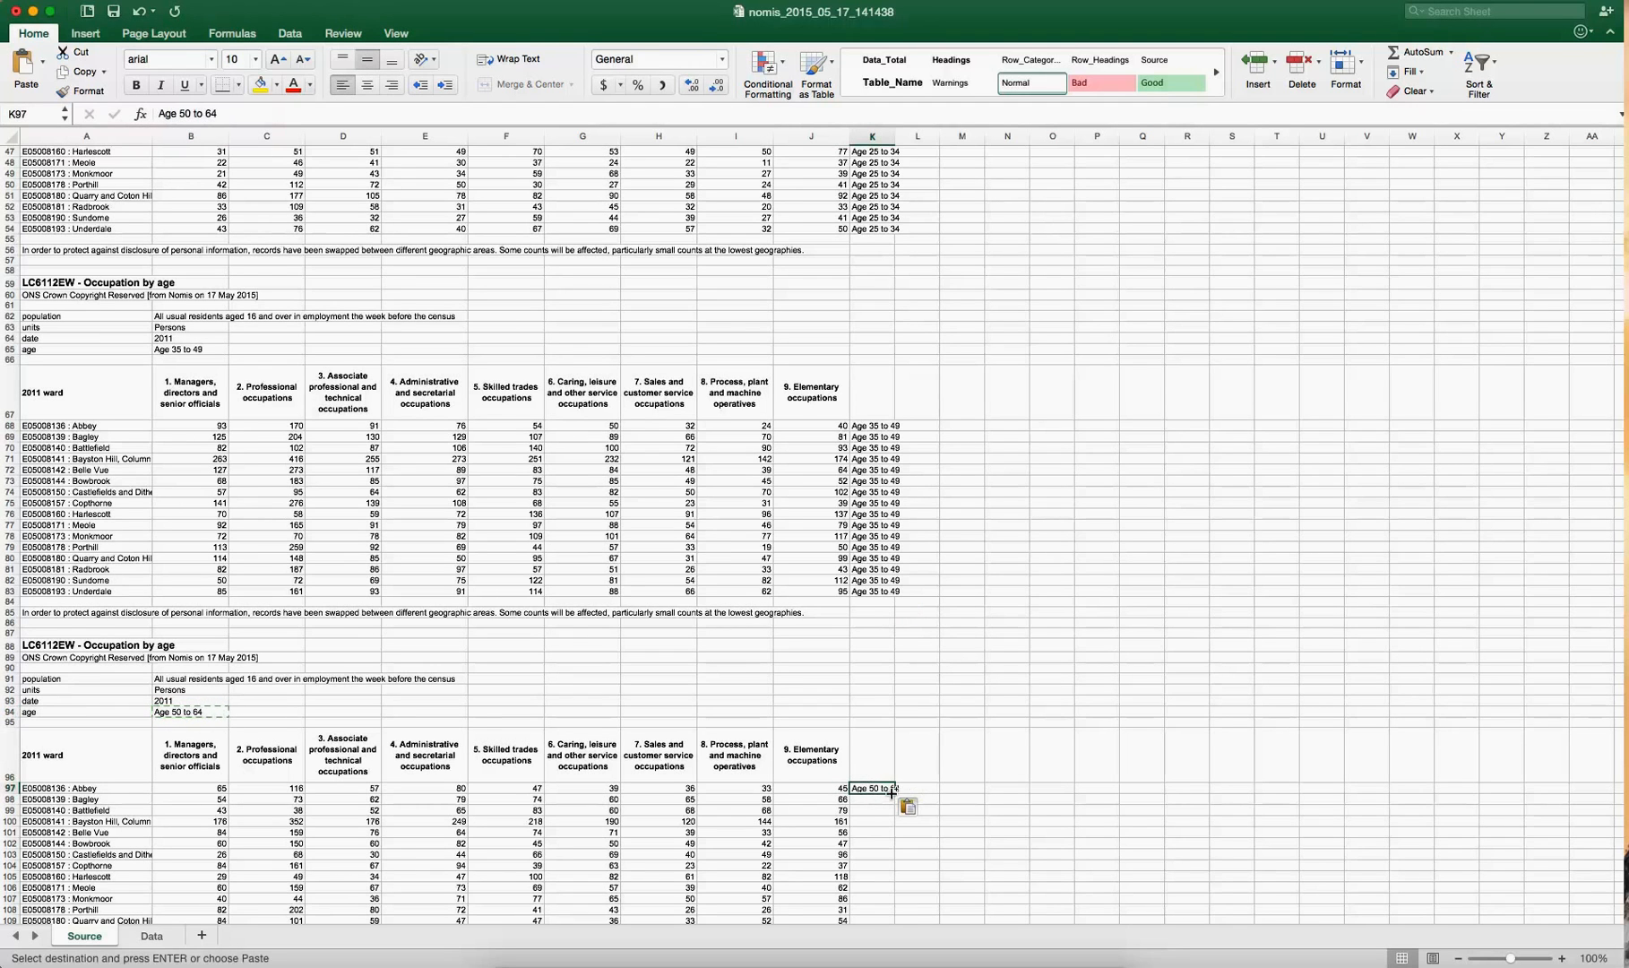
left_click_drag(896, 798, 873, 651)
- Copy the "Age 65 and over" label from B123 into K126 and repeat it down to K141 for the last table's wards
scroll(870, 711, "down", 3)
scroll(870, 711, "up", 3)
scroll(870, 710, "down", 3)
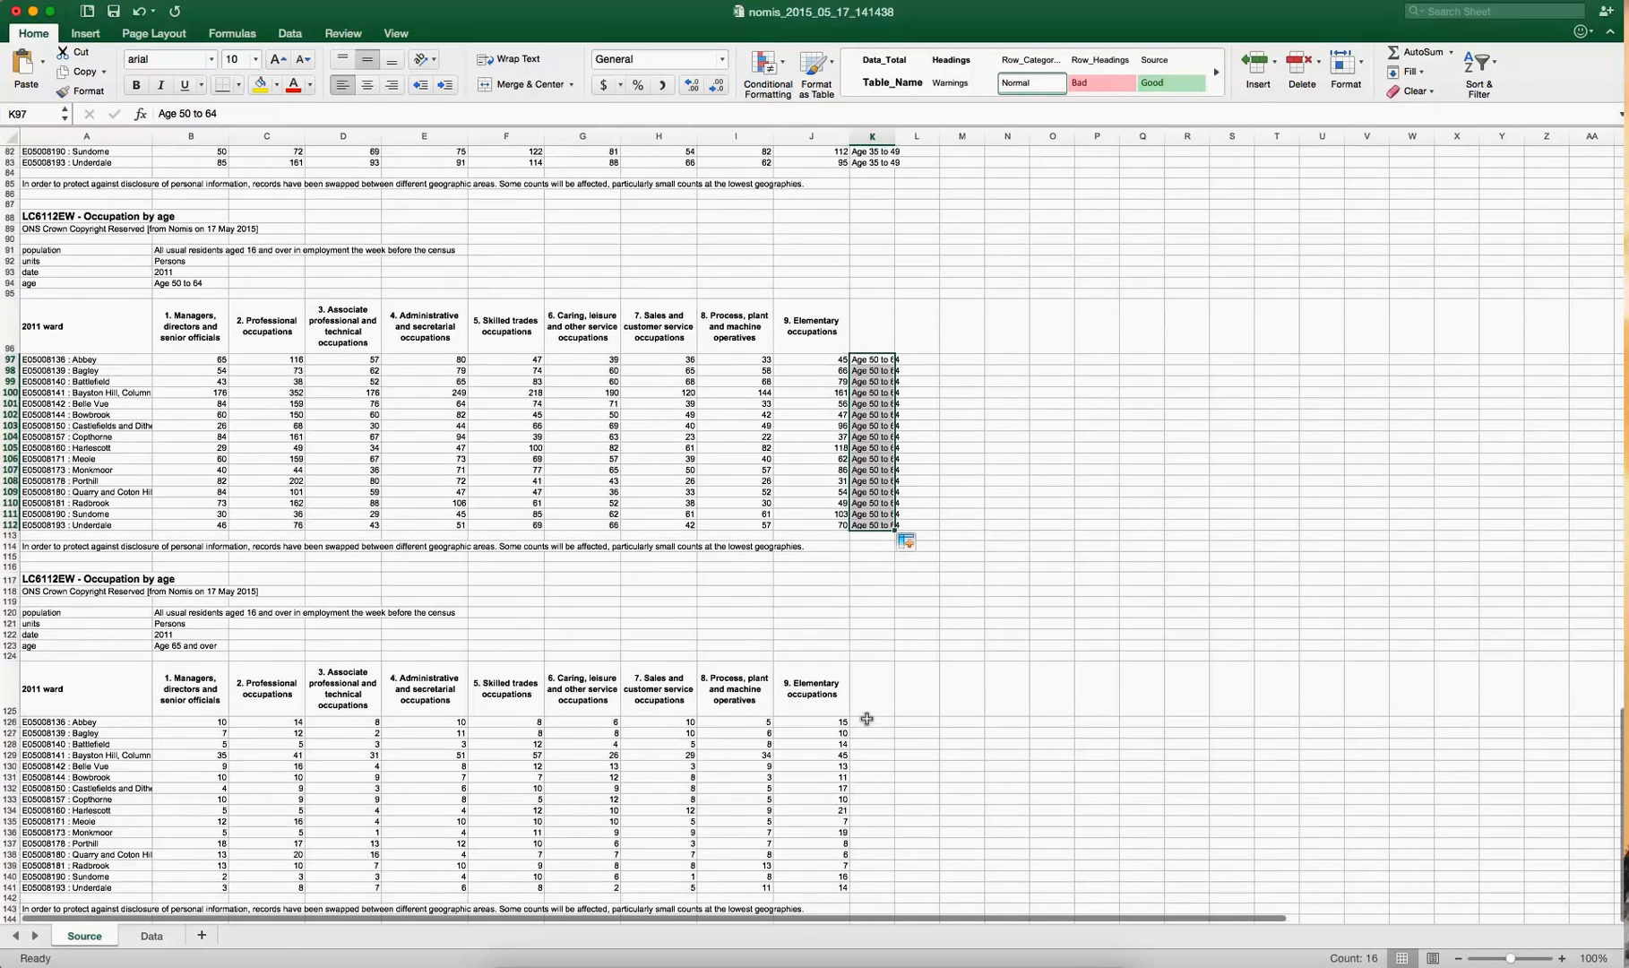
left_click(867, 718)
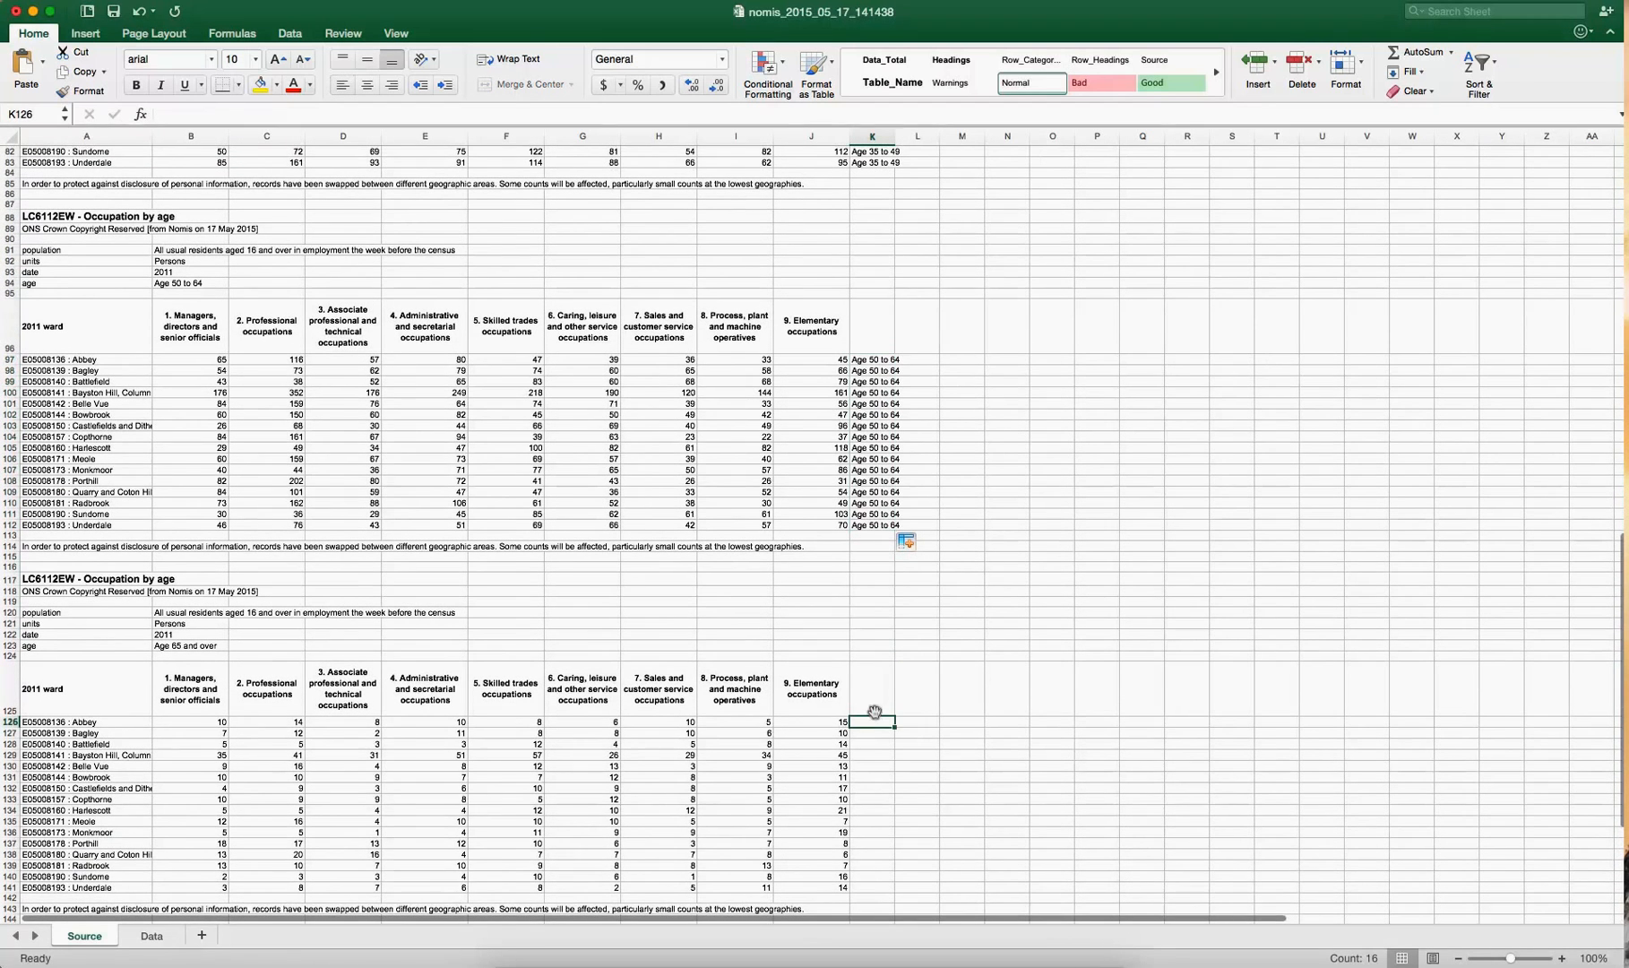
left_click(183, 645)
key("super+c")
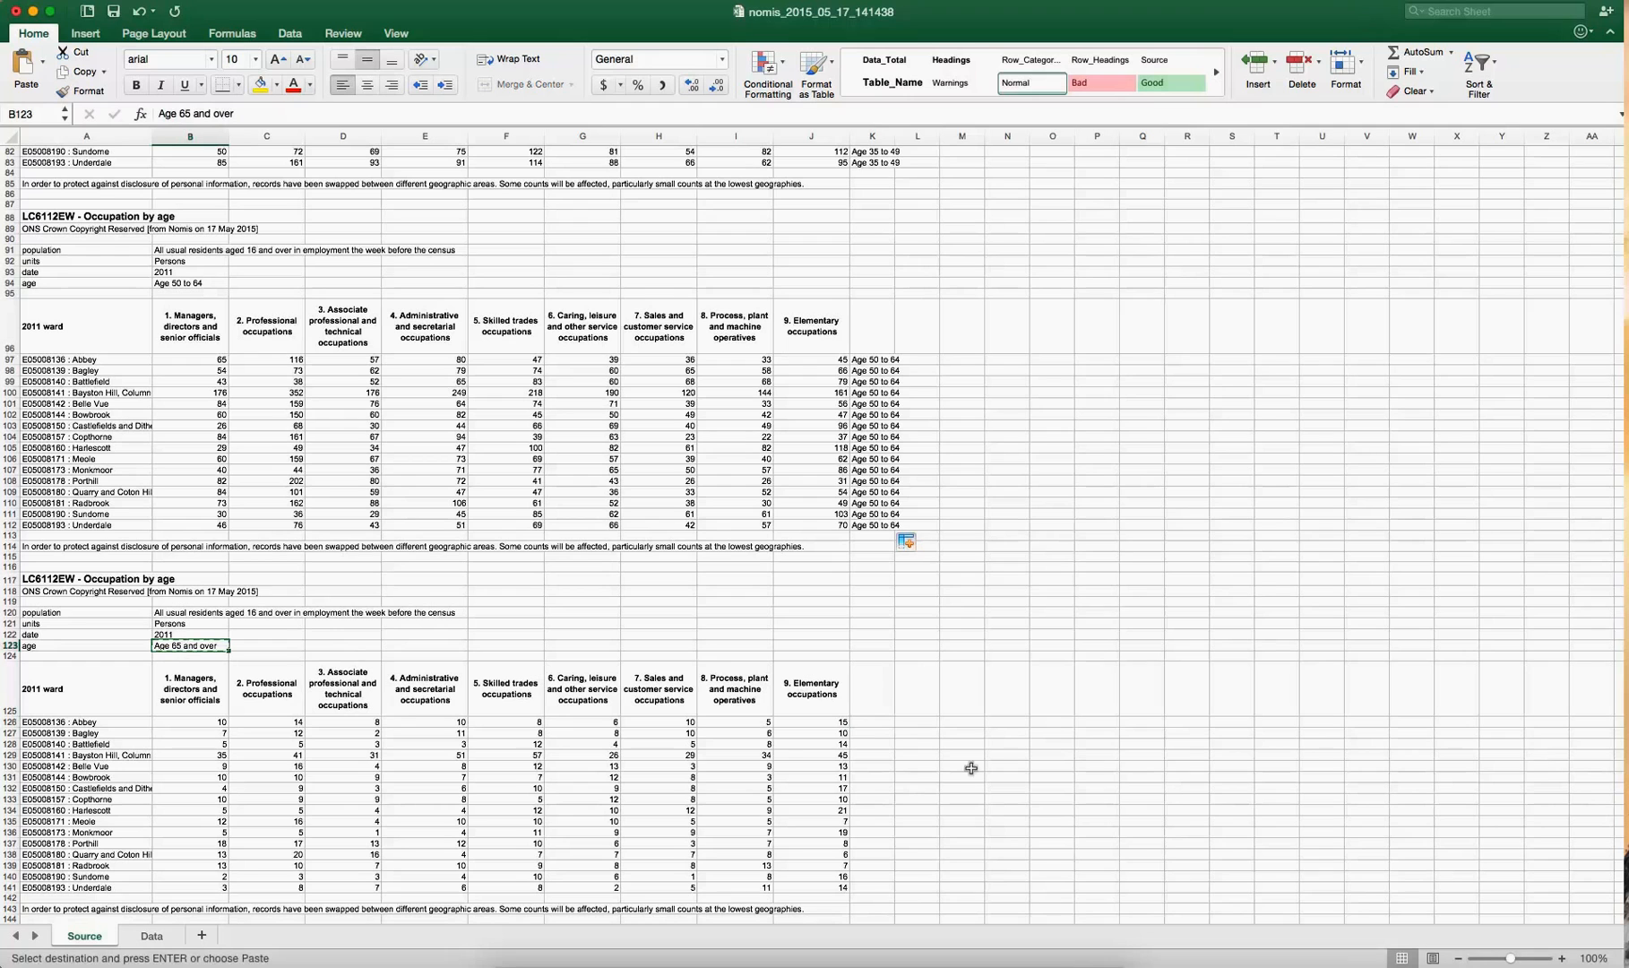
left_click(872, 716)
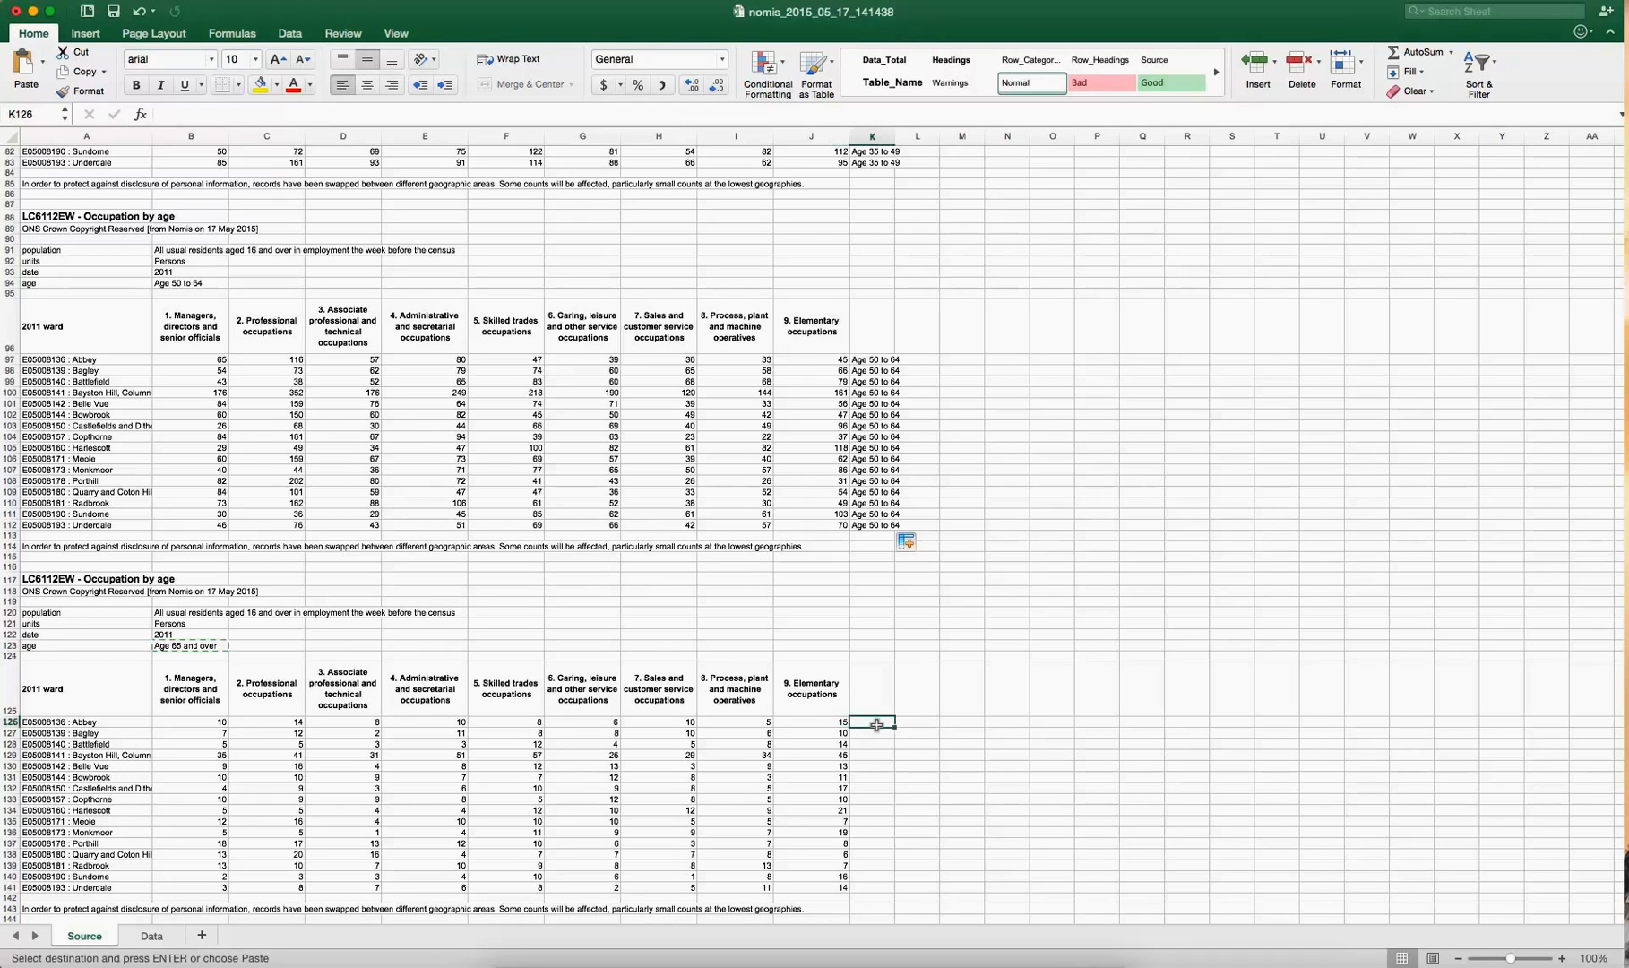
key("super+v")
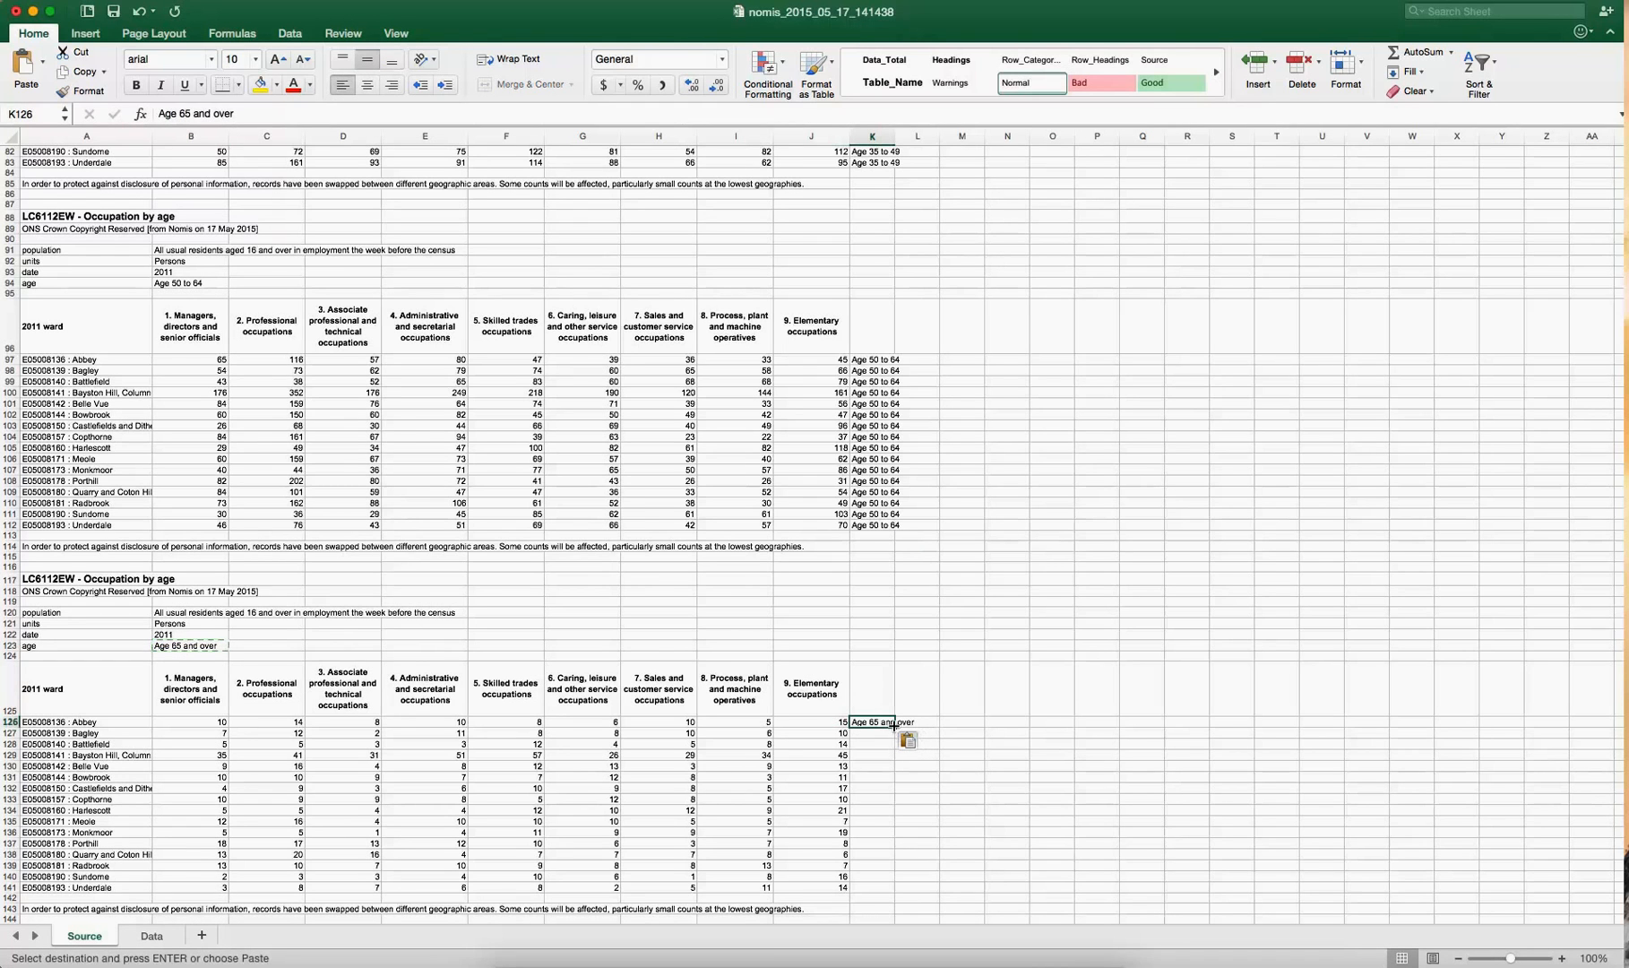
left_click_drag(895, 770, 956, 860)
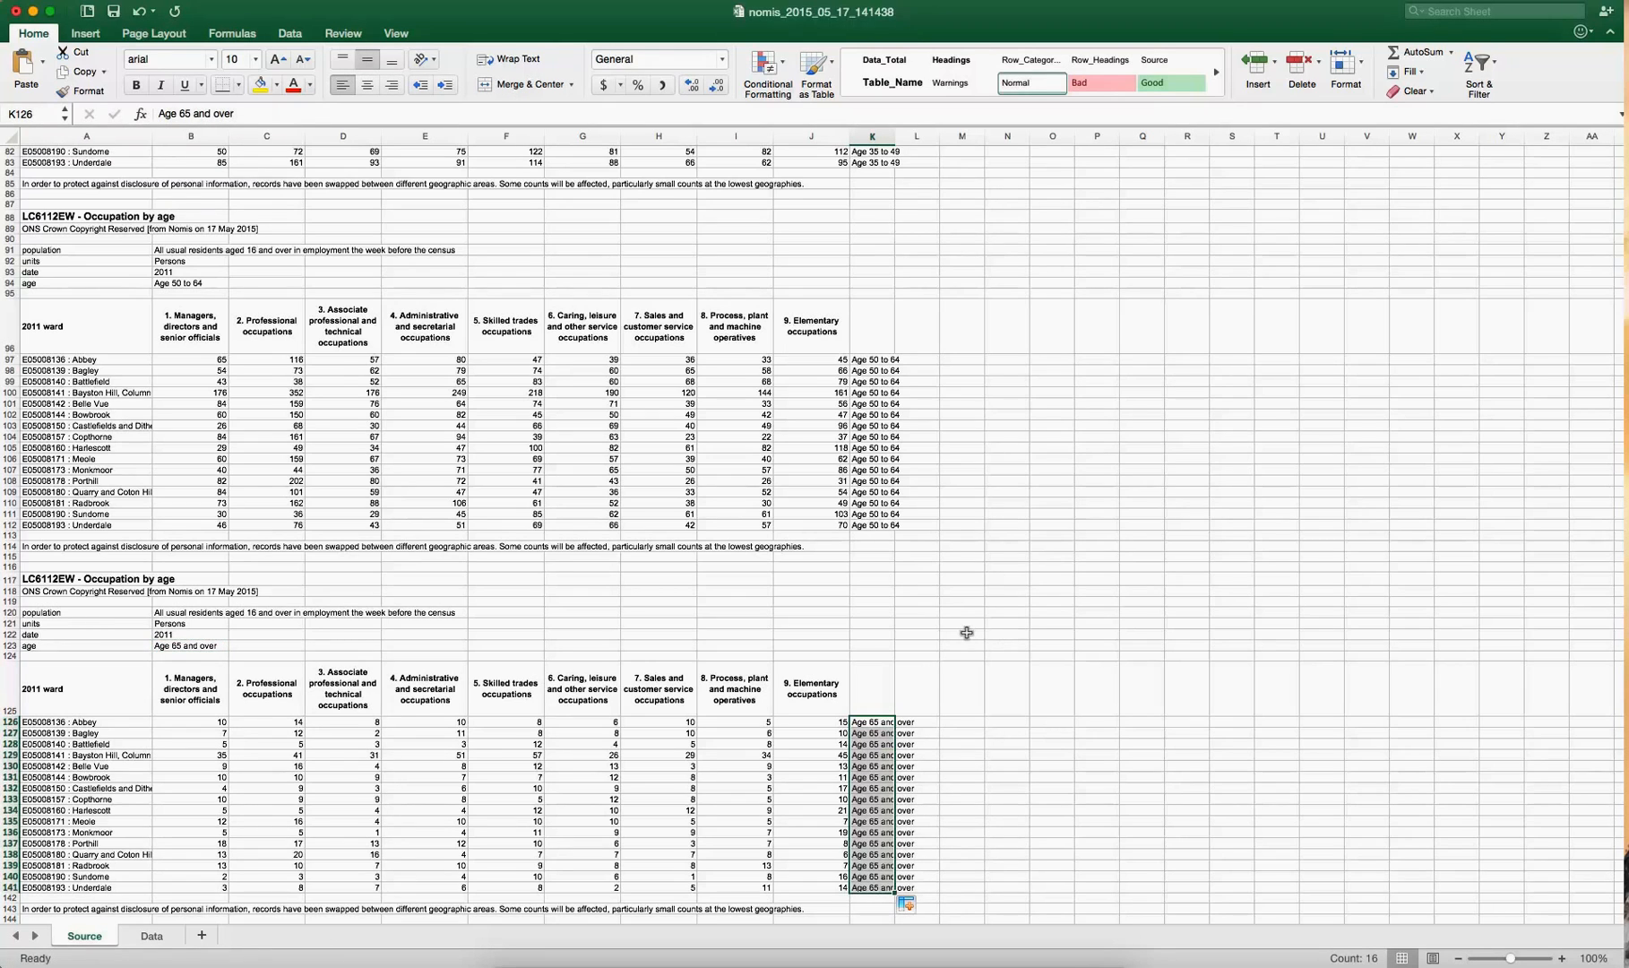
- Add a blank sheet between Source and Data and name it "PivotData"
scroll(966, 633, "up", 20)
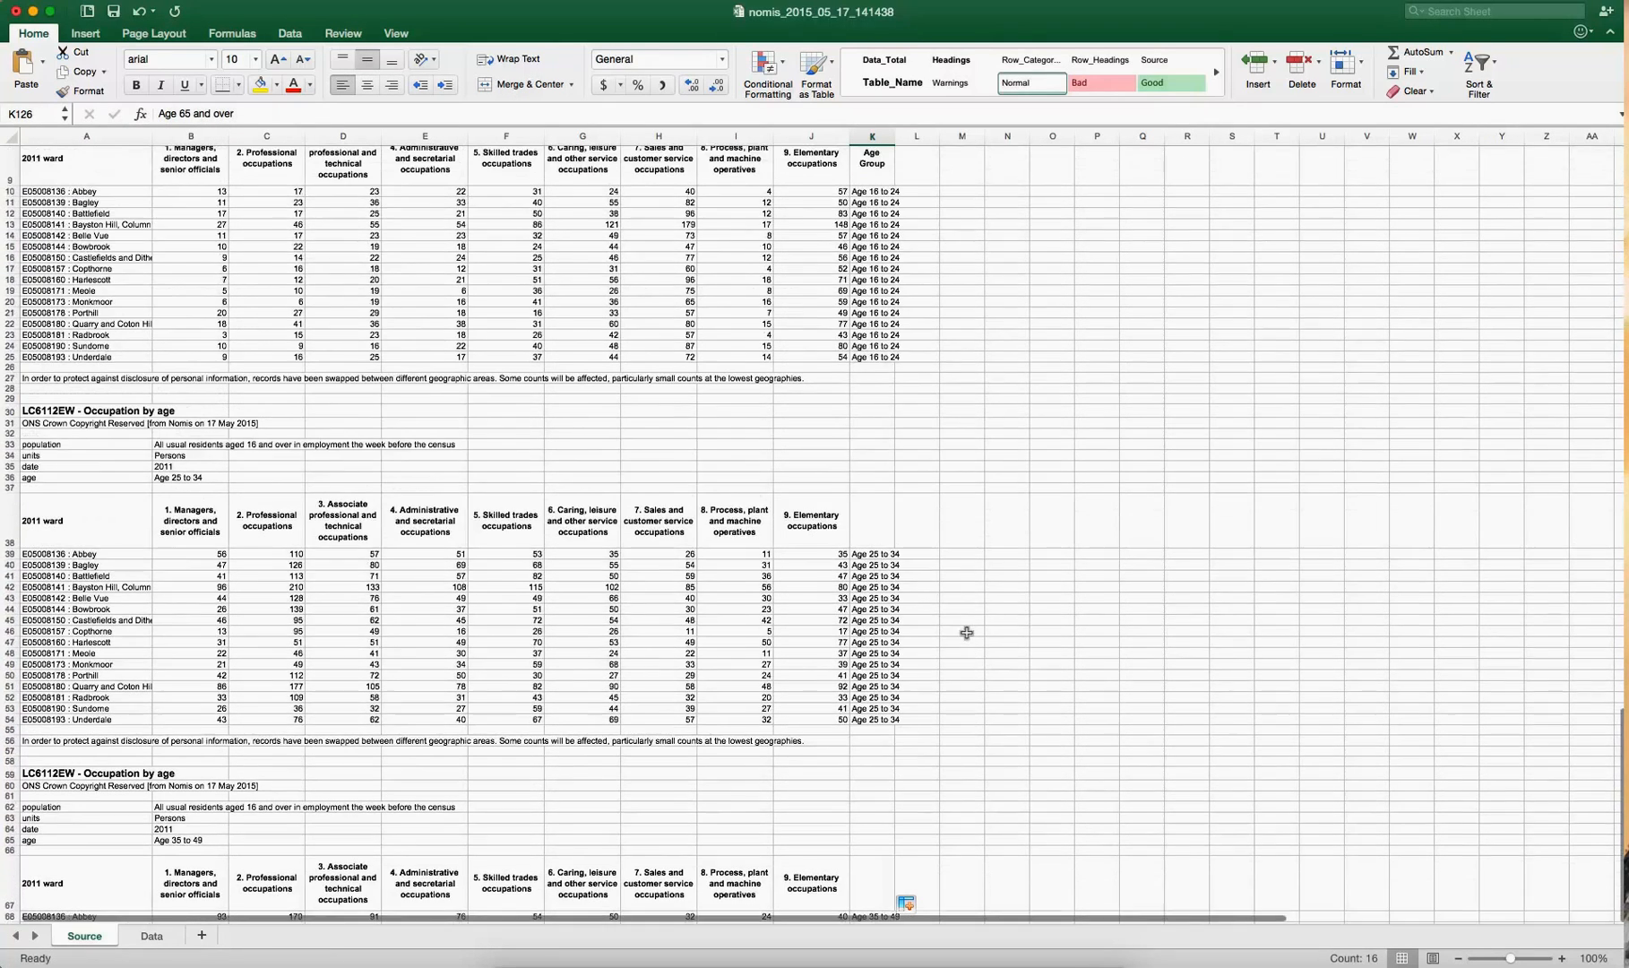
scroll(966, 632, "up", 3)
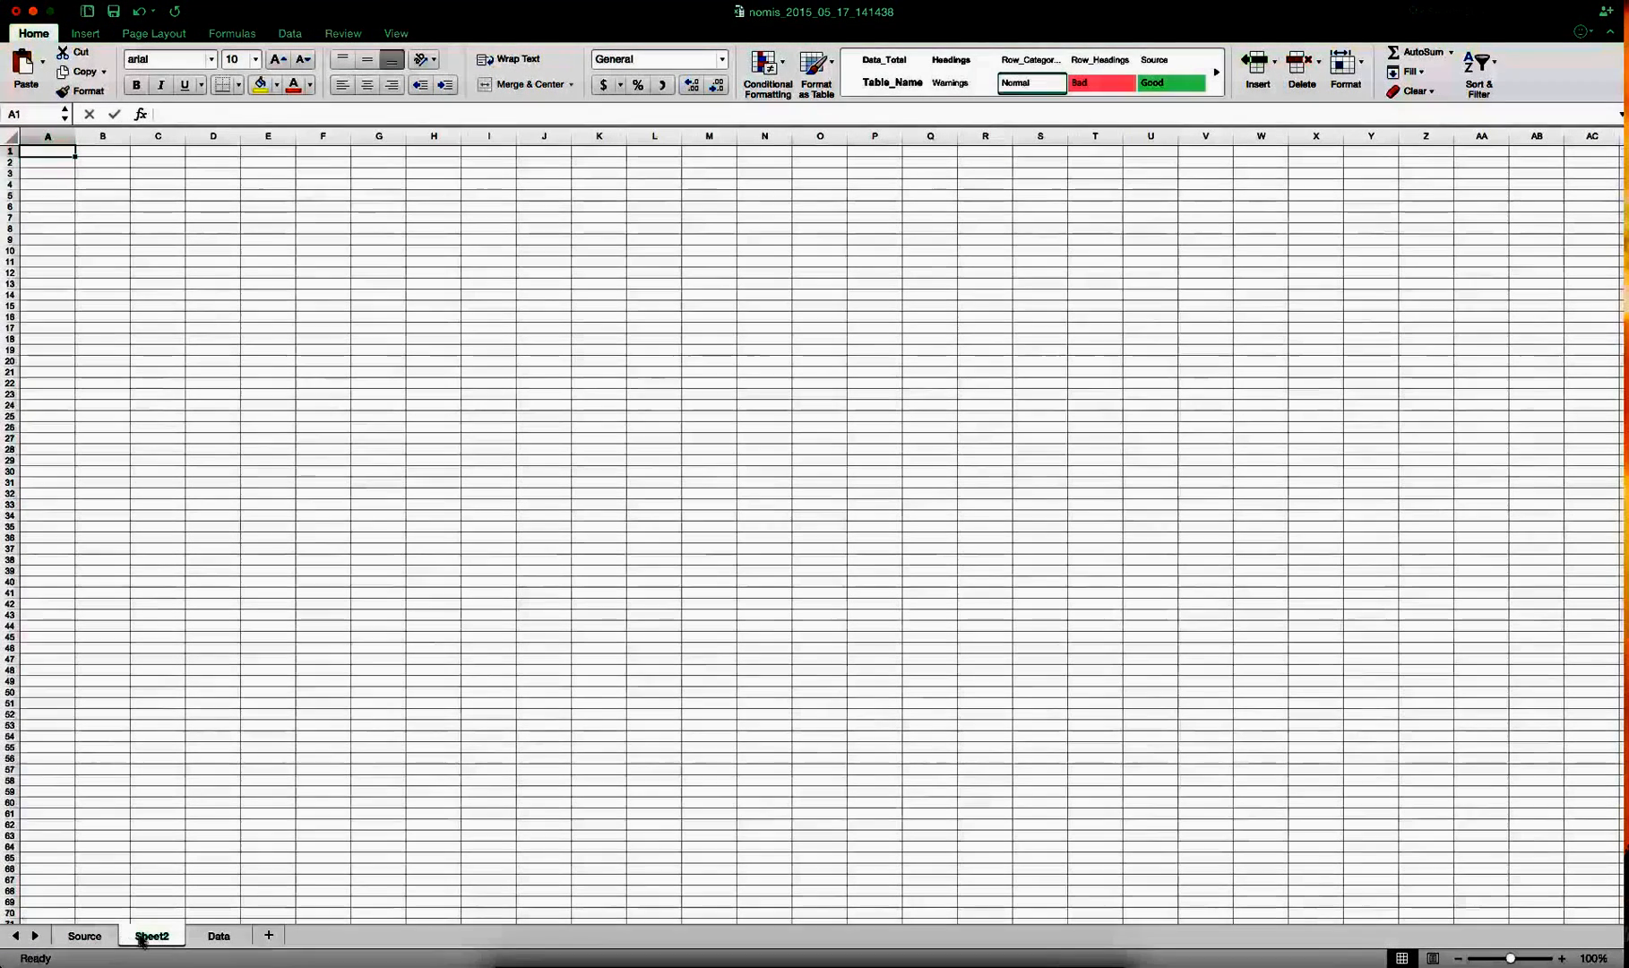
double_click(151, 935)
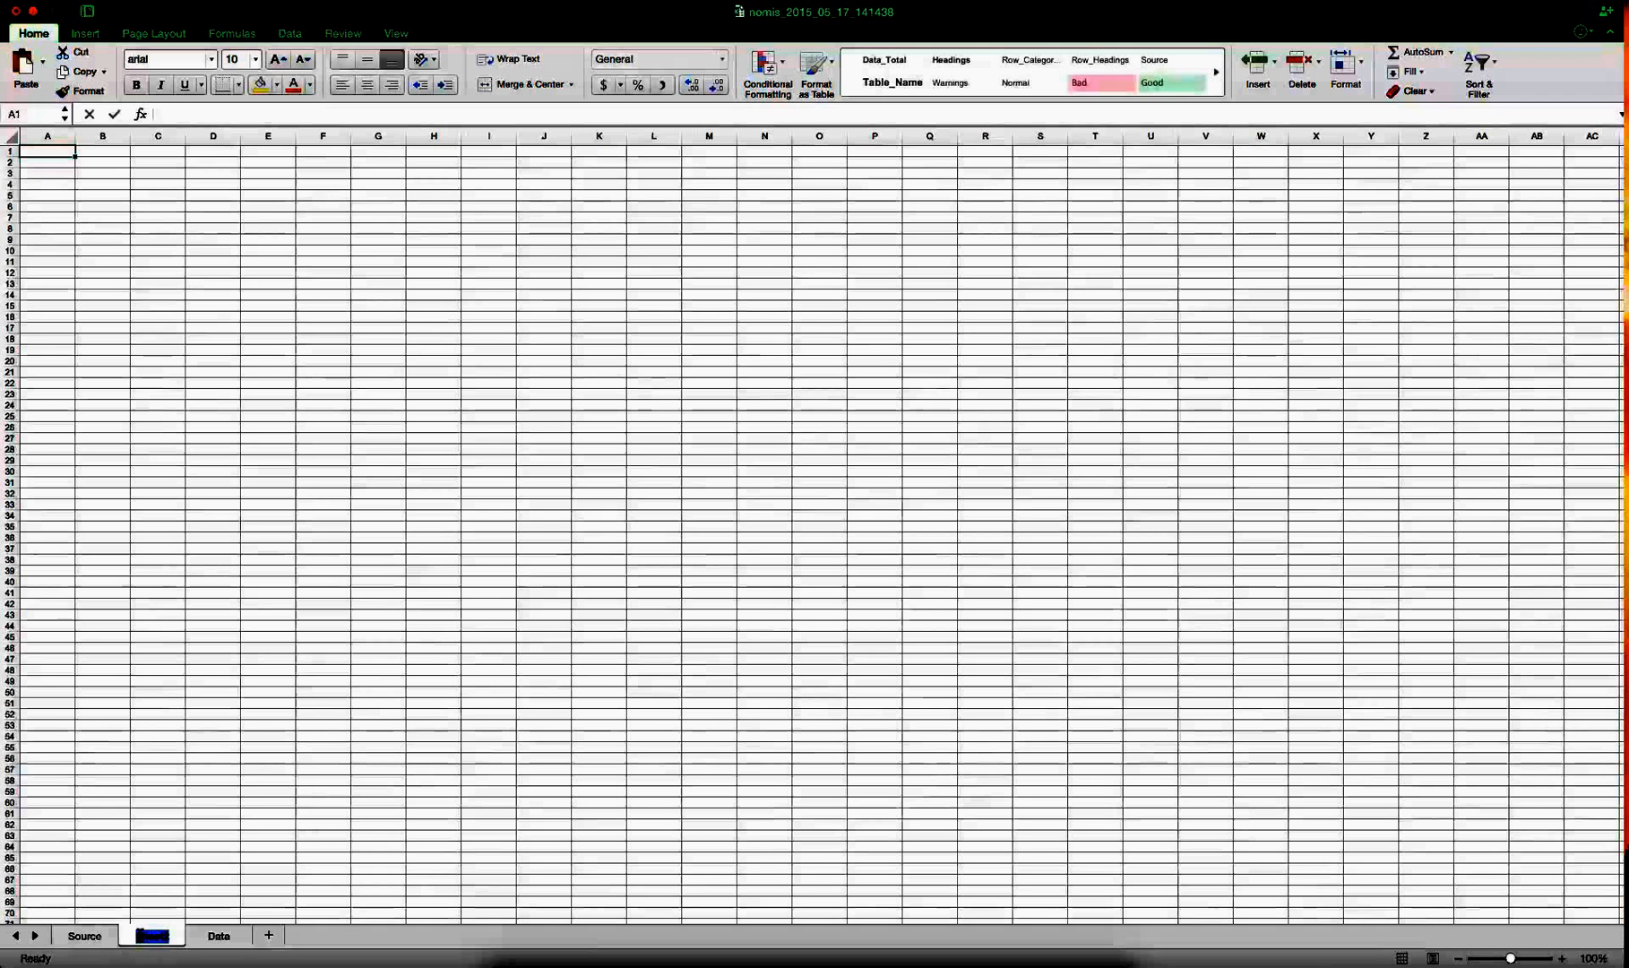
type("PivotData")
key("Return")
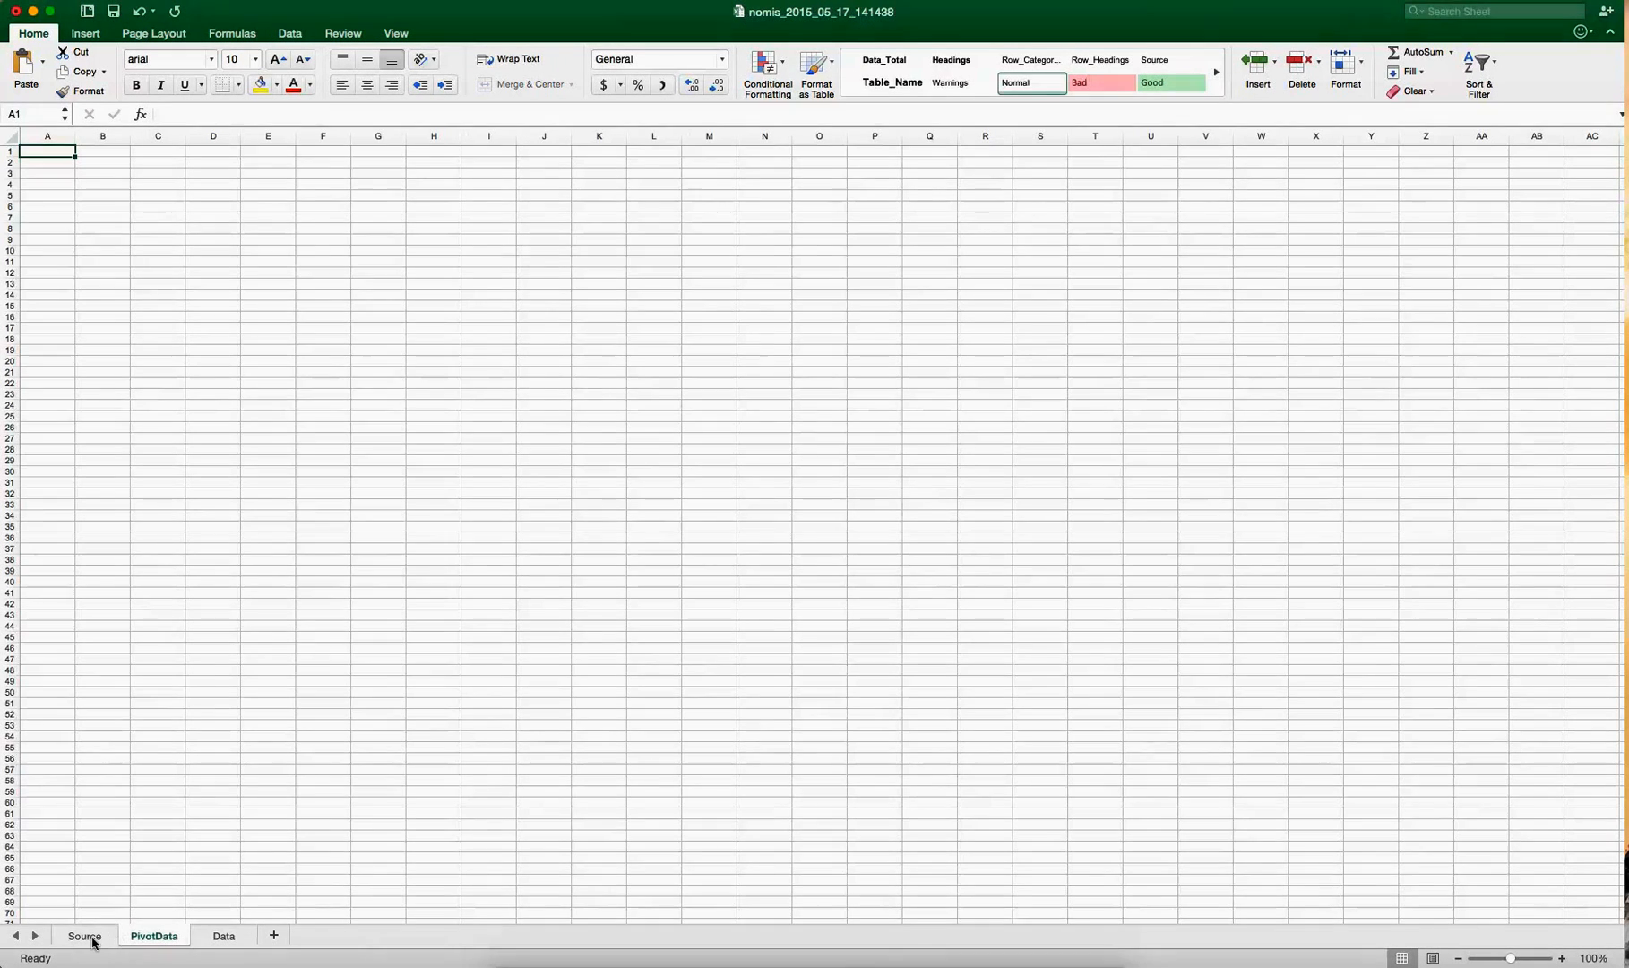
- Copy the first table with its headings, A9:K25 on the Source sheet, into PivotData starting at A1
left_click(89, 936)
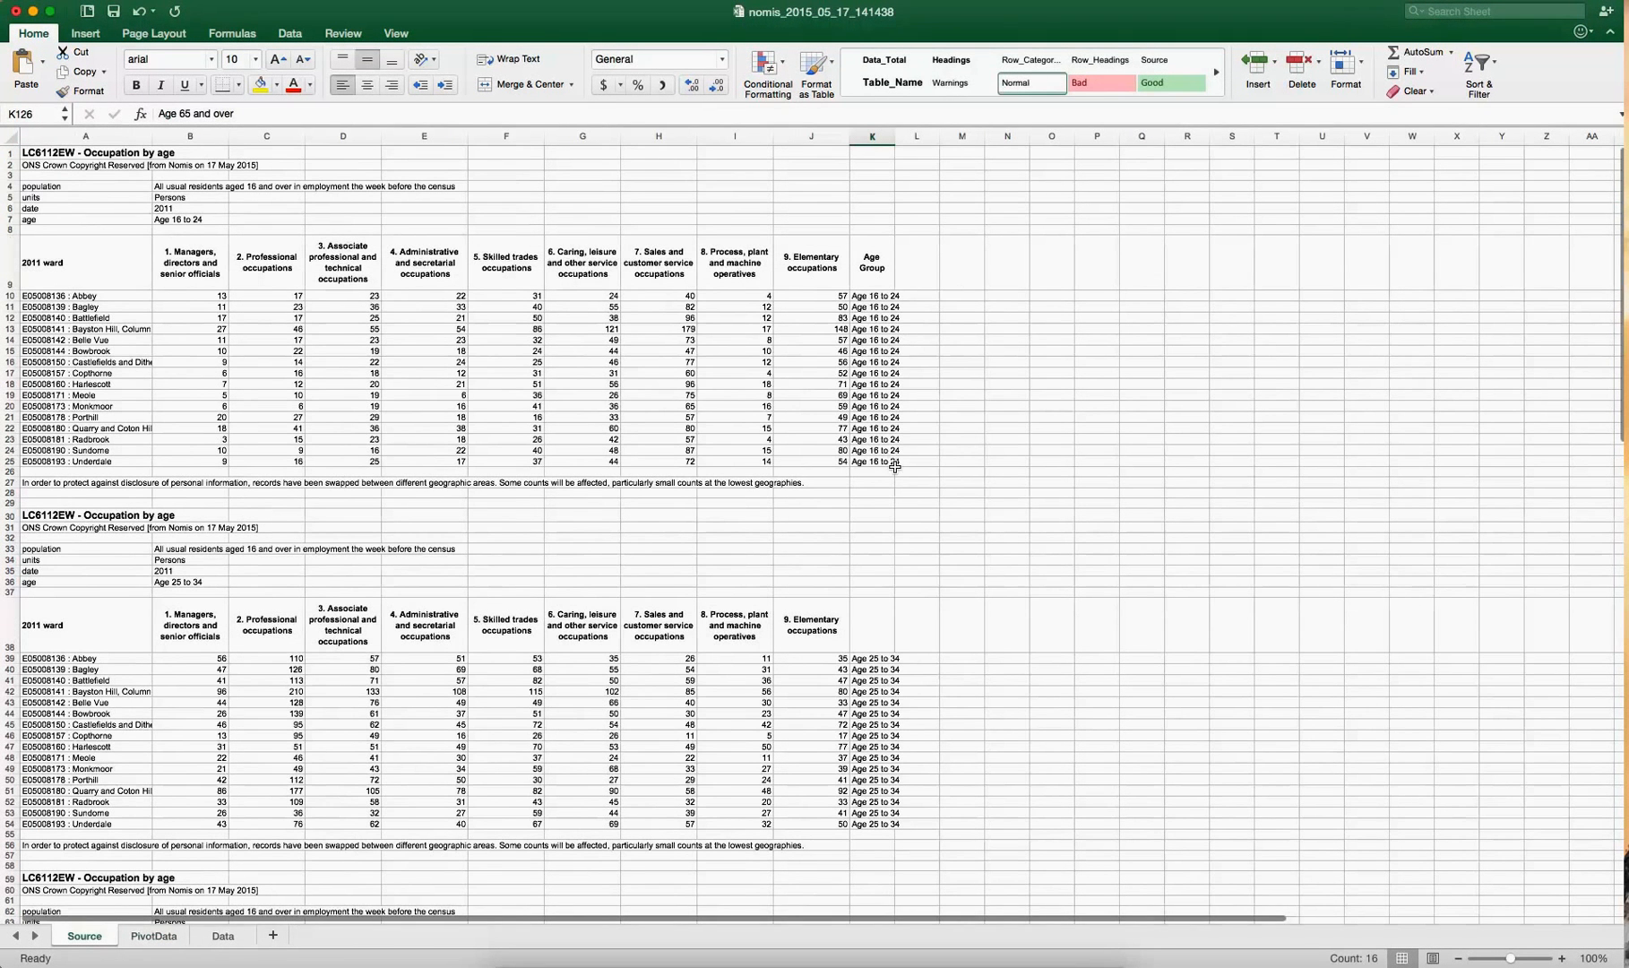
left_click_drag(43, 265, 874, 461)
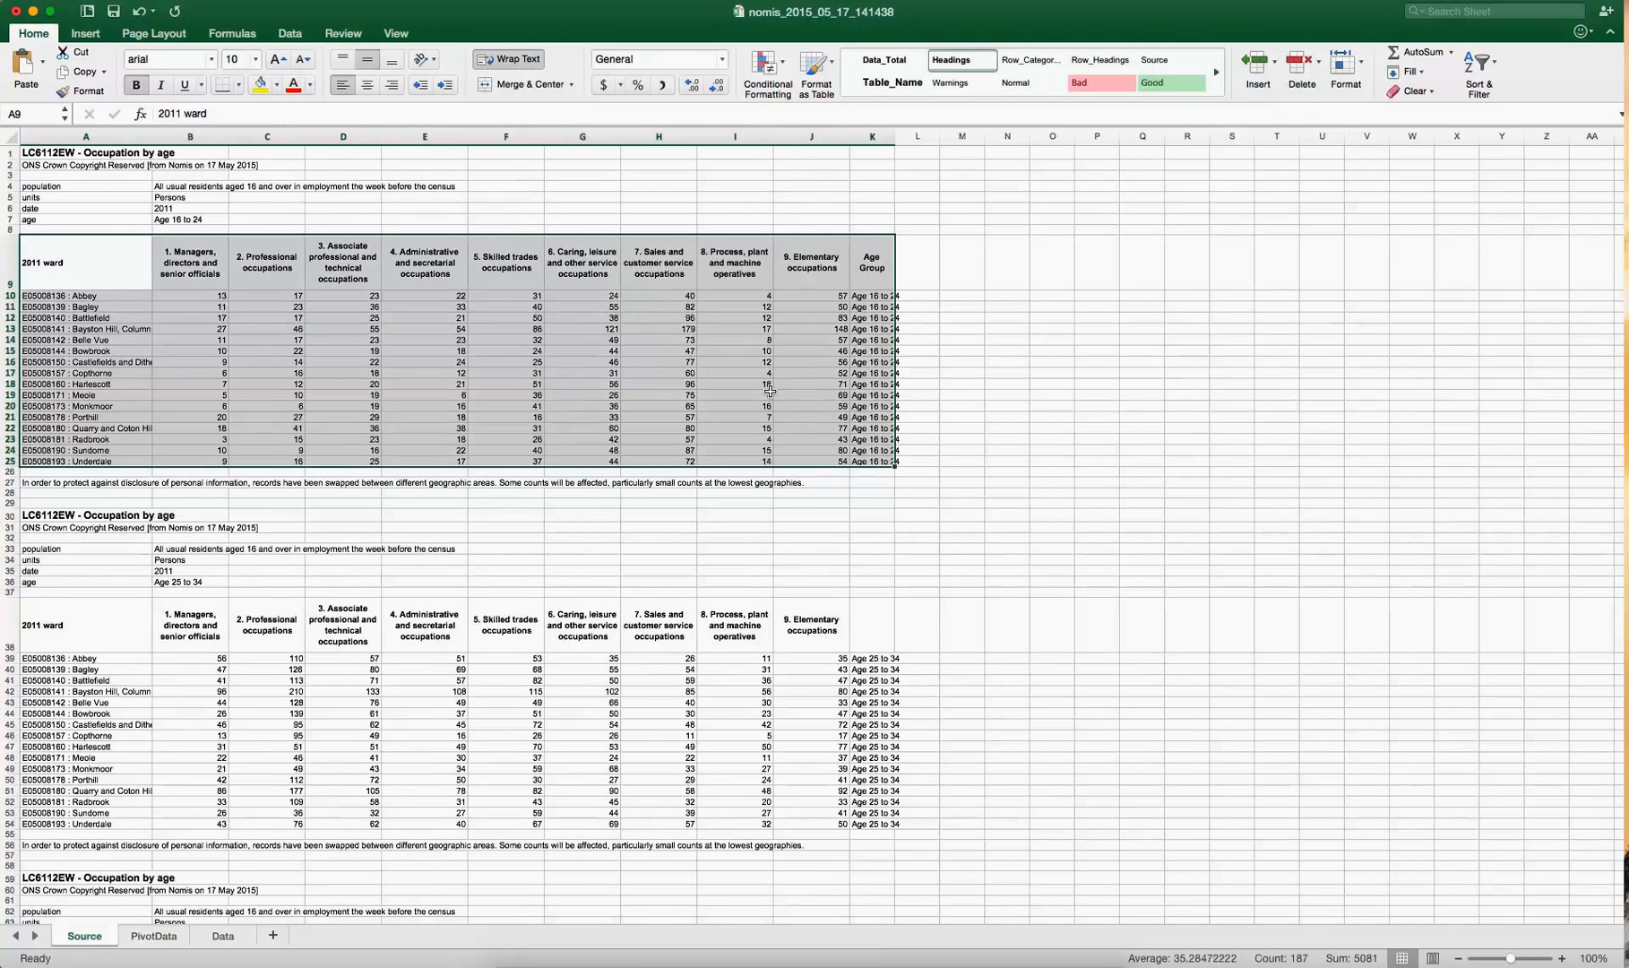
key("super+c")
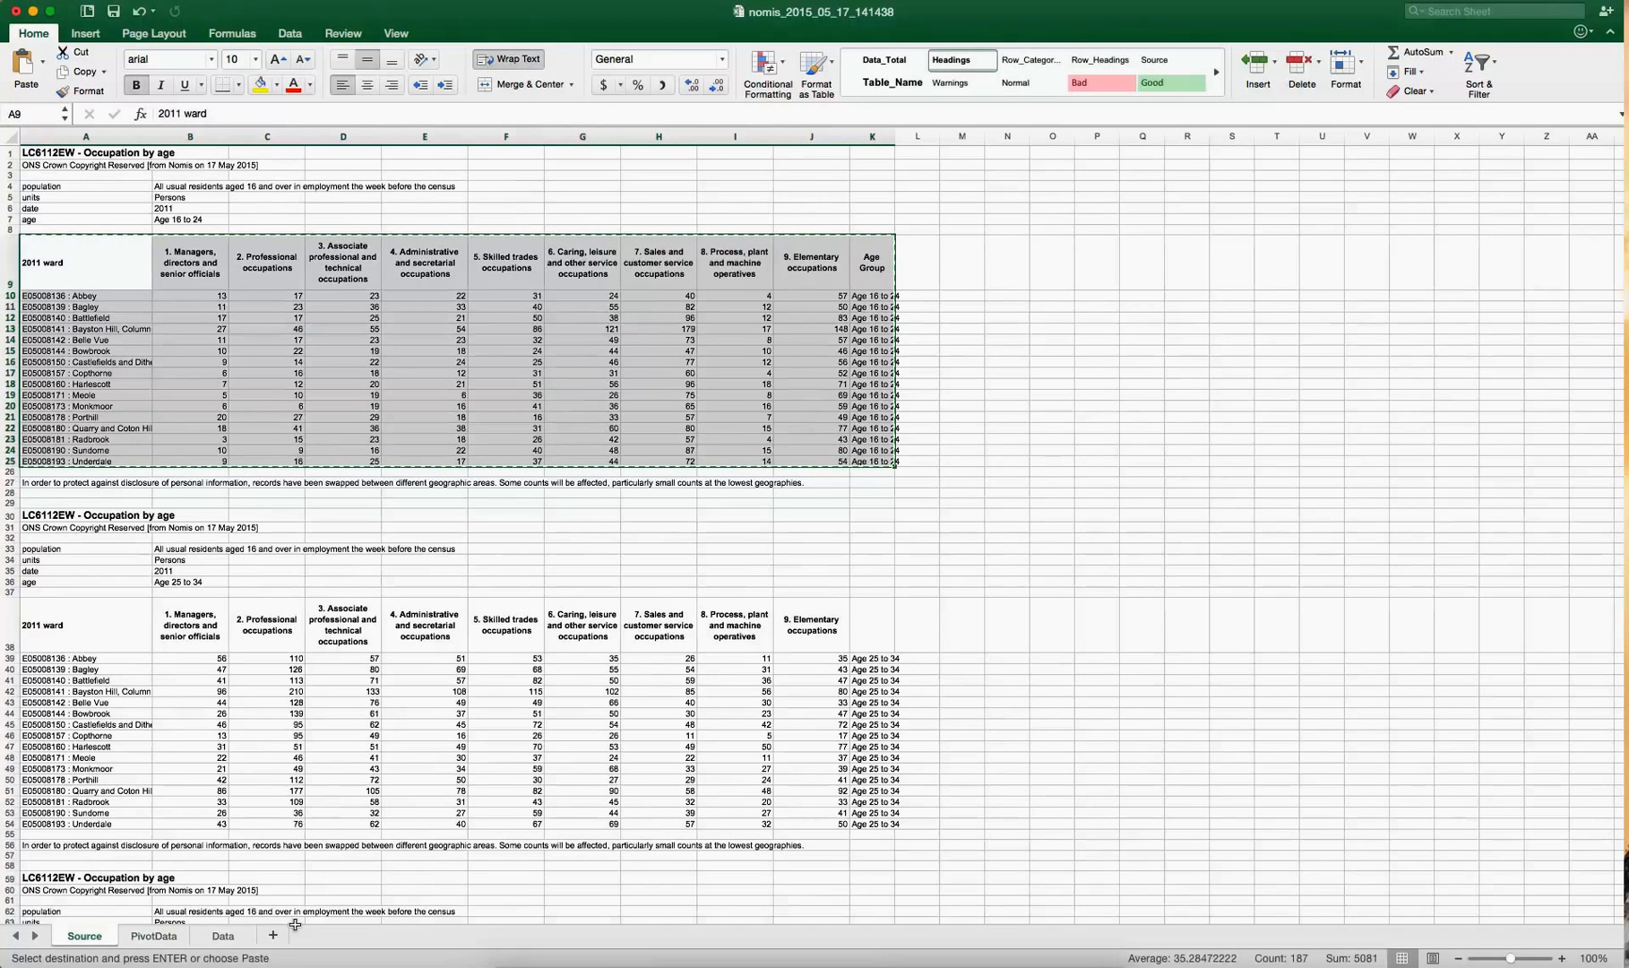
left_click(154, 936)
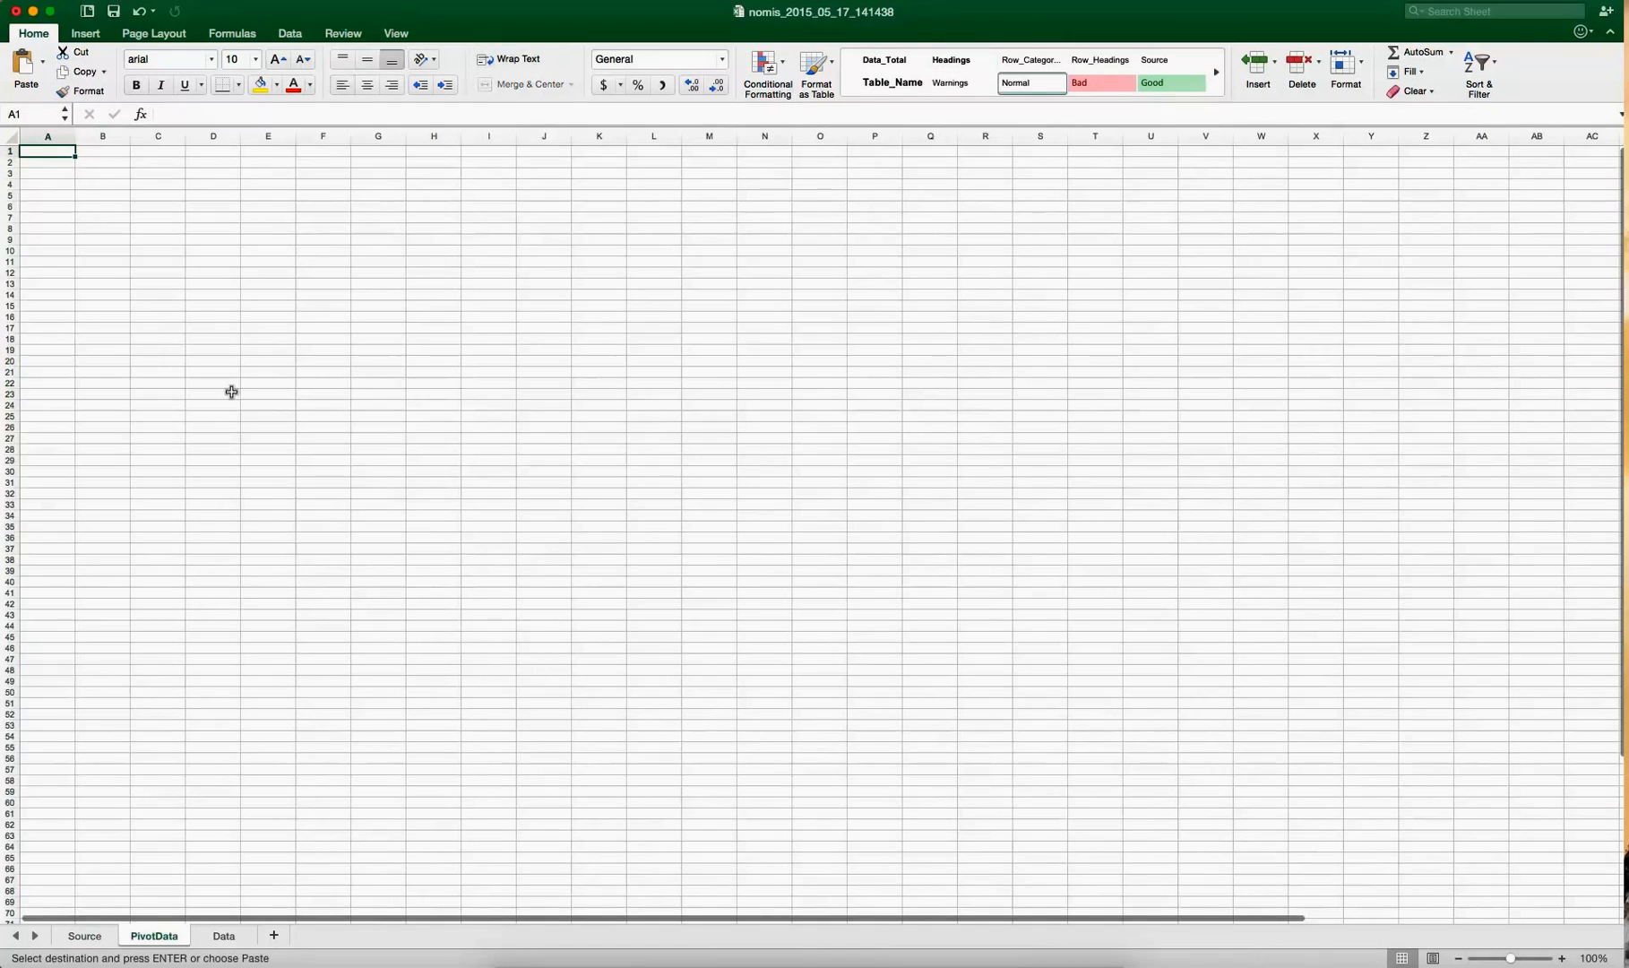
key("super+v")
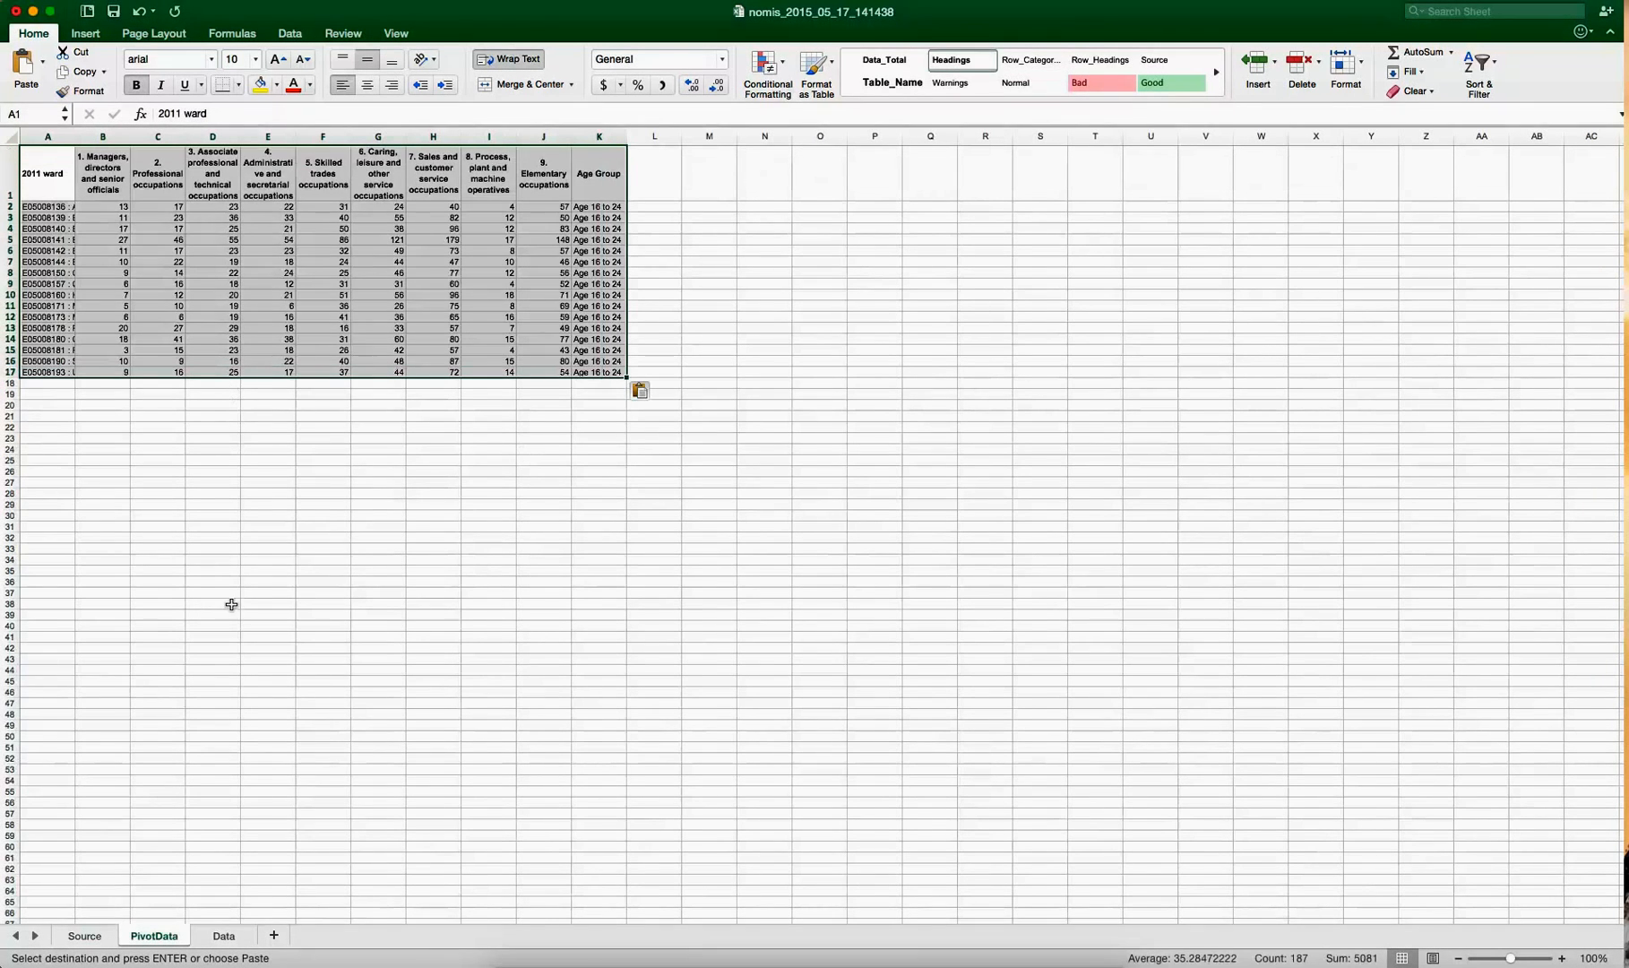
- Copy the Age 25 to 34 ward rows without headings, A39:K54 on Source, into PivotData starting at A18
left_click(85, 935)
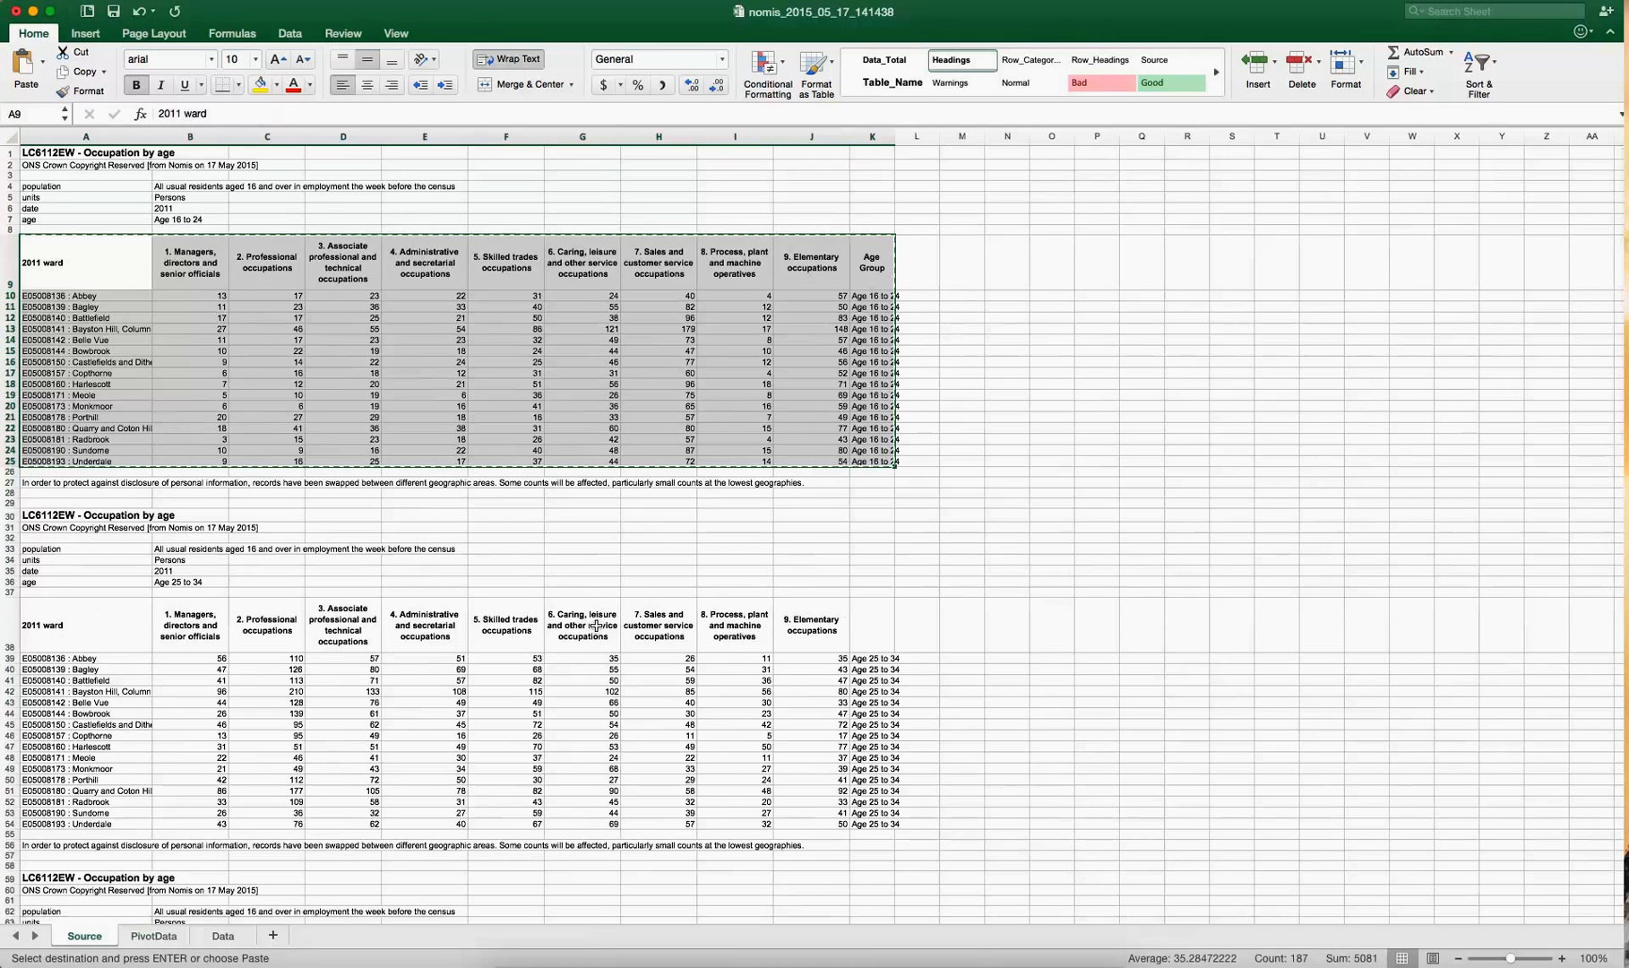
left_click_drag(79, 659, 893, 822)
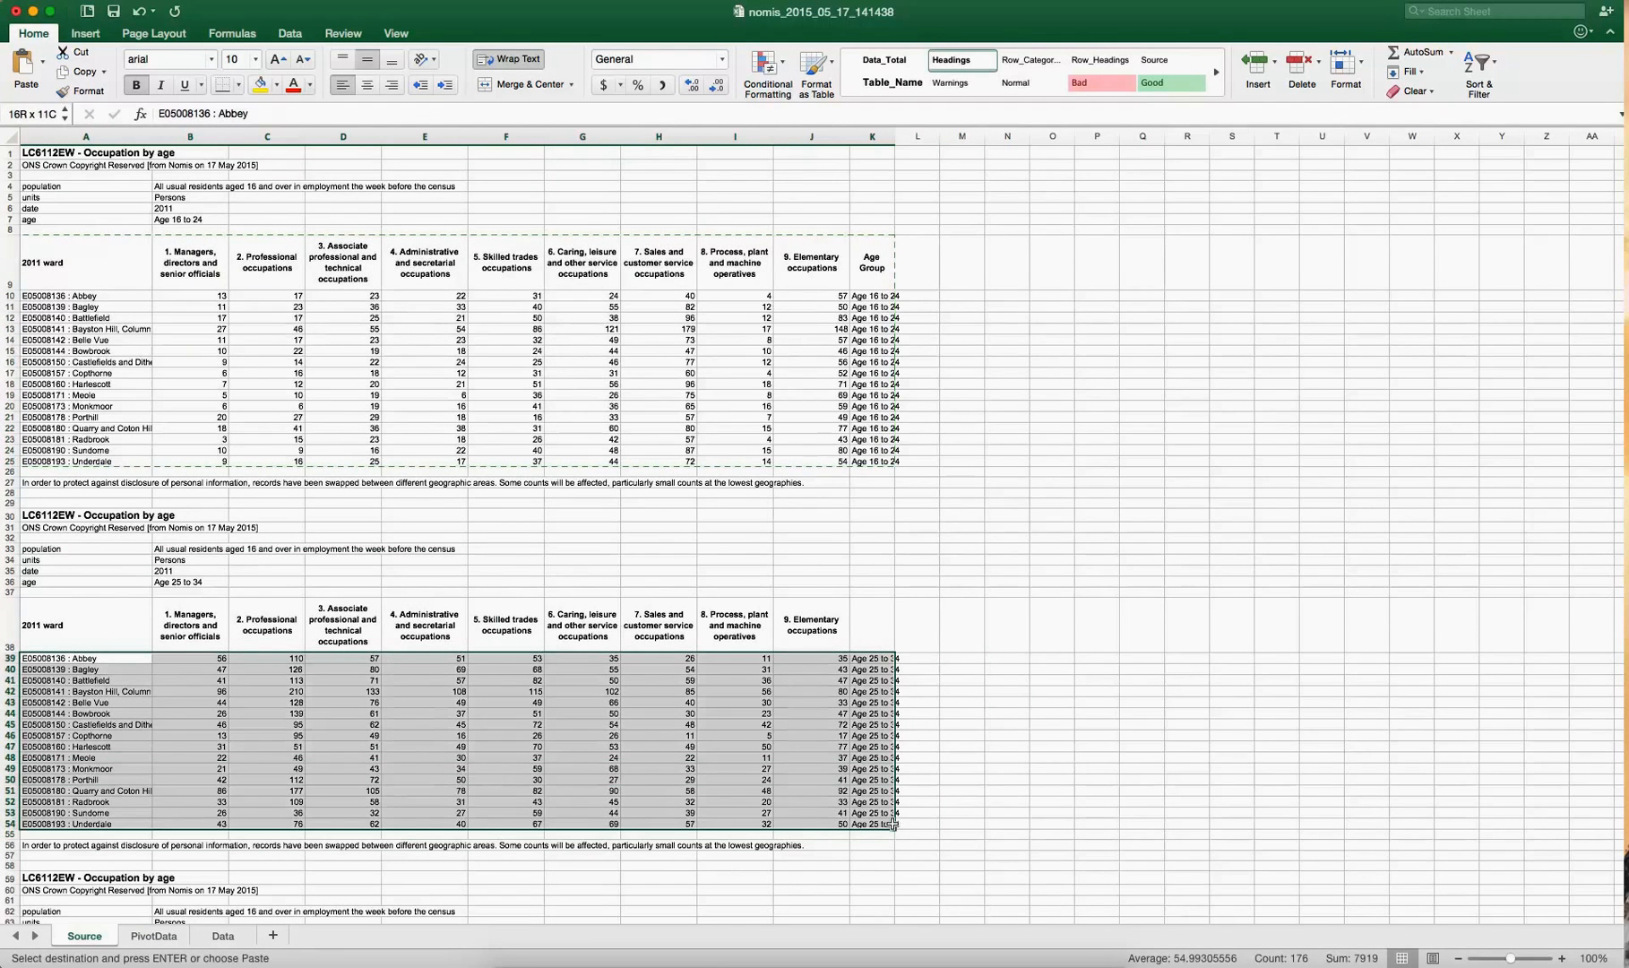
key("super+c")
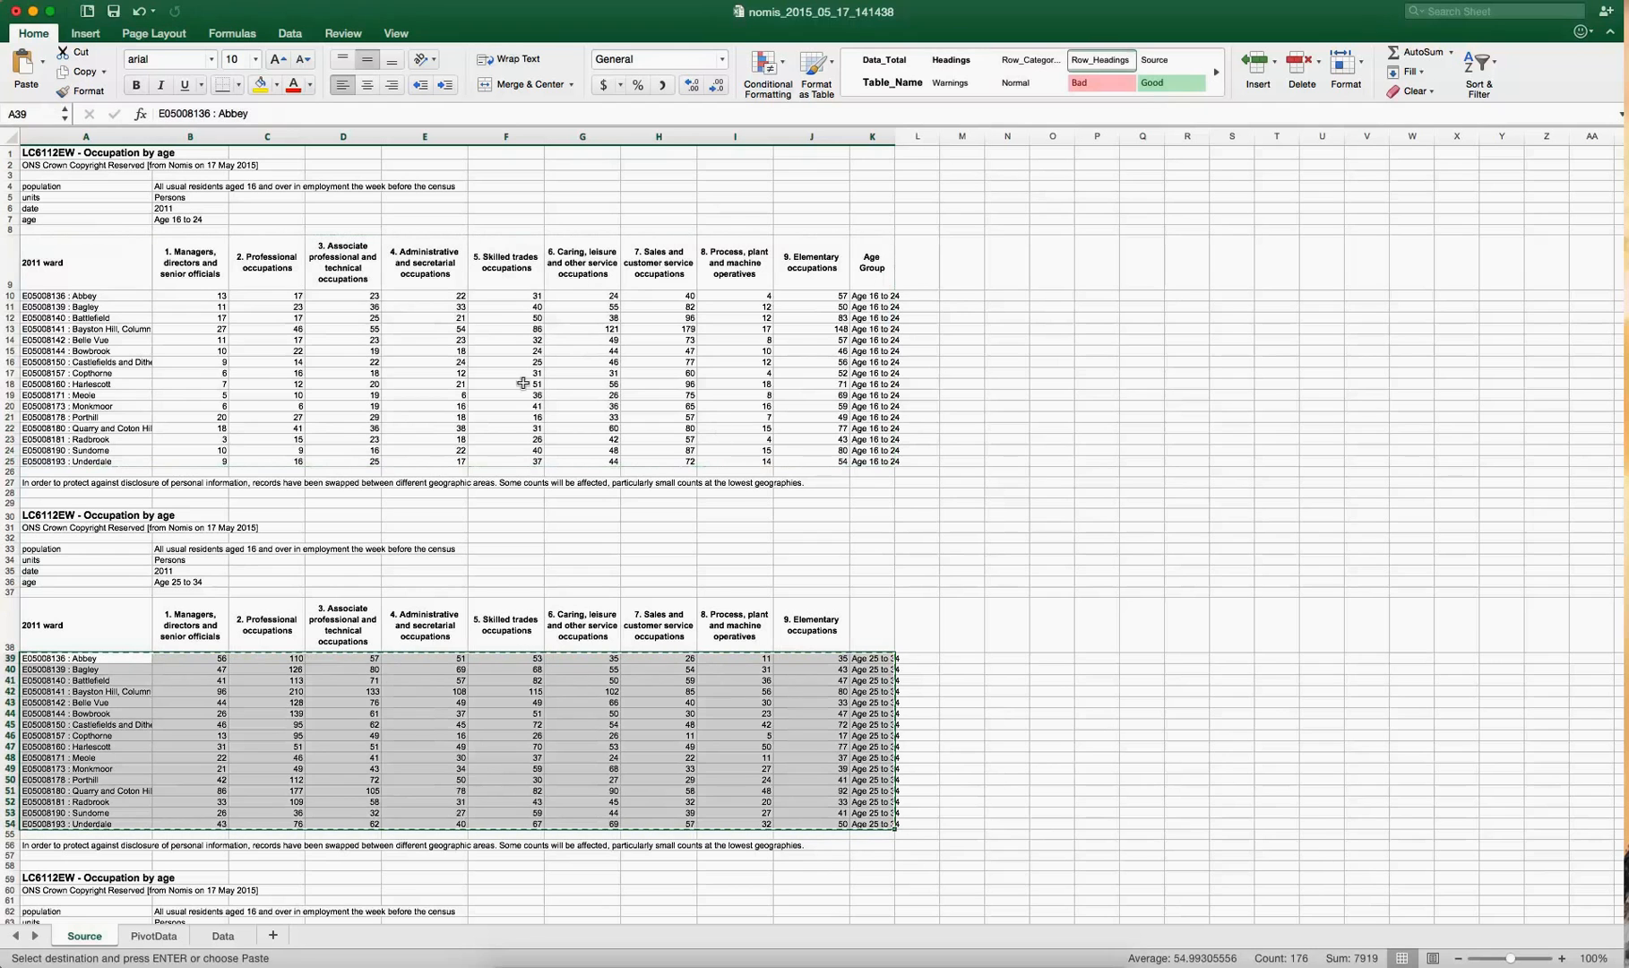
left_click(152, 935)
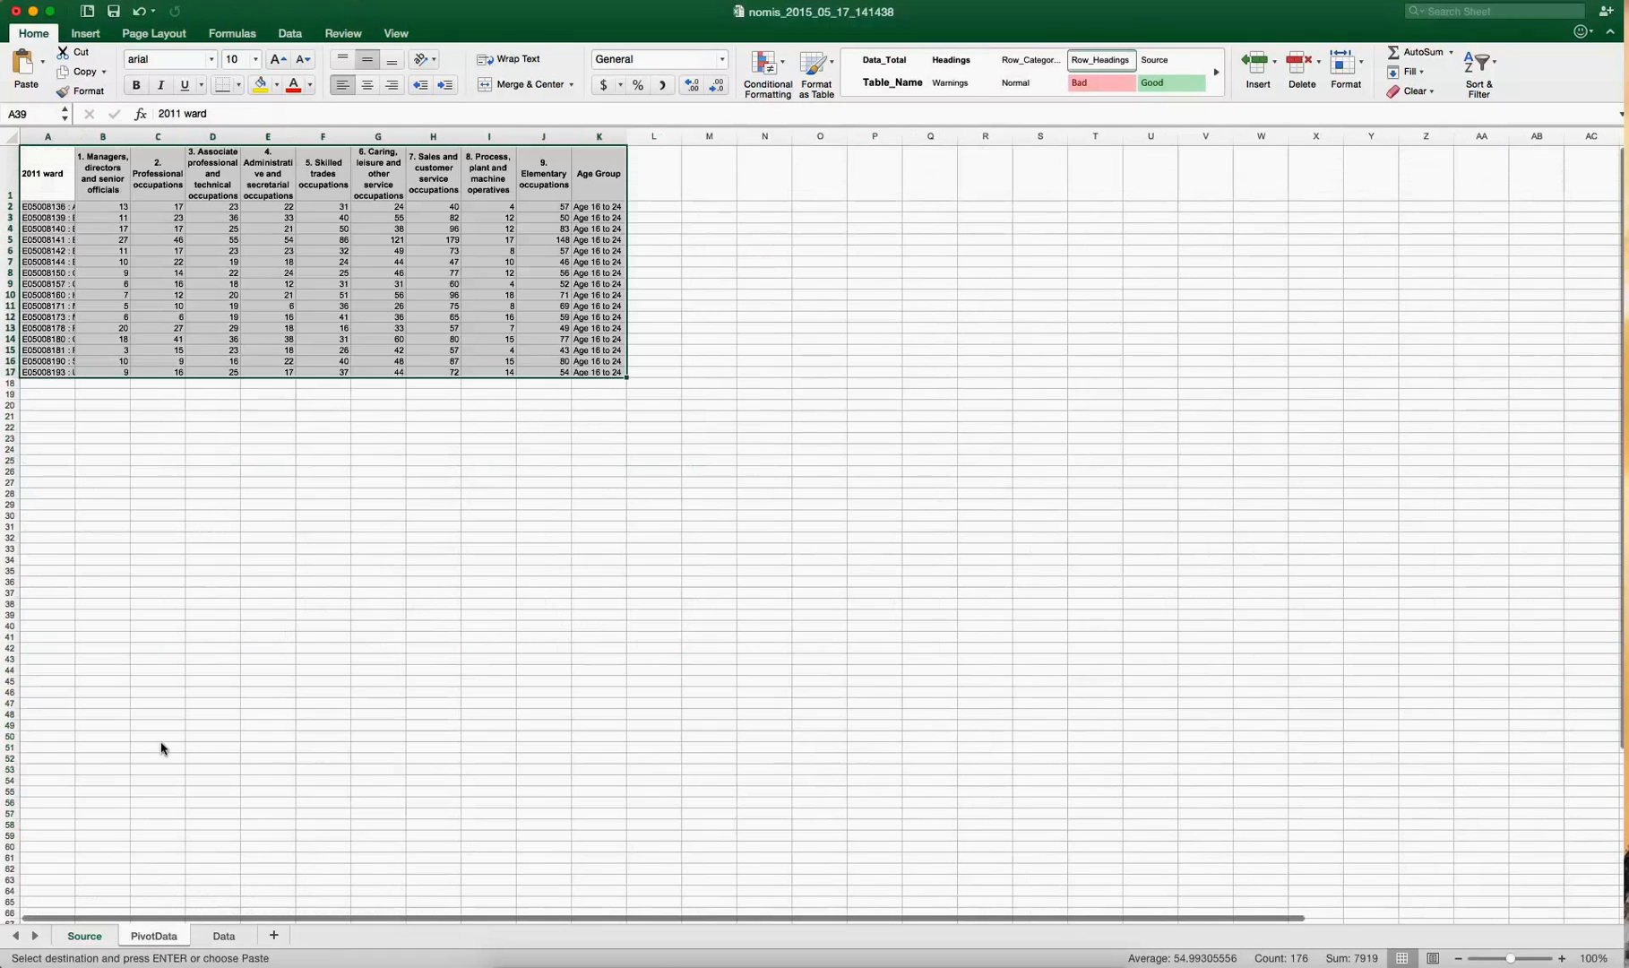
left_click(60, 382)
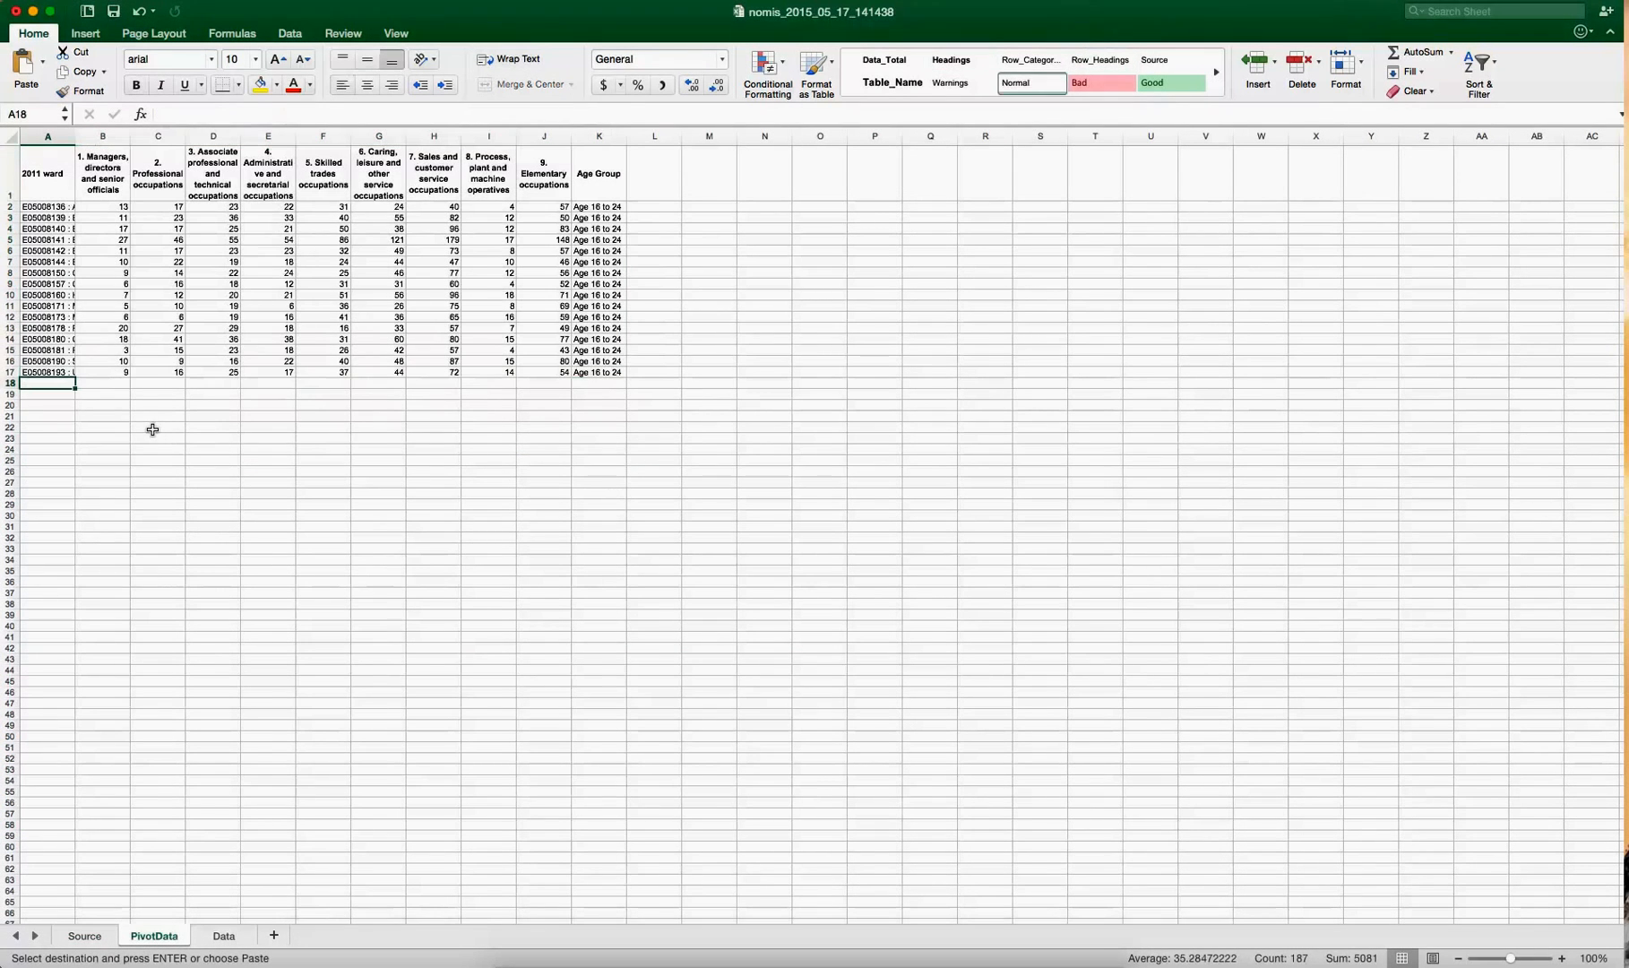
key("super+v")
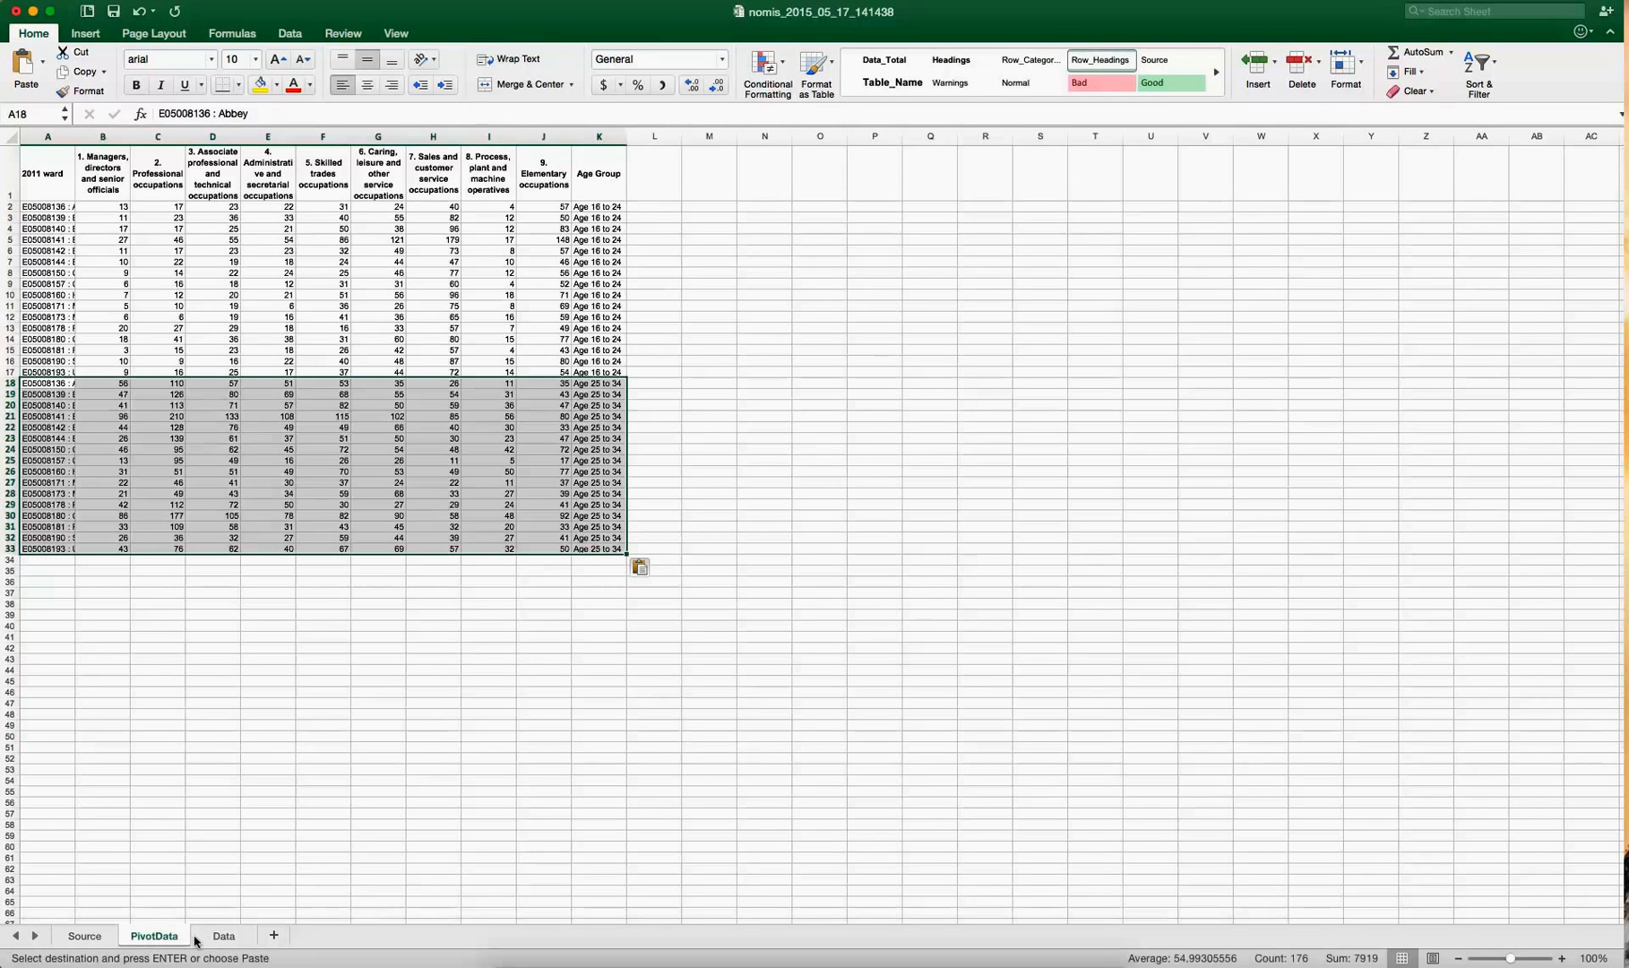
- Copy the Age 35 to 49 ward rows without headings, A68:K83 on Source, into PivotData starting at A34
left_click(87, 937)
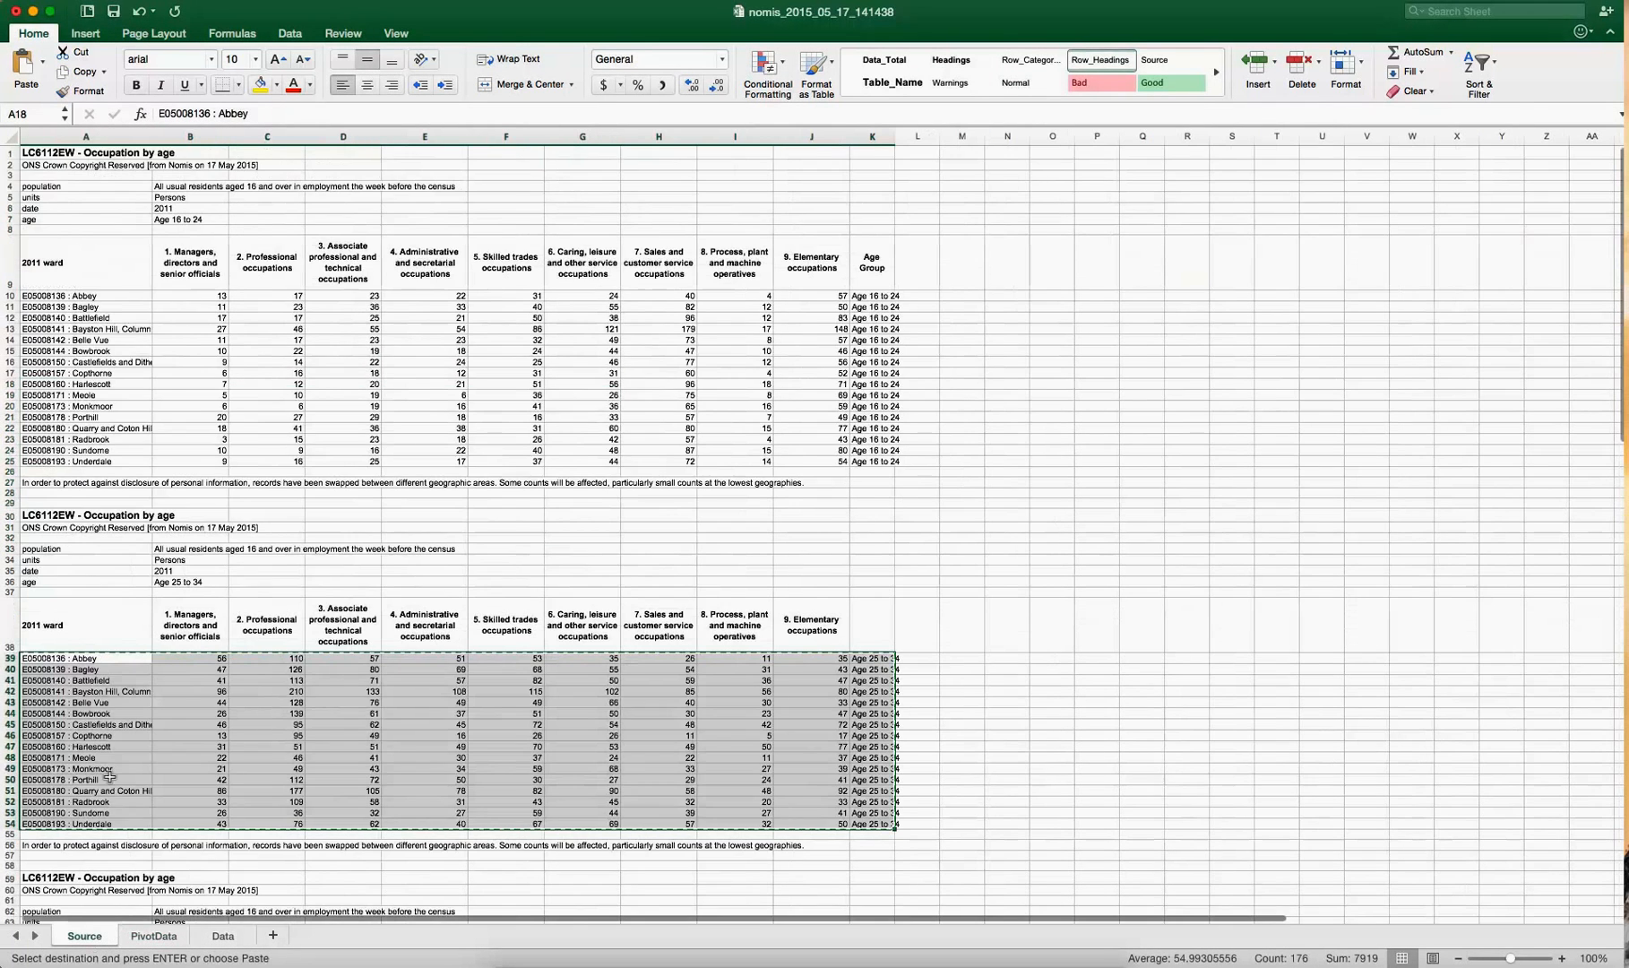
scroll(179, 669, "down", 10)
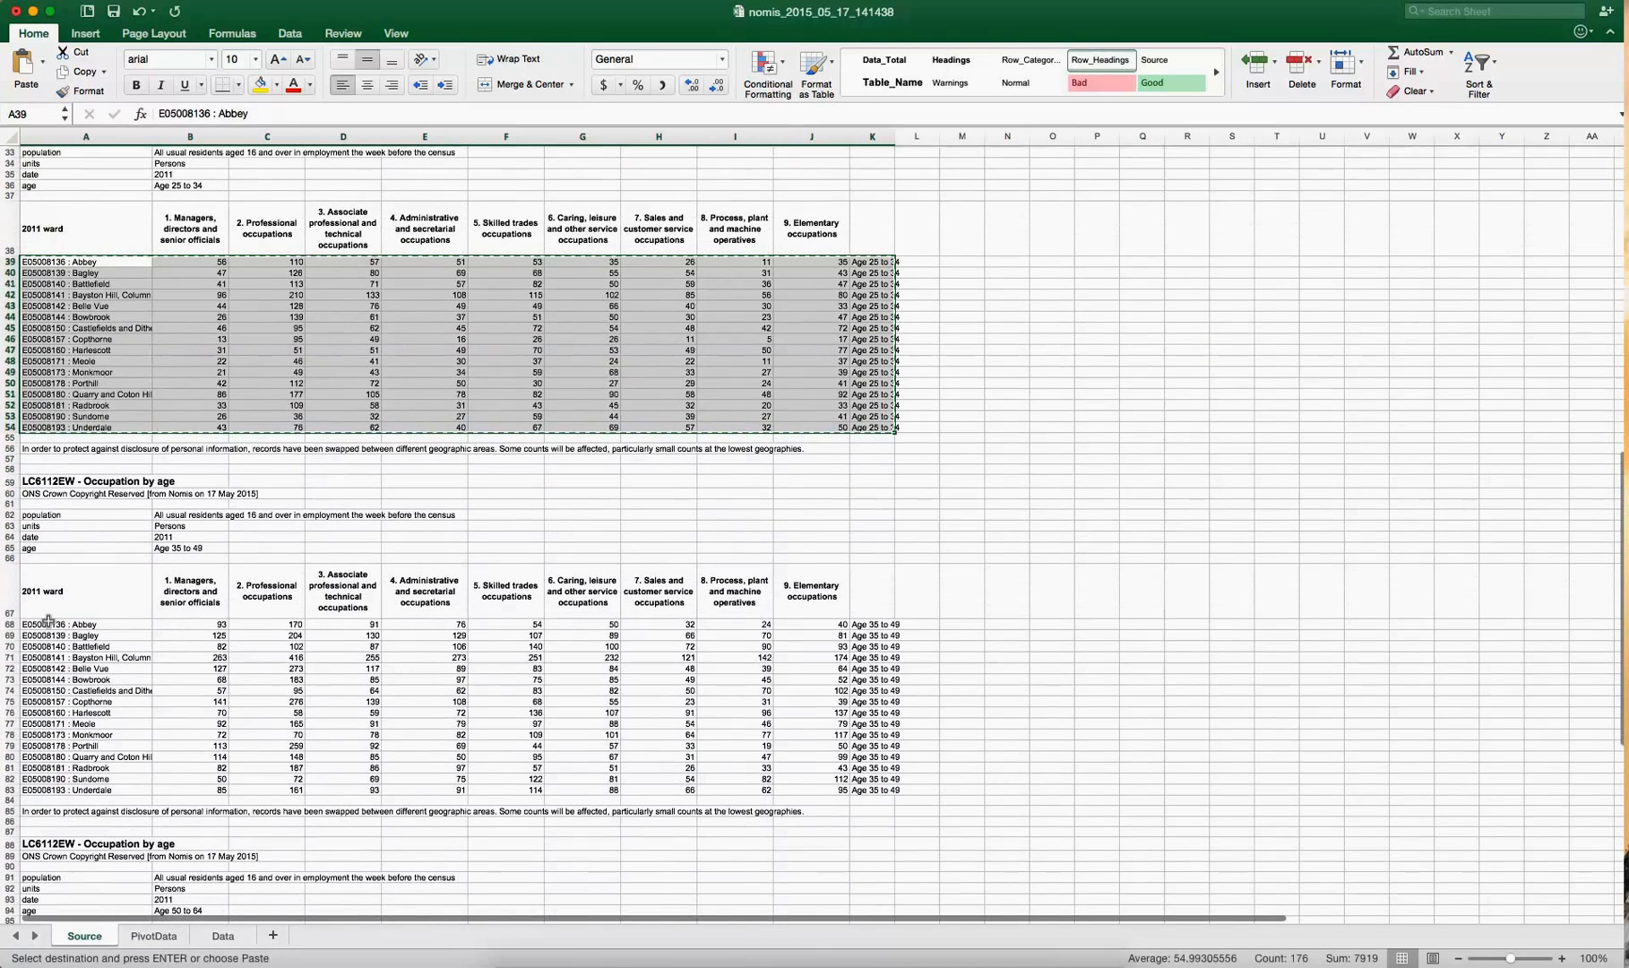
left_click_drag(49, 619, 865, 785)
key("super+c")
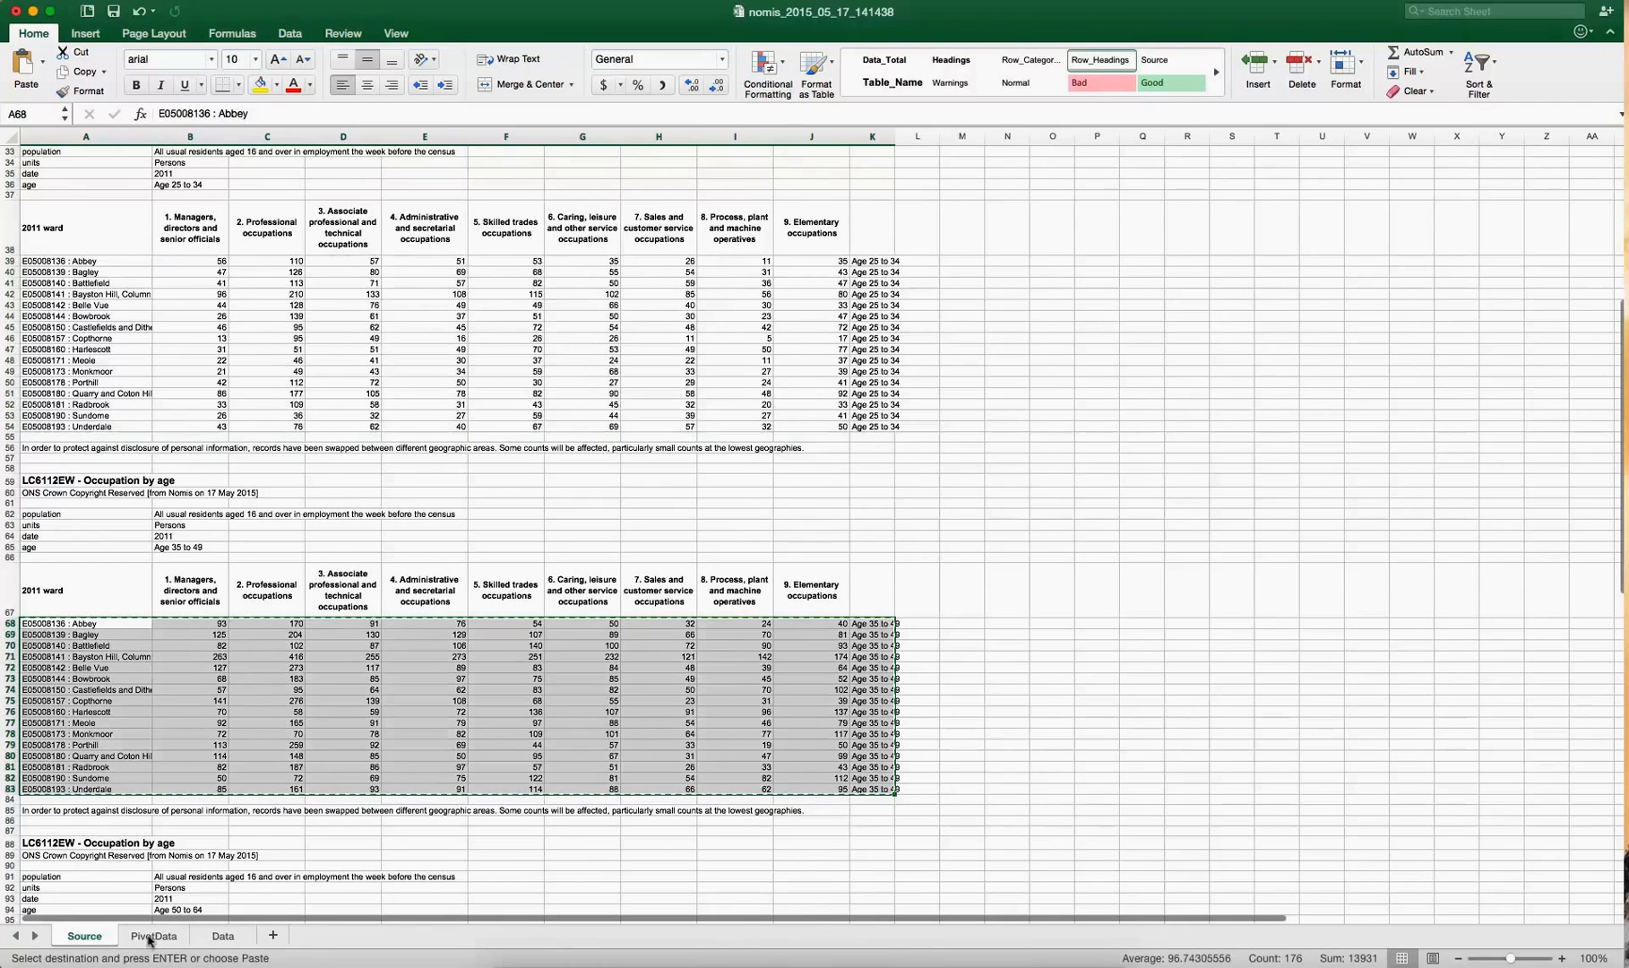
left_click(150, 936)
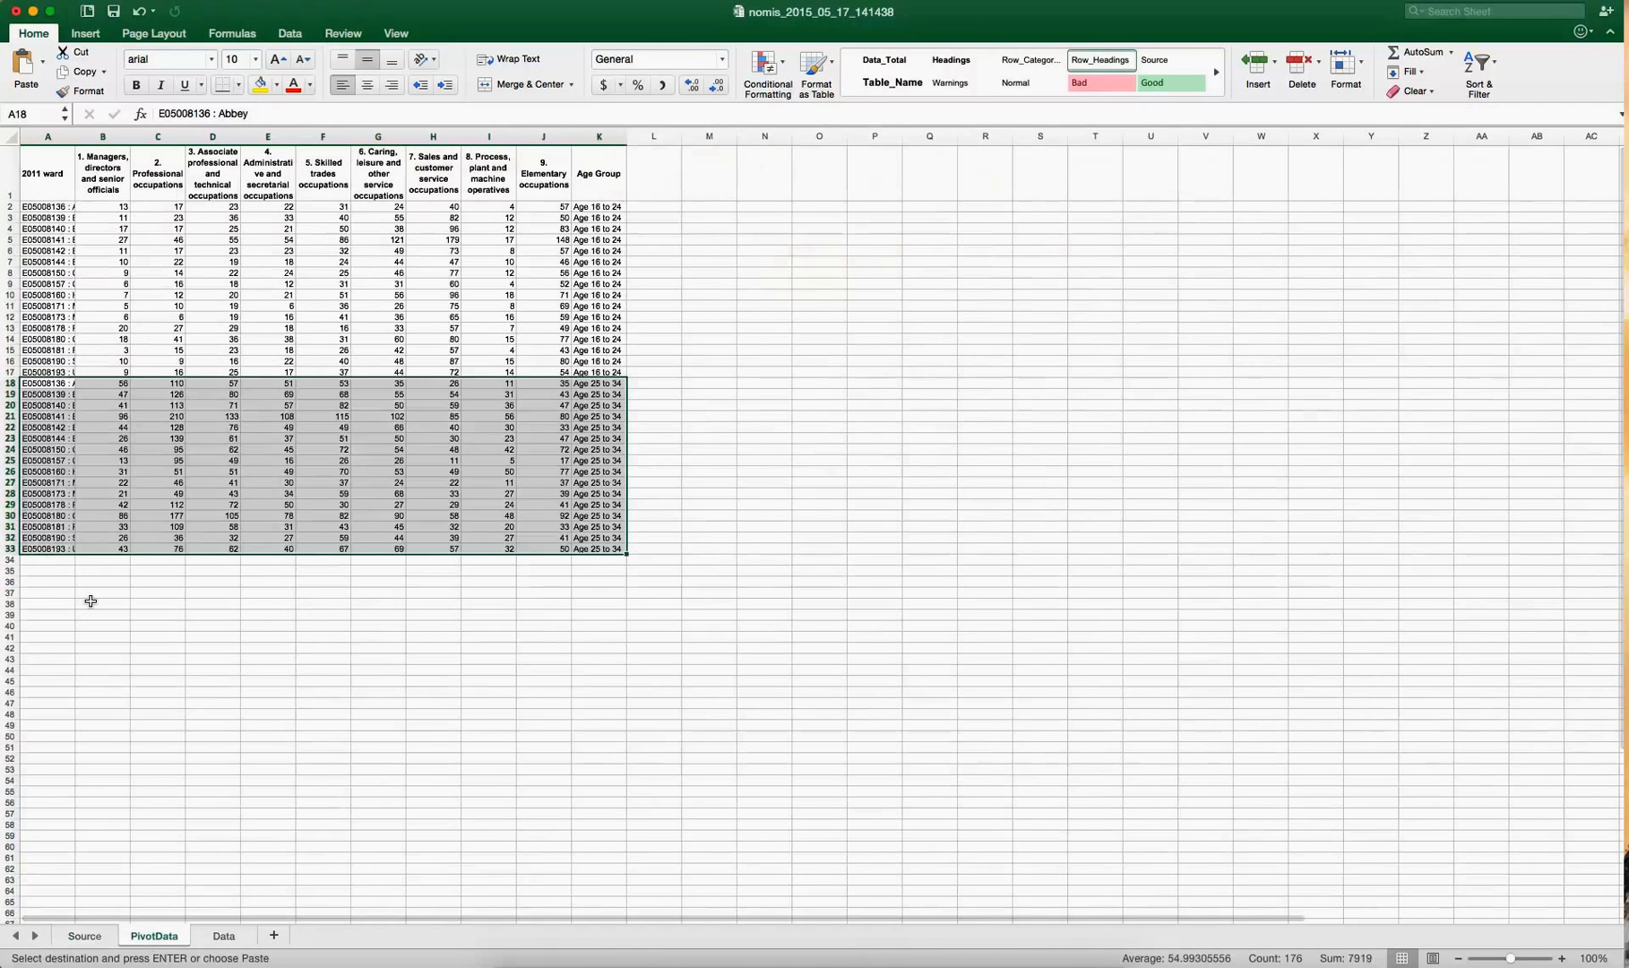
left_click(49, 560)
key("super+v")
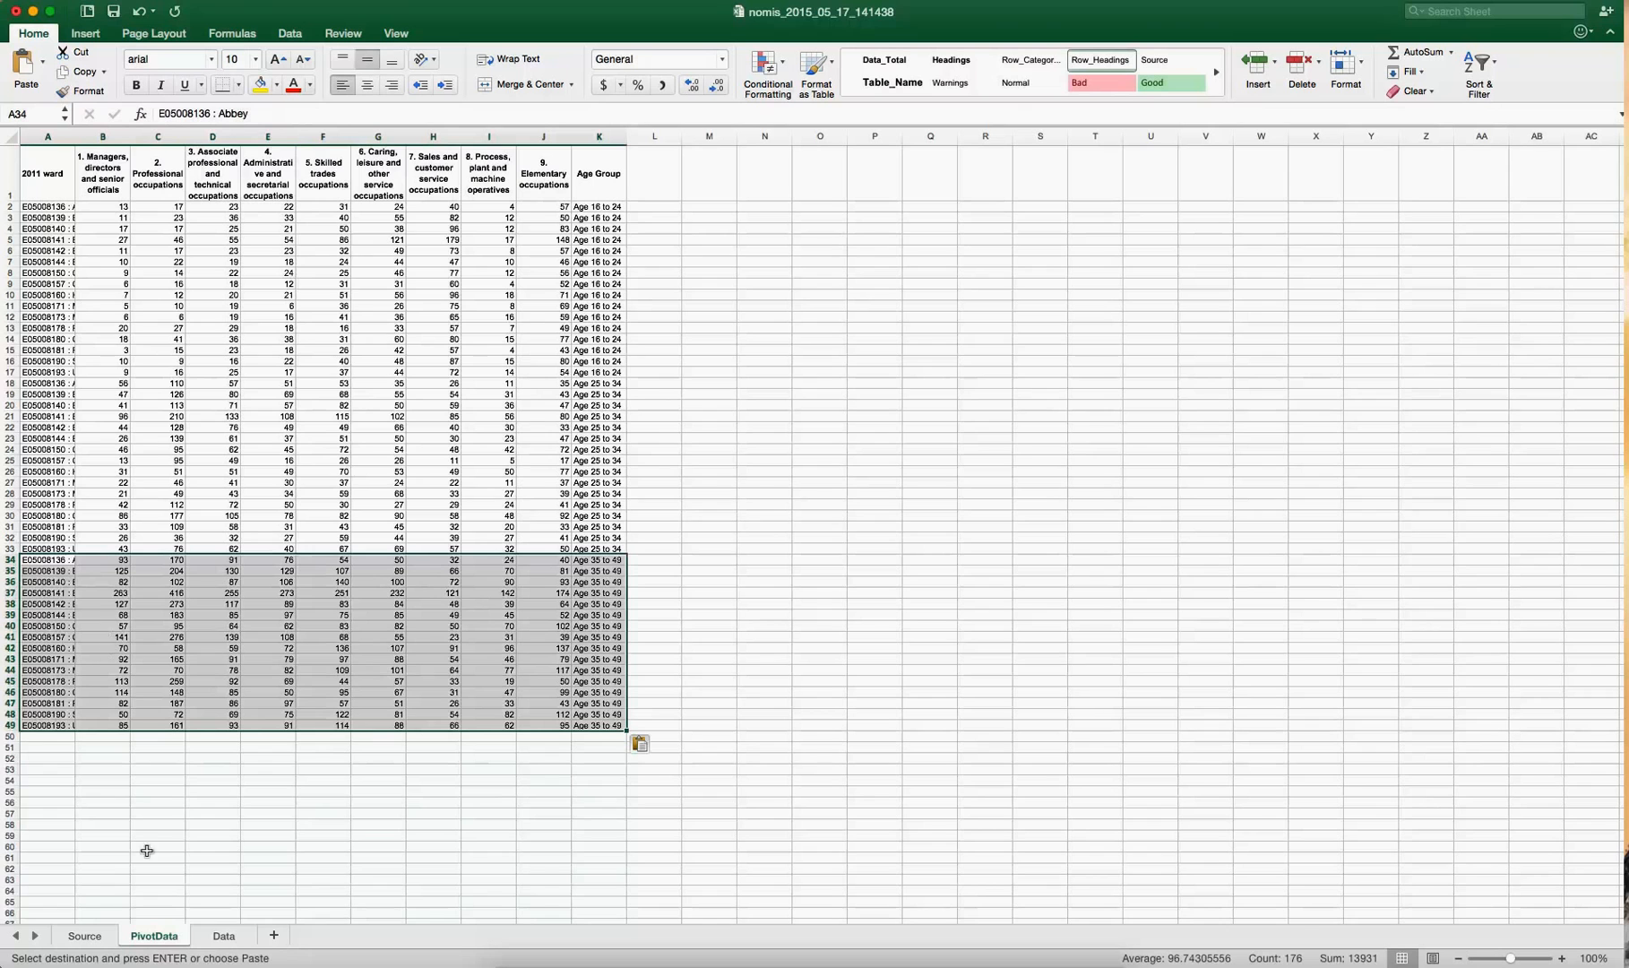
- Copy the Age 50 to 64 ward rows without headings, A97:K112 on Source, into PivotData starting at A50
left_click(83, 935)
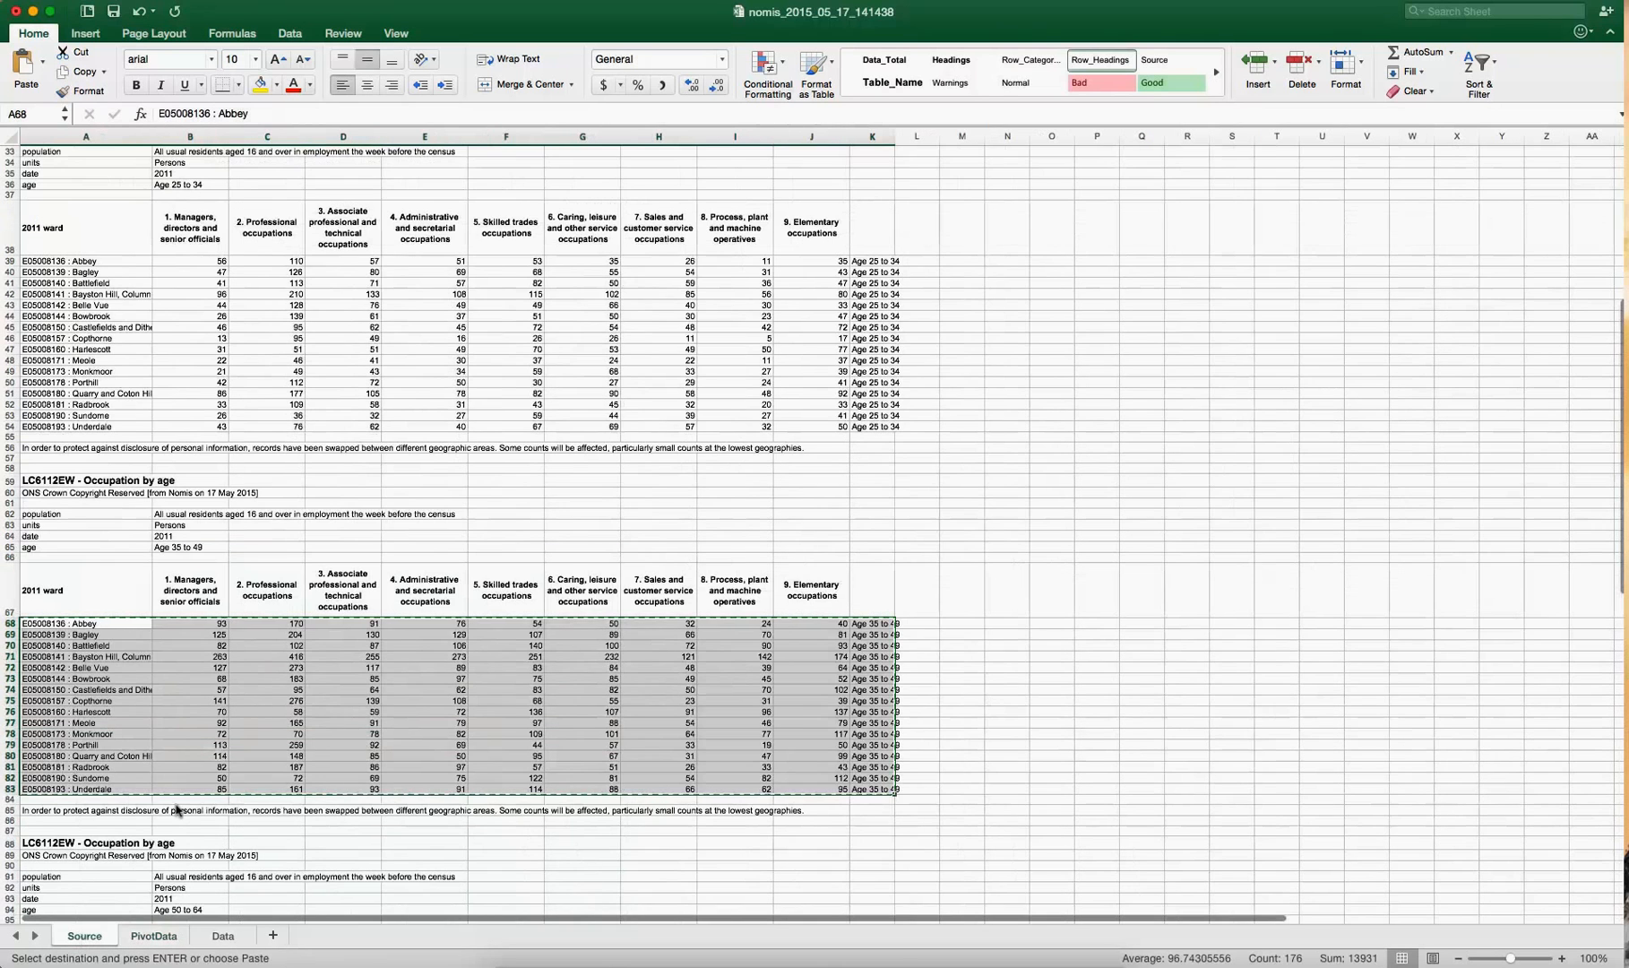
scroll(193, 696, "down", 8)
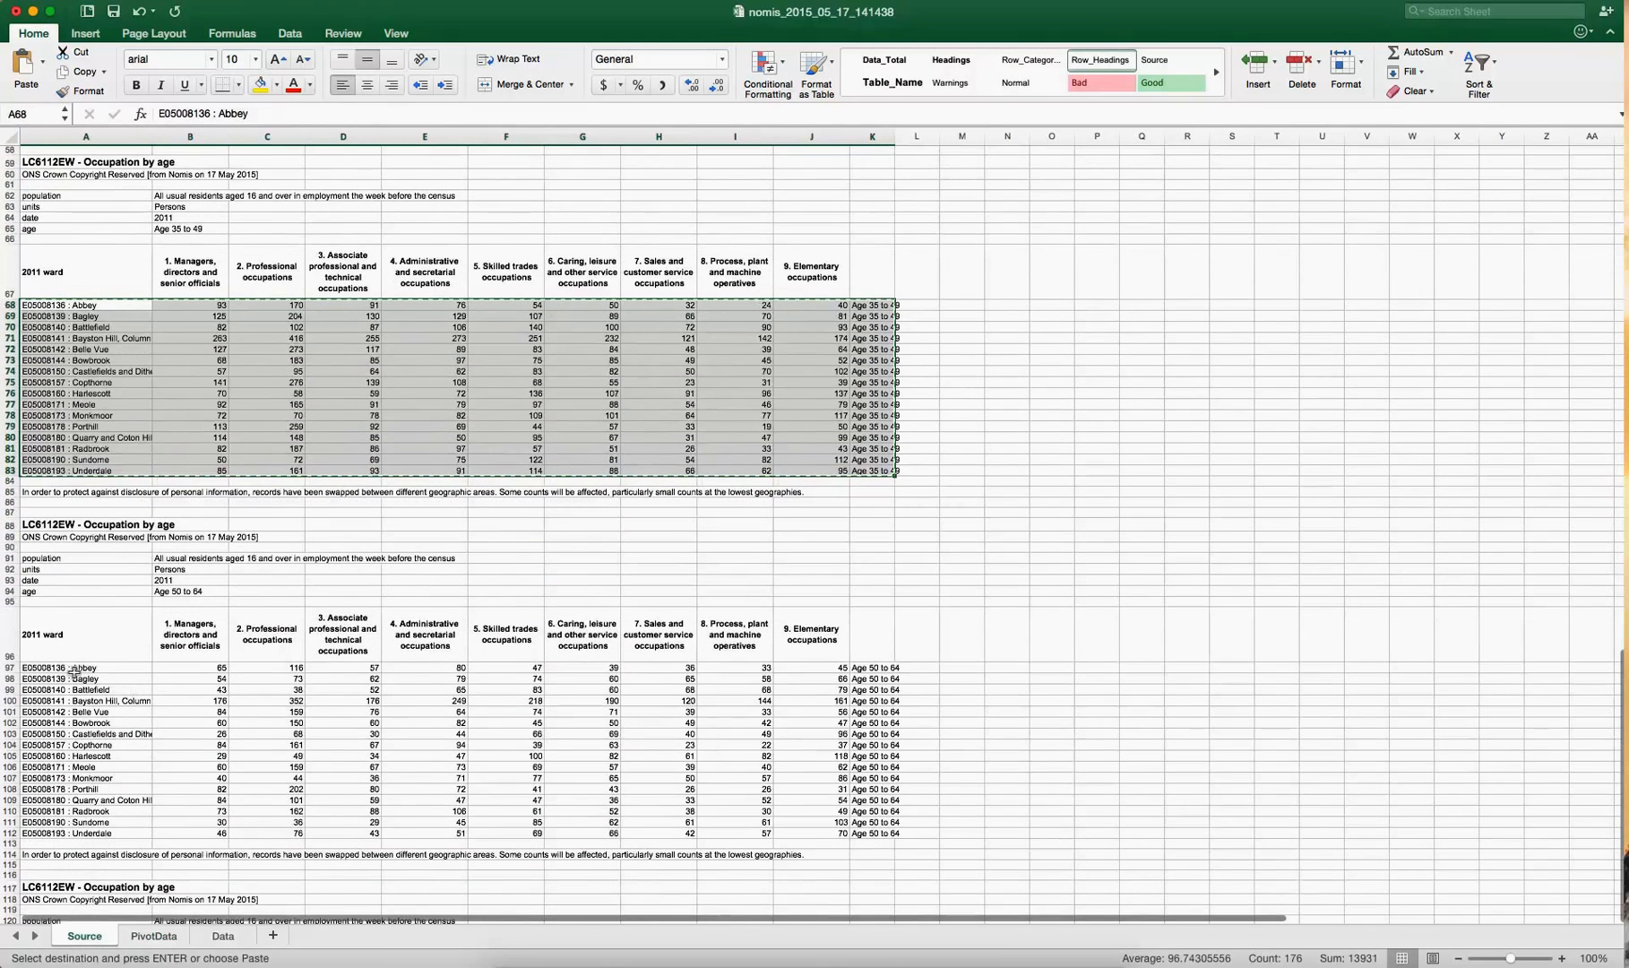
left_click_drag(36, 668, 876, 829)
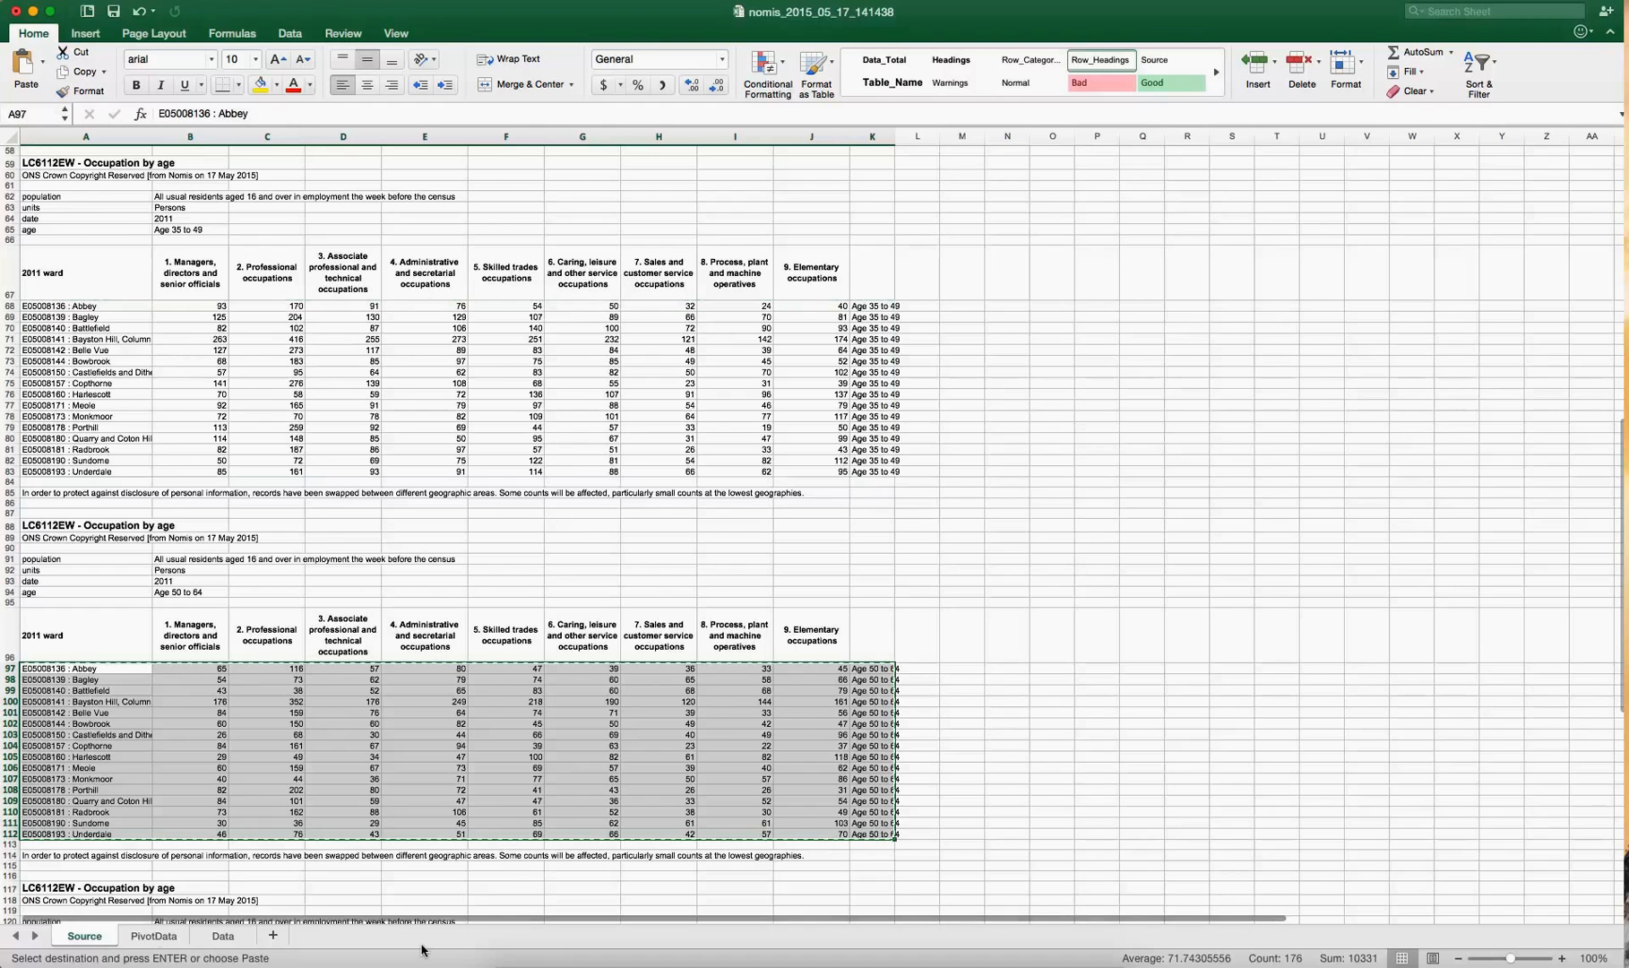
left_click(154, 936)
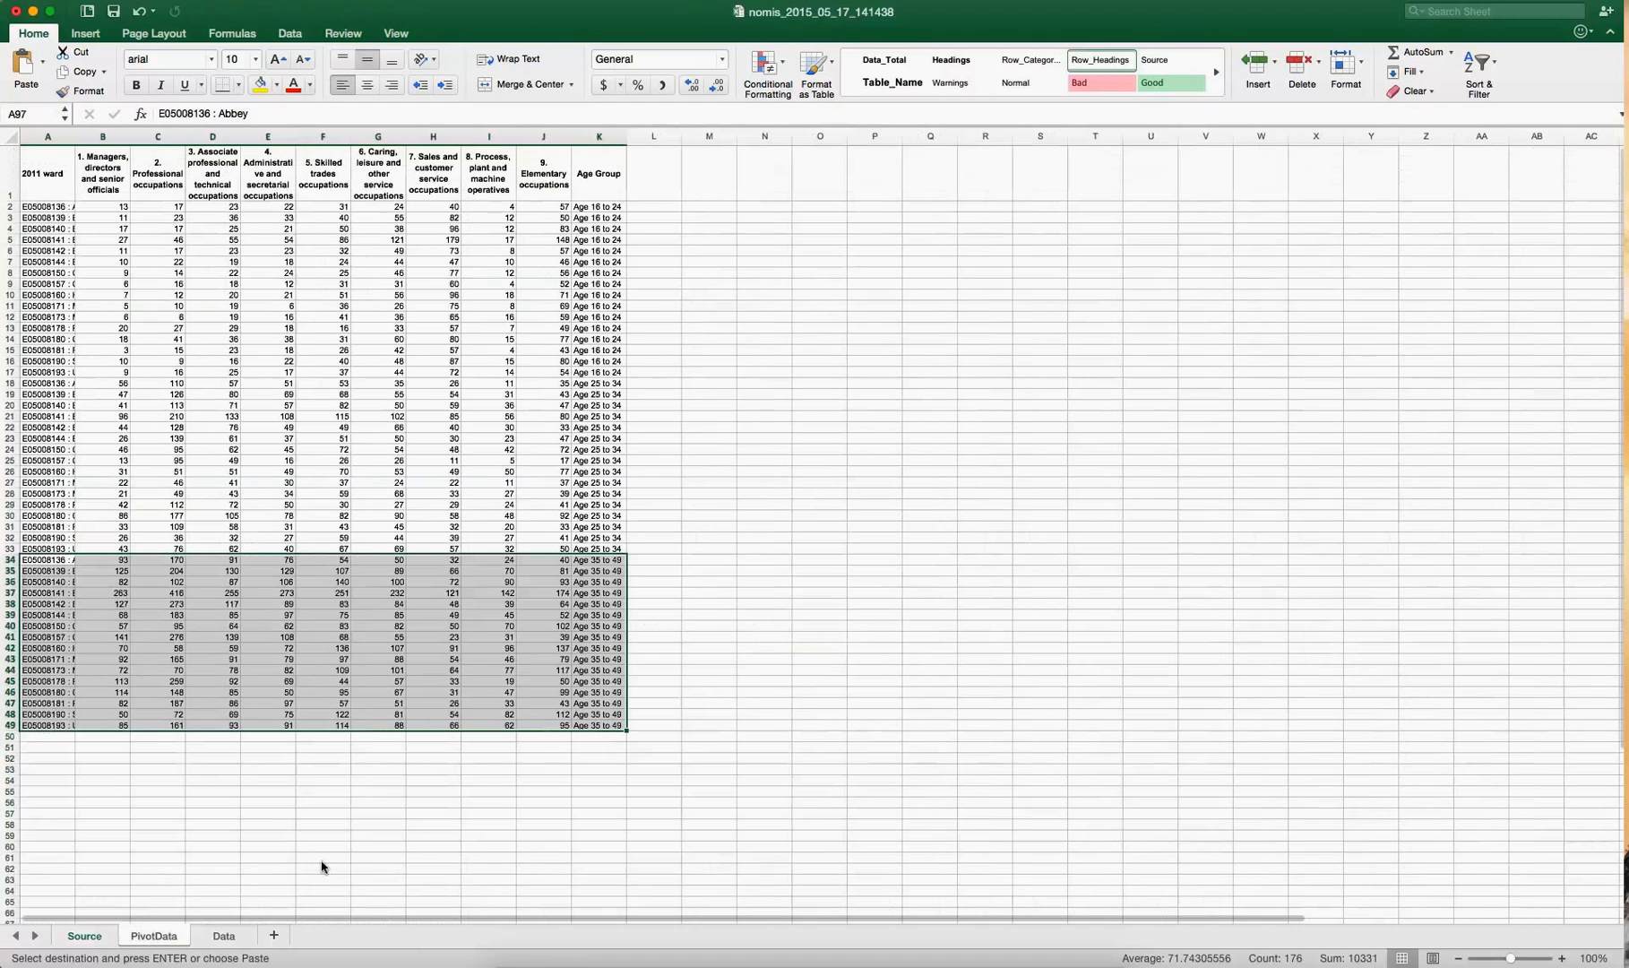
left_click(37, 736)
key("super+v")
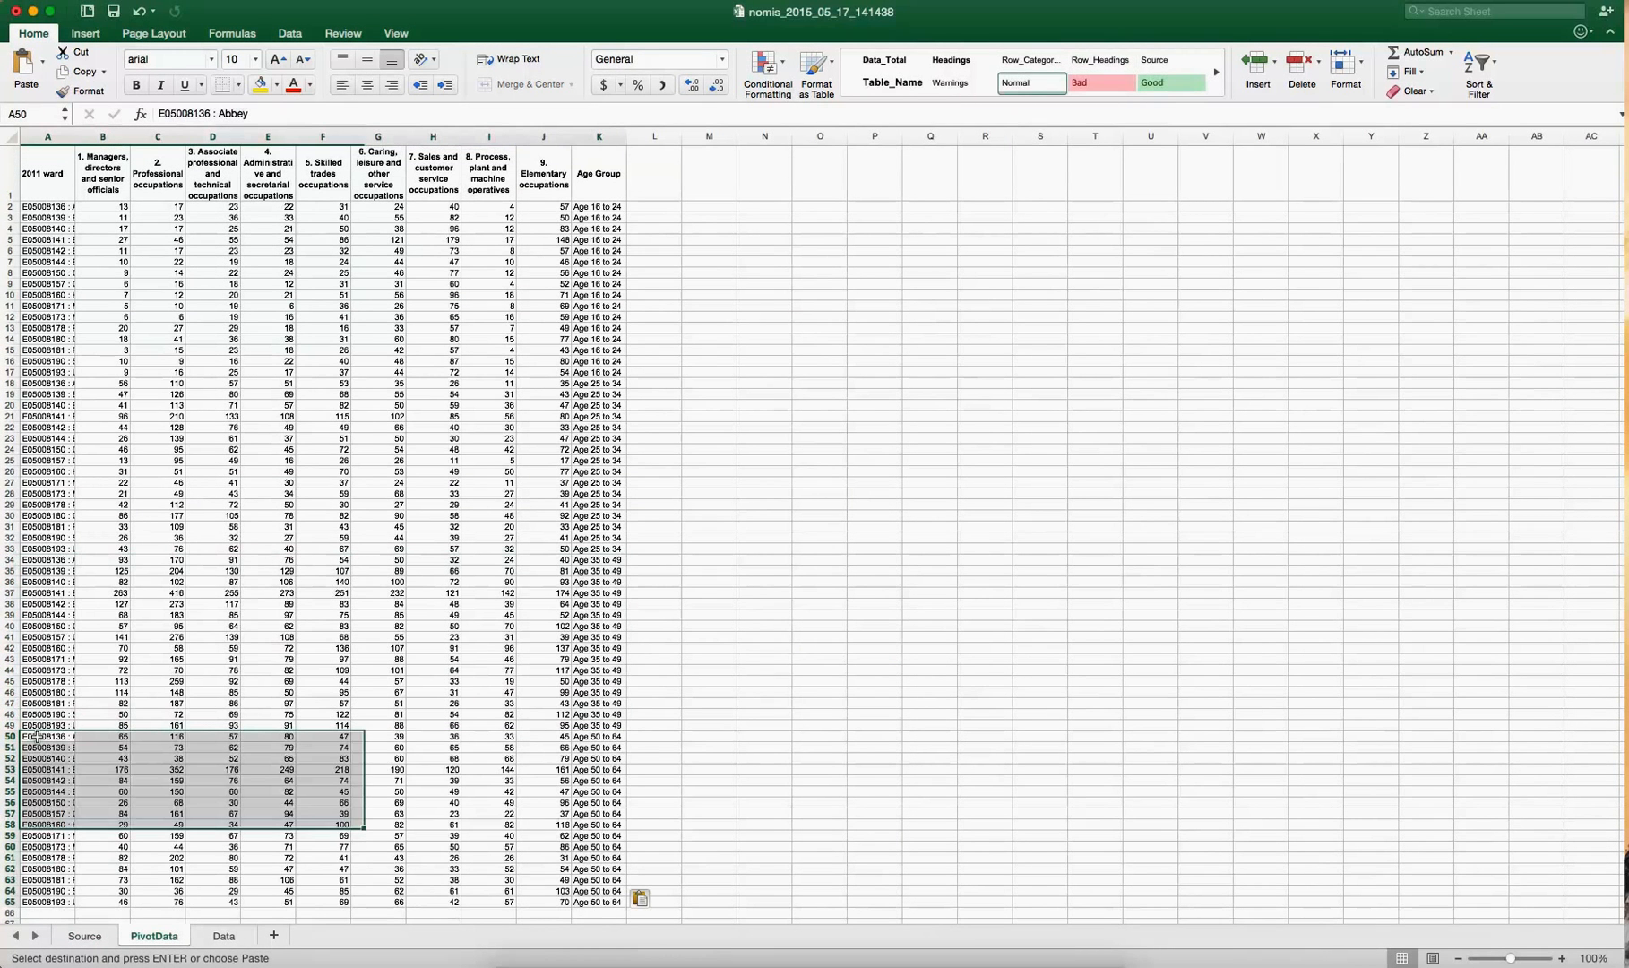
scroll(168, 717, "down", 1)
scroll(167, 717, "down", 1)
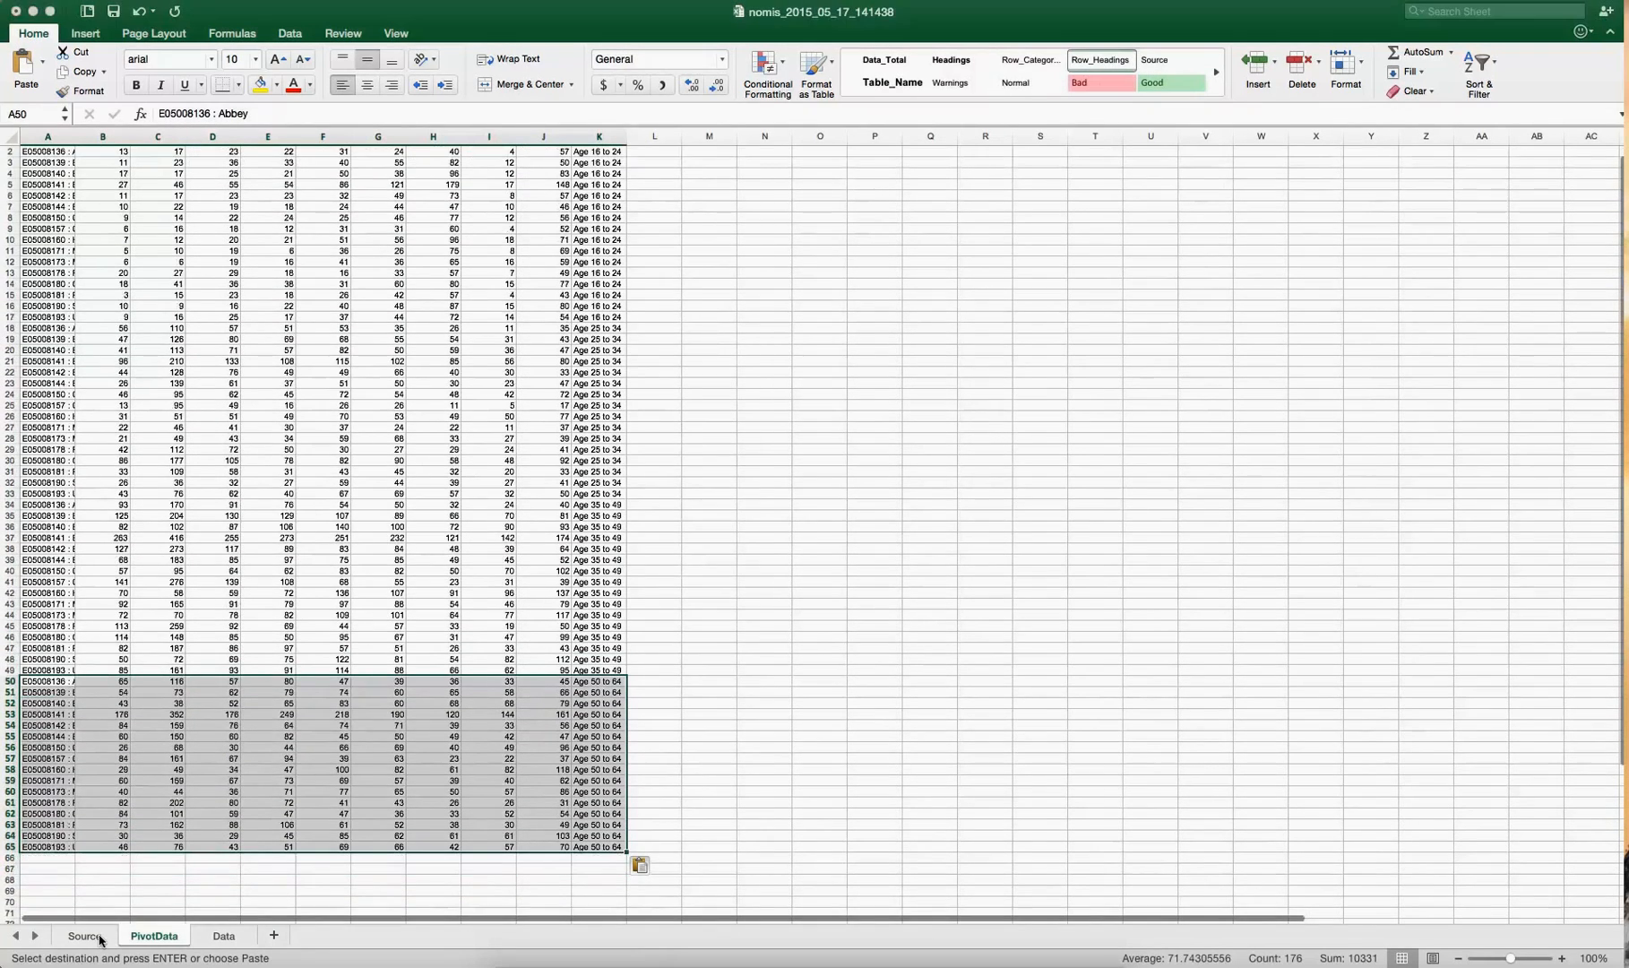
- Copy the Age 65 and over ward rows without headings, A126:K141 on Source, into PivotData starting at A66
left_click(86, 935)
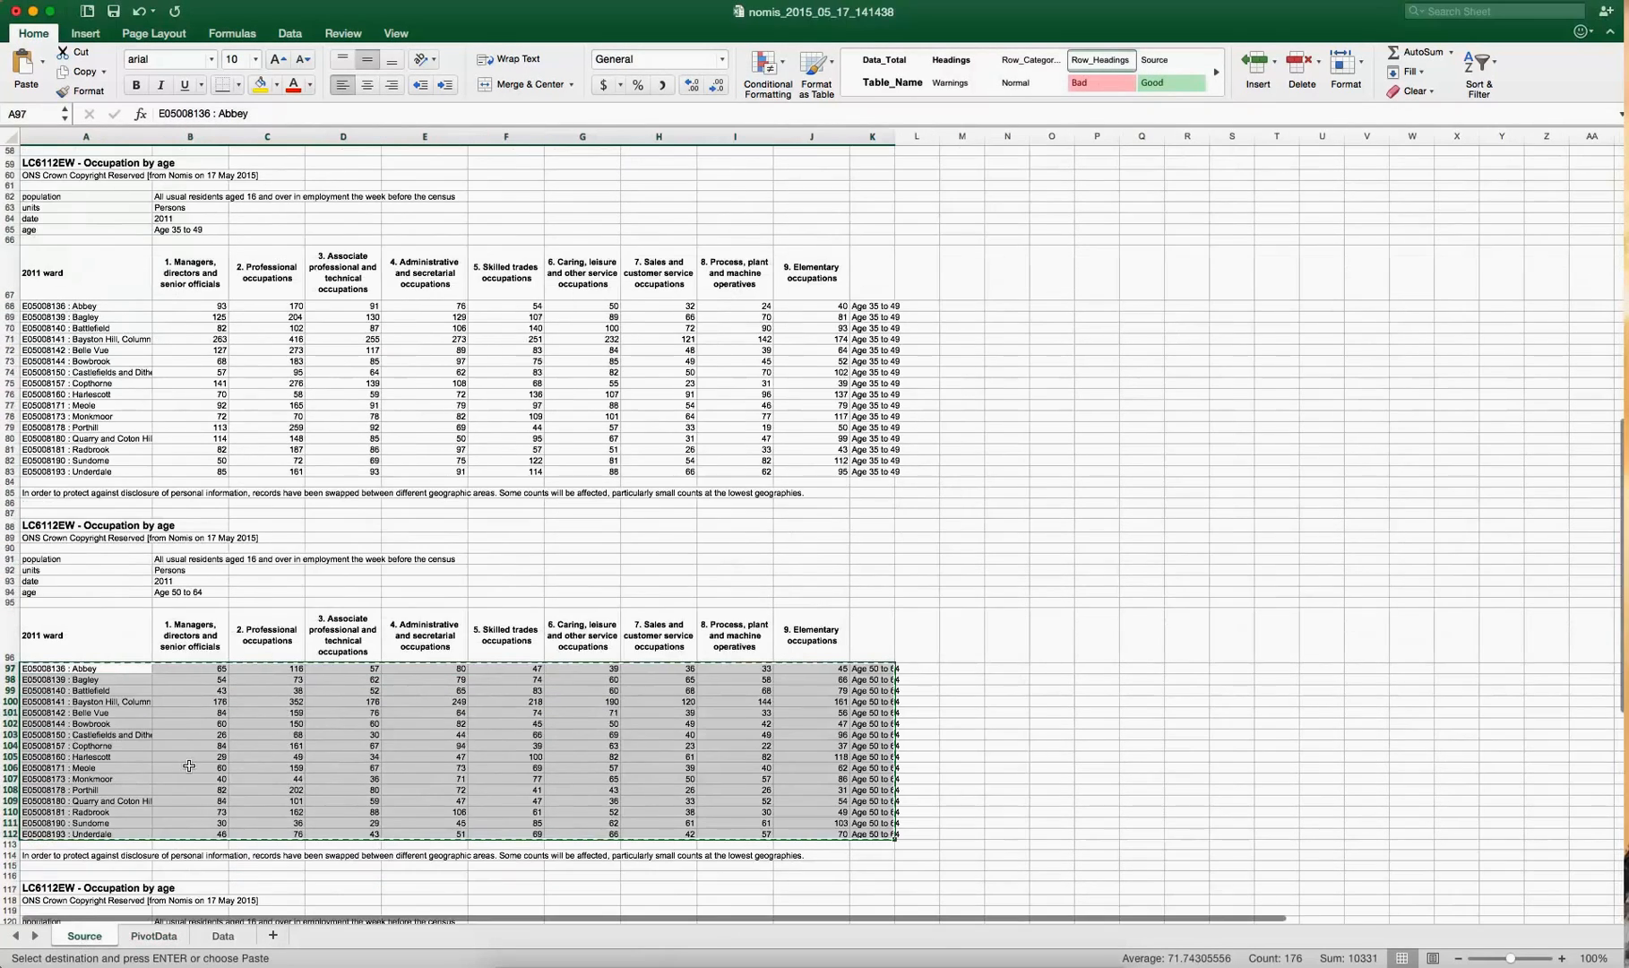
scroll(184, 784, "down", 8)
scroll(189, 766, "down", 1)
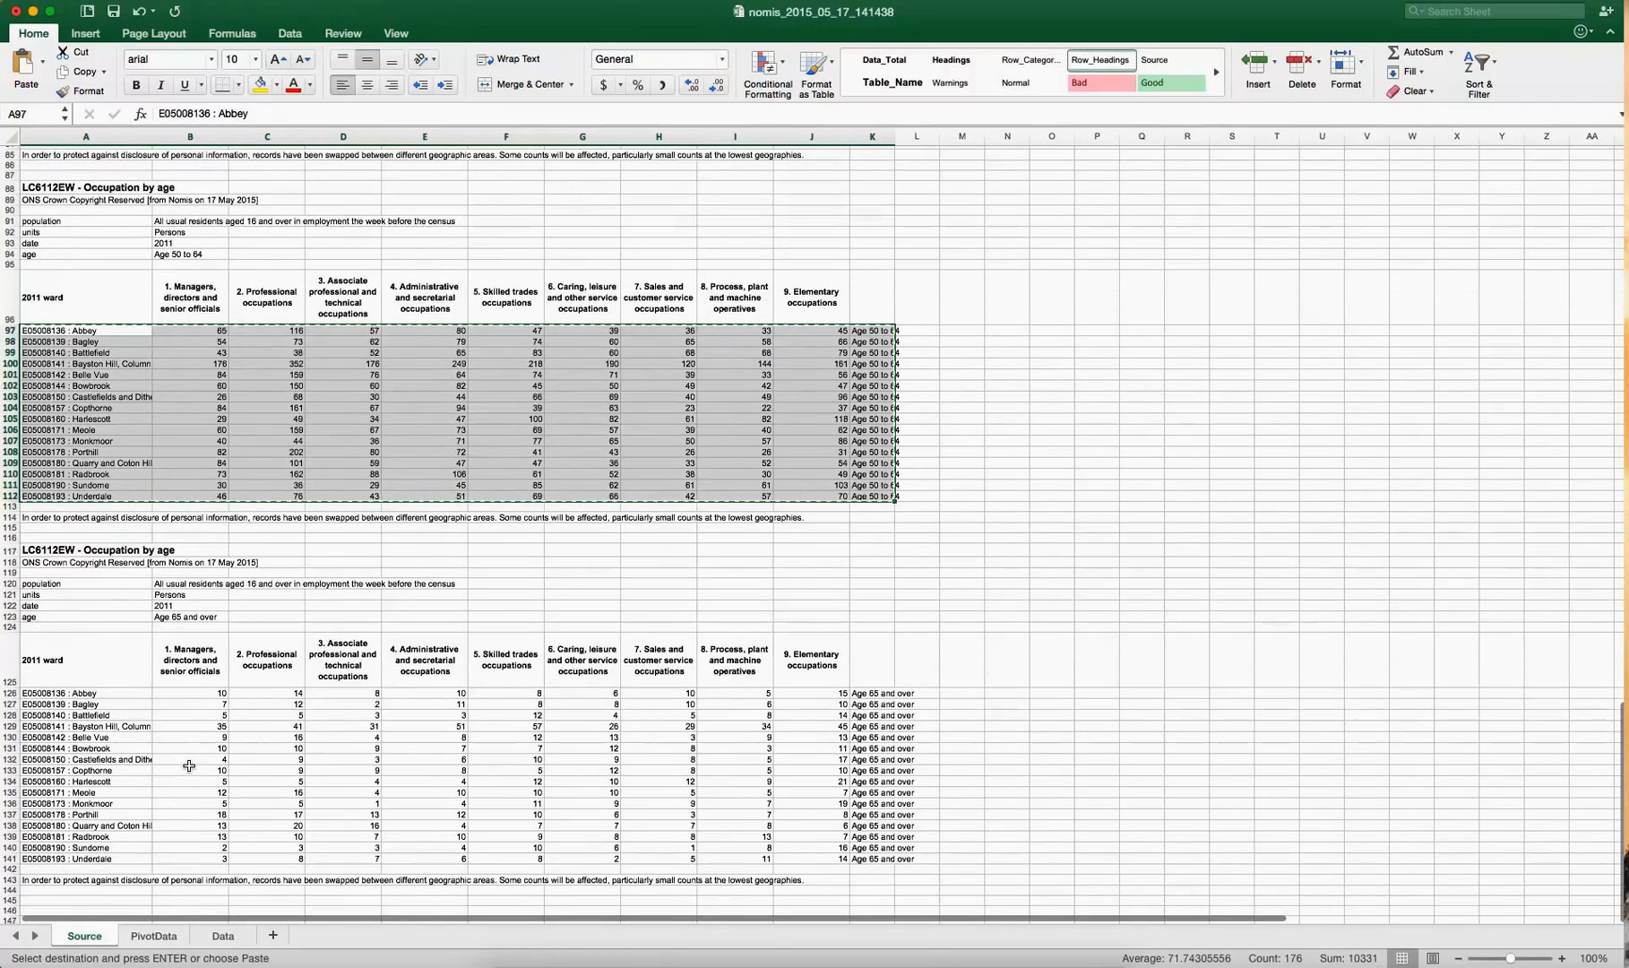
scroll(189, 765, "up", 1)
left_click_drag(54, 744, 857, 846)
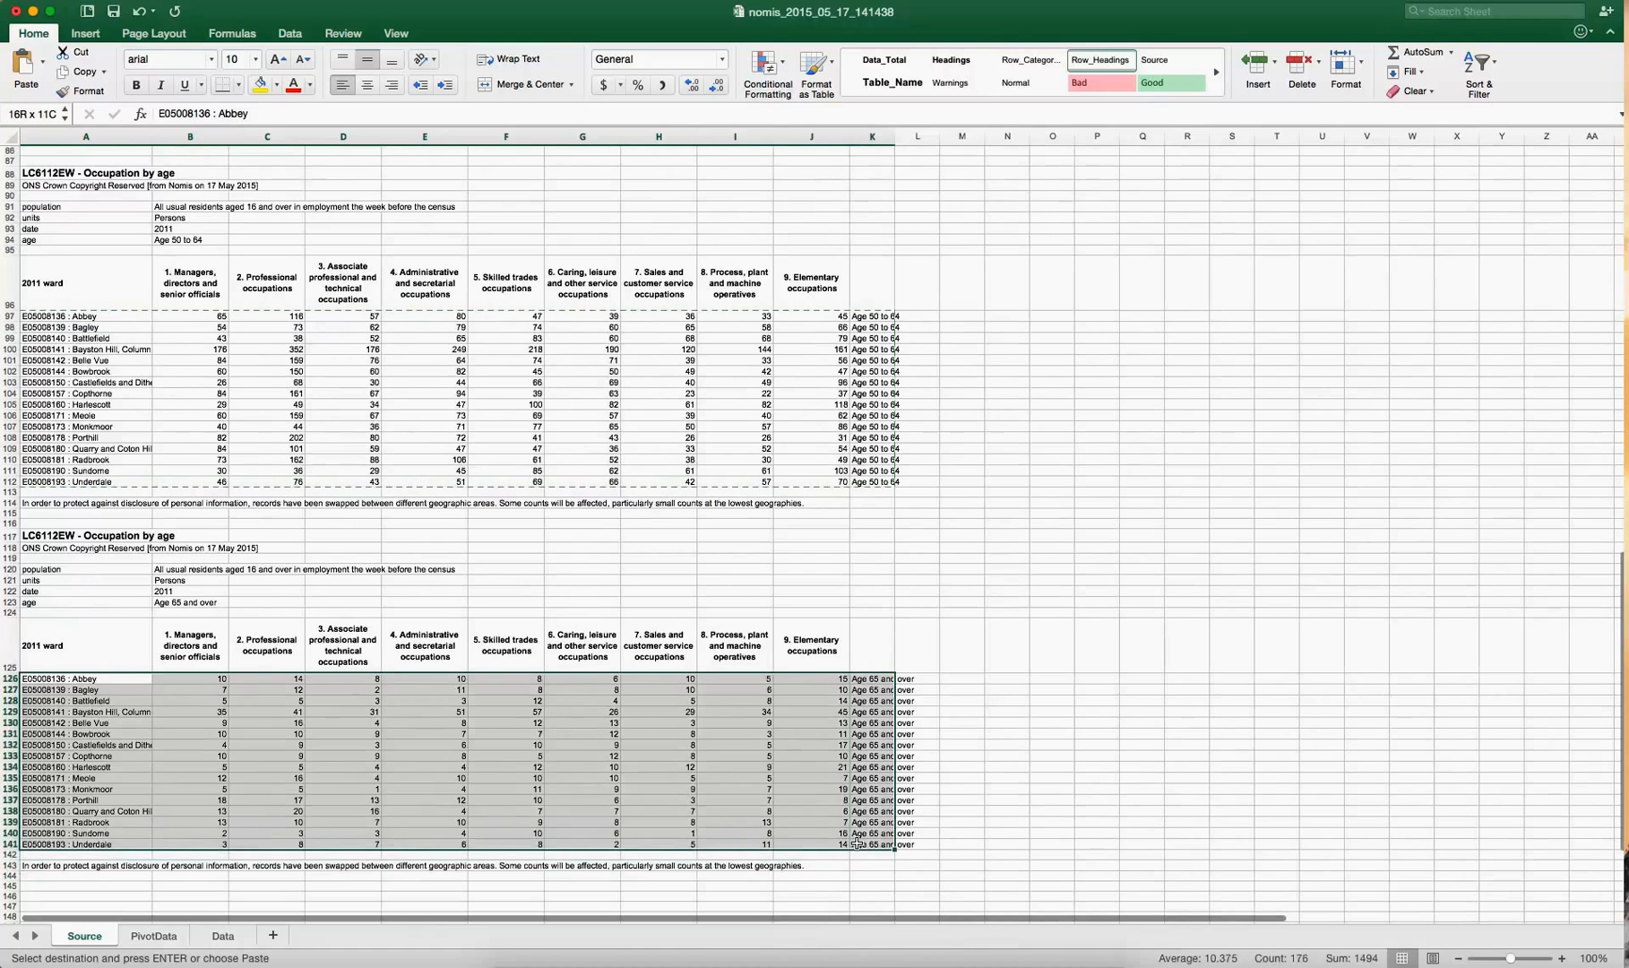
key("super+c")
left_click(167, 939)
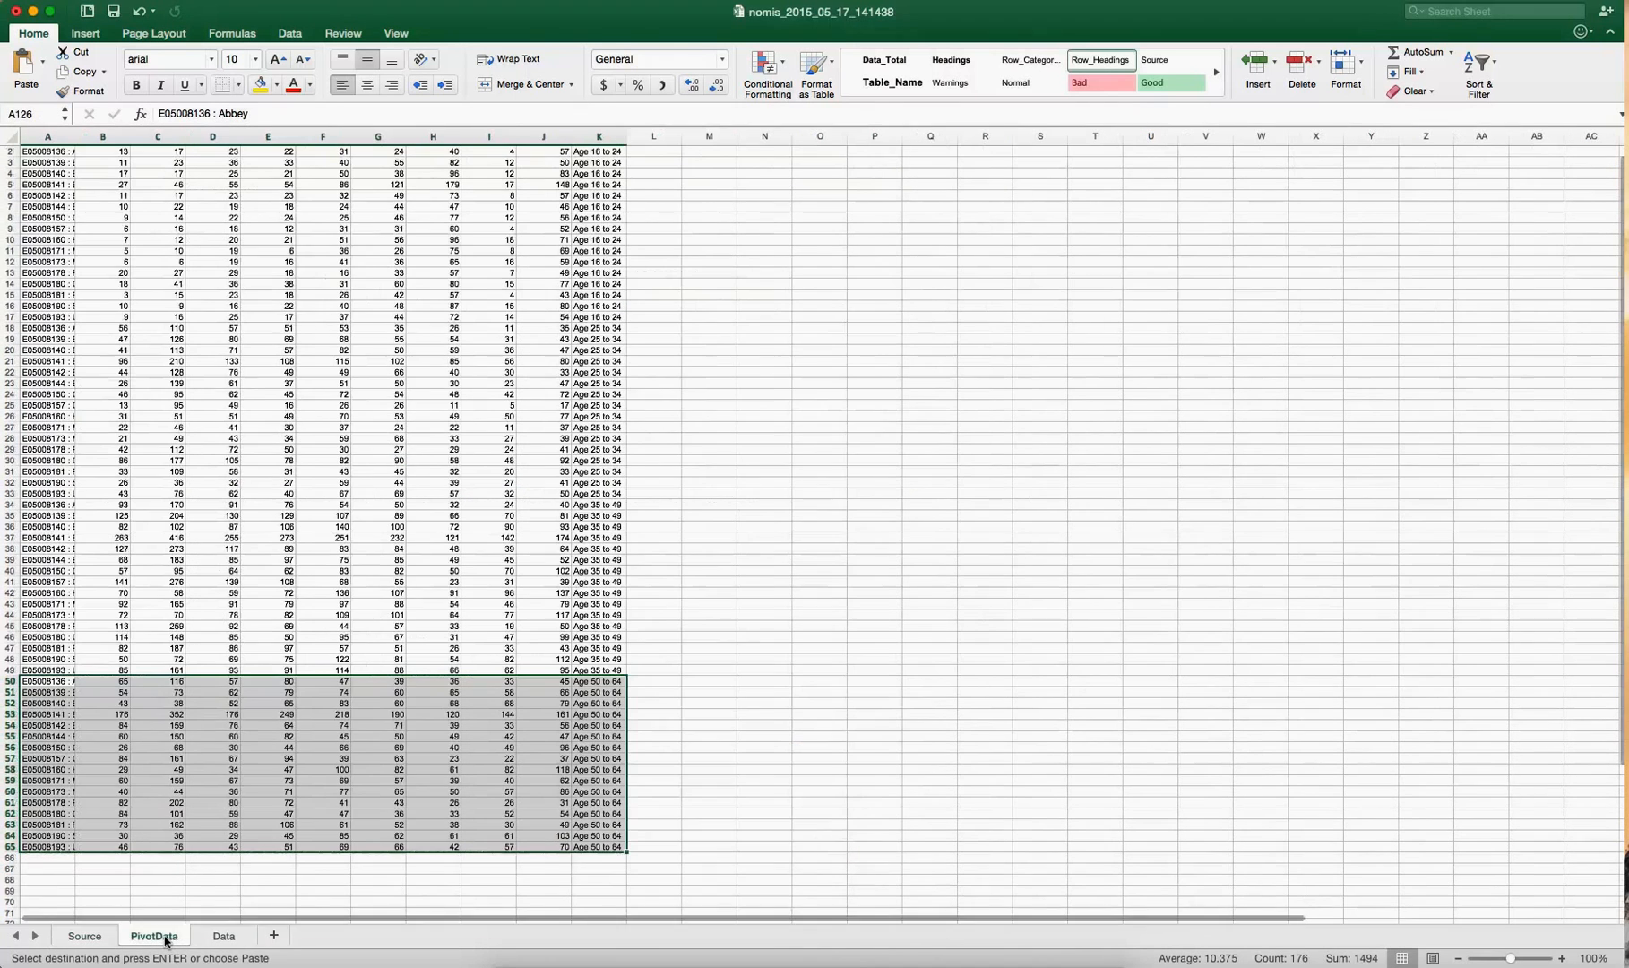
left_click(65, 860)
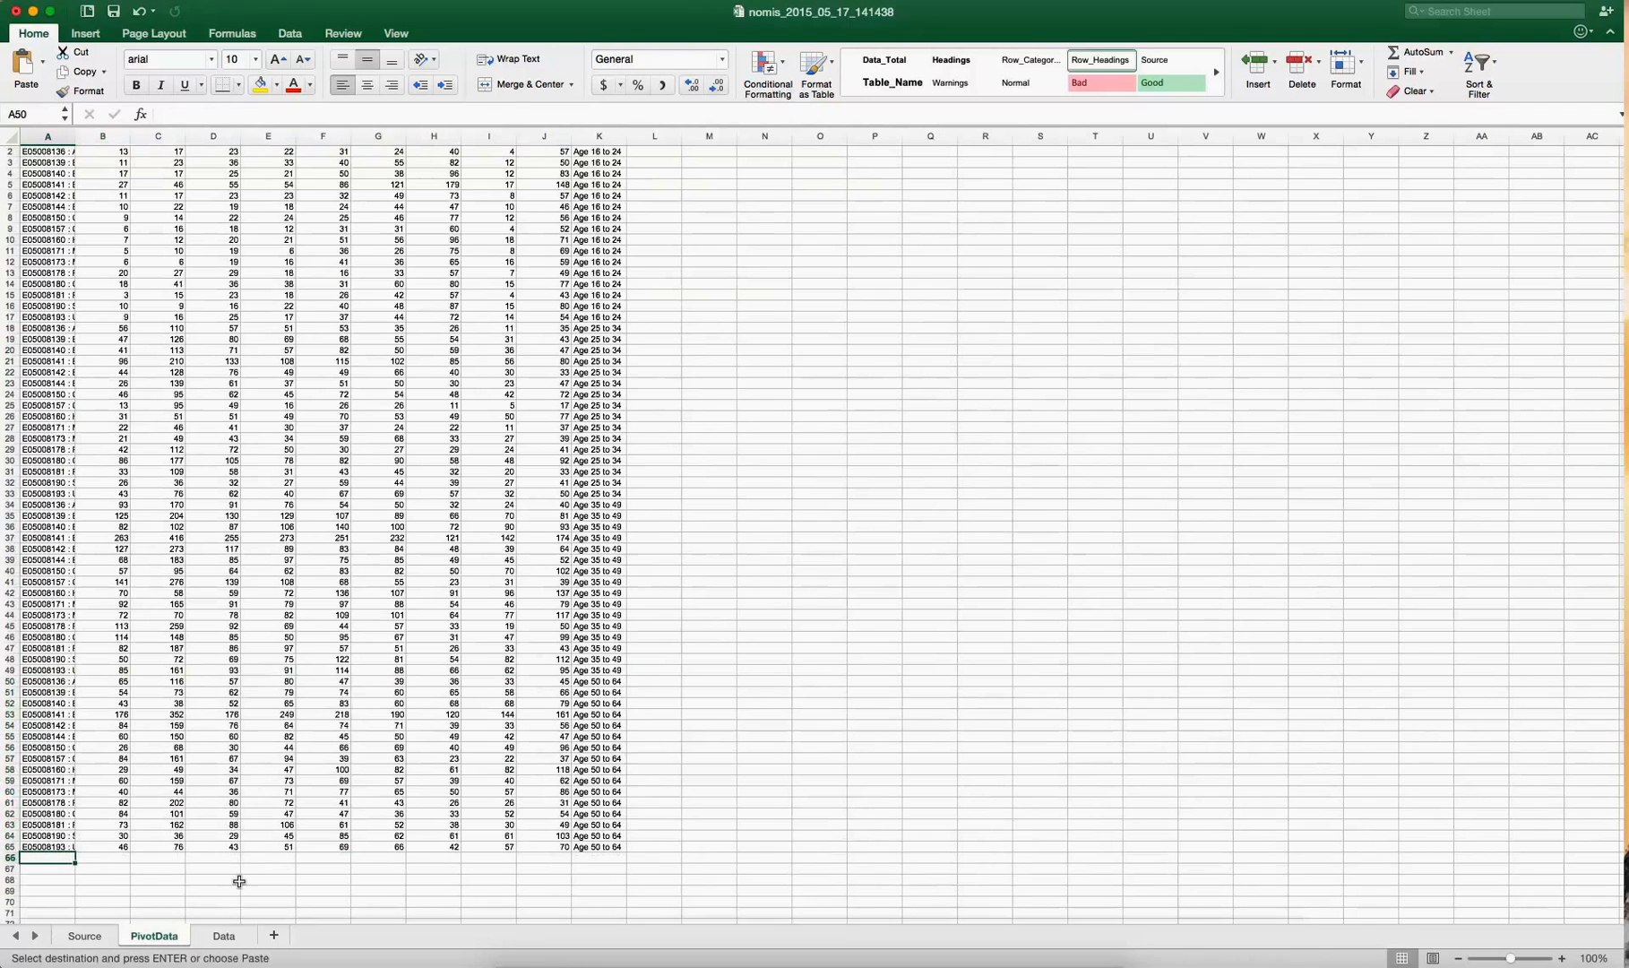
key("super+v")
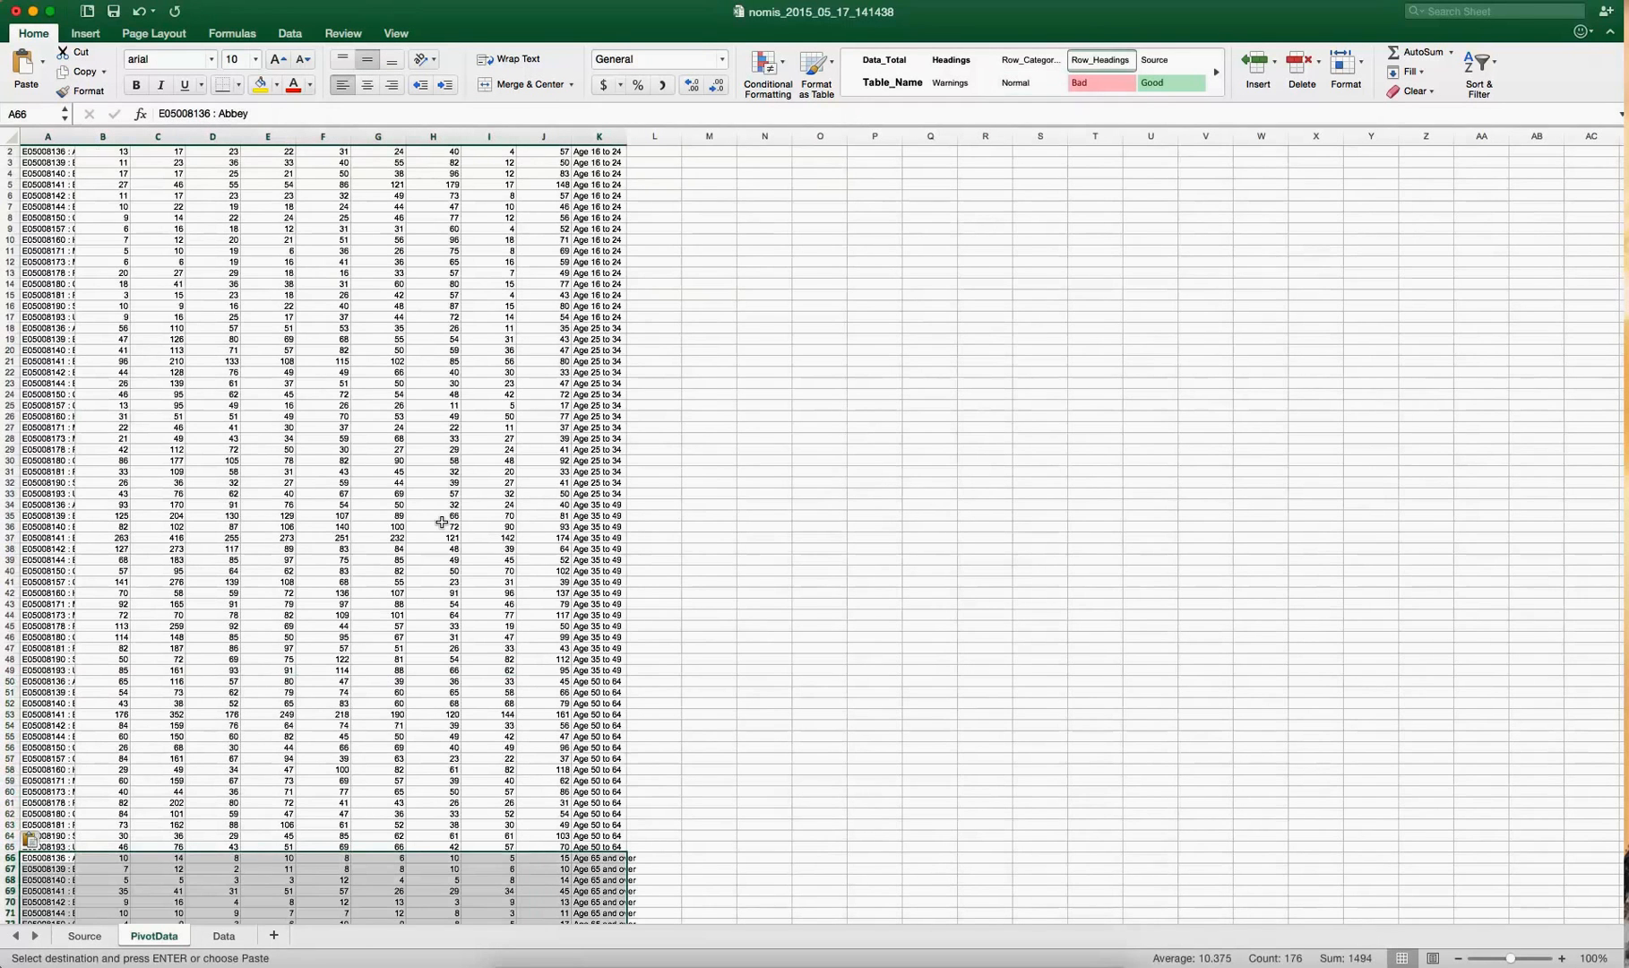
- Widen column A on PivotData to fit the full ward names and review the stacked rows
scroll(441, 522, "up", 2)
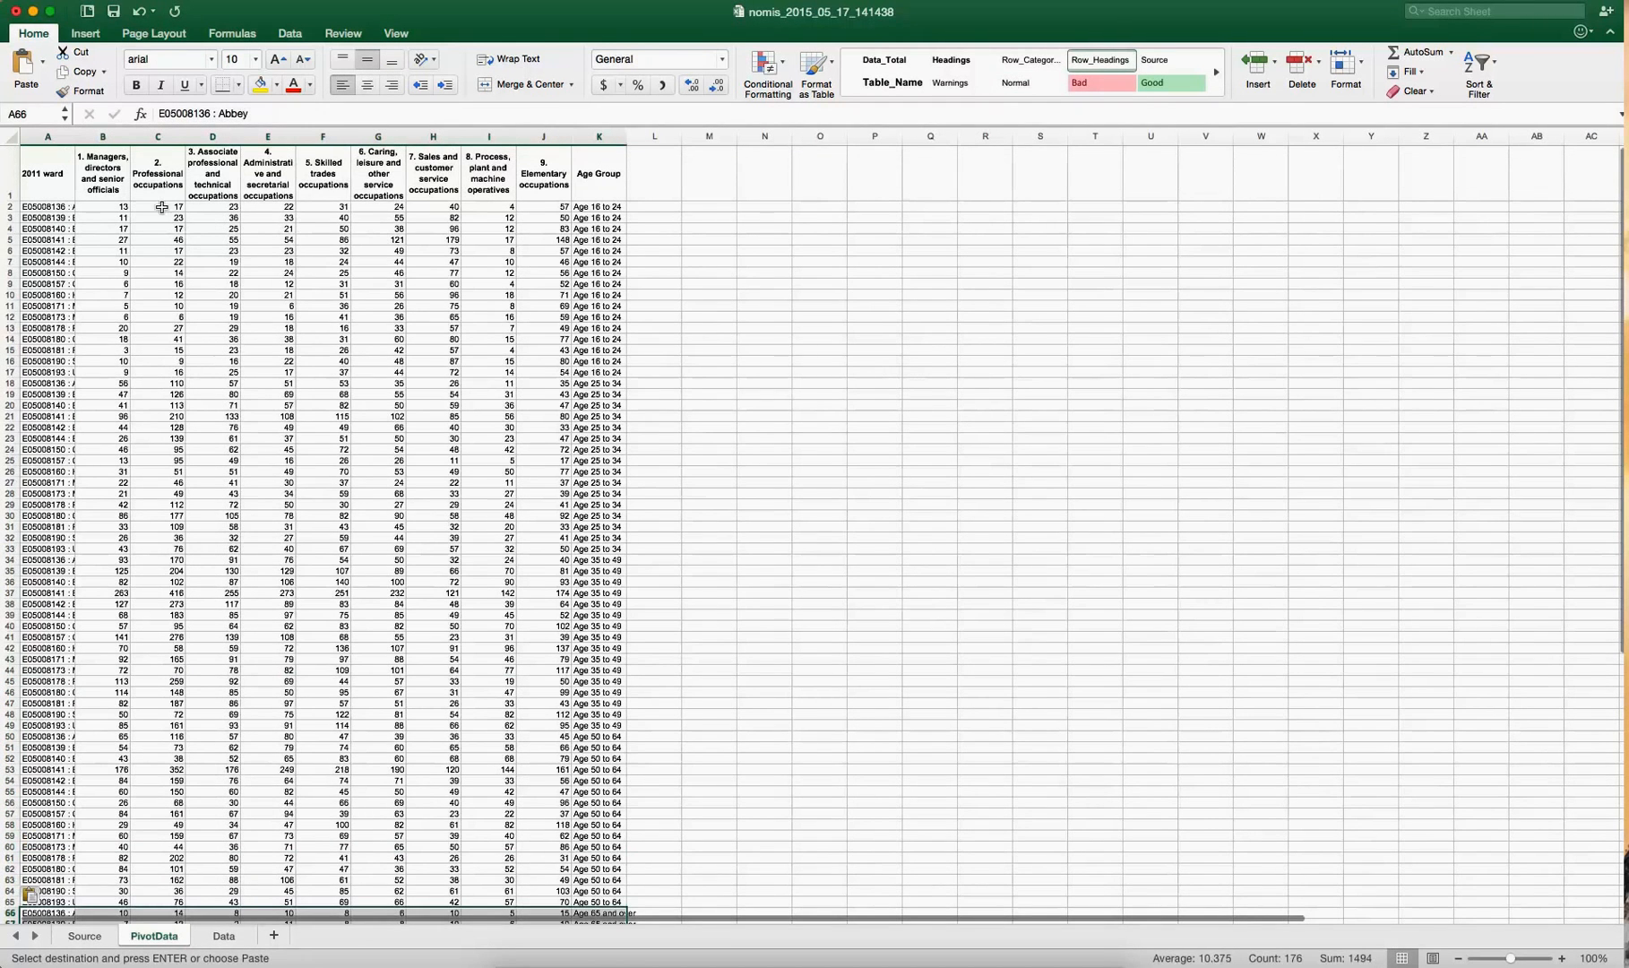
left_click_drag(76, 136, 242, 138)
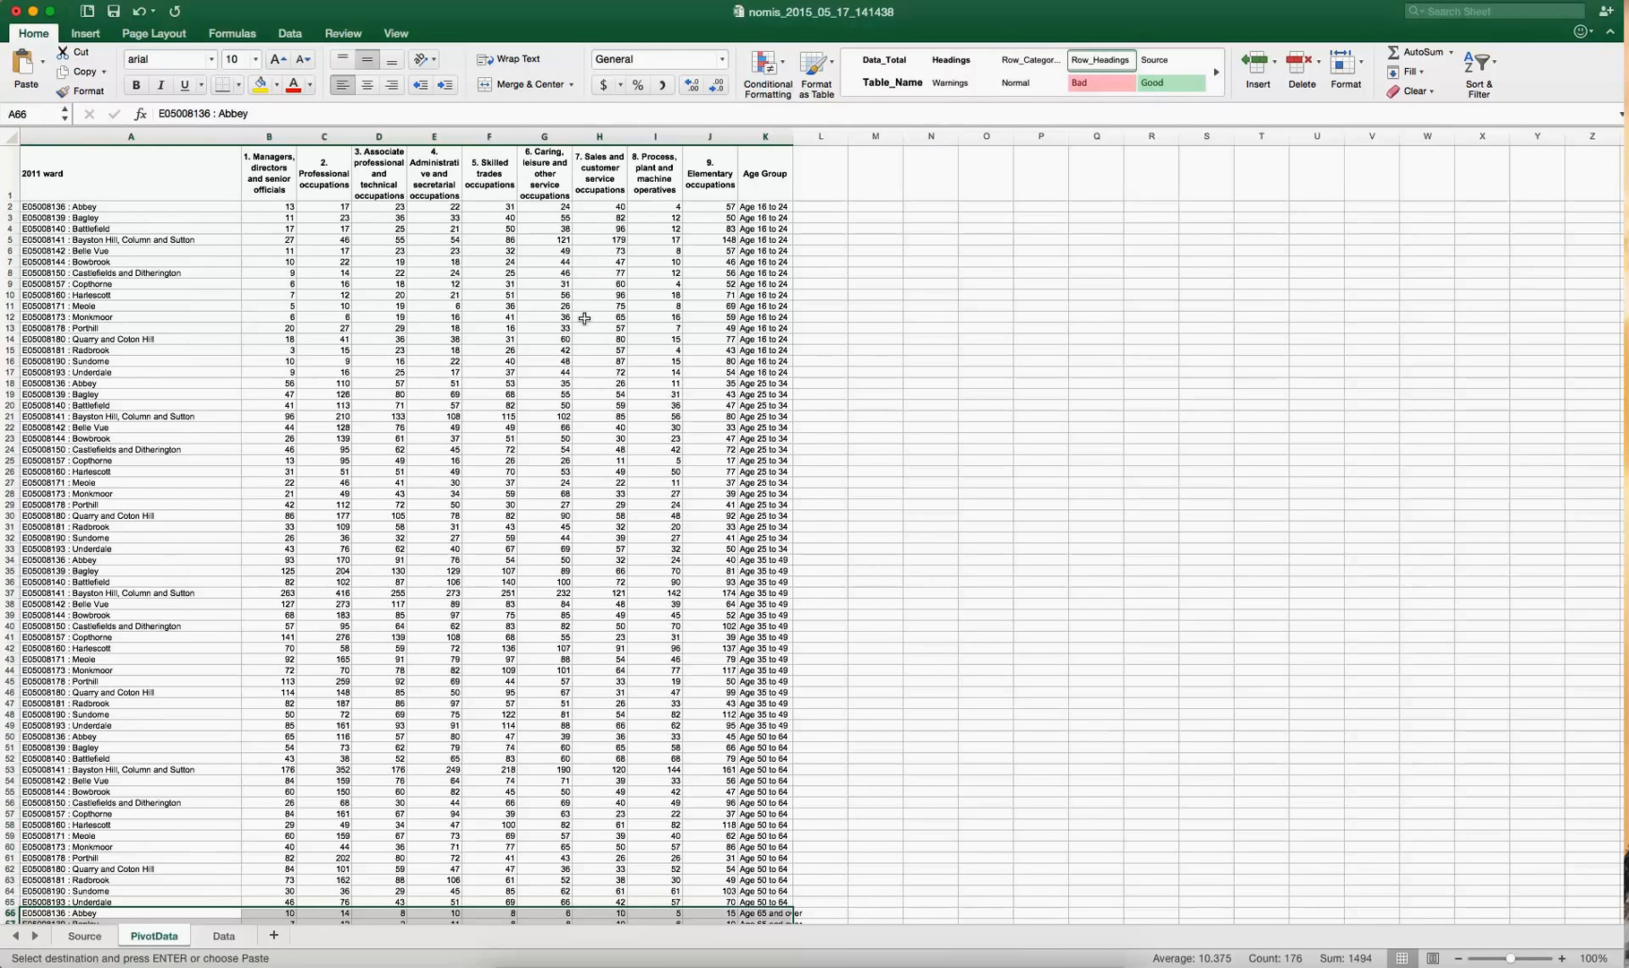
scroll(495, 428, "down", 8)
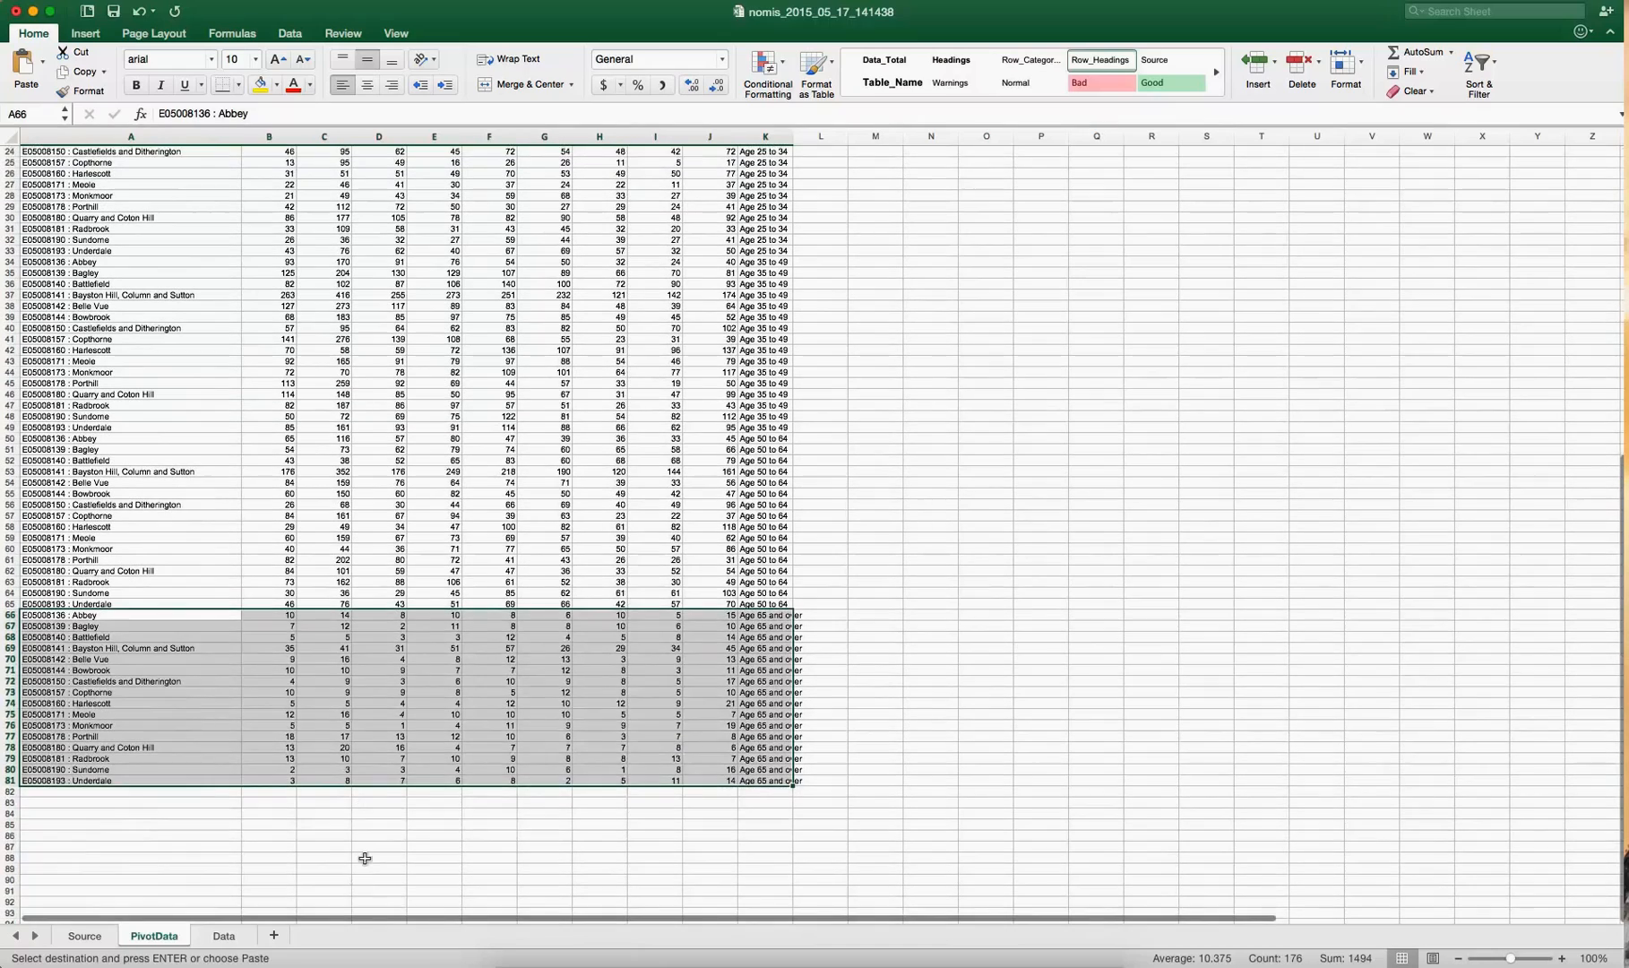
left_click(364, 858)
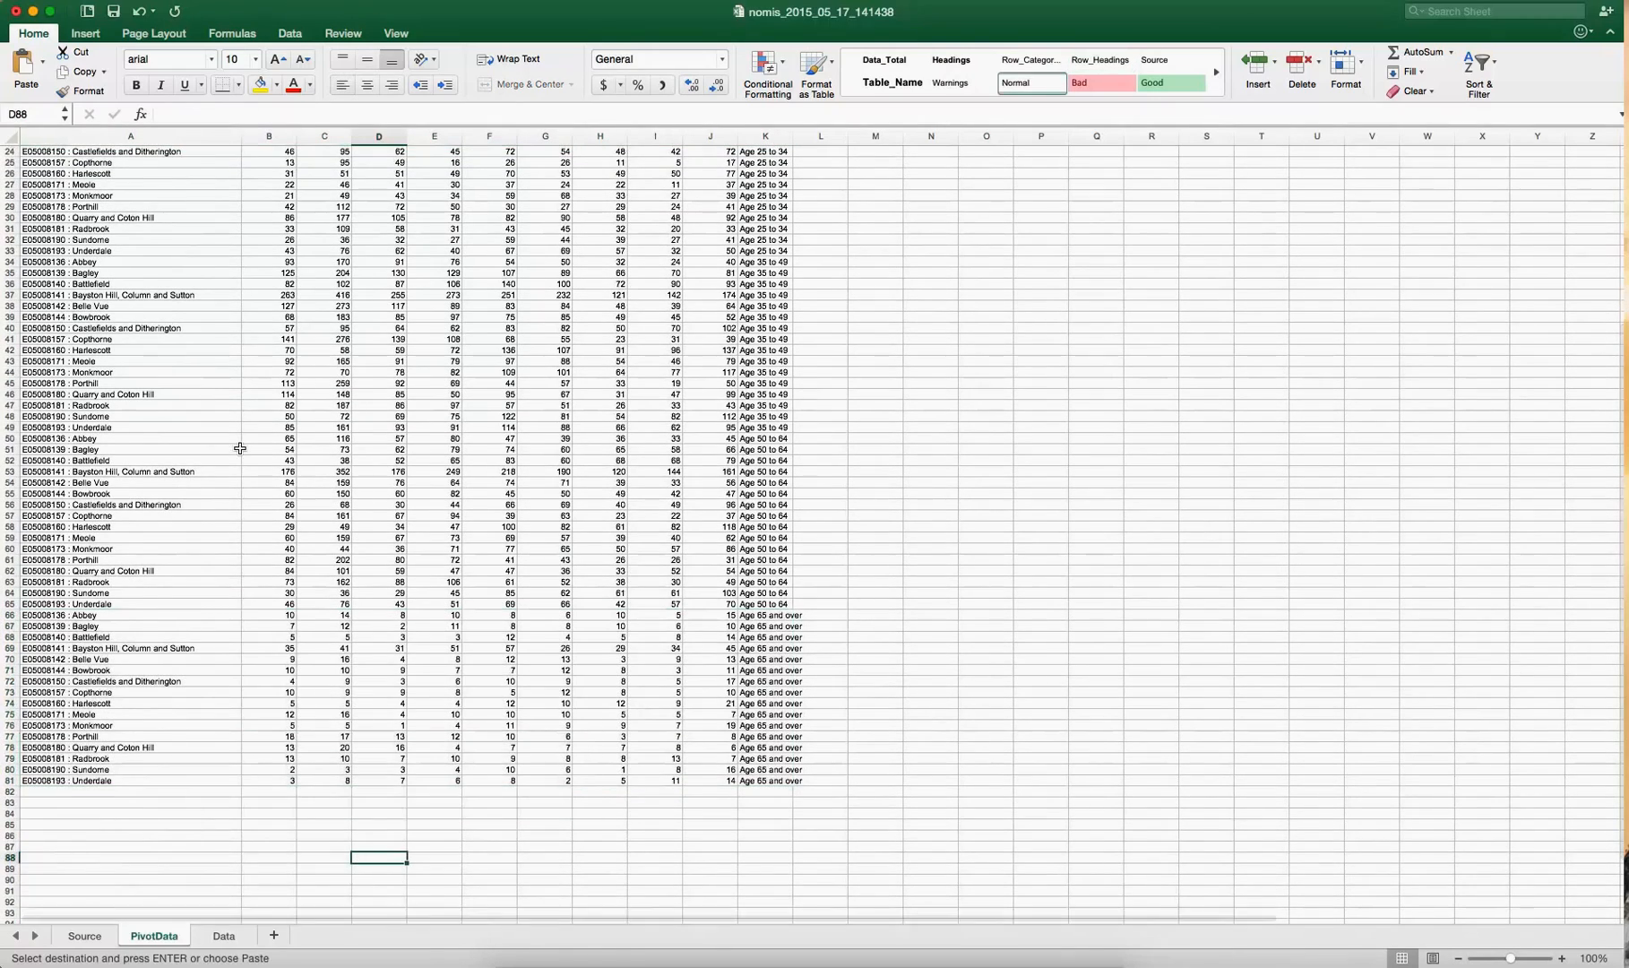
scroll(323, 375, "up", 8)
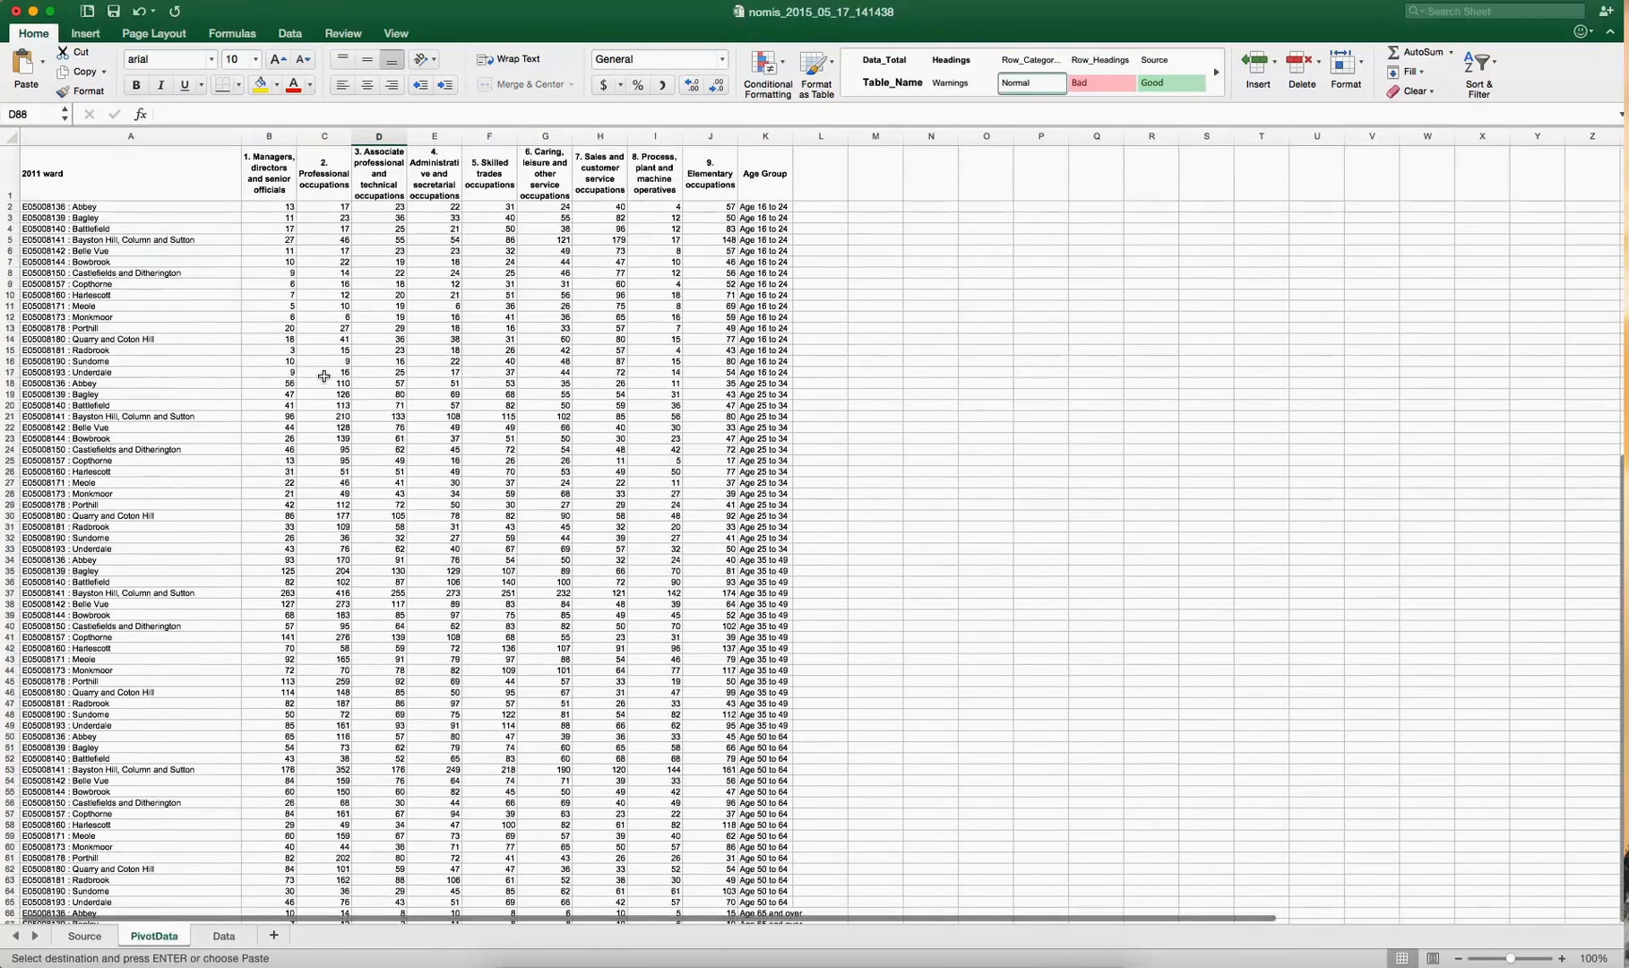
scroll(324, 376, "down", 10)
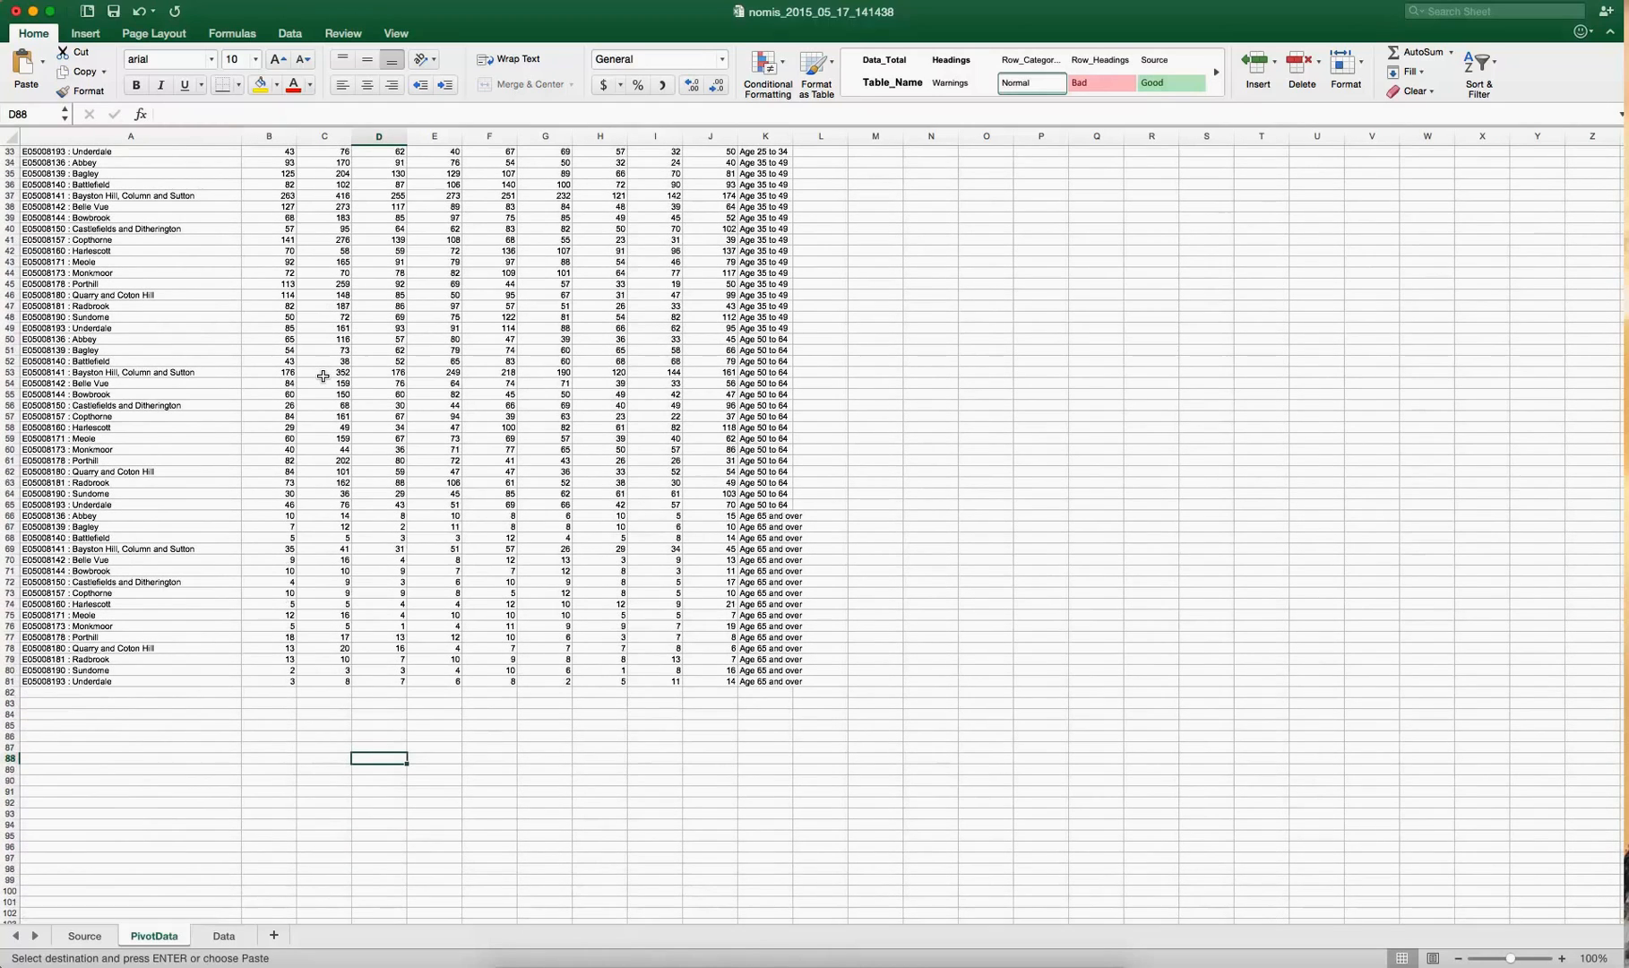
- Create a PivotTable on a new worksheet from the whole stacked range A1:K81 on PivotData
scroll(323, 375, "up", 10)
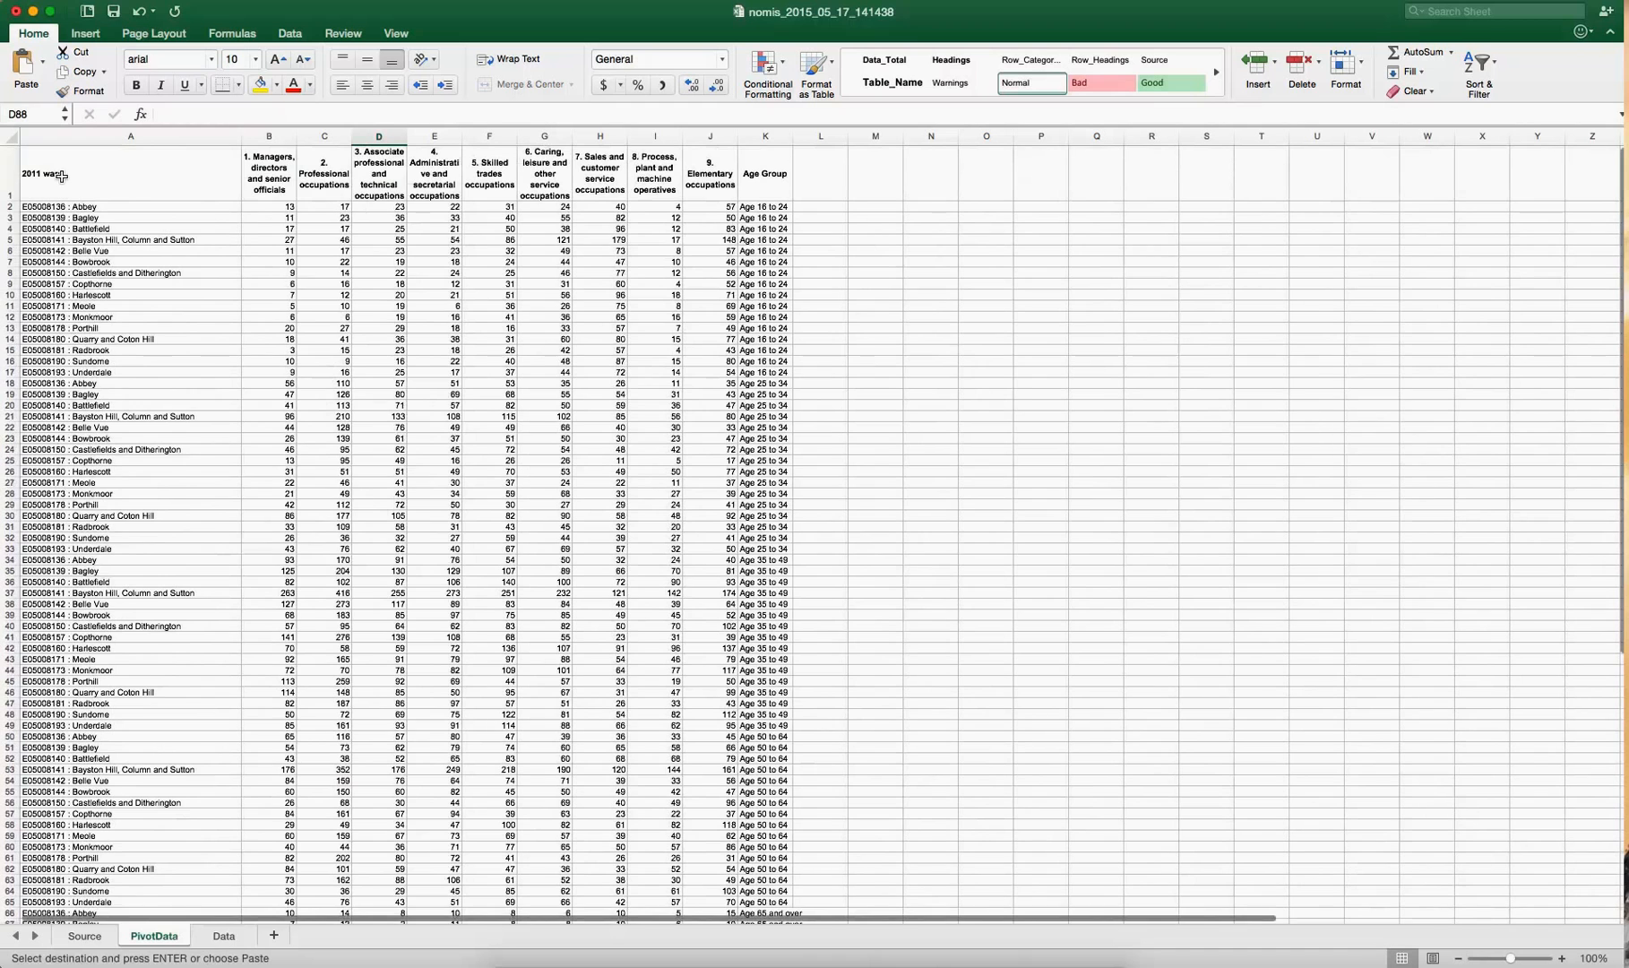
left_click_drag(63, 177, 763, 670)
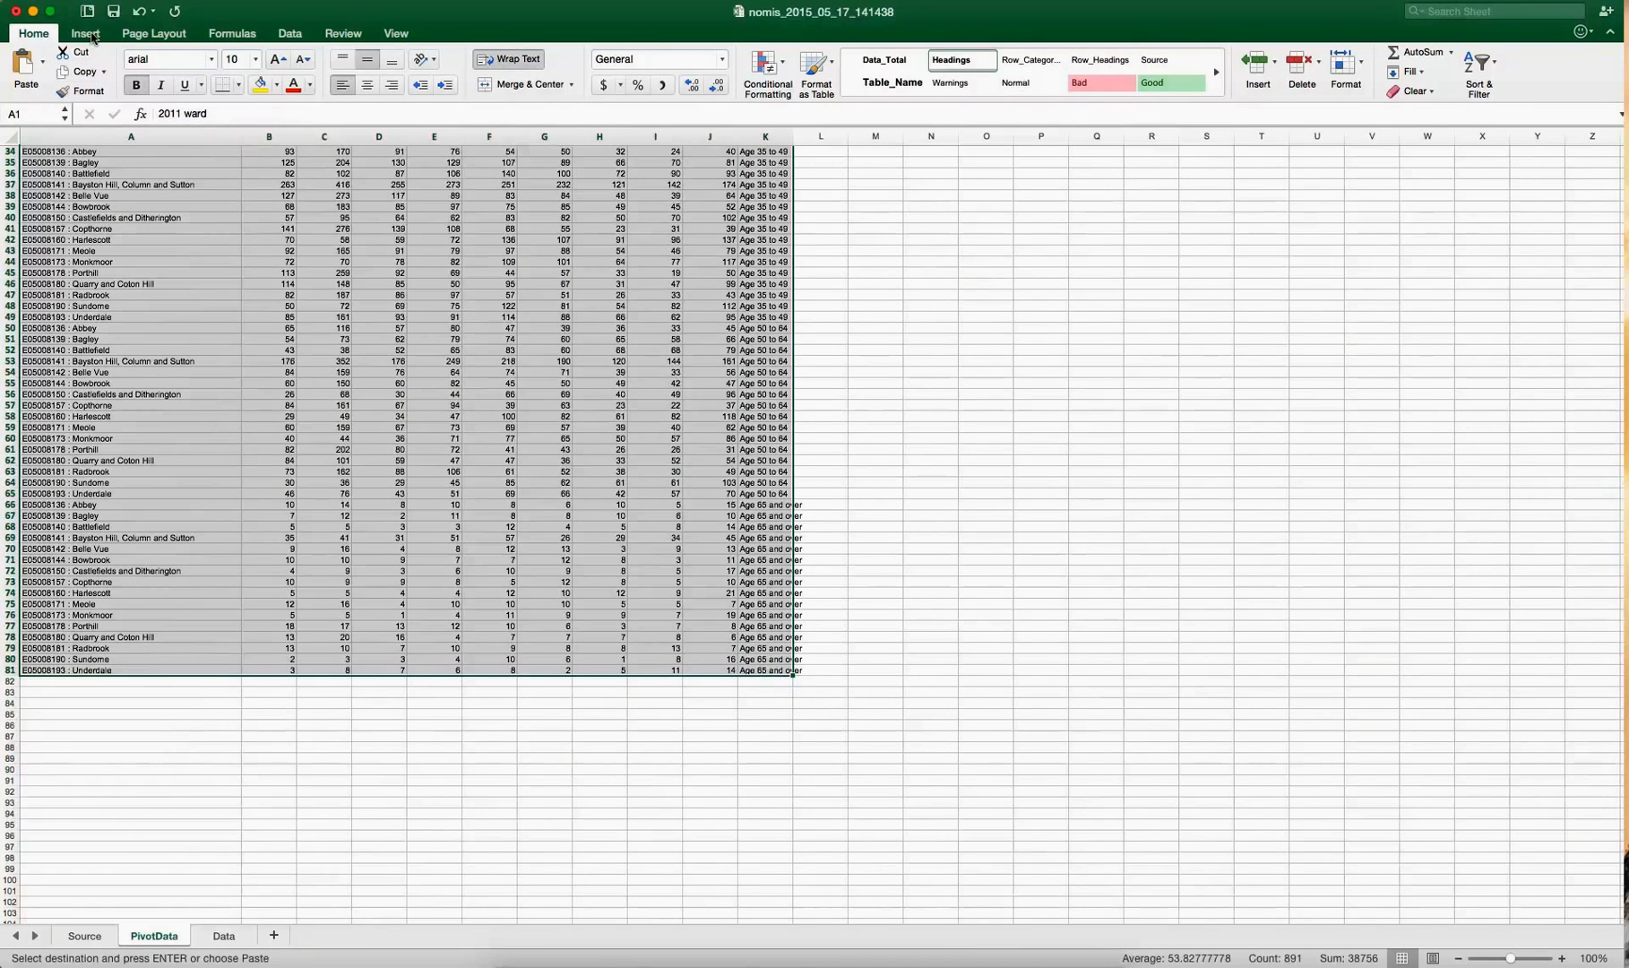
left_click(86, 34)
left_click(29, 64)
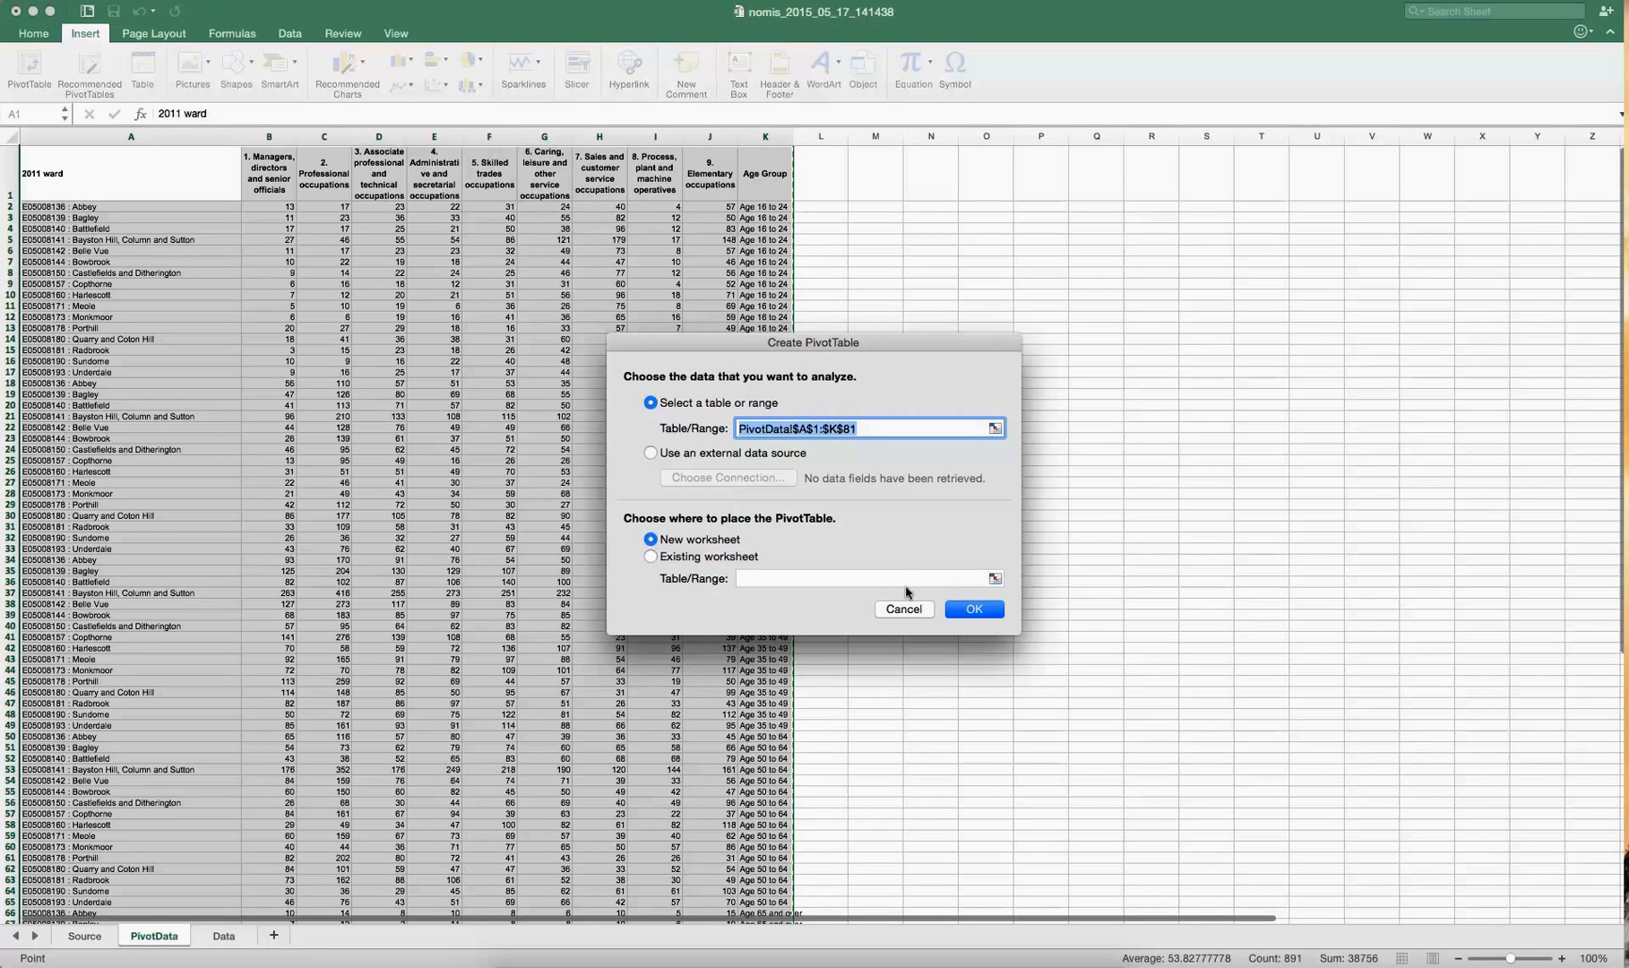
left_click(972, 610)
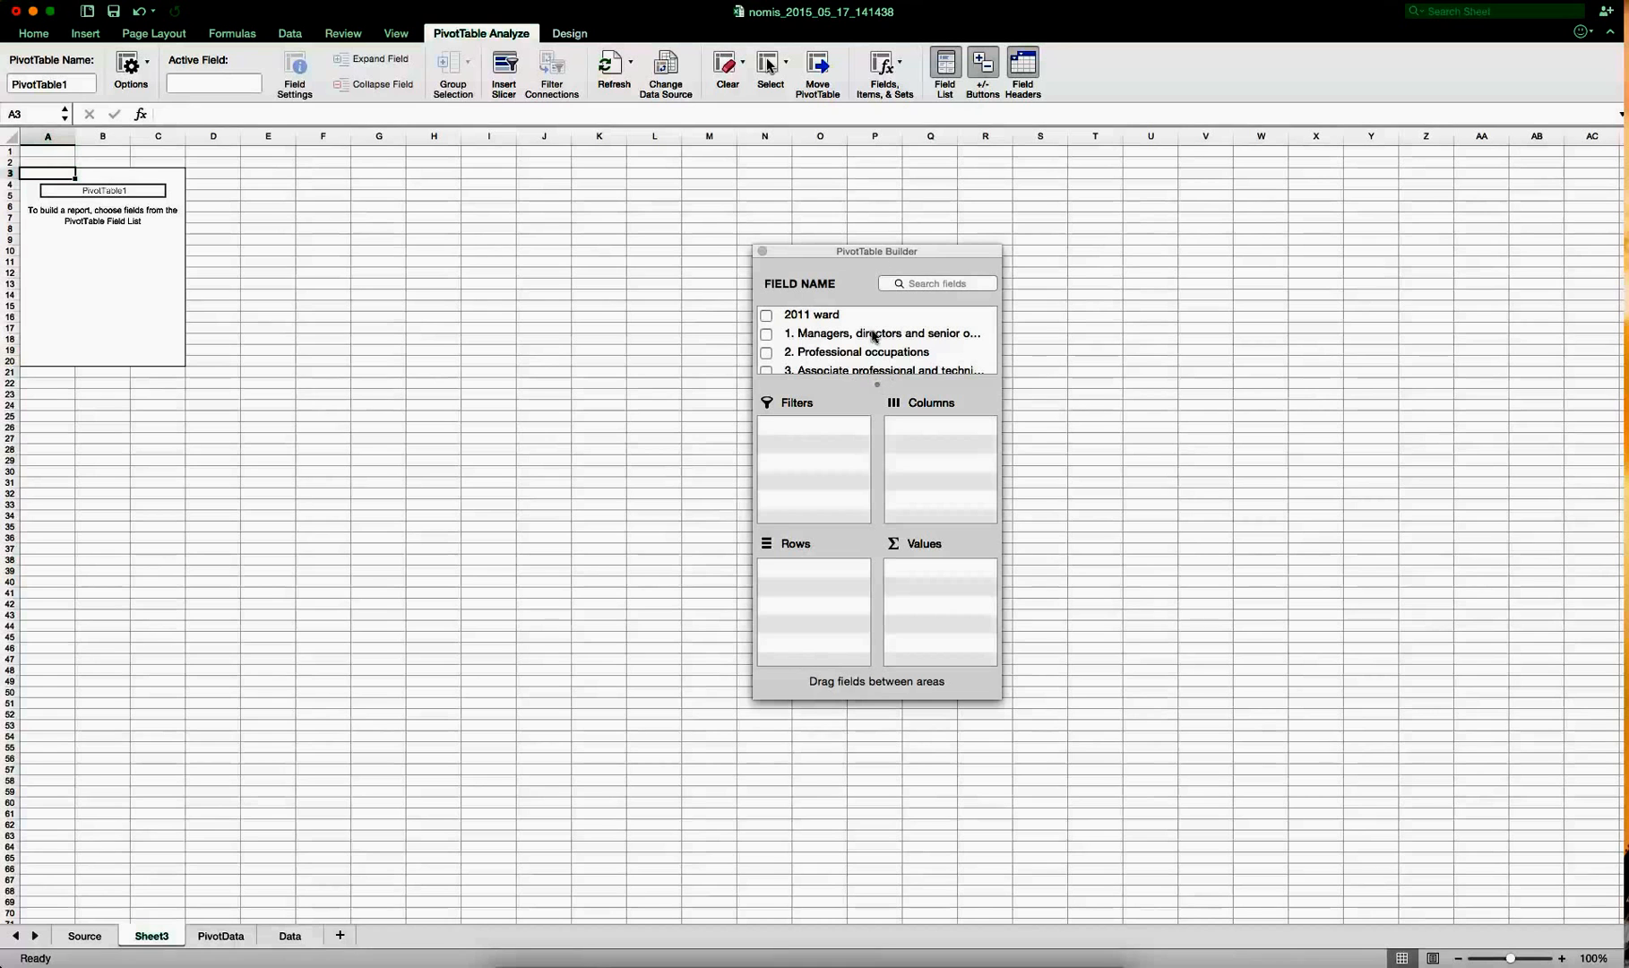
- Enlarge the PivotTable Builder and add the 2011 ward field both as a counted value and as row labels
left_click_drag(879, 247, 880, 142)
left_click_drag(876, 699, 887, 917)
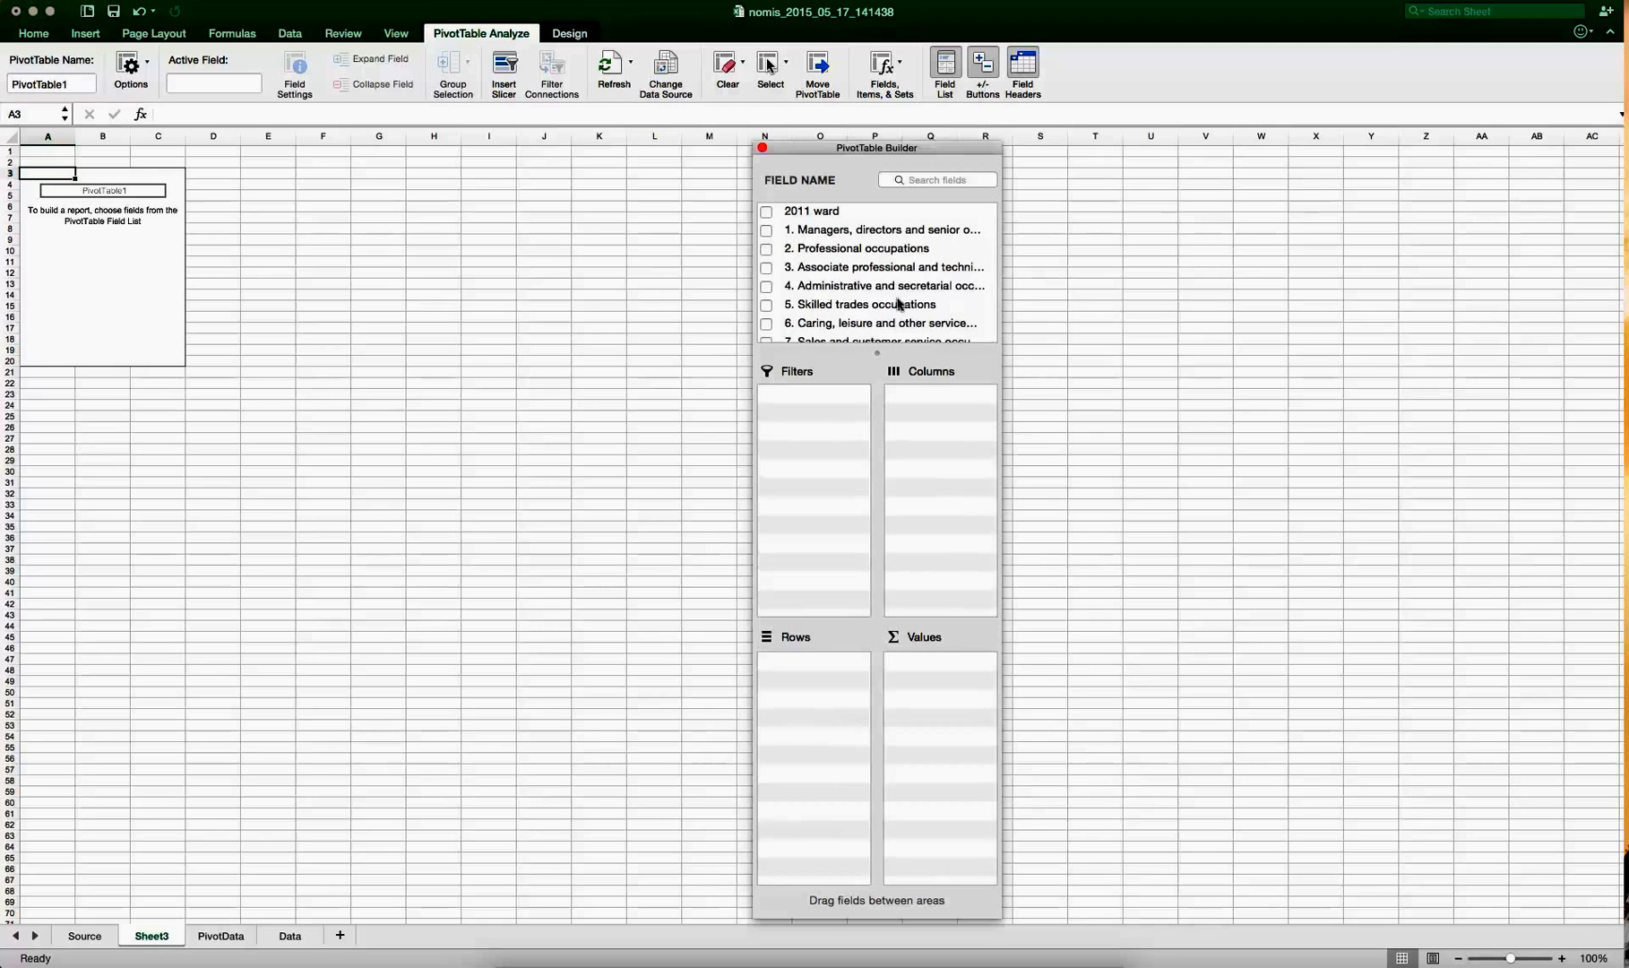
left_click(767, 213)
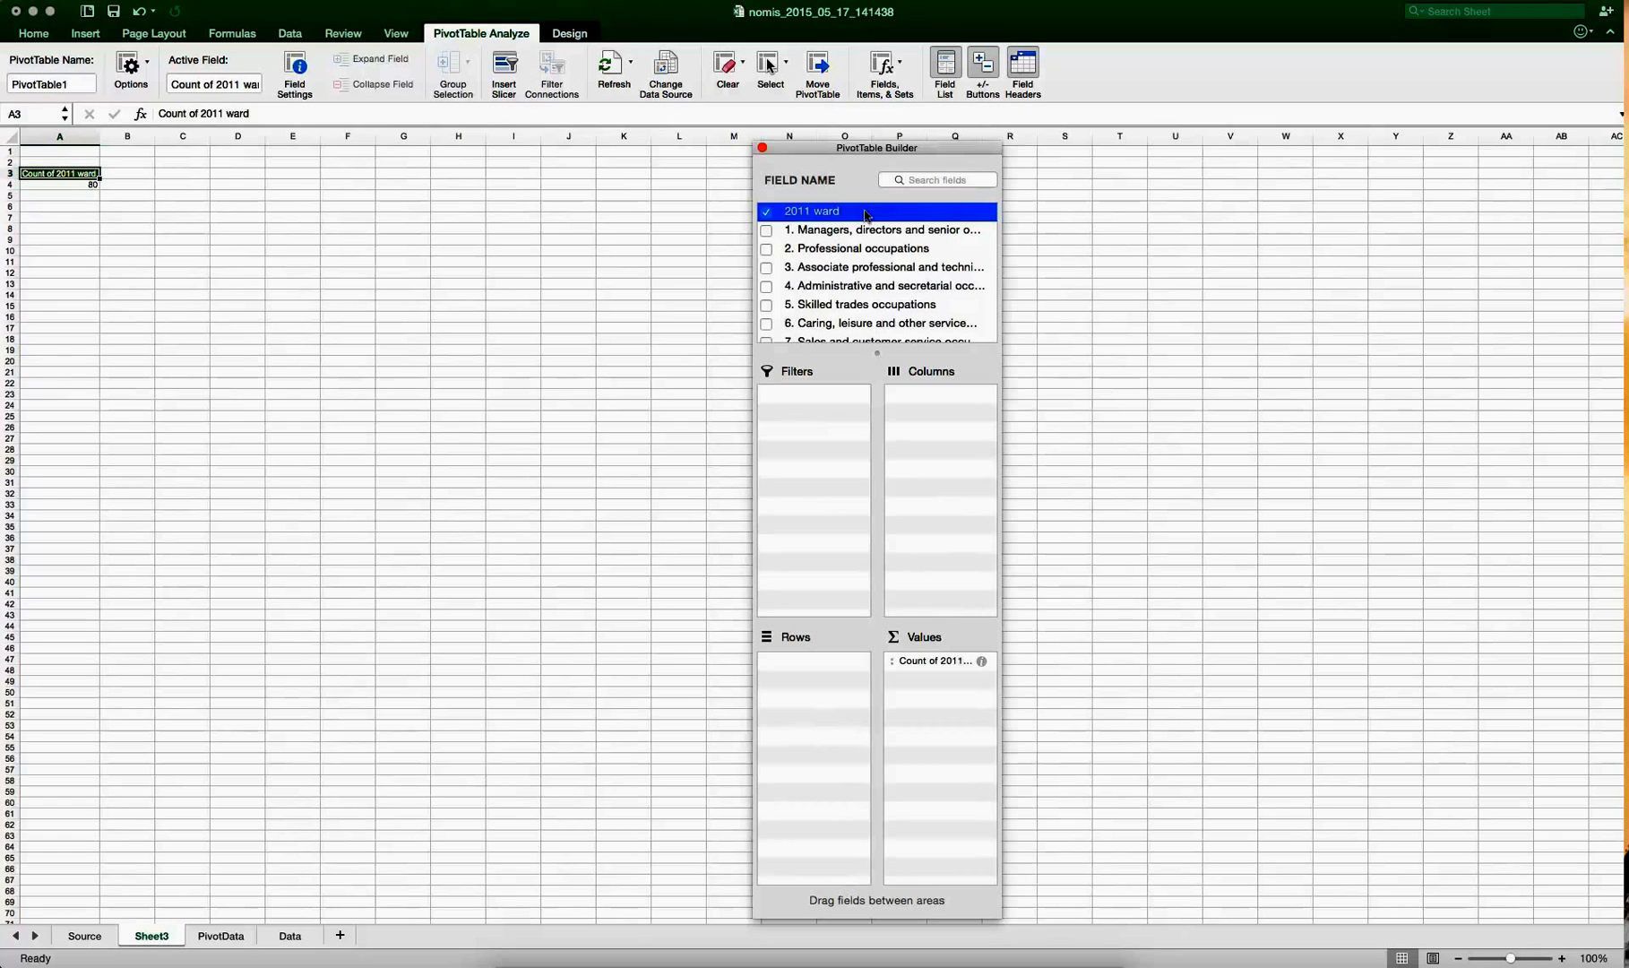
left_click_drag(804, 217, 792, 663)
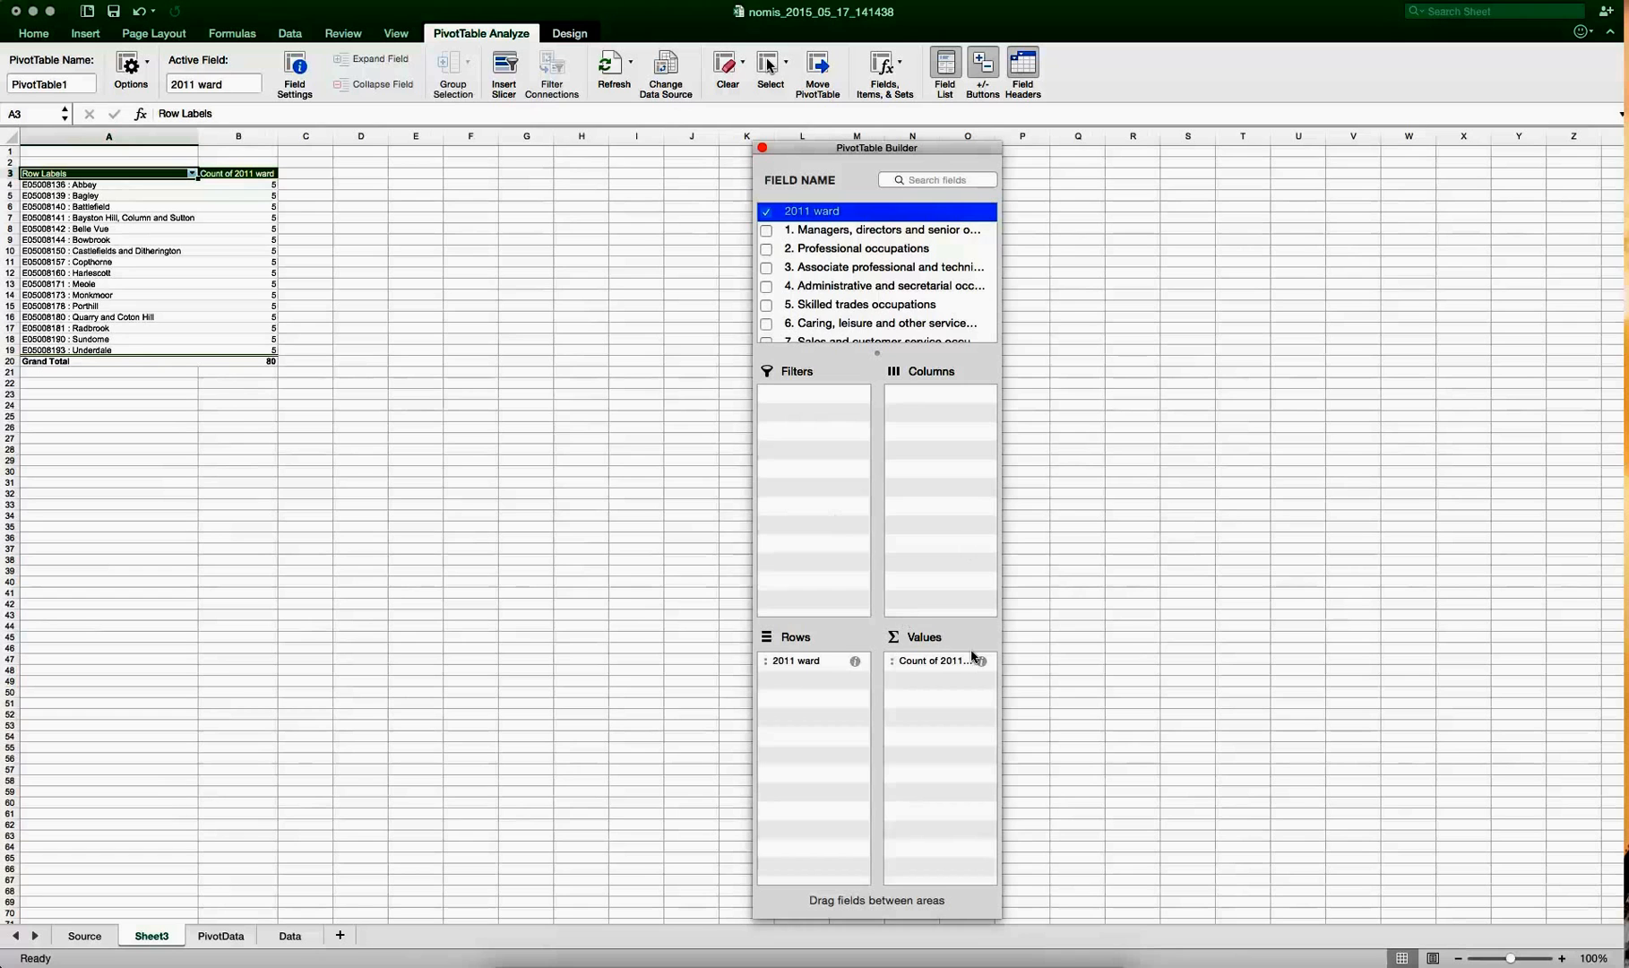
- Add the Age Group field as a counted value and as a second row level beneath 2011 ward
scroll(845, 278, "down", 2)
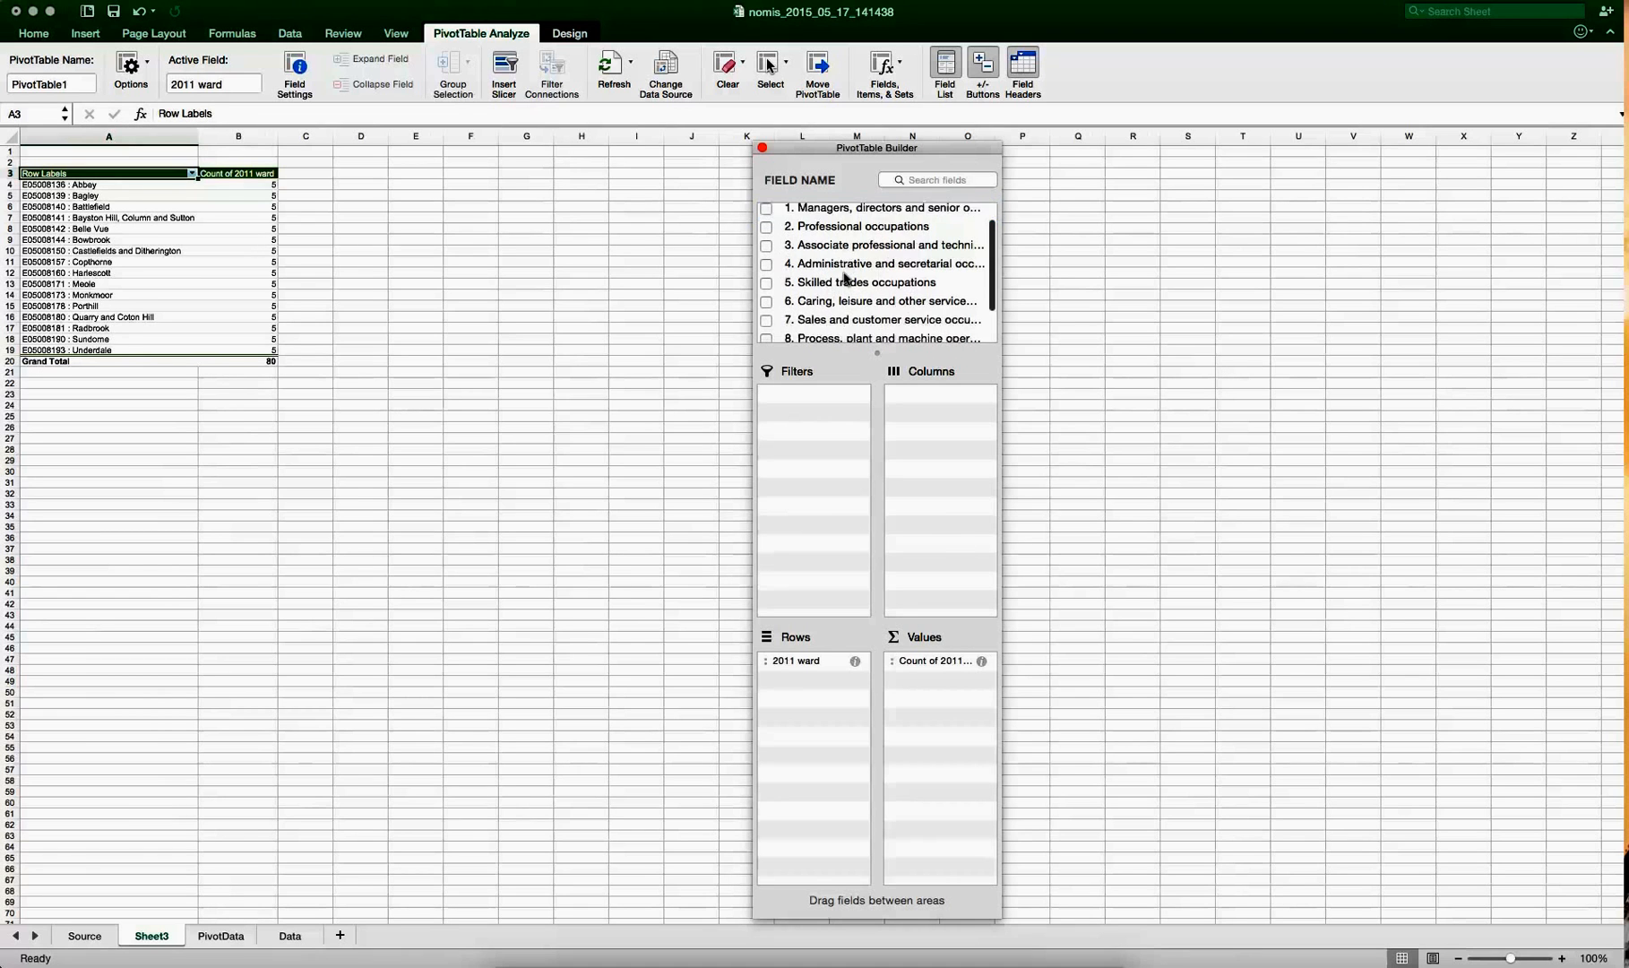
scroll(845, 278, "down", 2)
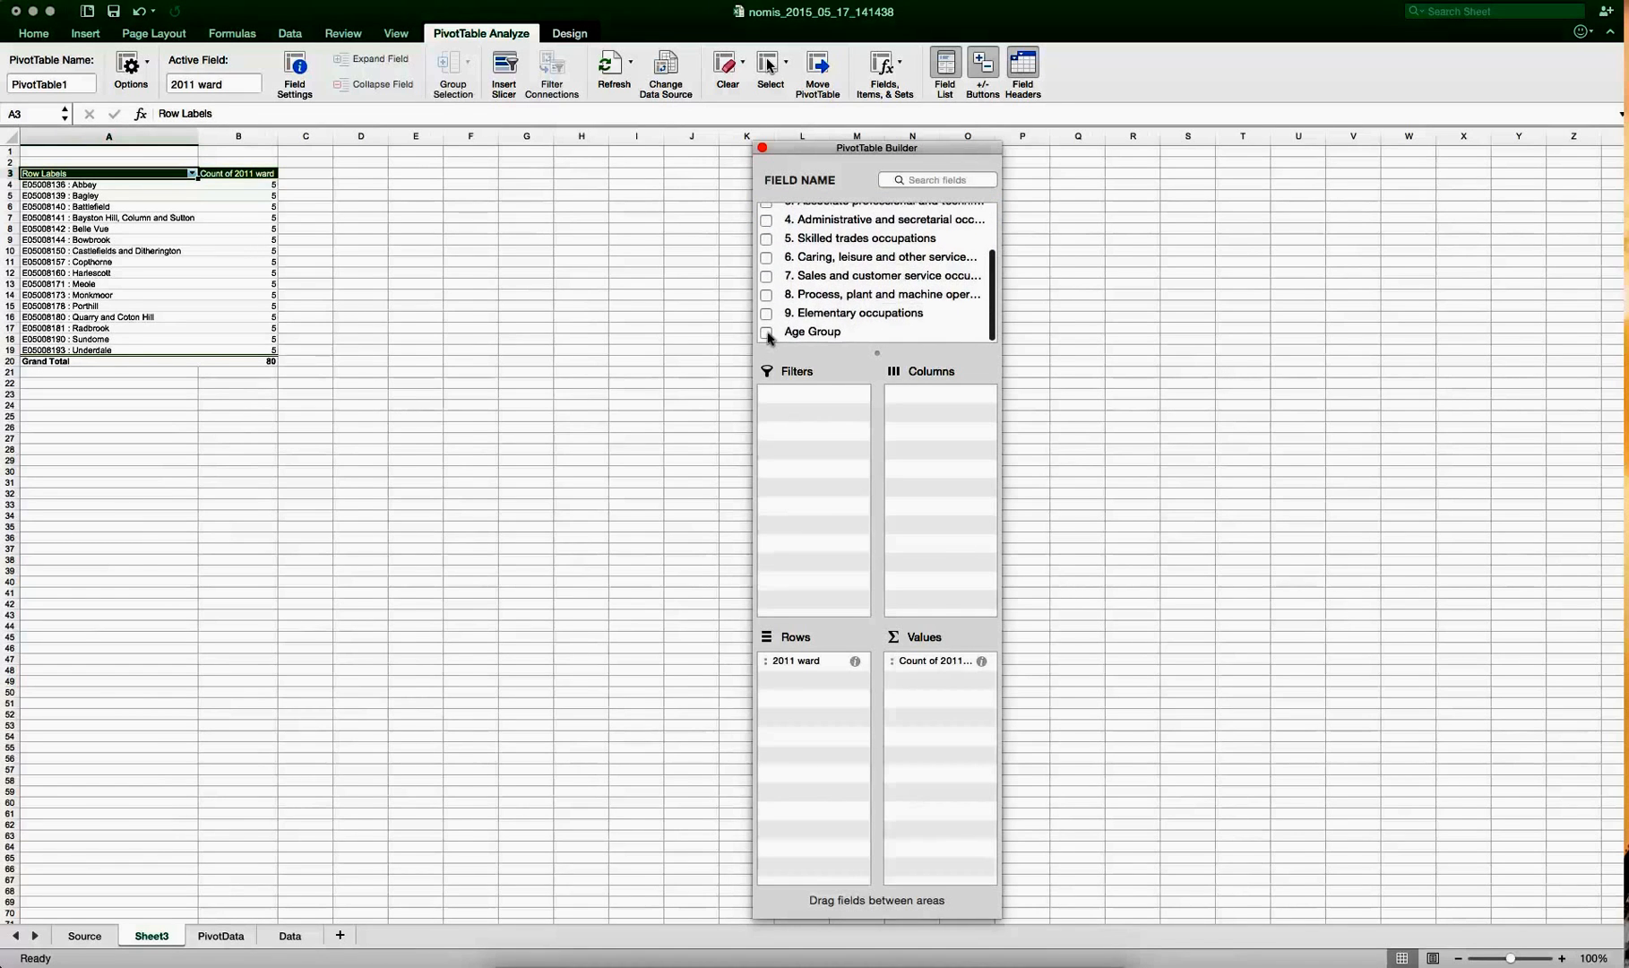
left_click(767, 333)
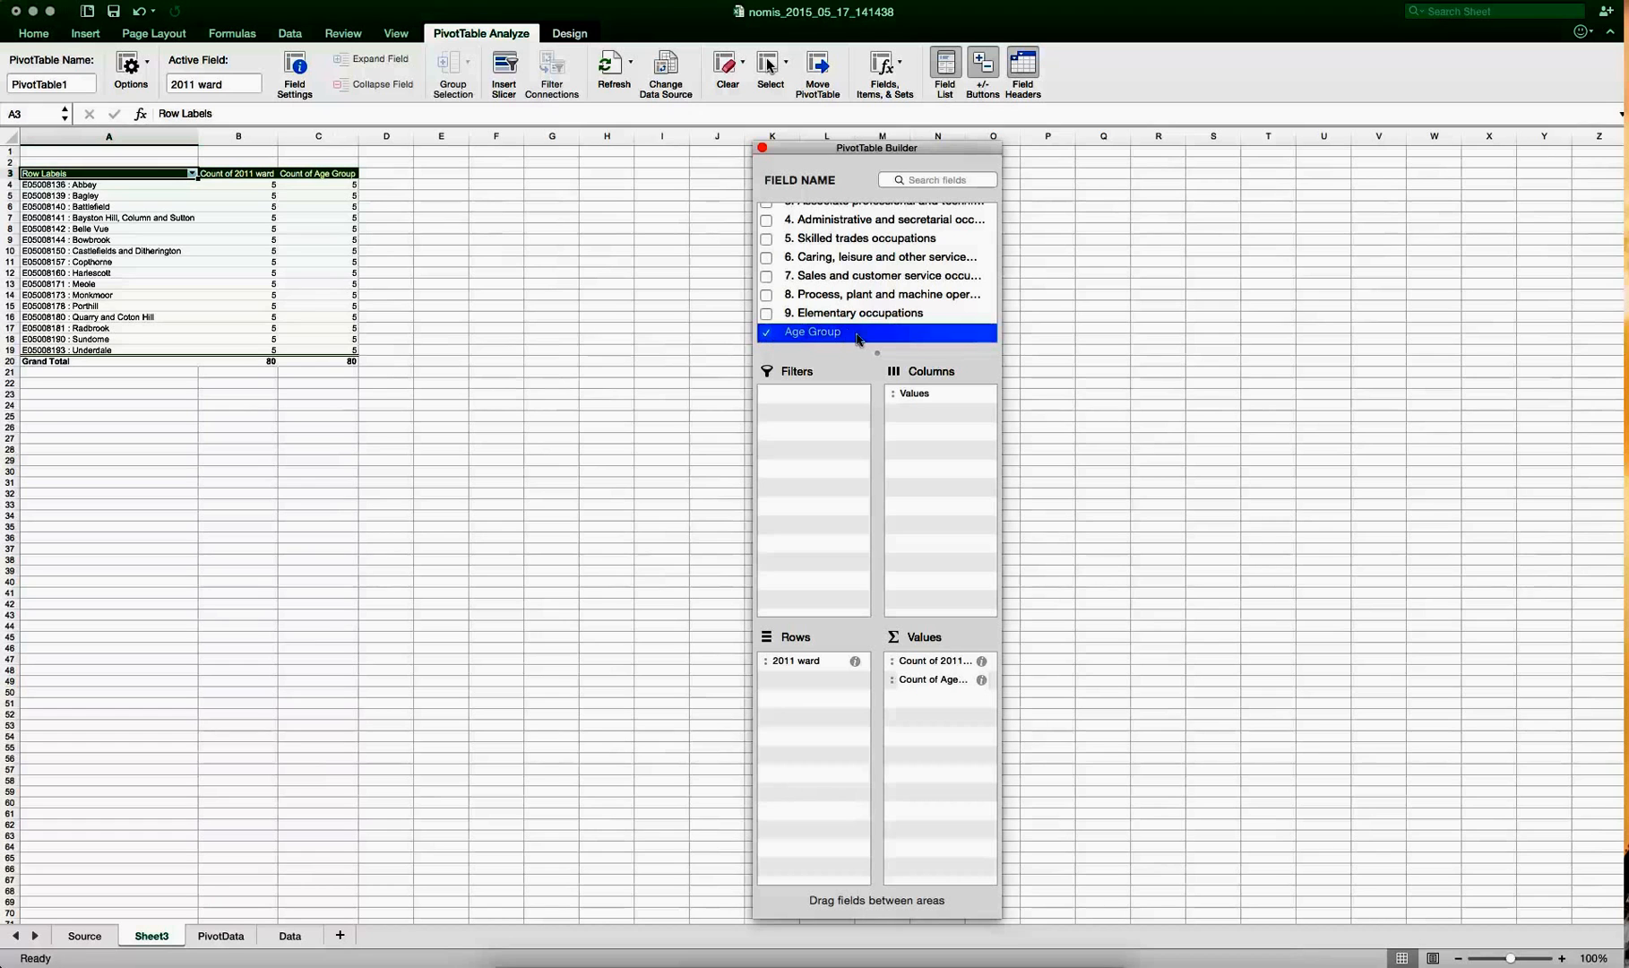
left_click_drag(824, 337, 809, 669)
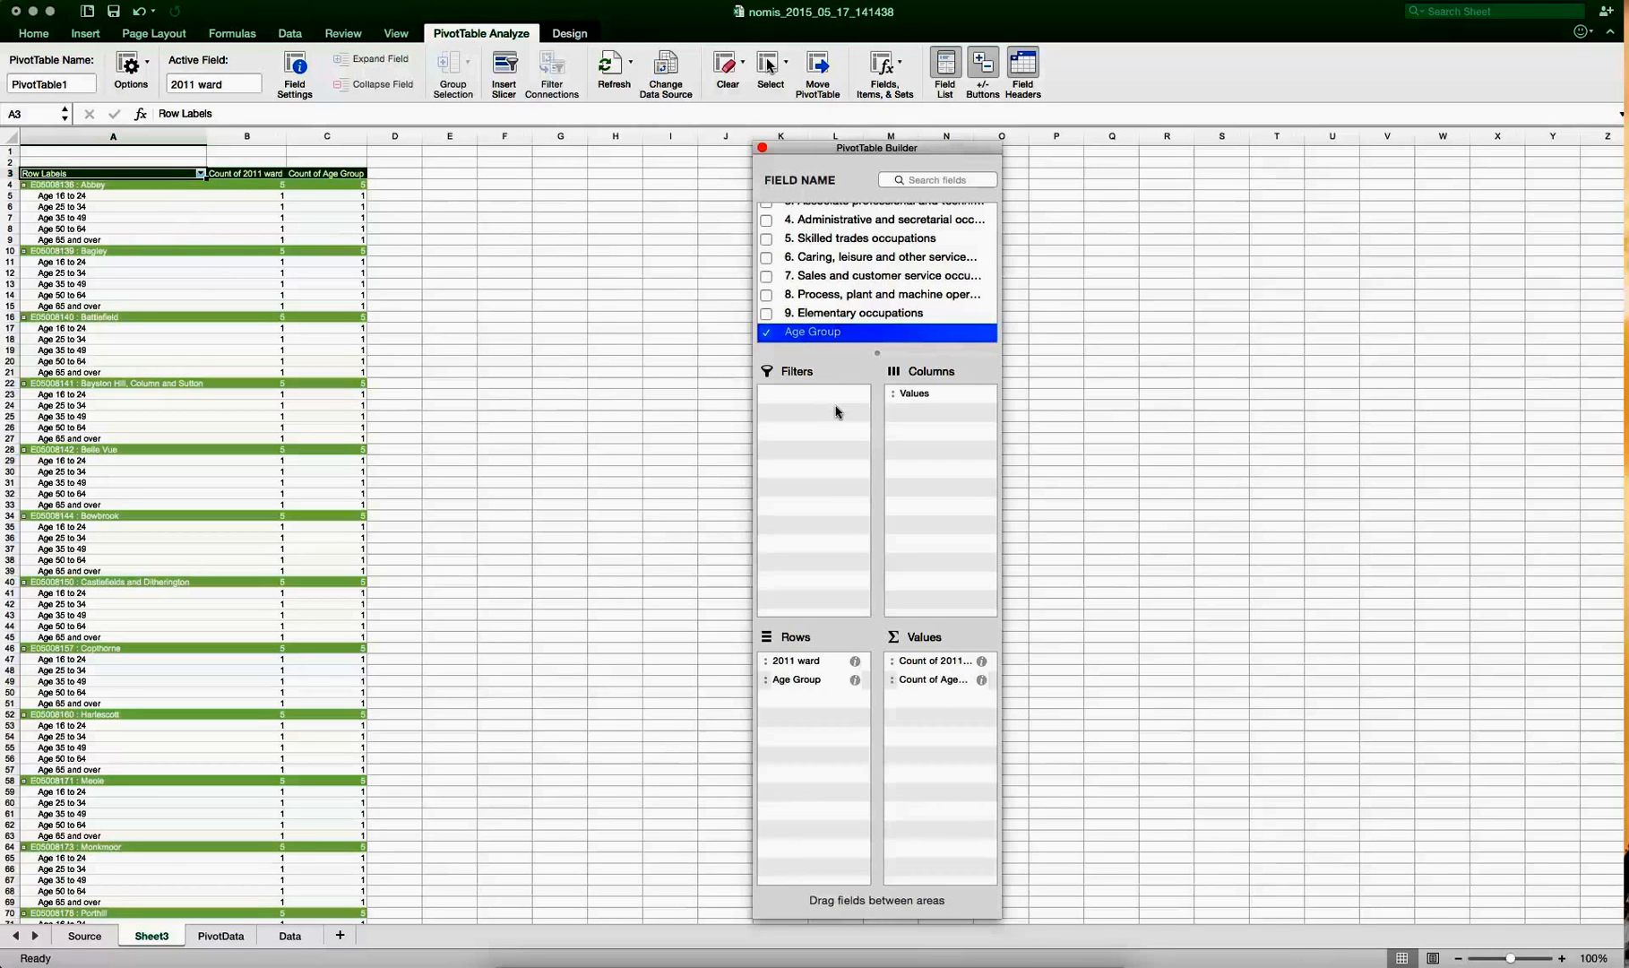
scroll(851, 309, "up", 3)
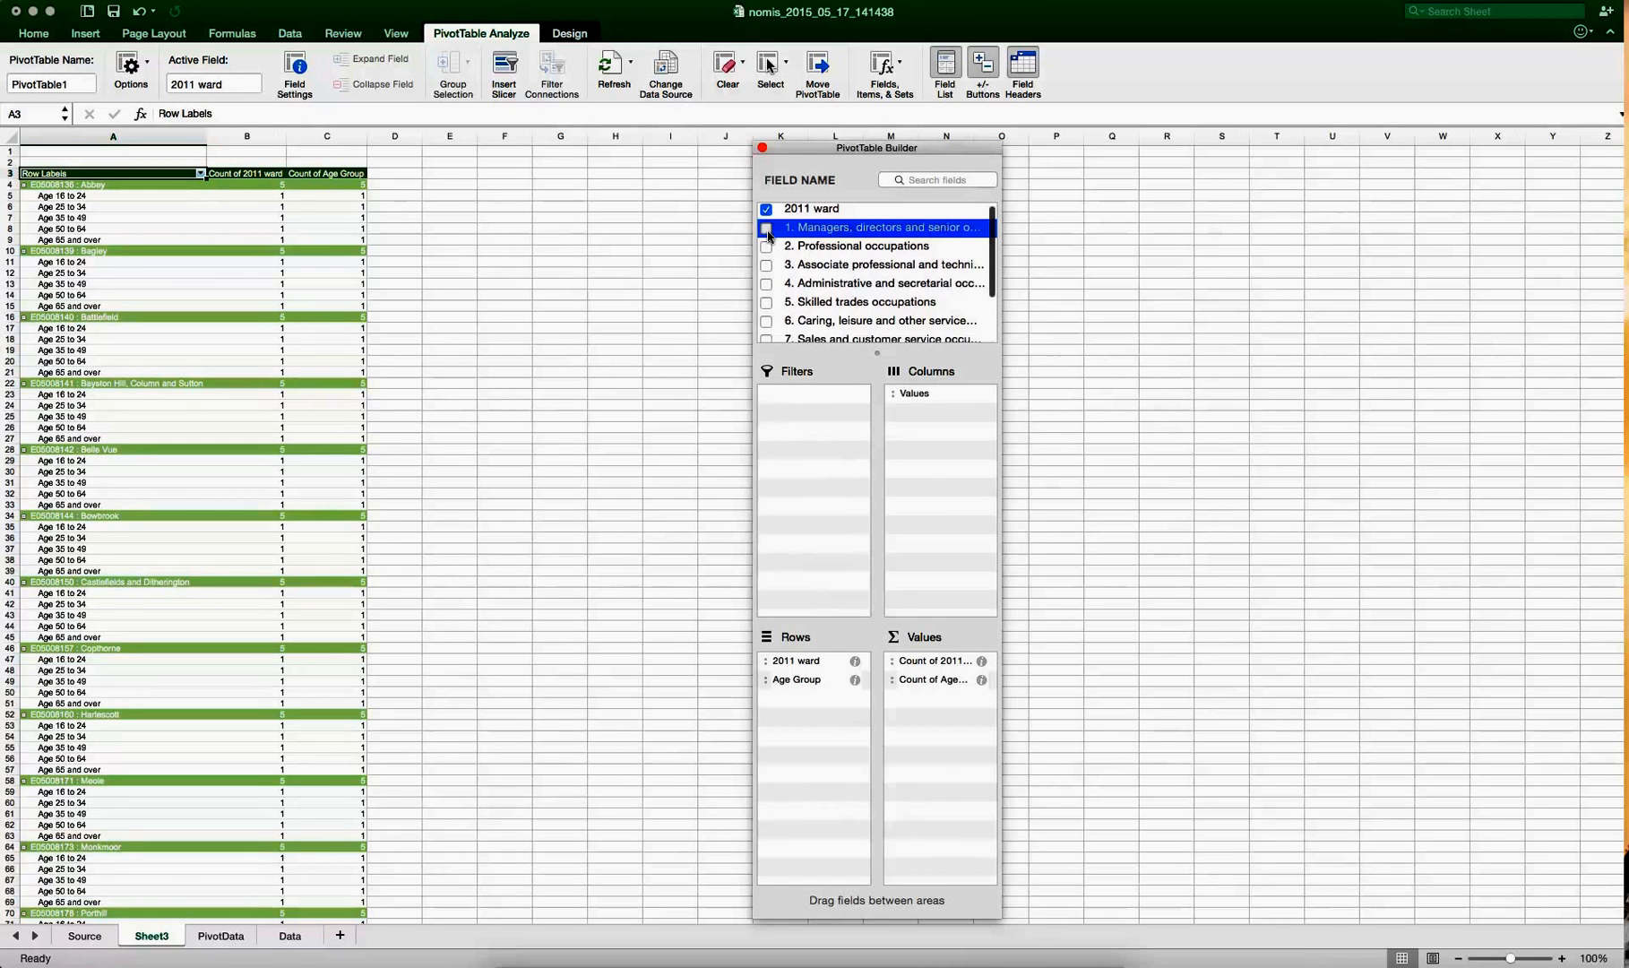
- Add field 1 (Managers, directors and senior officials), field 2 (Professional occupations) and field 3 (Associate professional and technical occupations) to the PivotTable
left_click(768, 233)
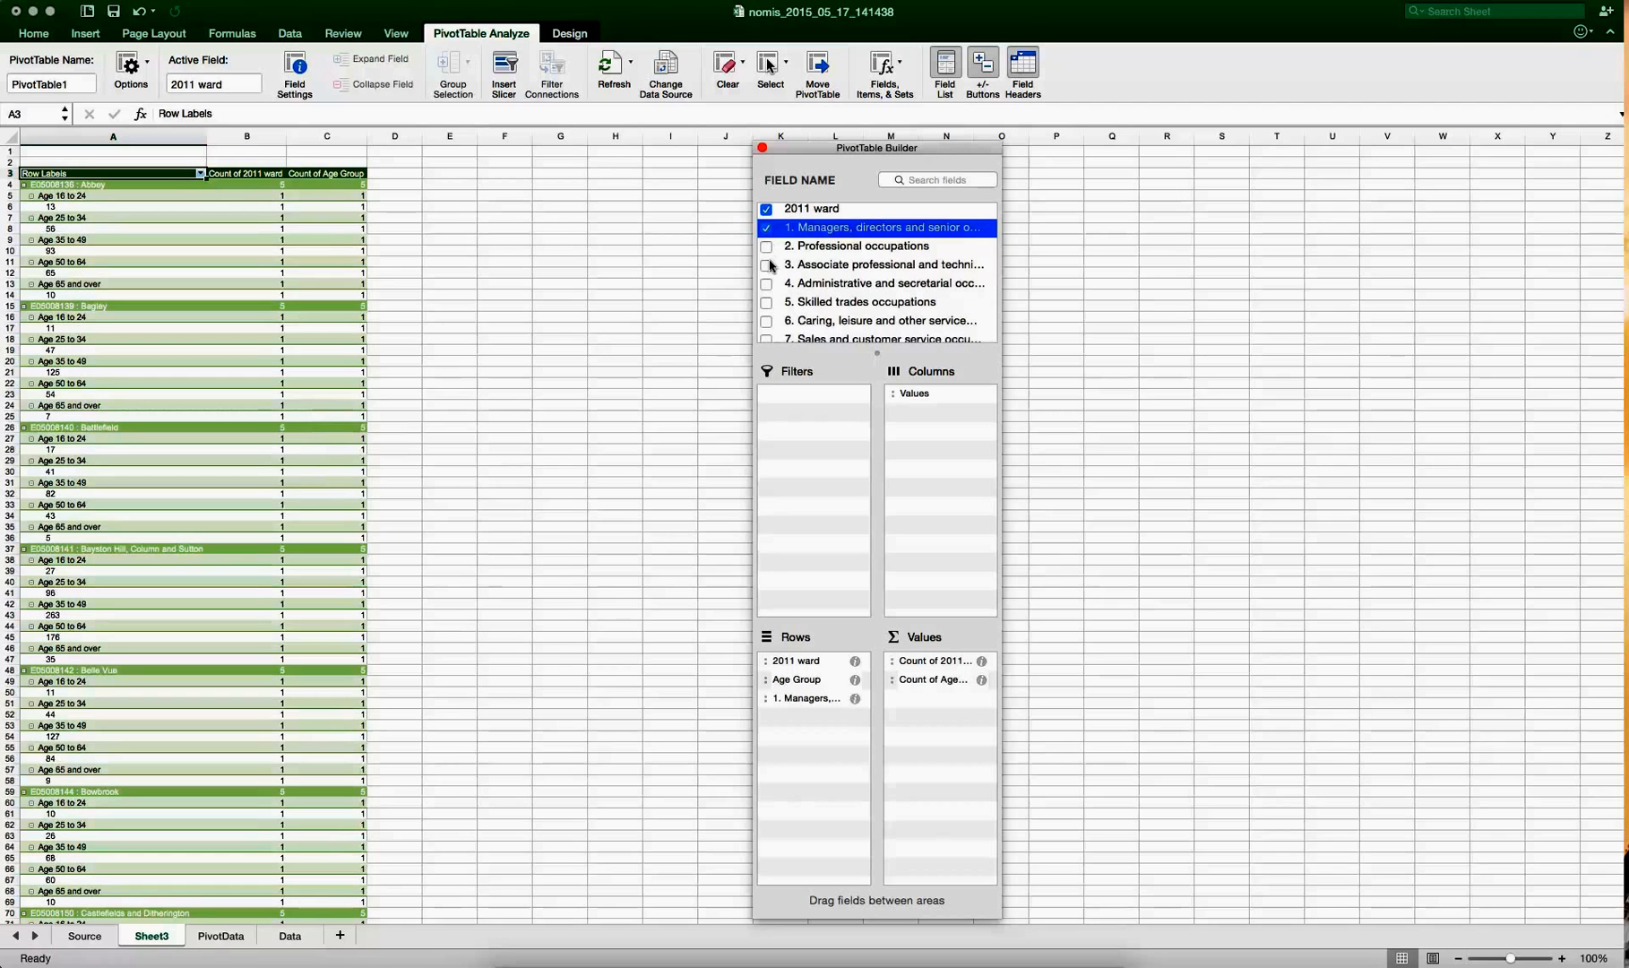
left_click(768, 249)
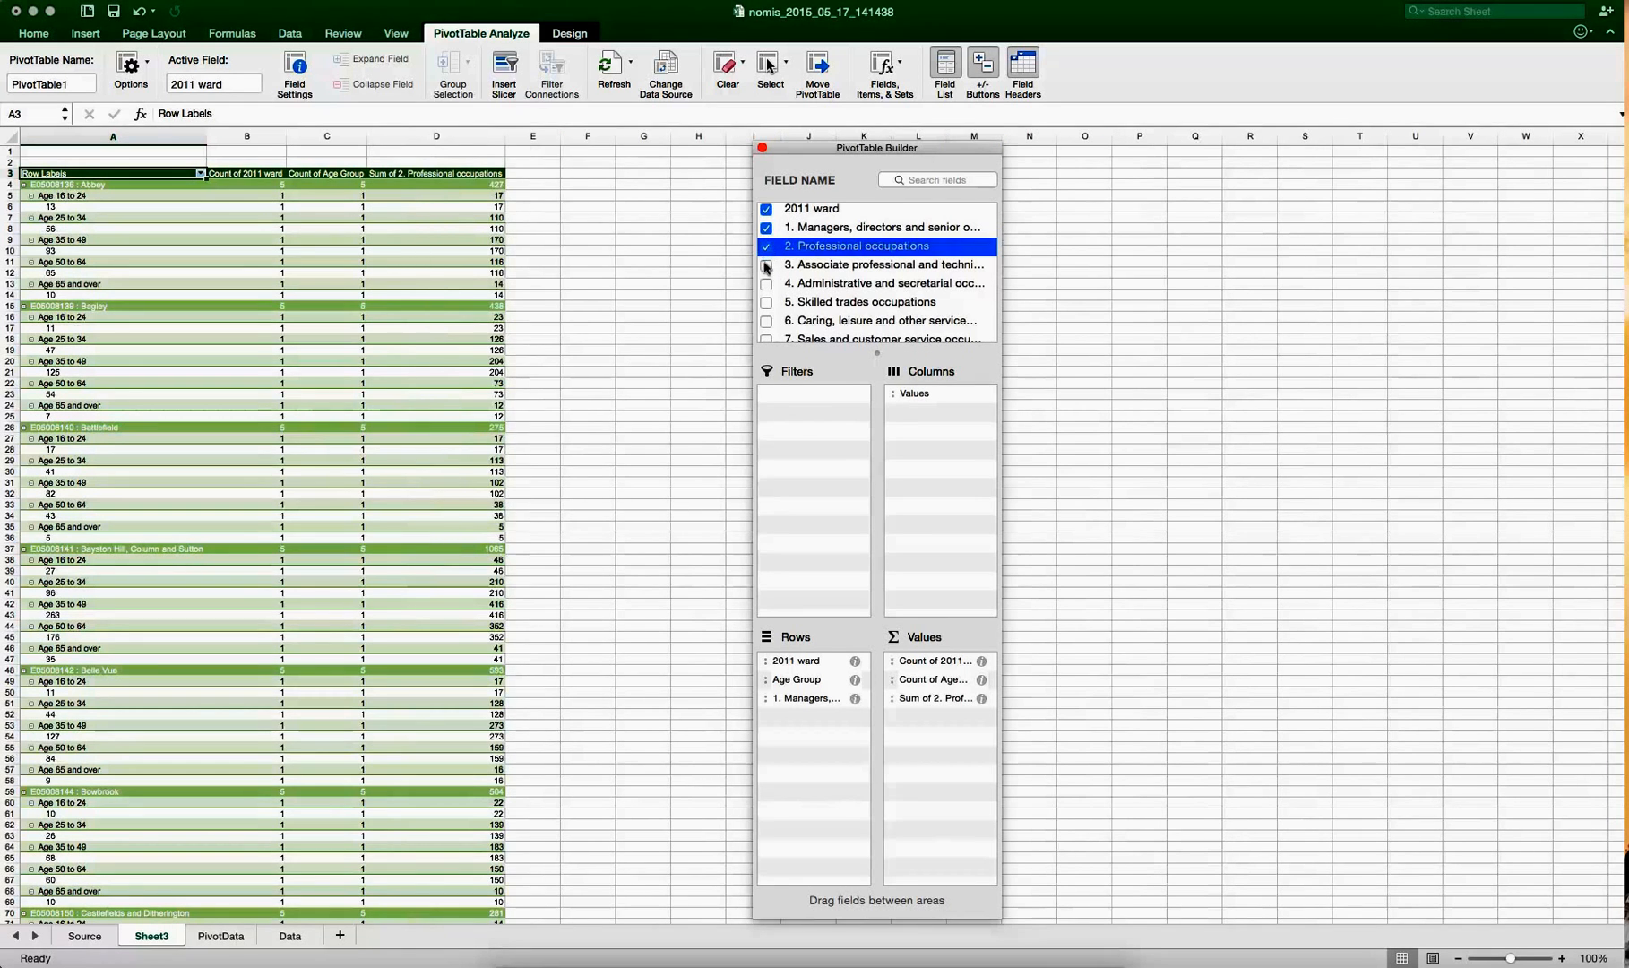
left_click(768, 267)
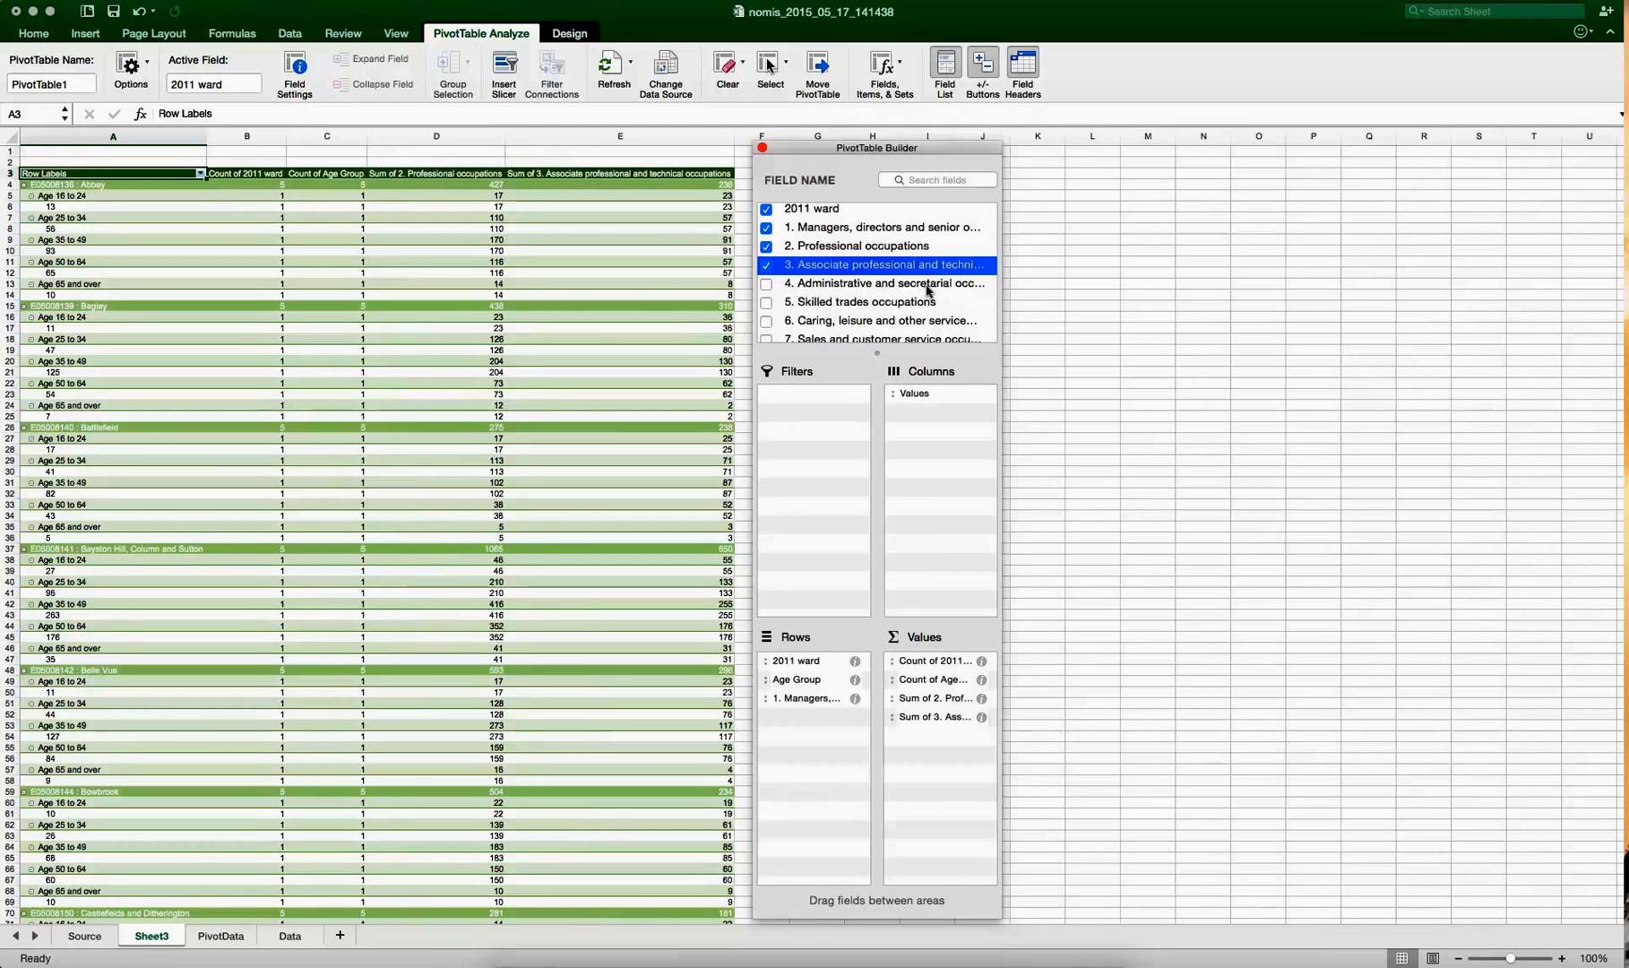
scroll(928, 289, "down", 3)
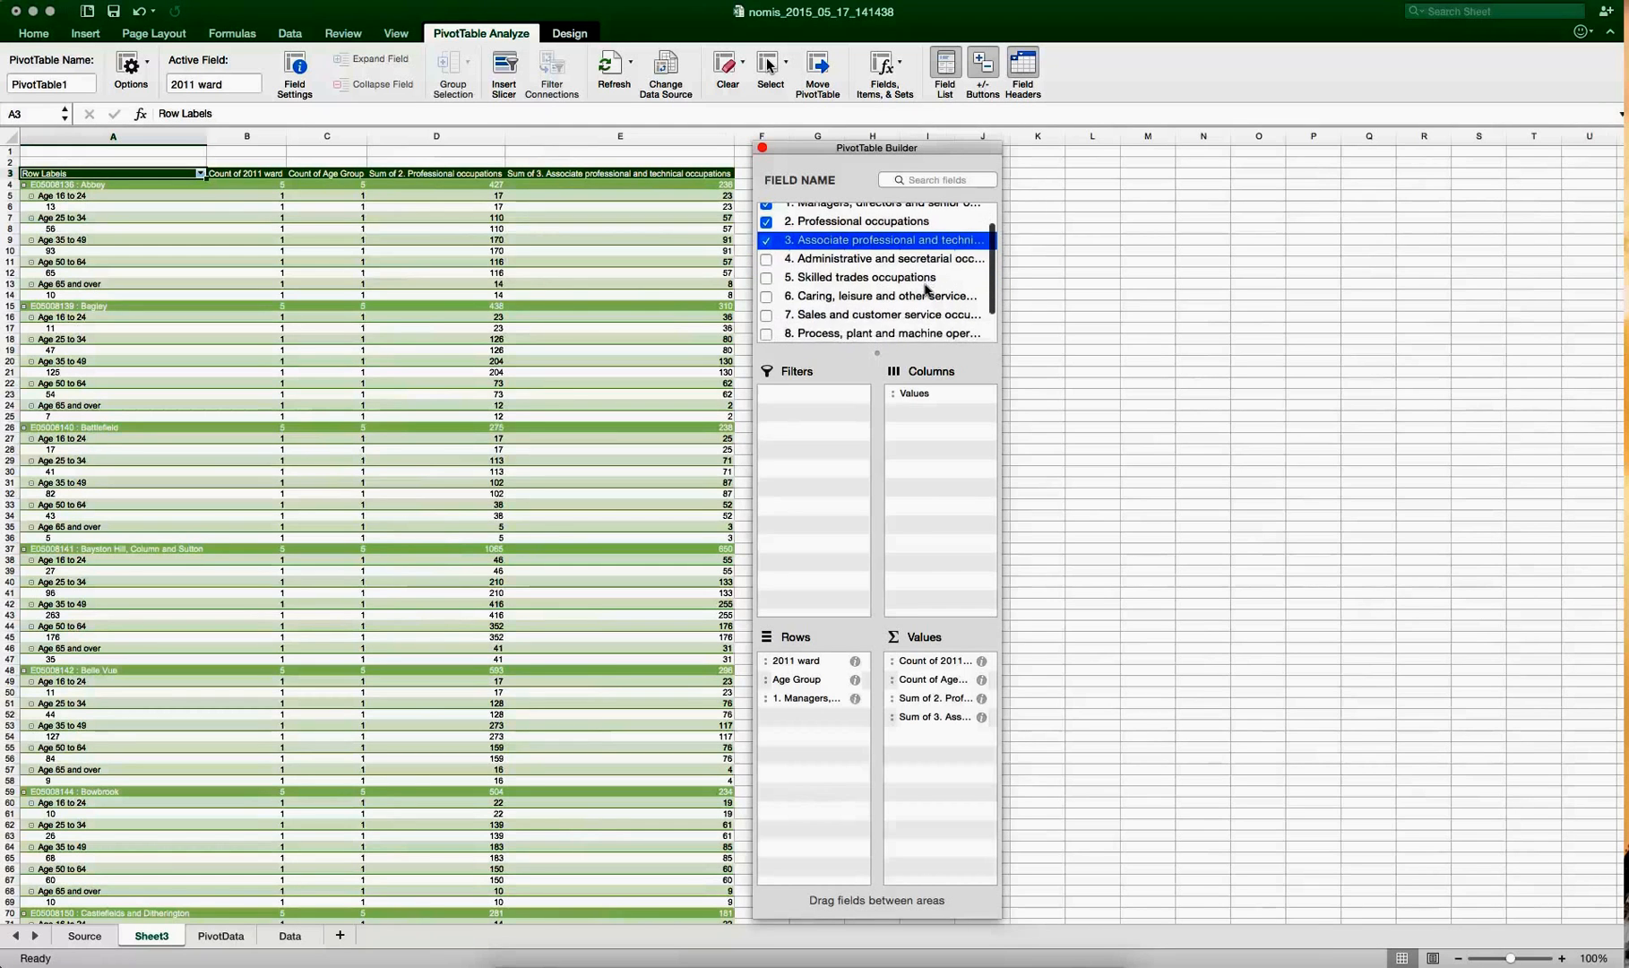
scroll(927, 289, "up", 3)
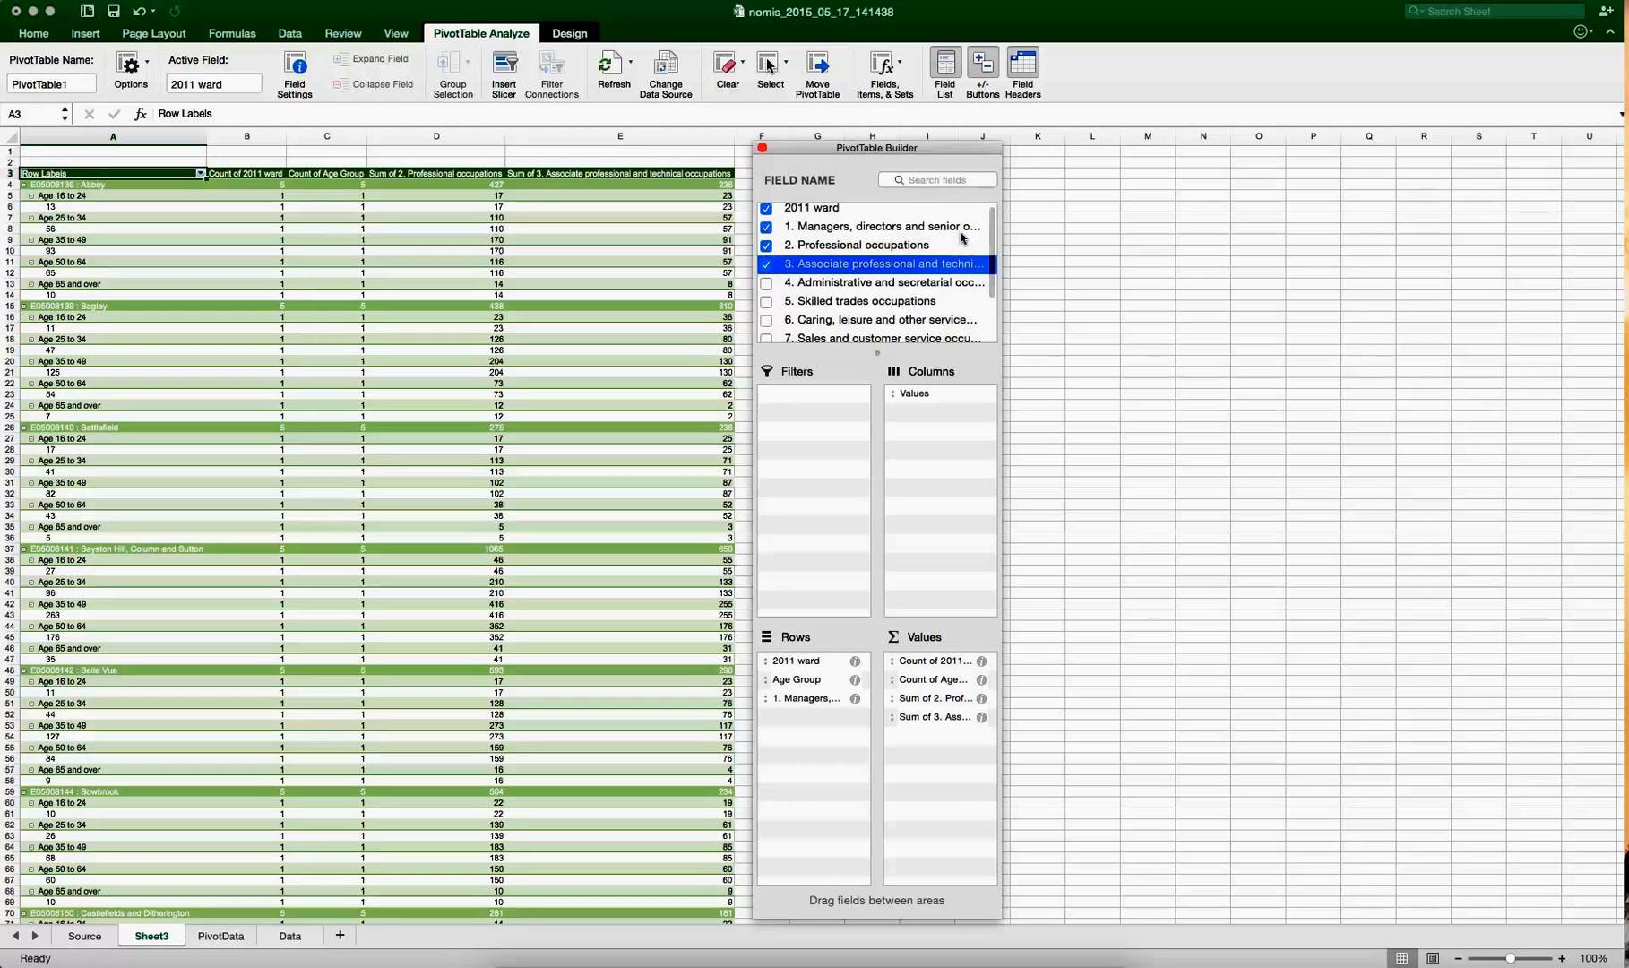
- Remove both Count fields from the values, make 1. Managers, directors and senior officials a summed value, and move the PivotTable Builder clear of the table
mouse_move(932, 664)
left_mouse_down()
mouse_move(966, 665)
mouse_move(907, 666)
mouse_move(1064, 562)
left_mouse_up()
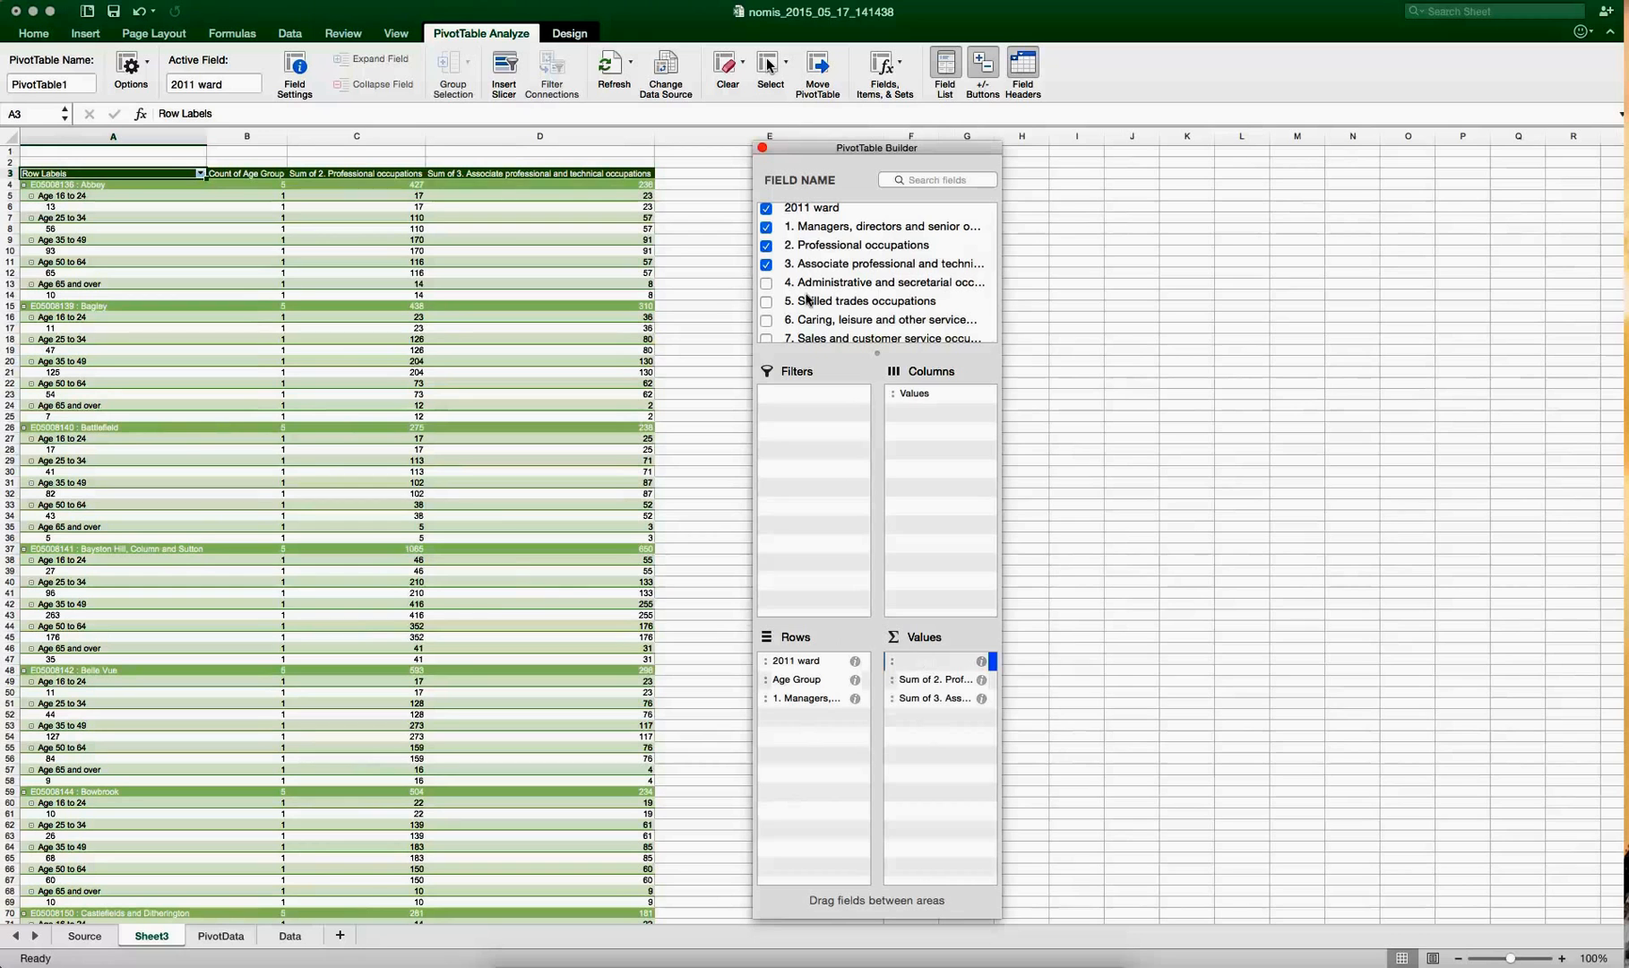
left_click(817, 231)
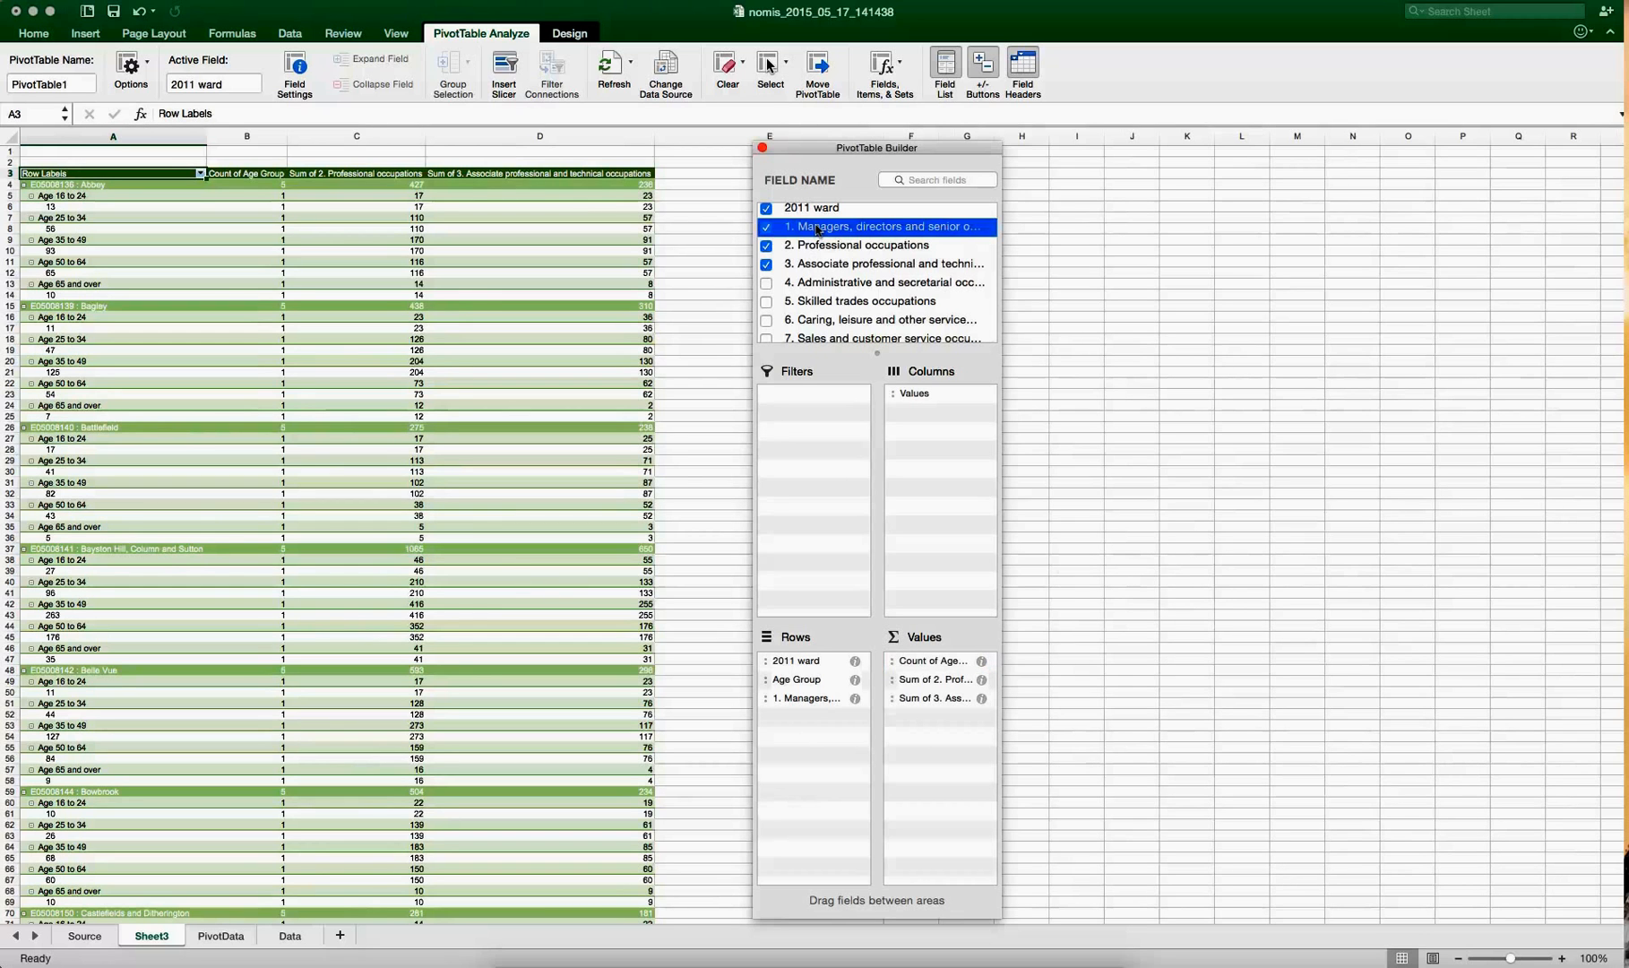
mouse_move(794, 700)
left_mouse_down()
mouse_move(946, 745)
mouse_move(938, 676)
mouse_move(890, 719)
left_mouse_up()
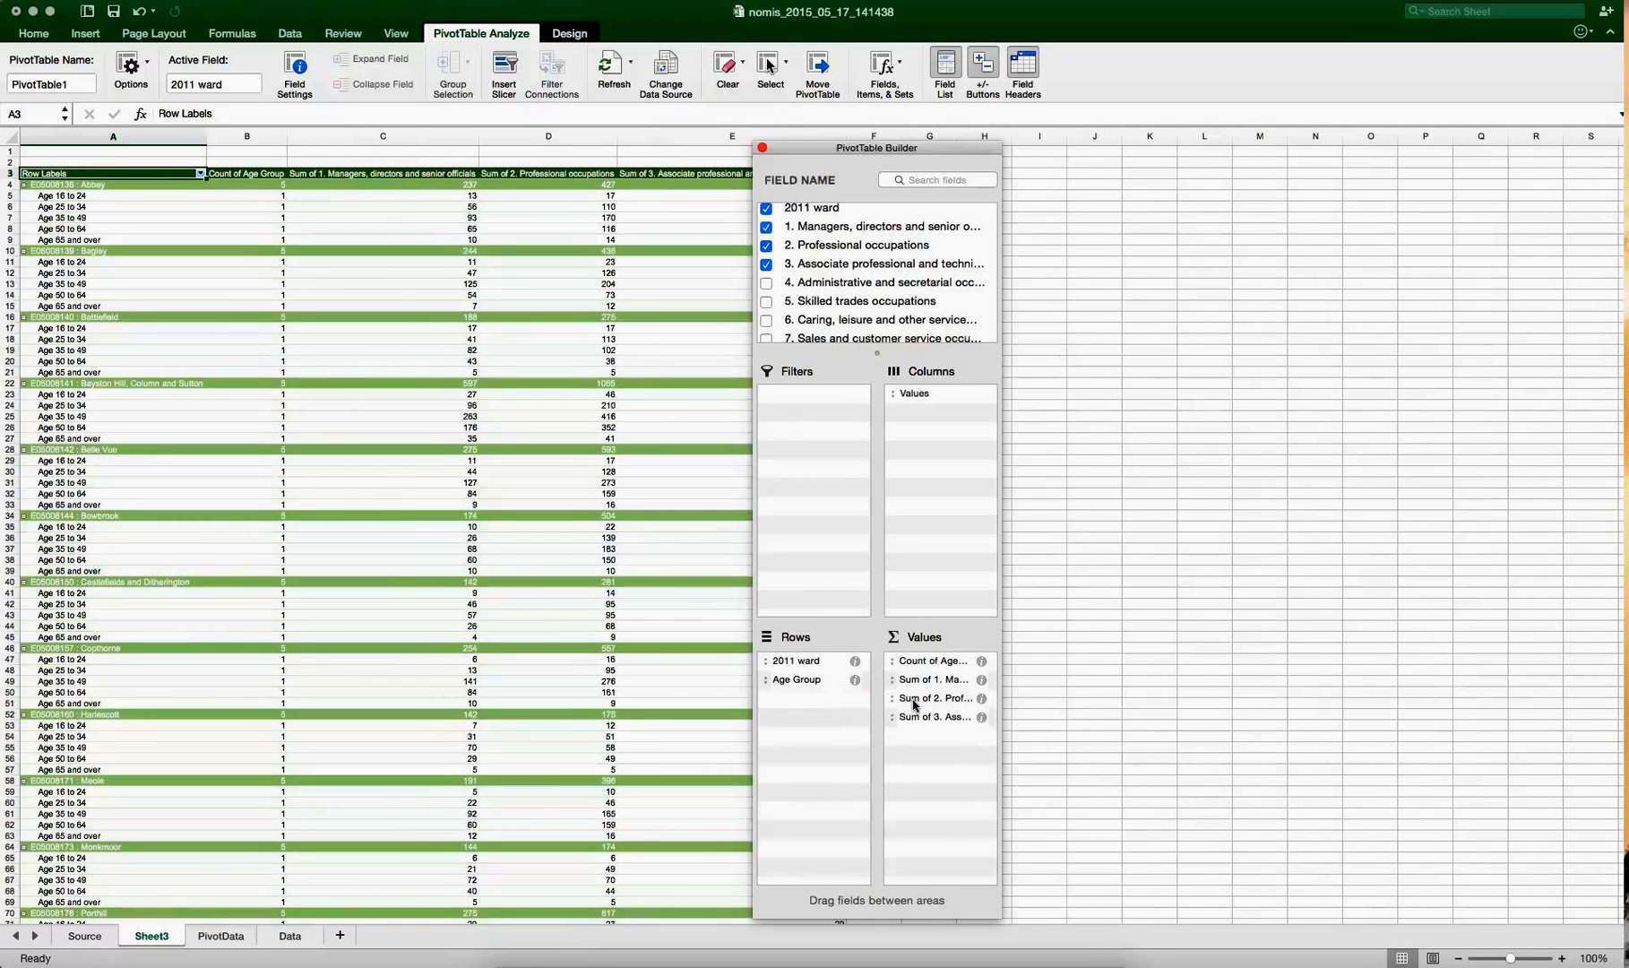
mouse_move(940, 660)
left_mouse_down()
mouse_move(1164, 553)
mouse_move(1131, 555)
left_mouse_up()
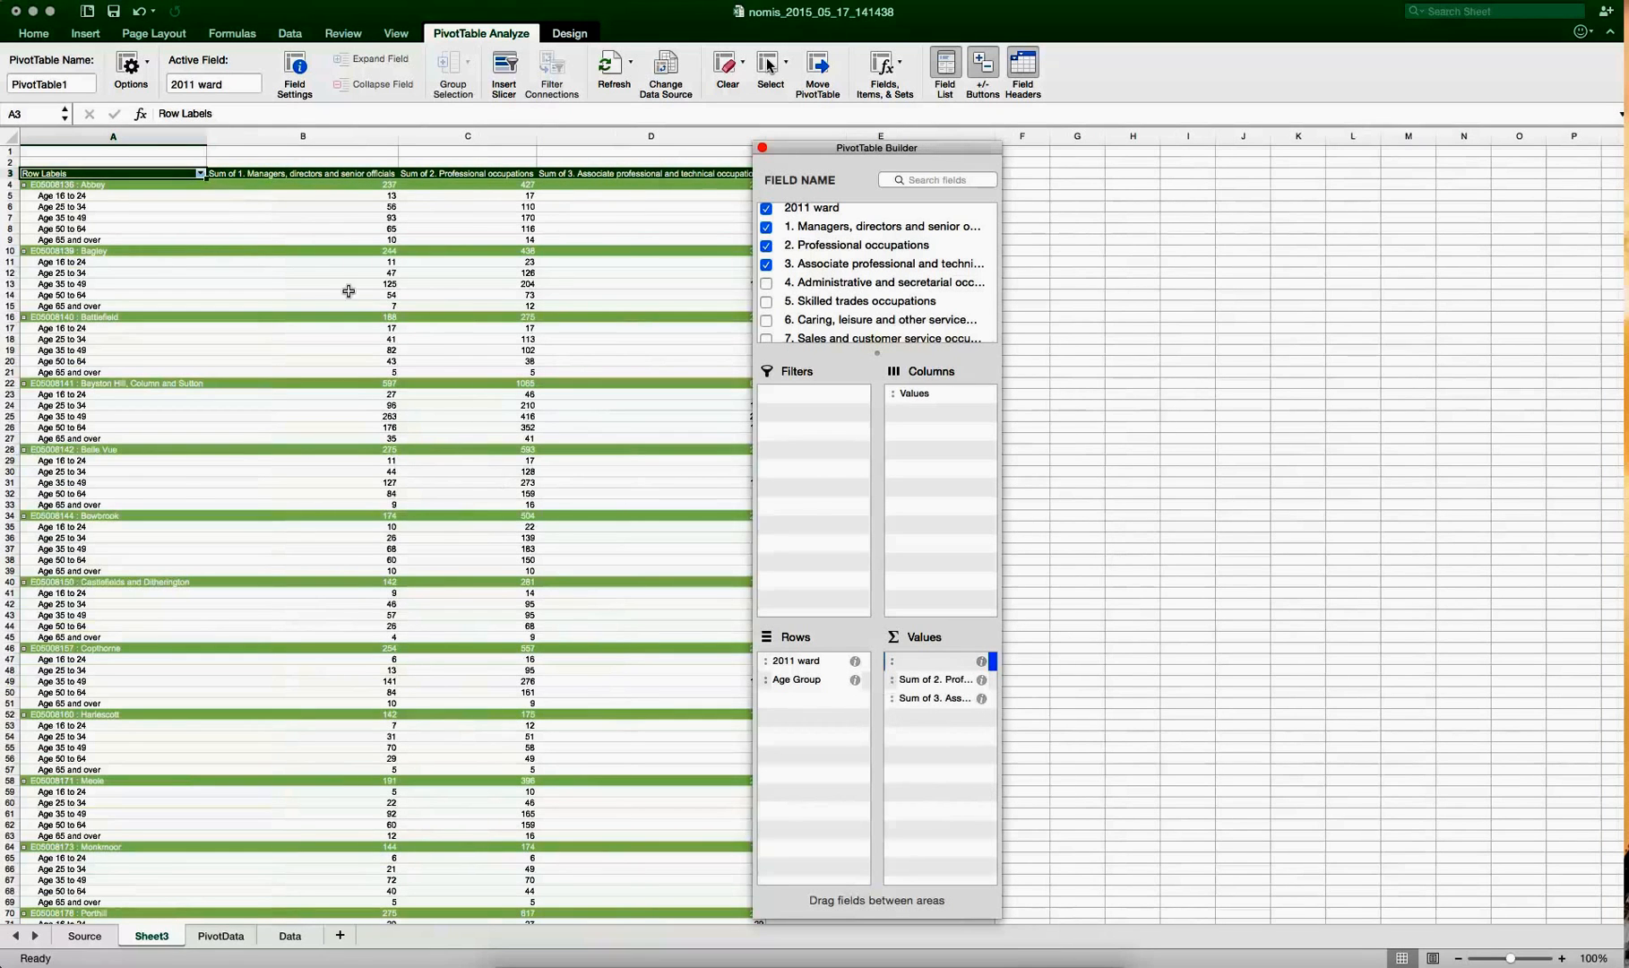
left_click_drag(836, 151, 1036, 160)
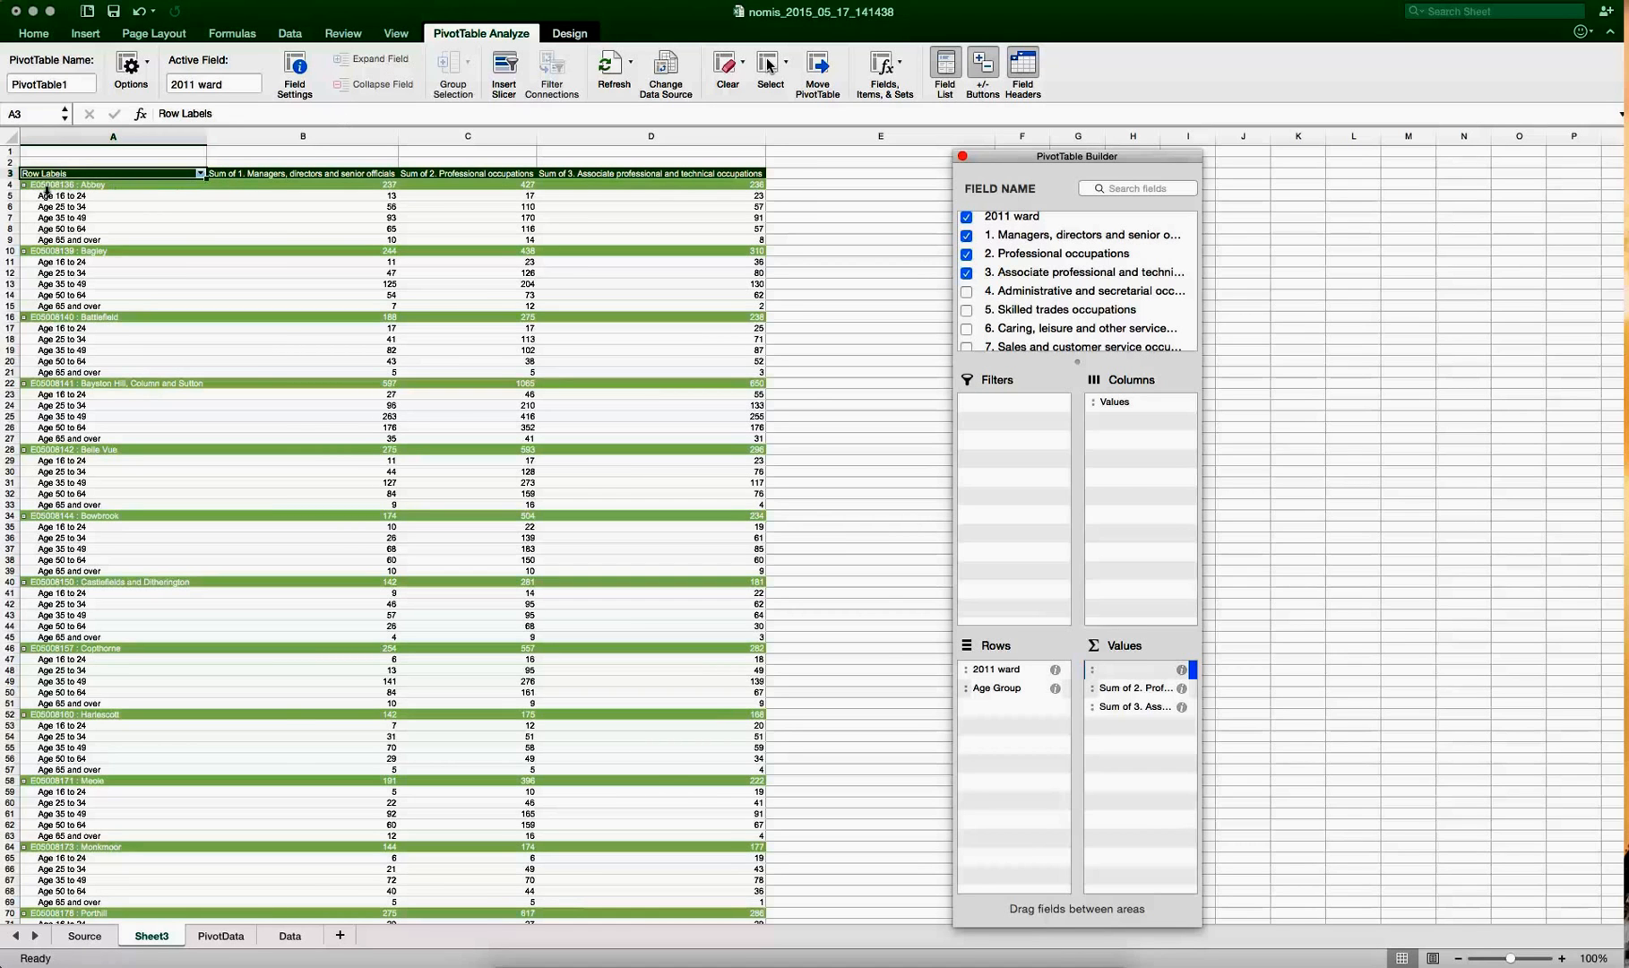
- Collapse the Abbey, Bagley, Battlefield and Bayston Hill, Column and Sutton wards, and expand the whole 2011 ward field again
left_click(25, 185)
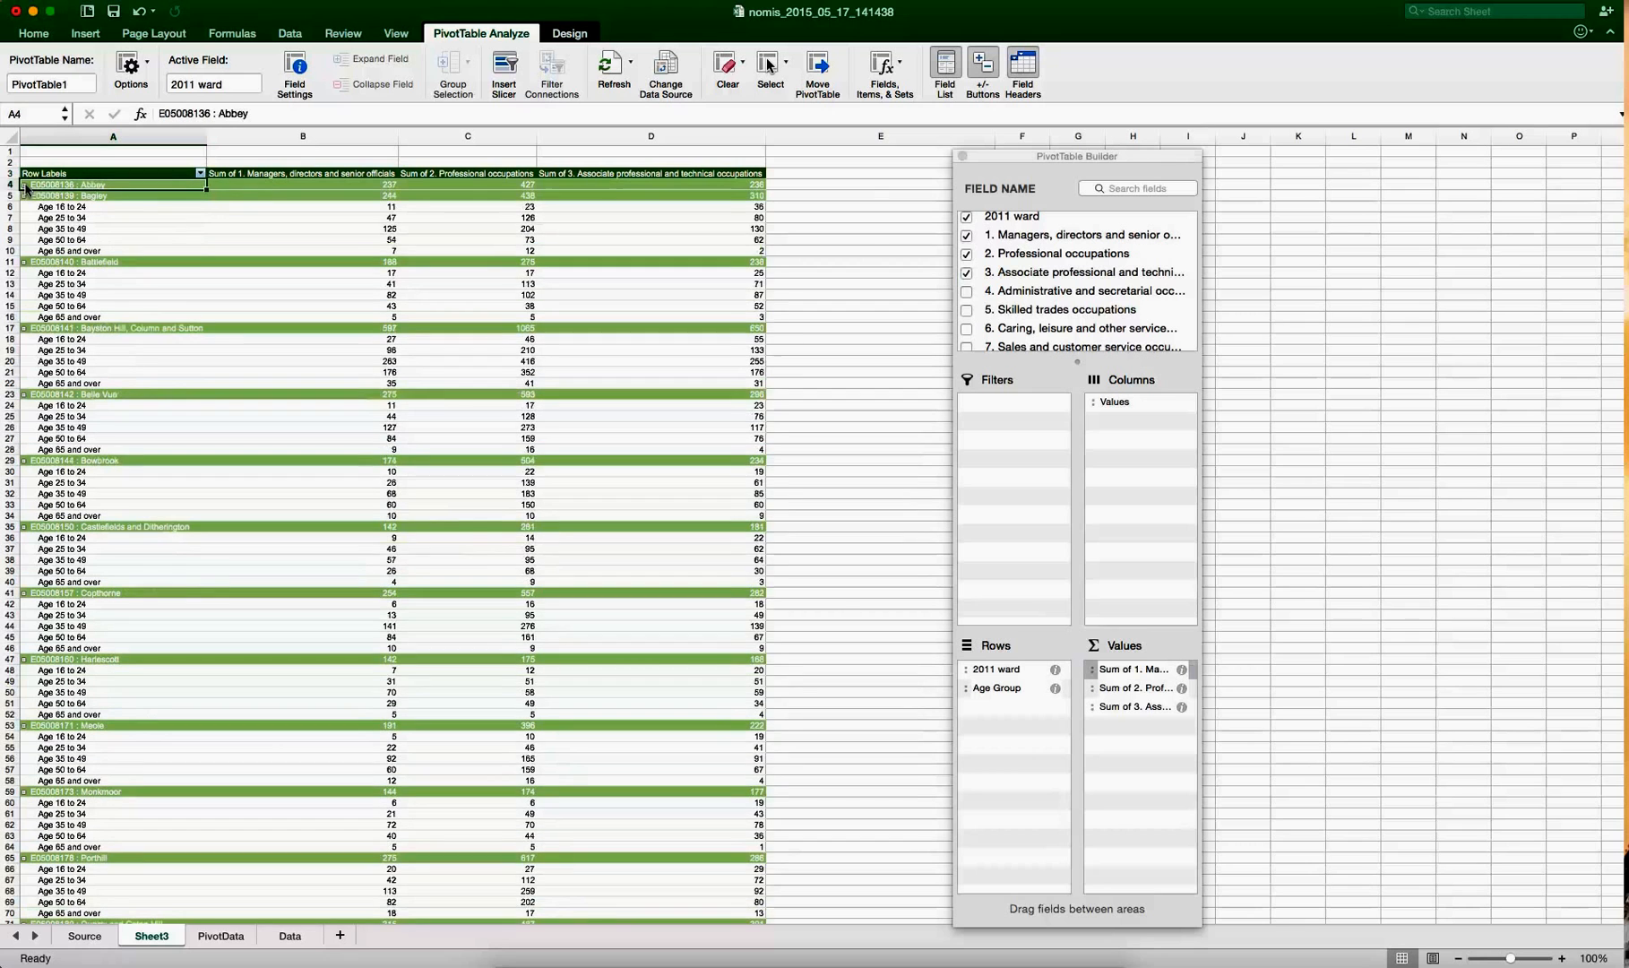
left_click(24, 196)
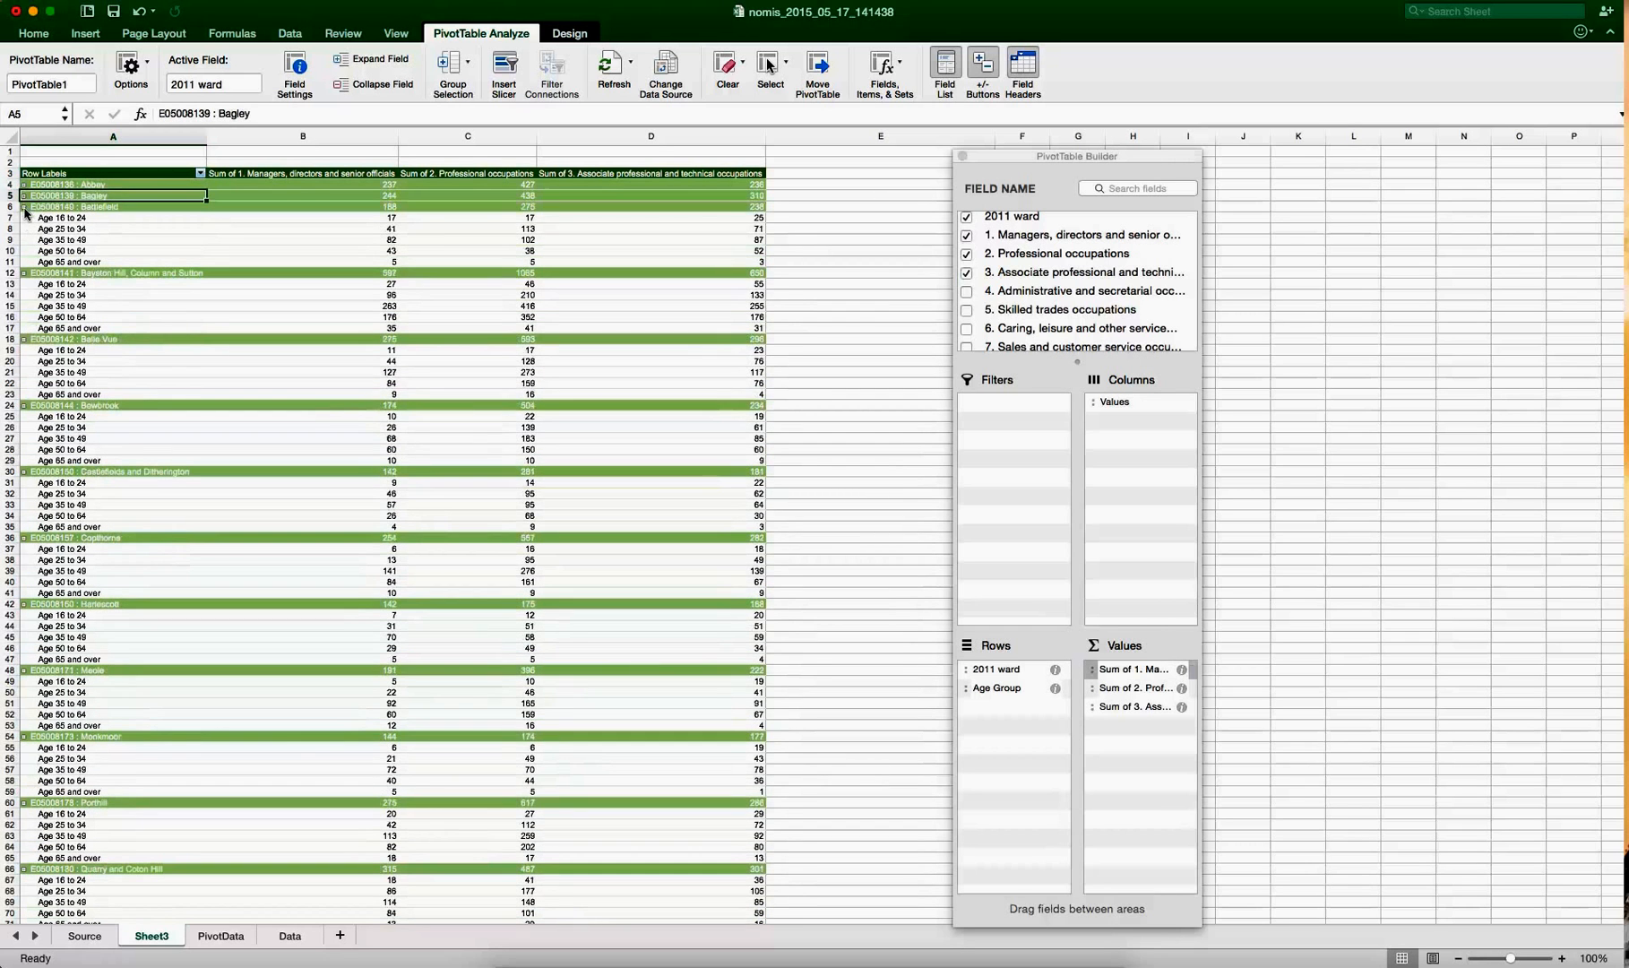
left_click(24, 208)
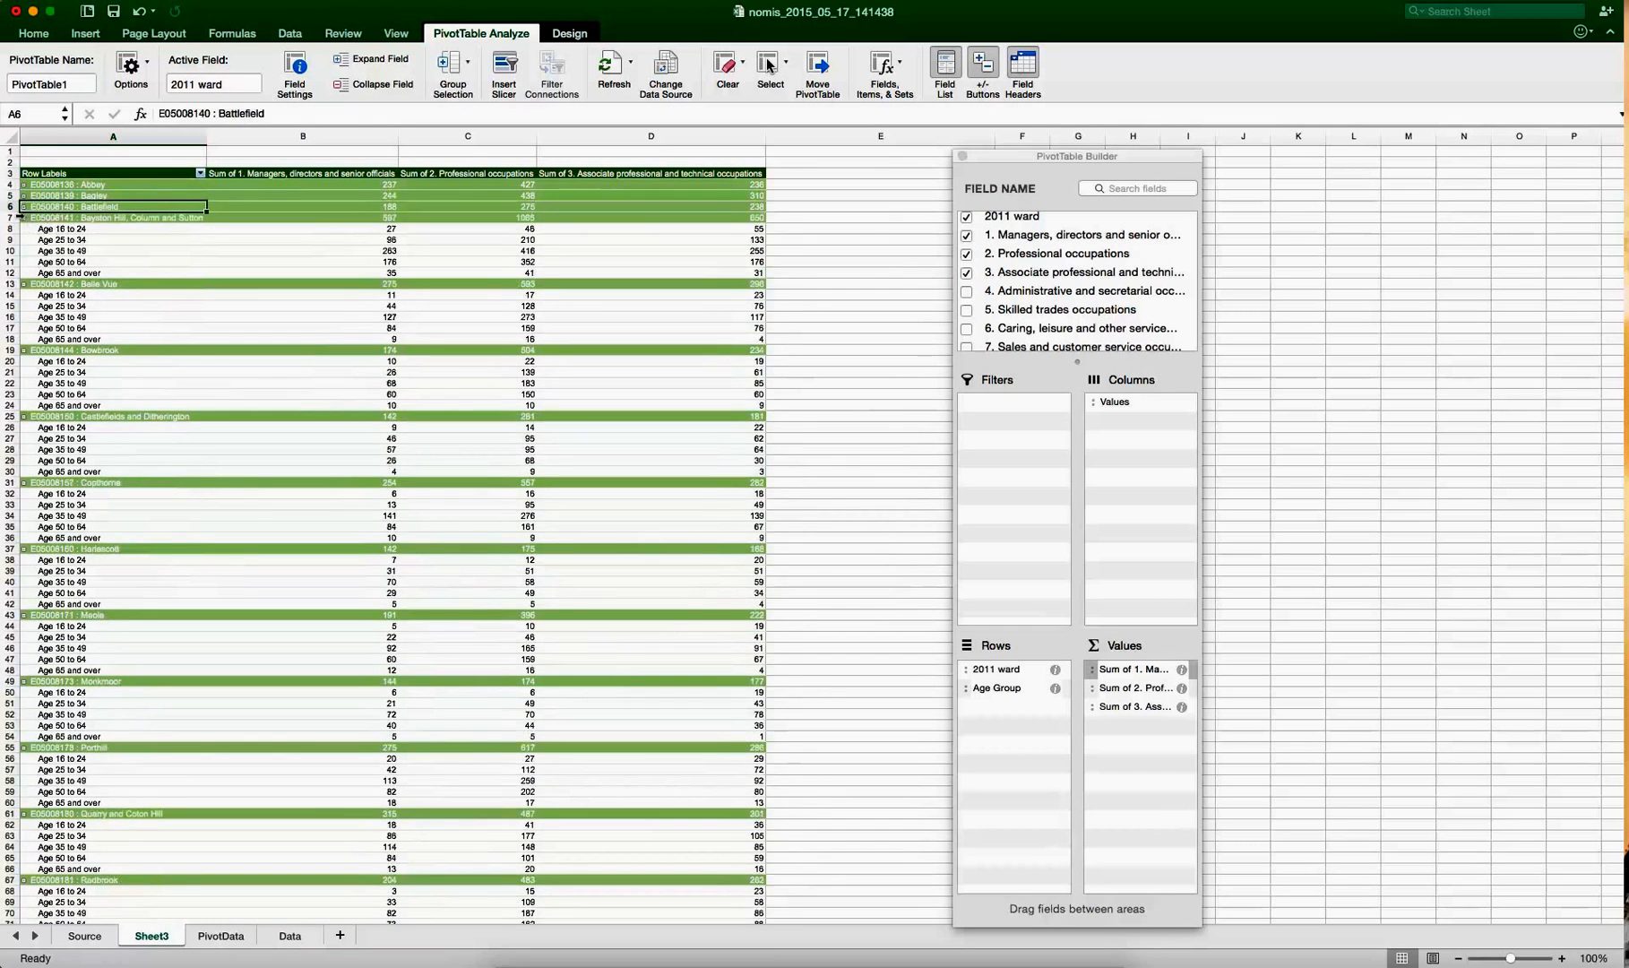
left_click(24, 219)
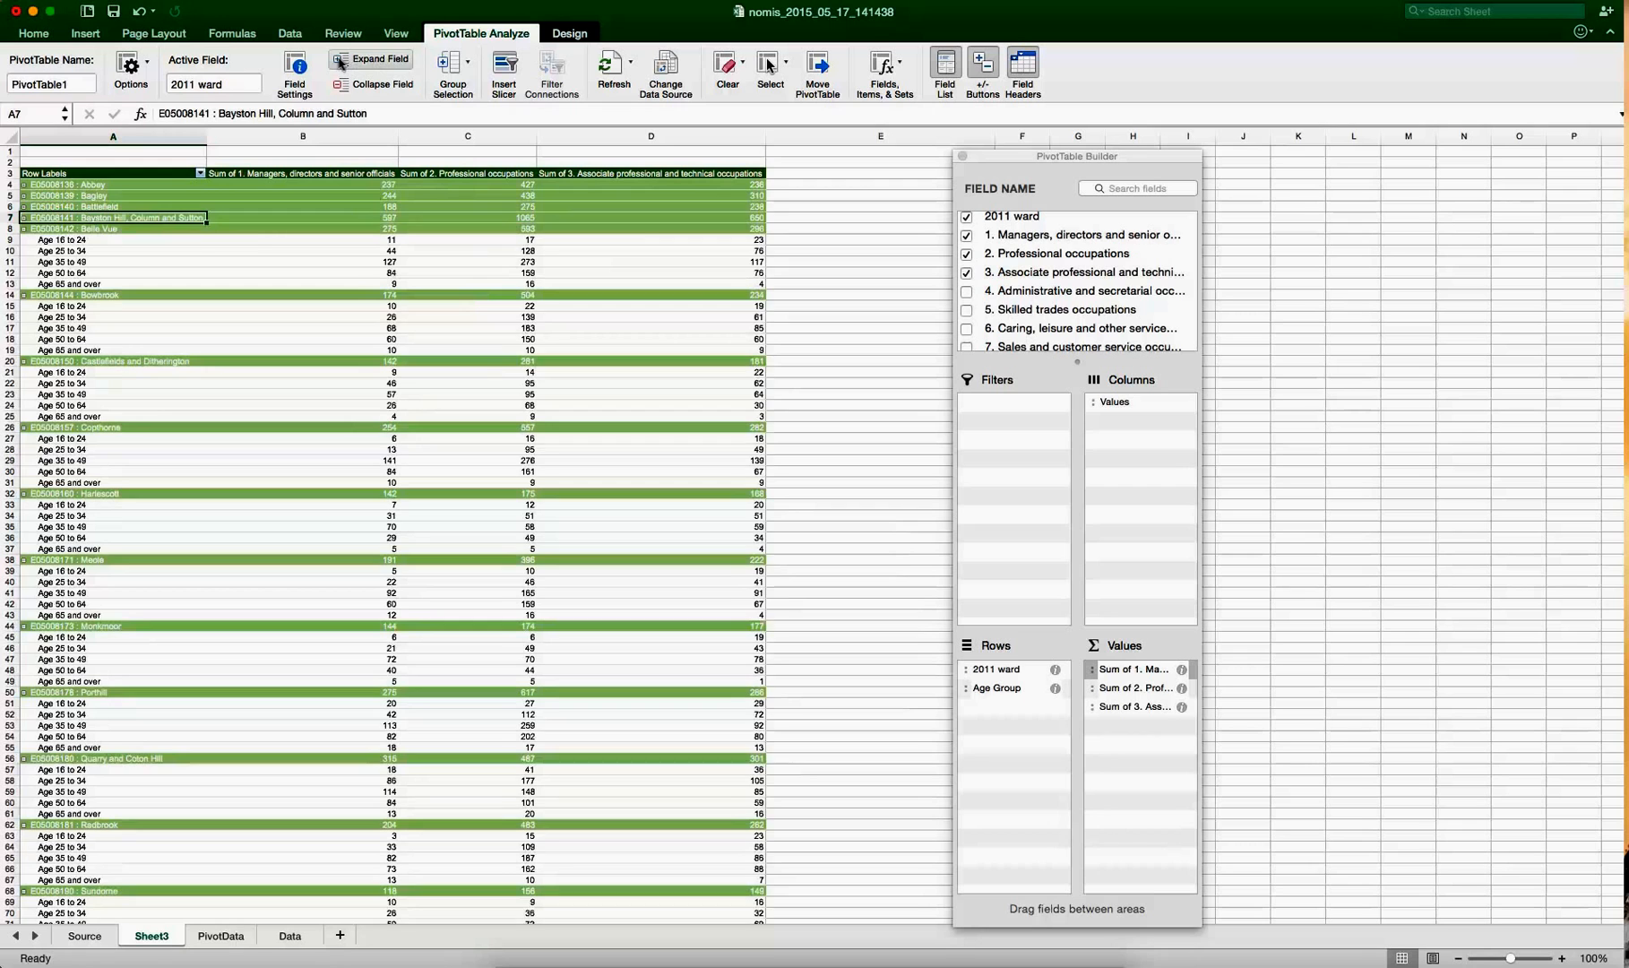
left_click(341, 62)
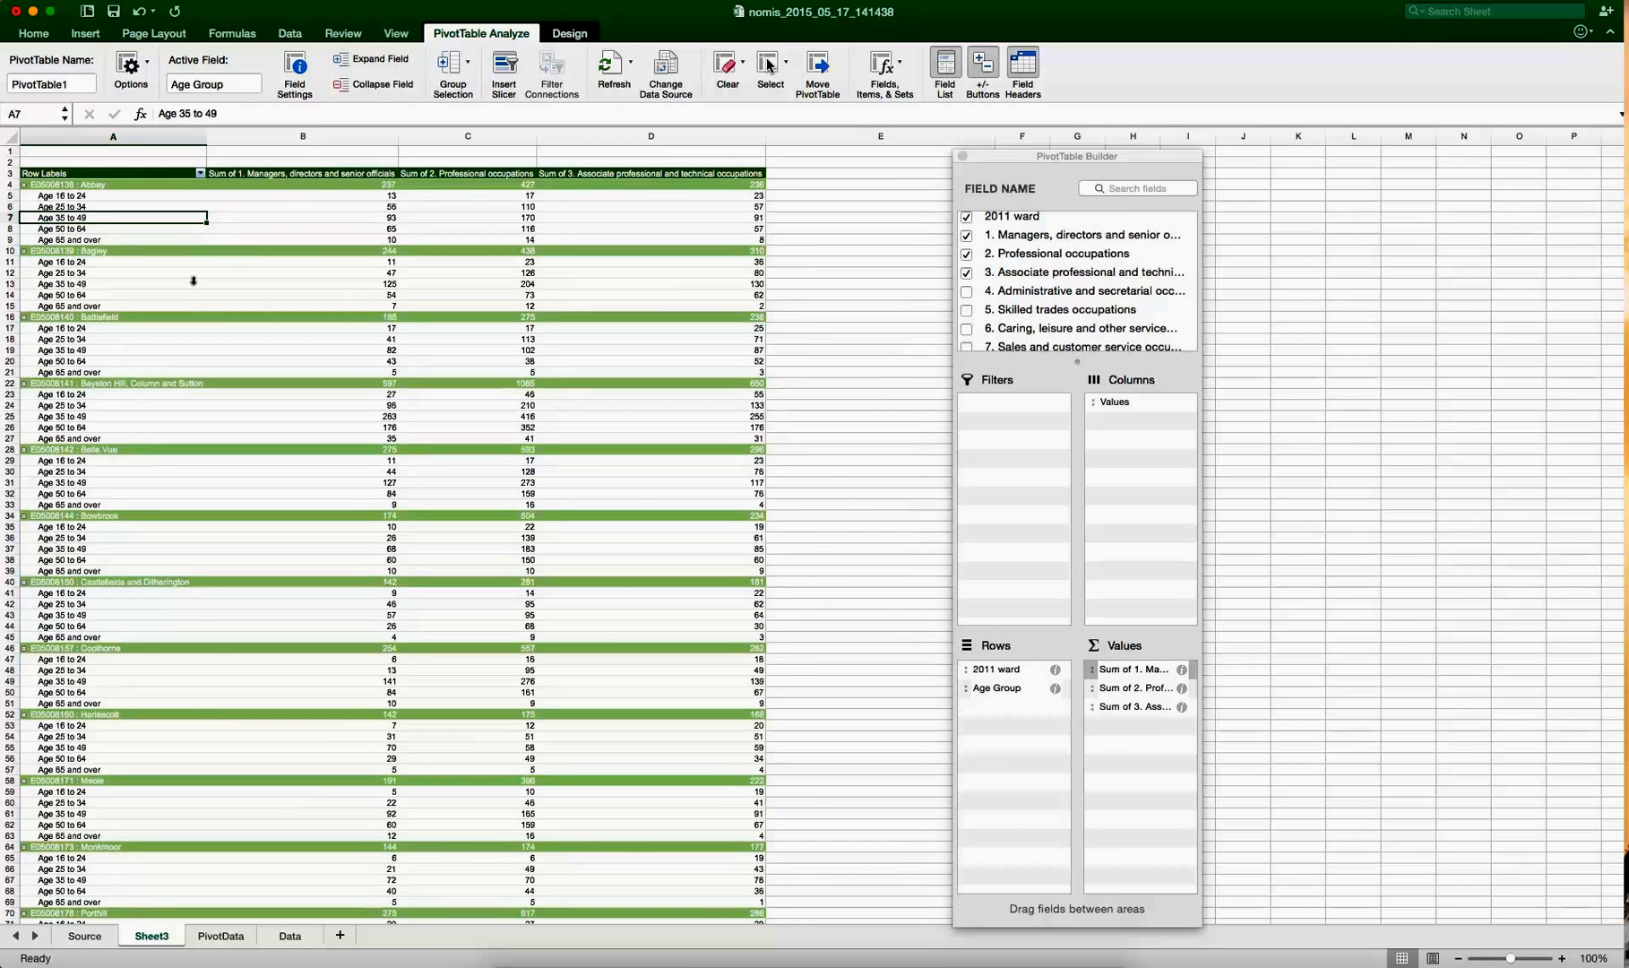
- Filter the Age Group row labels to Age 16 to 24 and Age 25 to 34, and clear that filter again
scroll(126, 233, "right", 1)
scroll(188, 186, "left", 1)
left_click(200, 174)
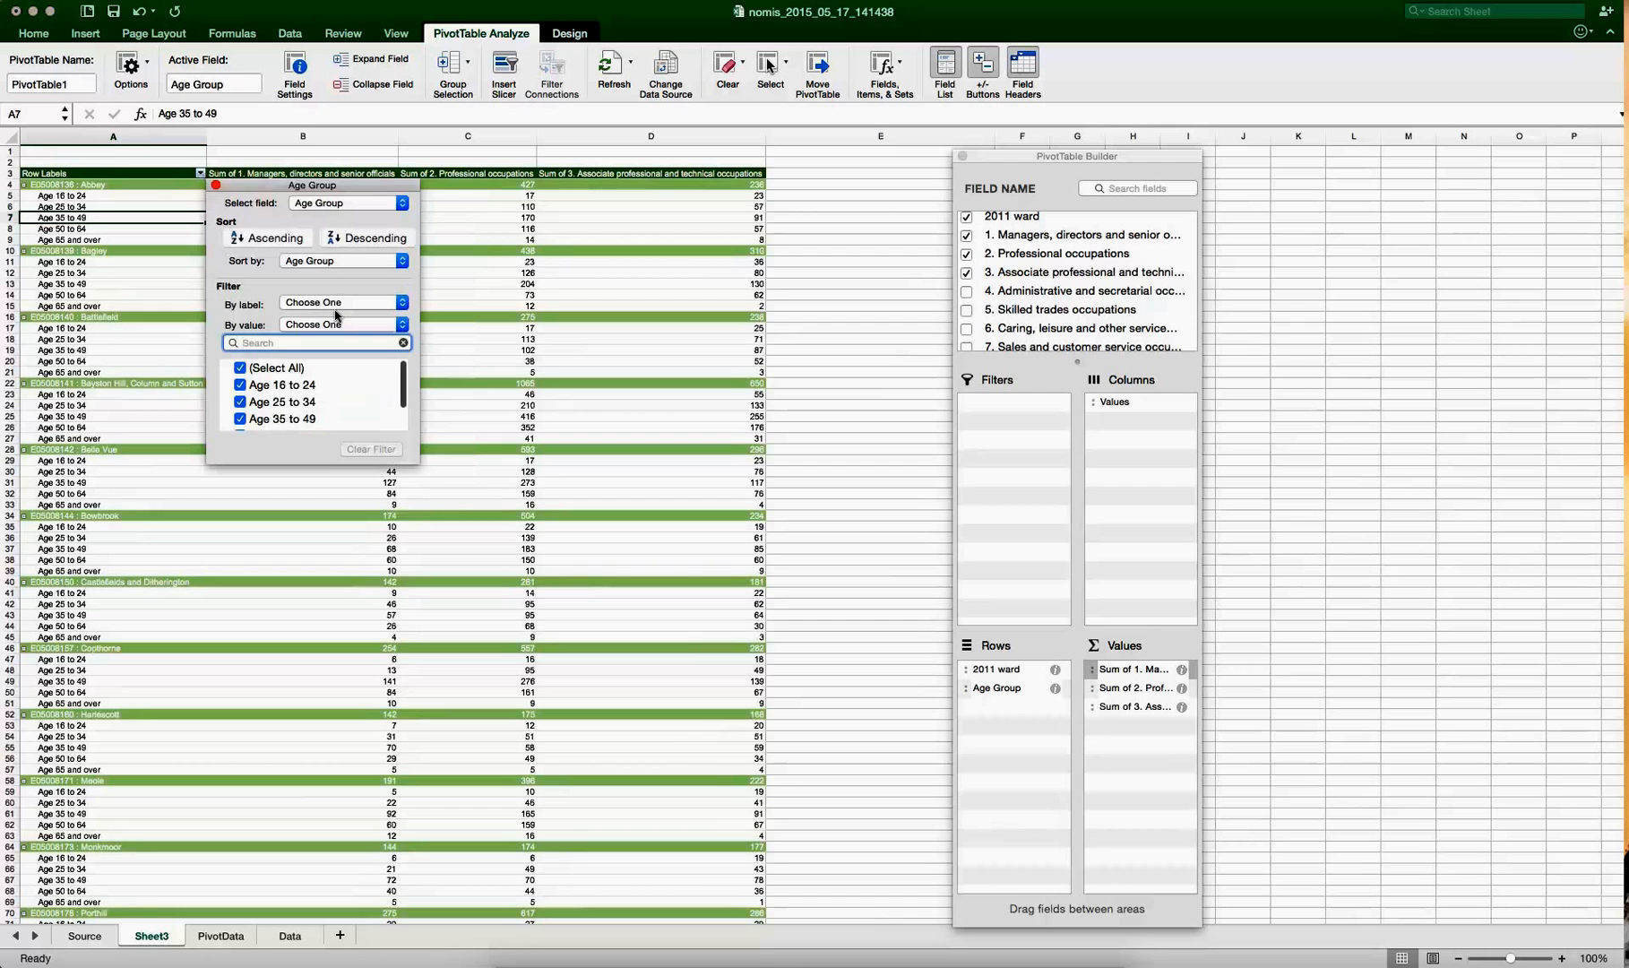
left_click(240, 368)
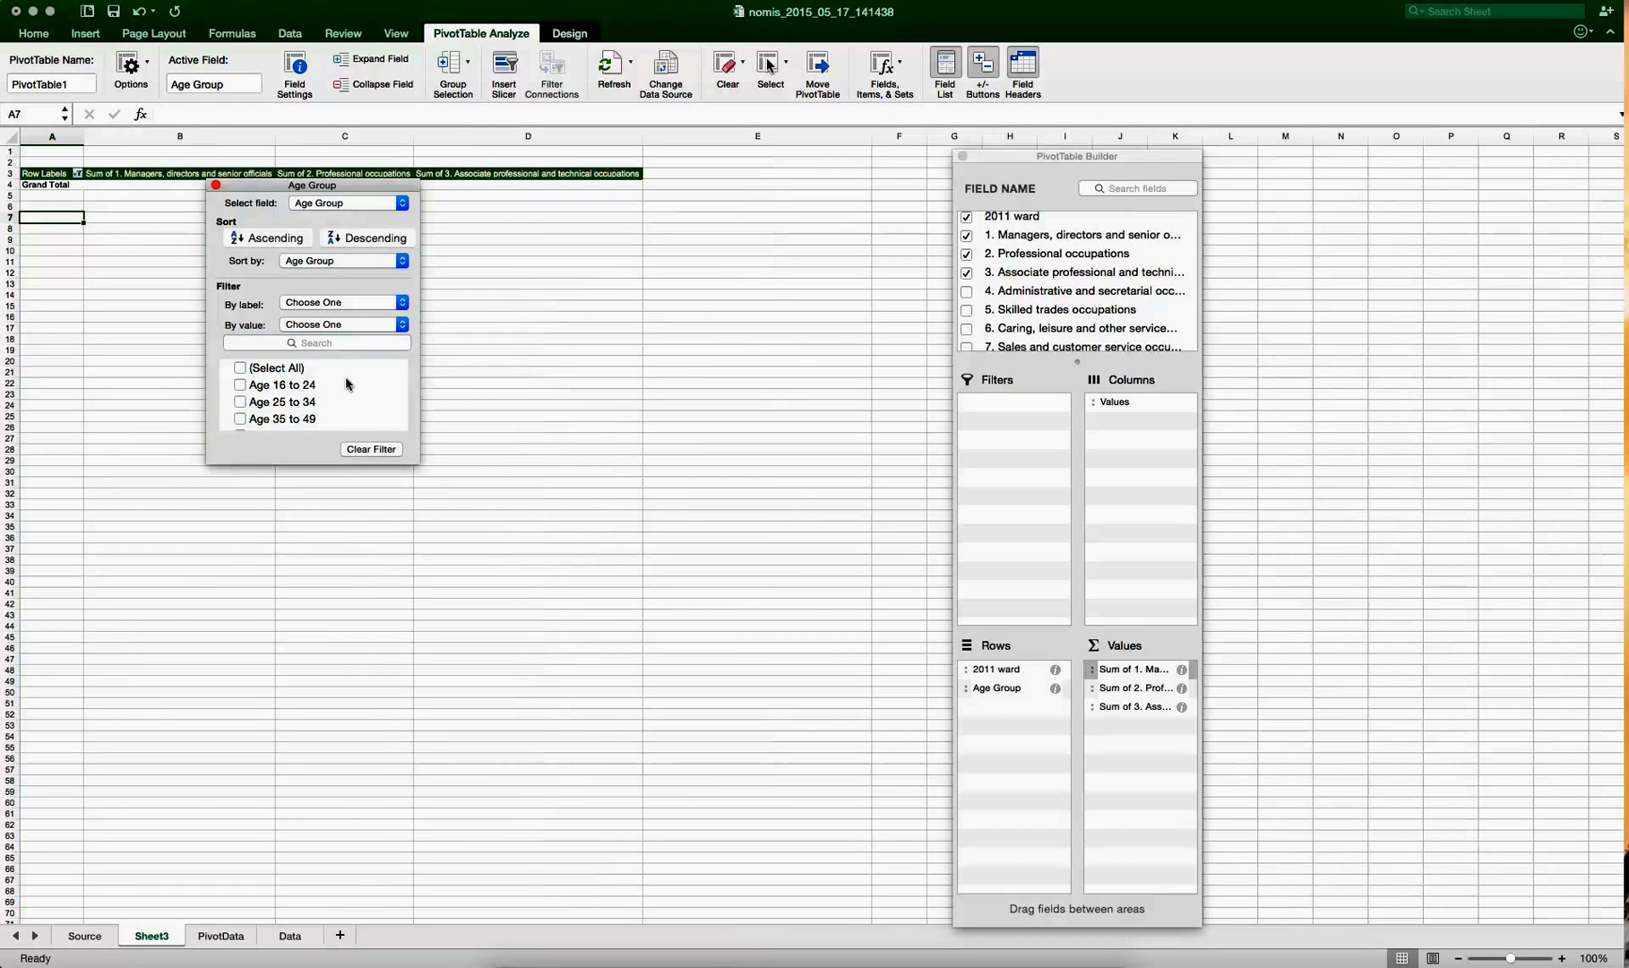
scroll(243, 387, "down", 1)
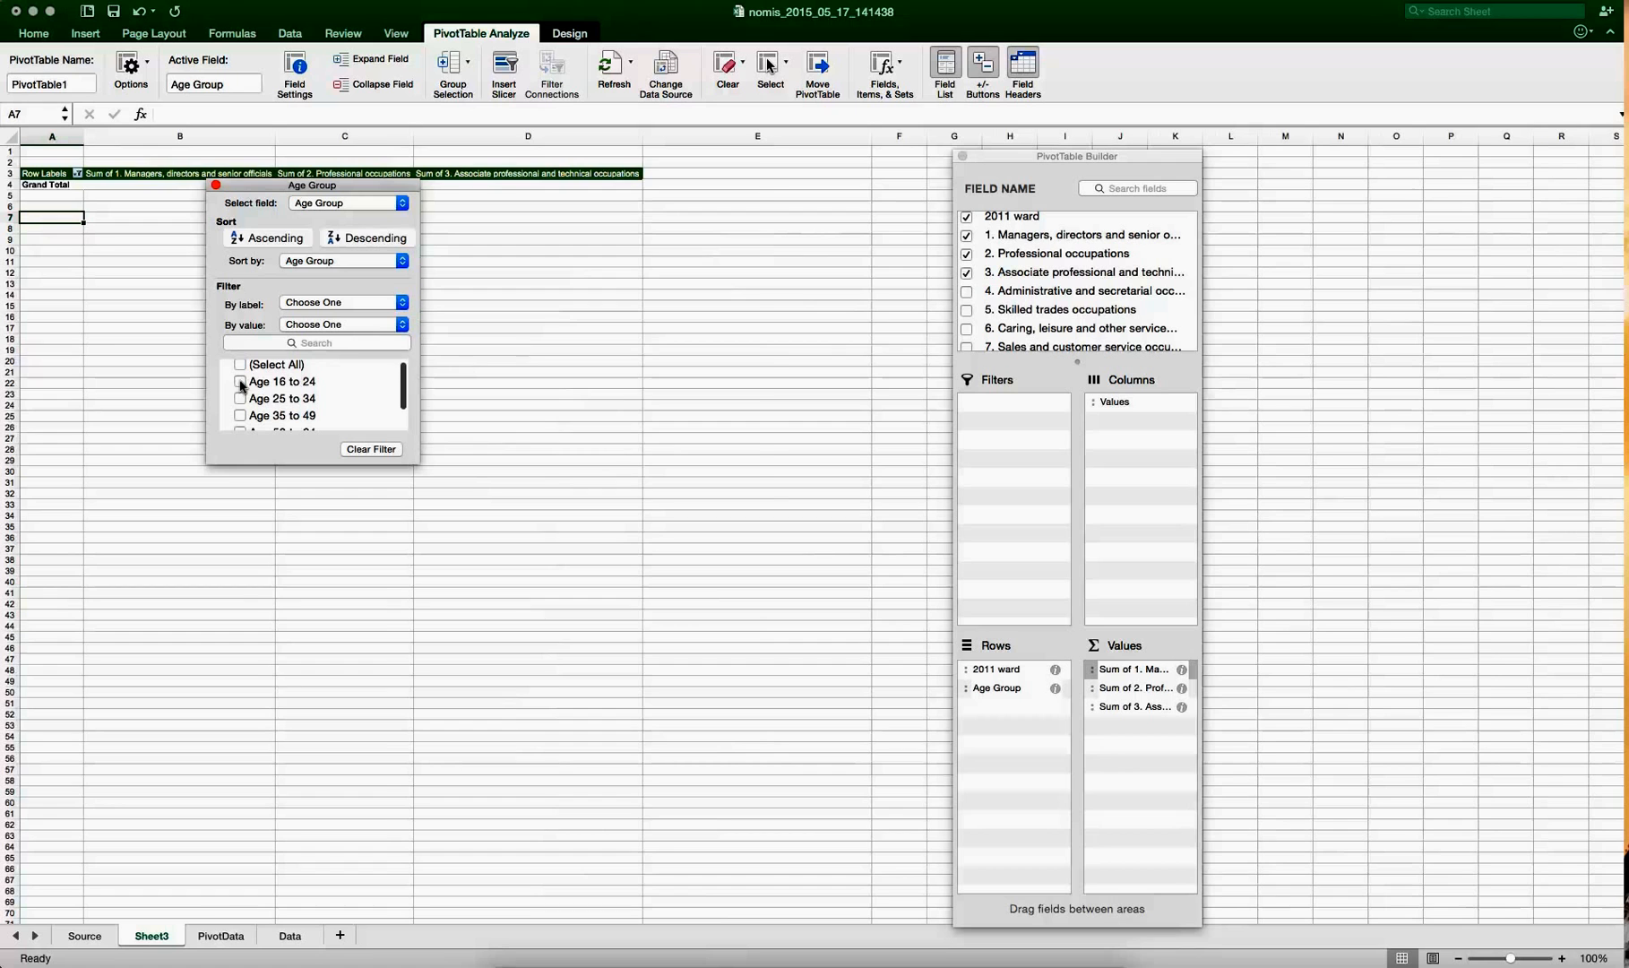
left_click(240, 382)
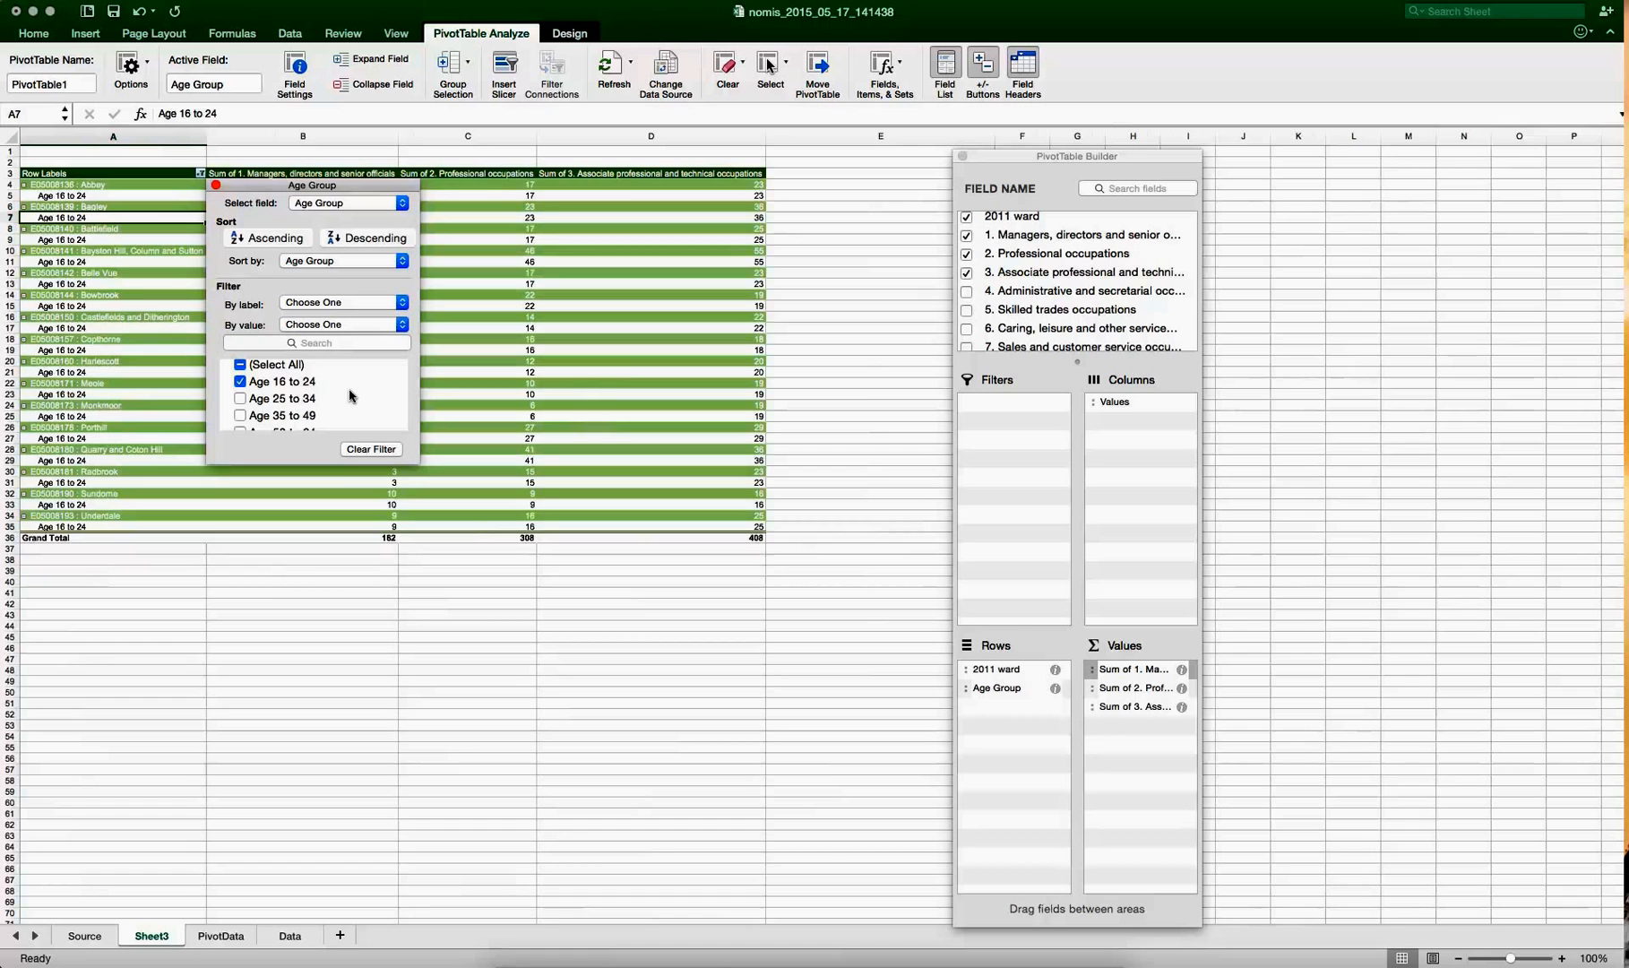
left_click(240, 399)
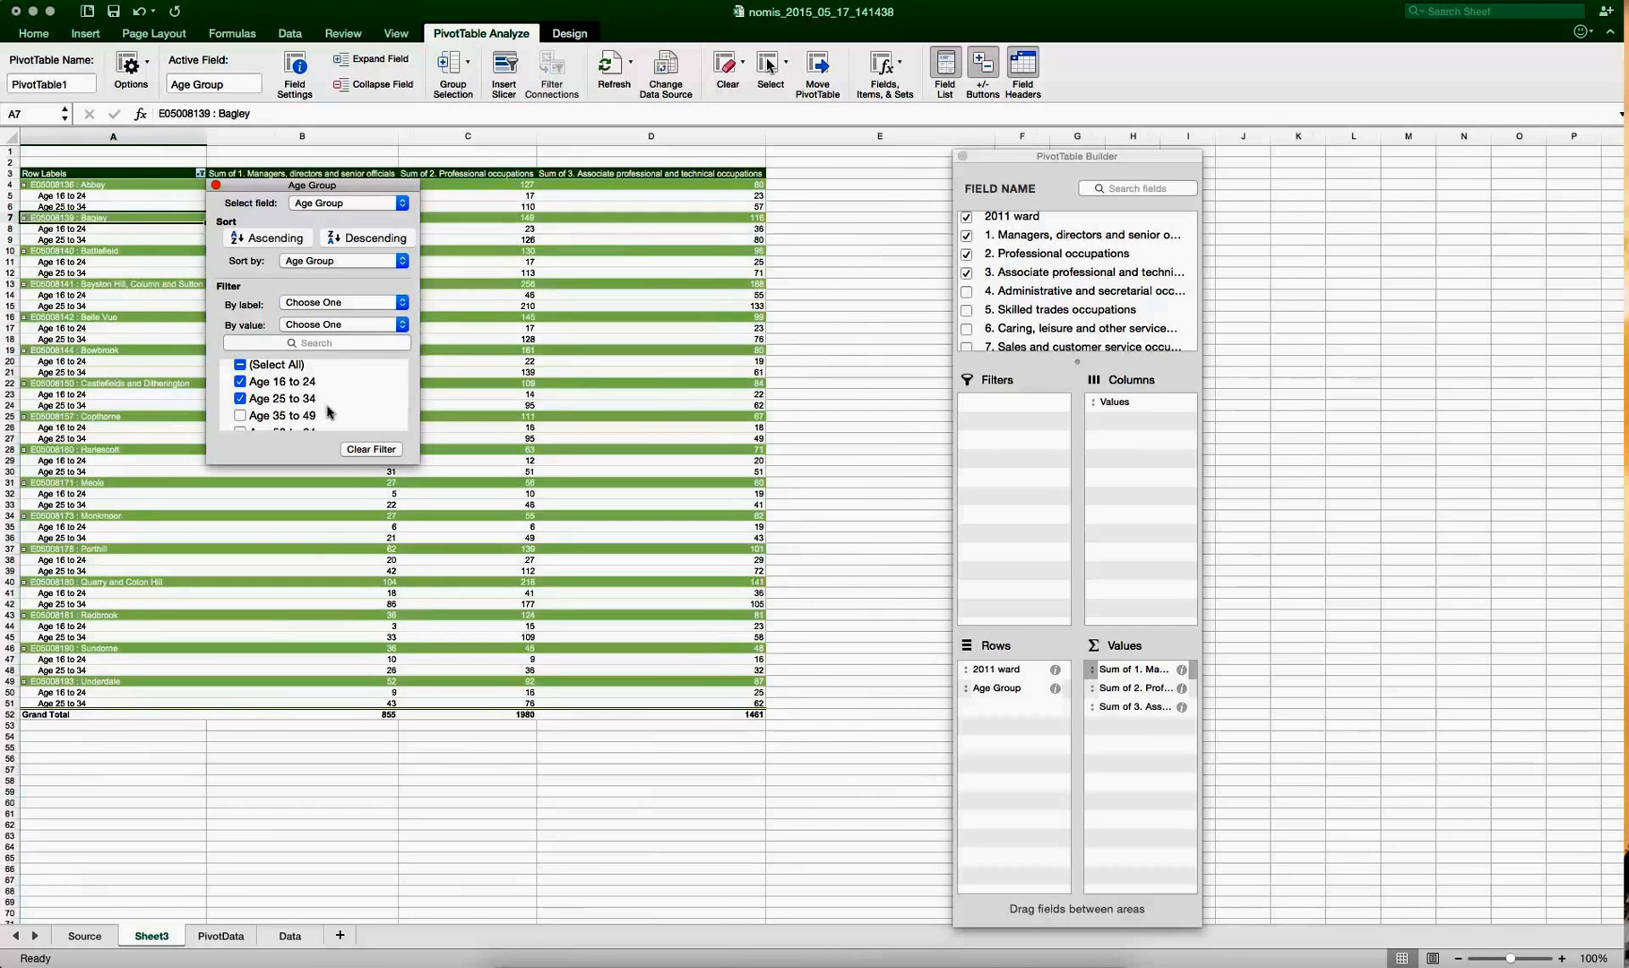
scroll(346, 413, "down", 3)
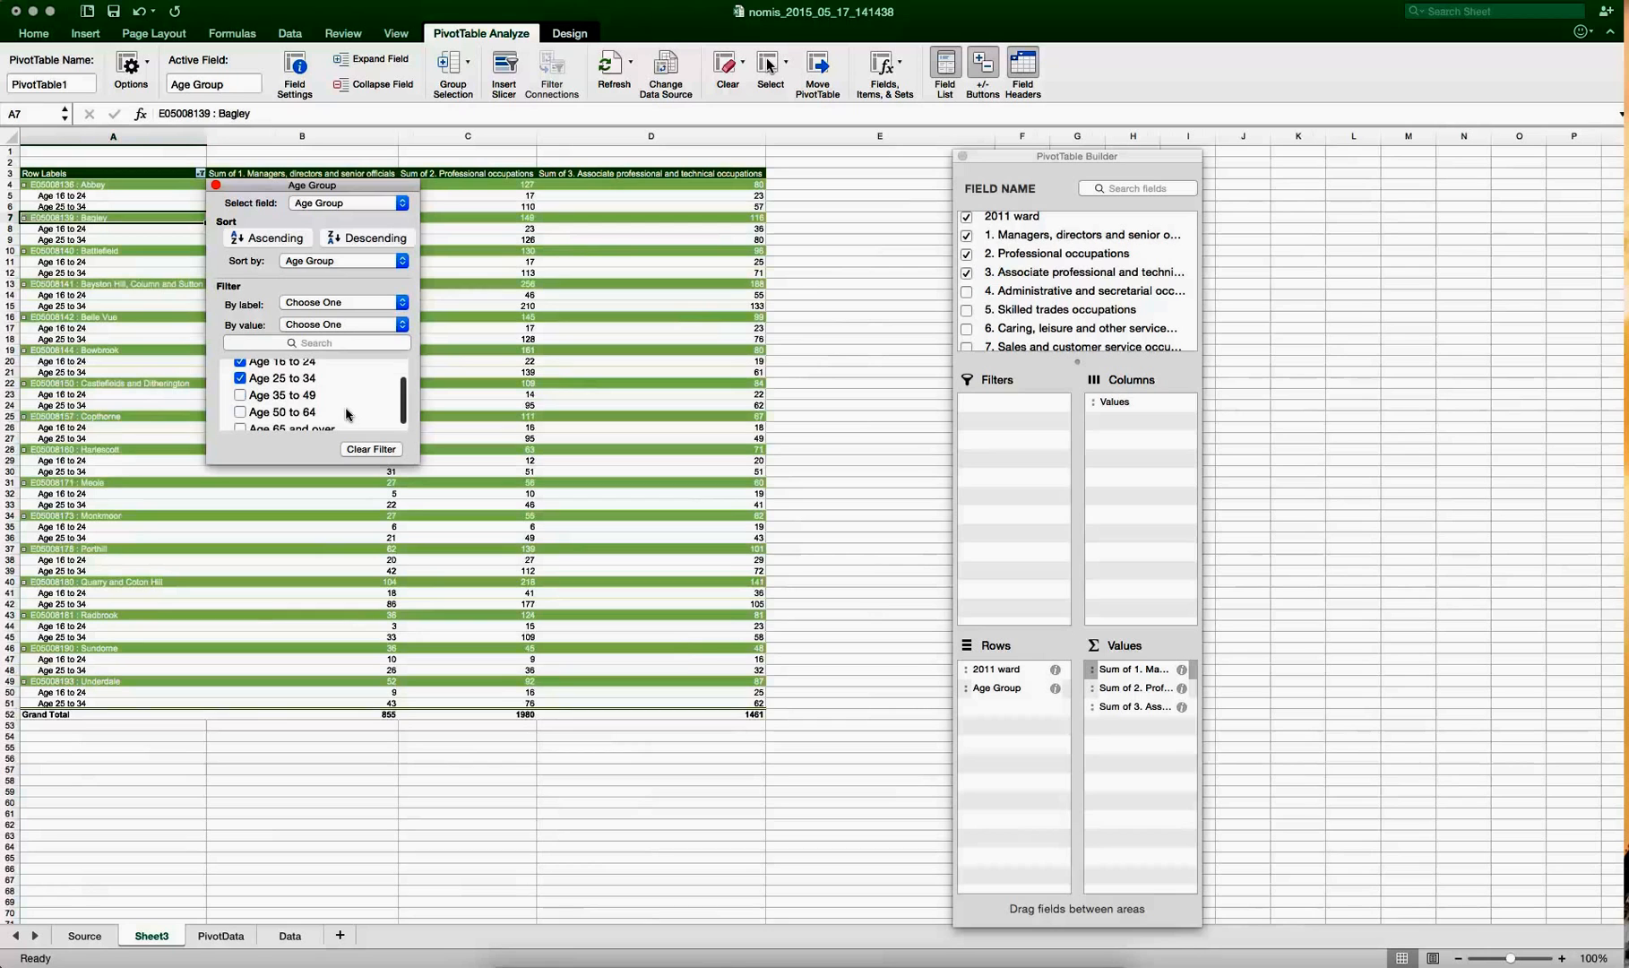
scroll(347, 414, "up", 3)
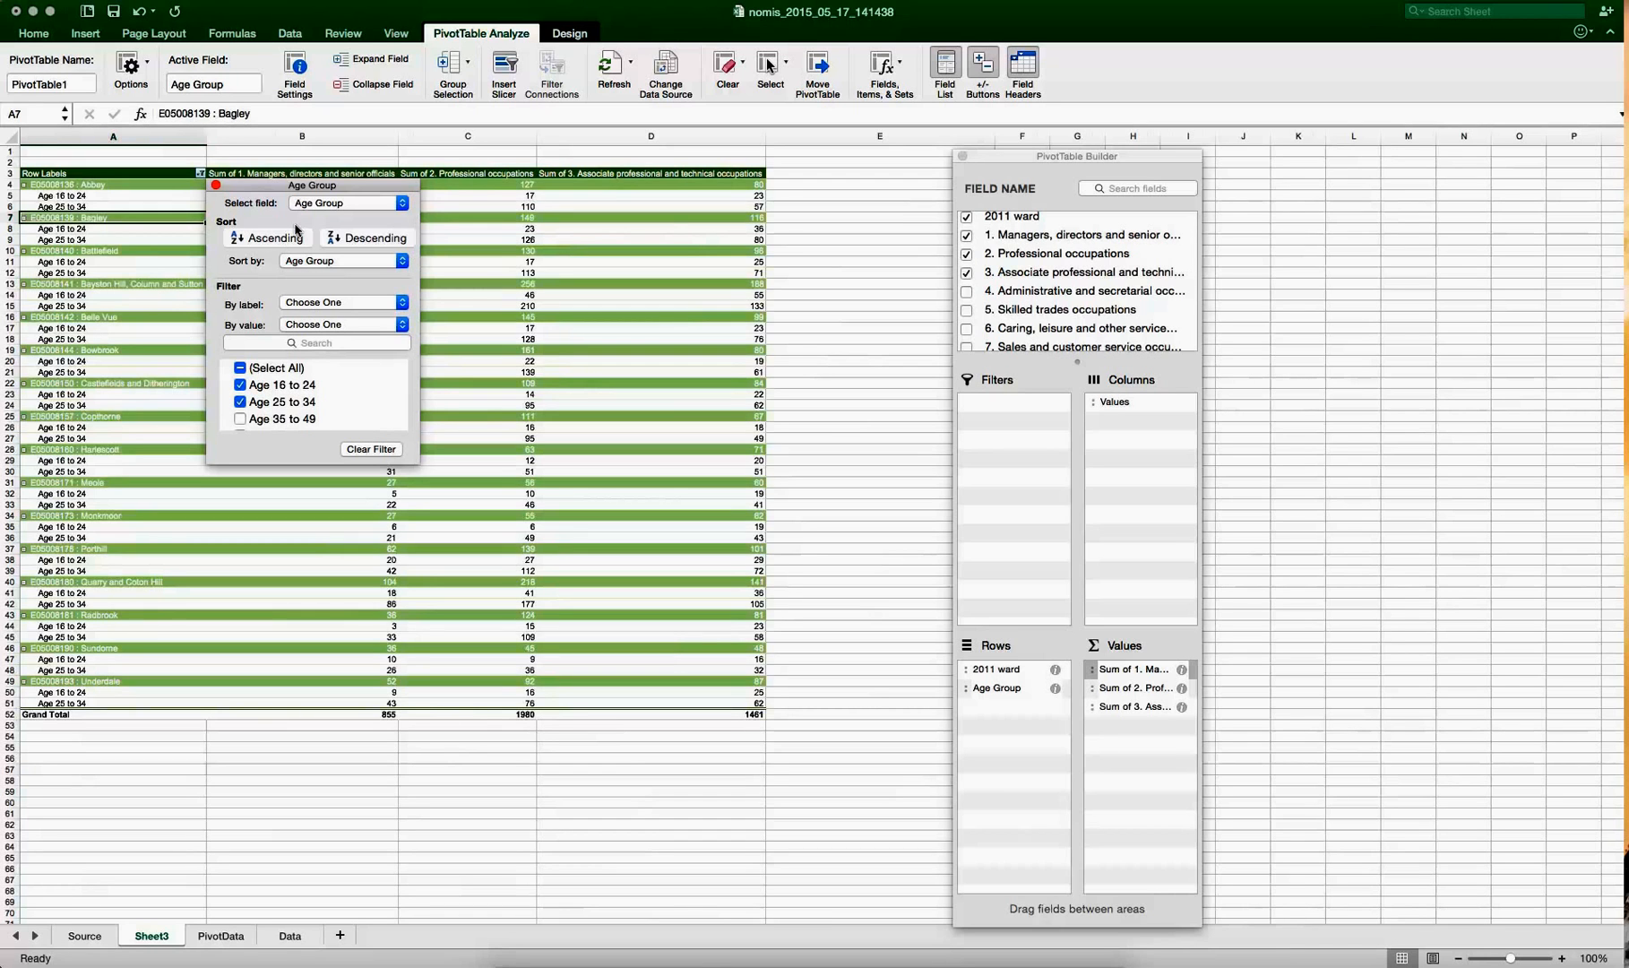
left_click(399, 450)
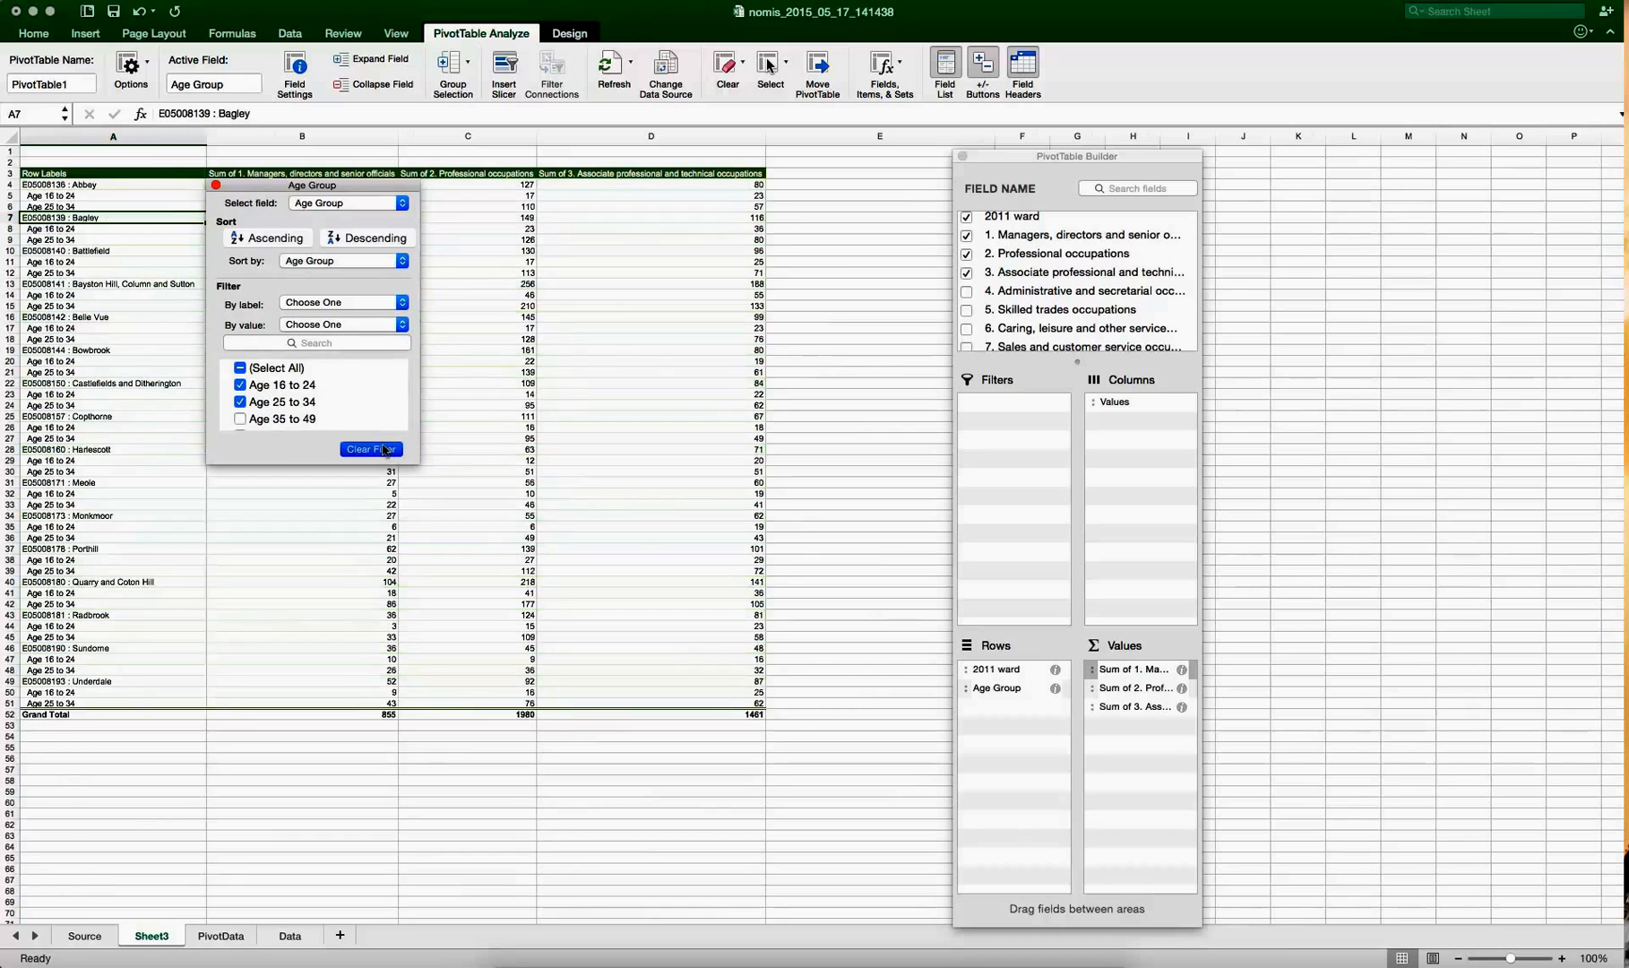
left_click(216, 185)
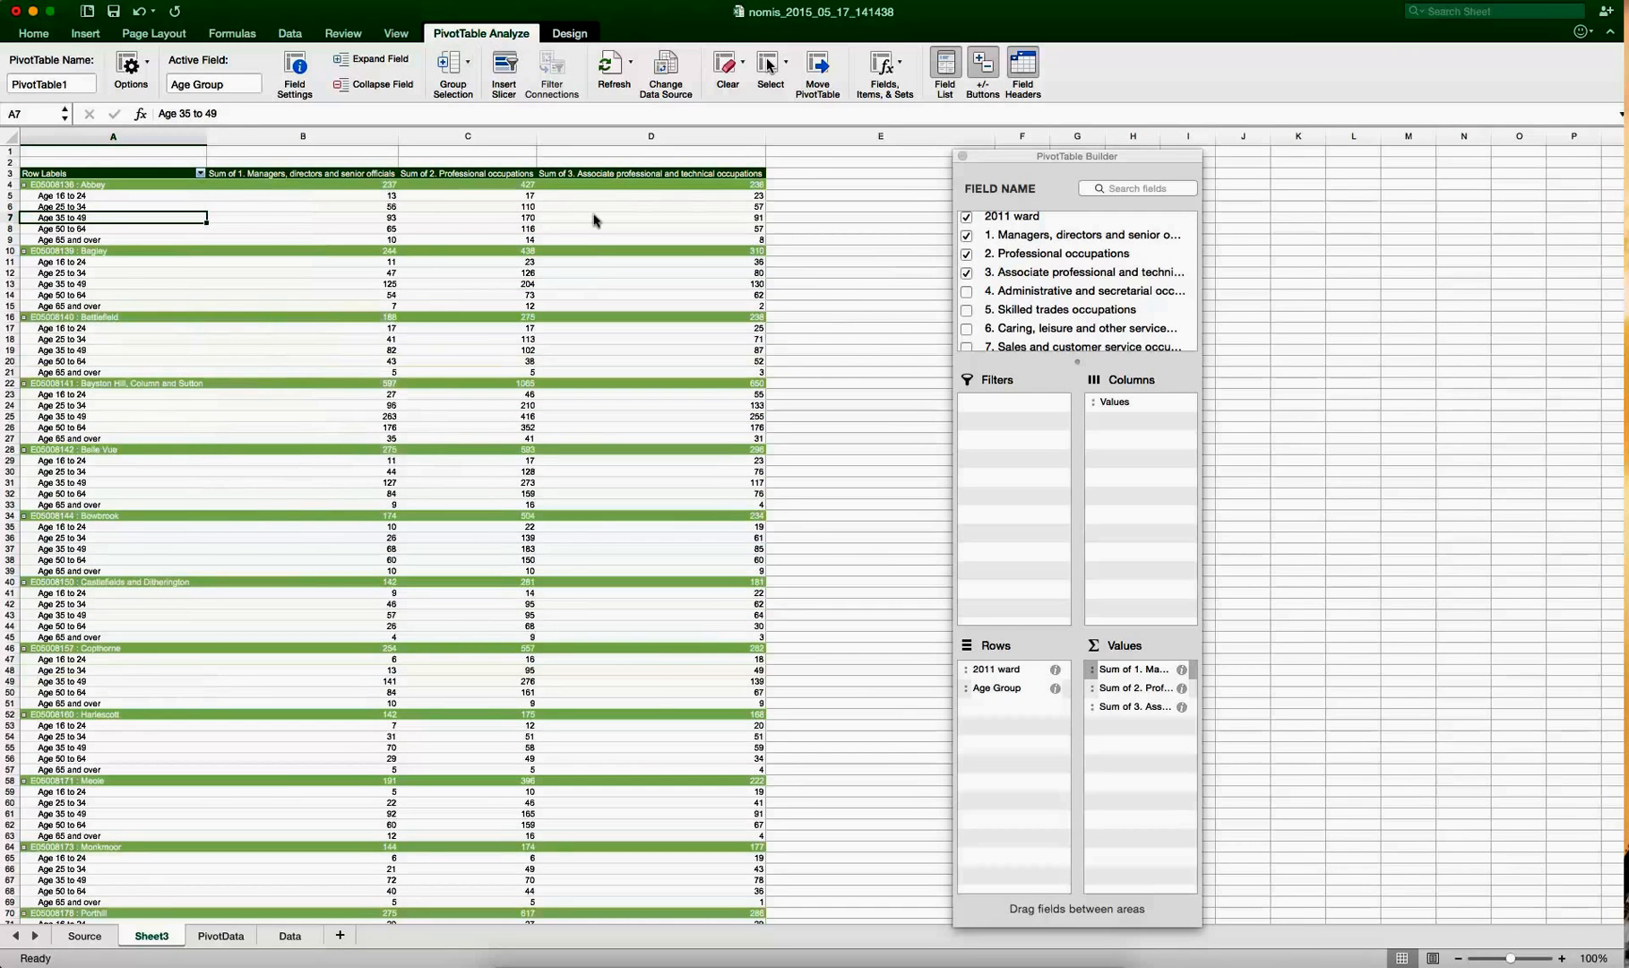
- Insert a slicer for the Age Group field of the PivotTable
left_click(505, 70)
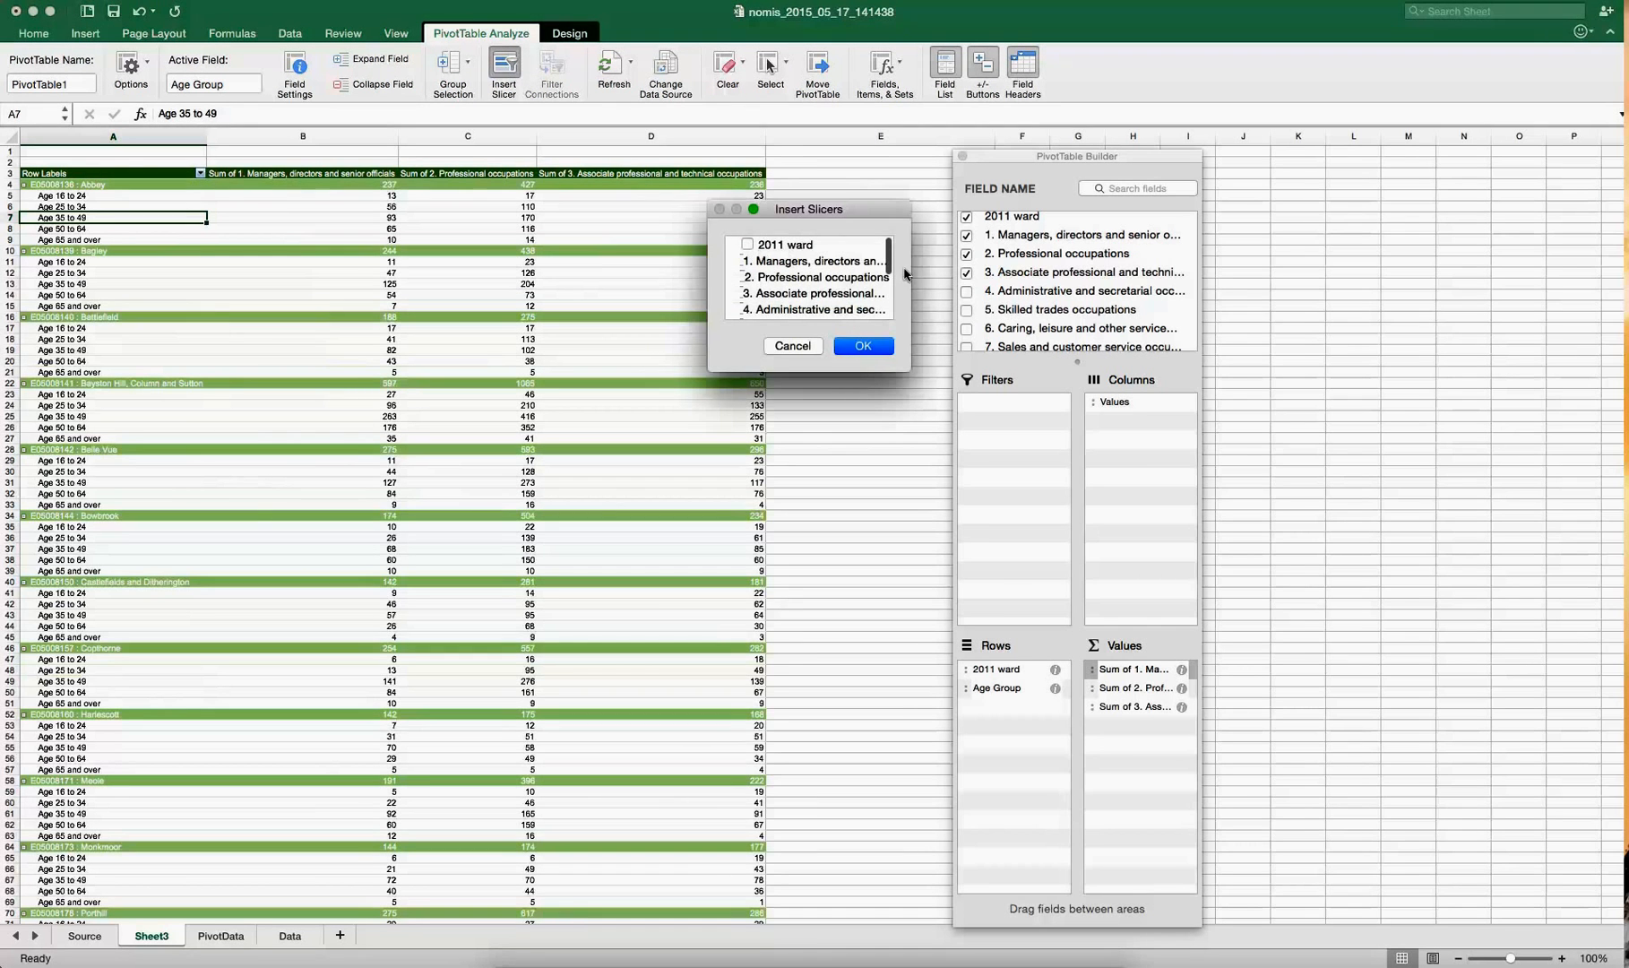
scroll(892, 279, "down", 1)
left_click_drag(890, 275, 889, 320)
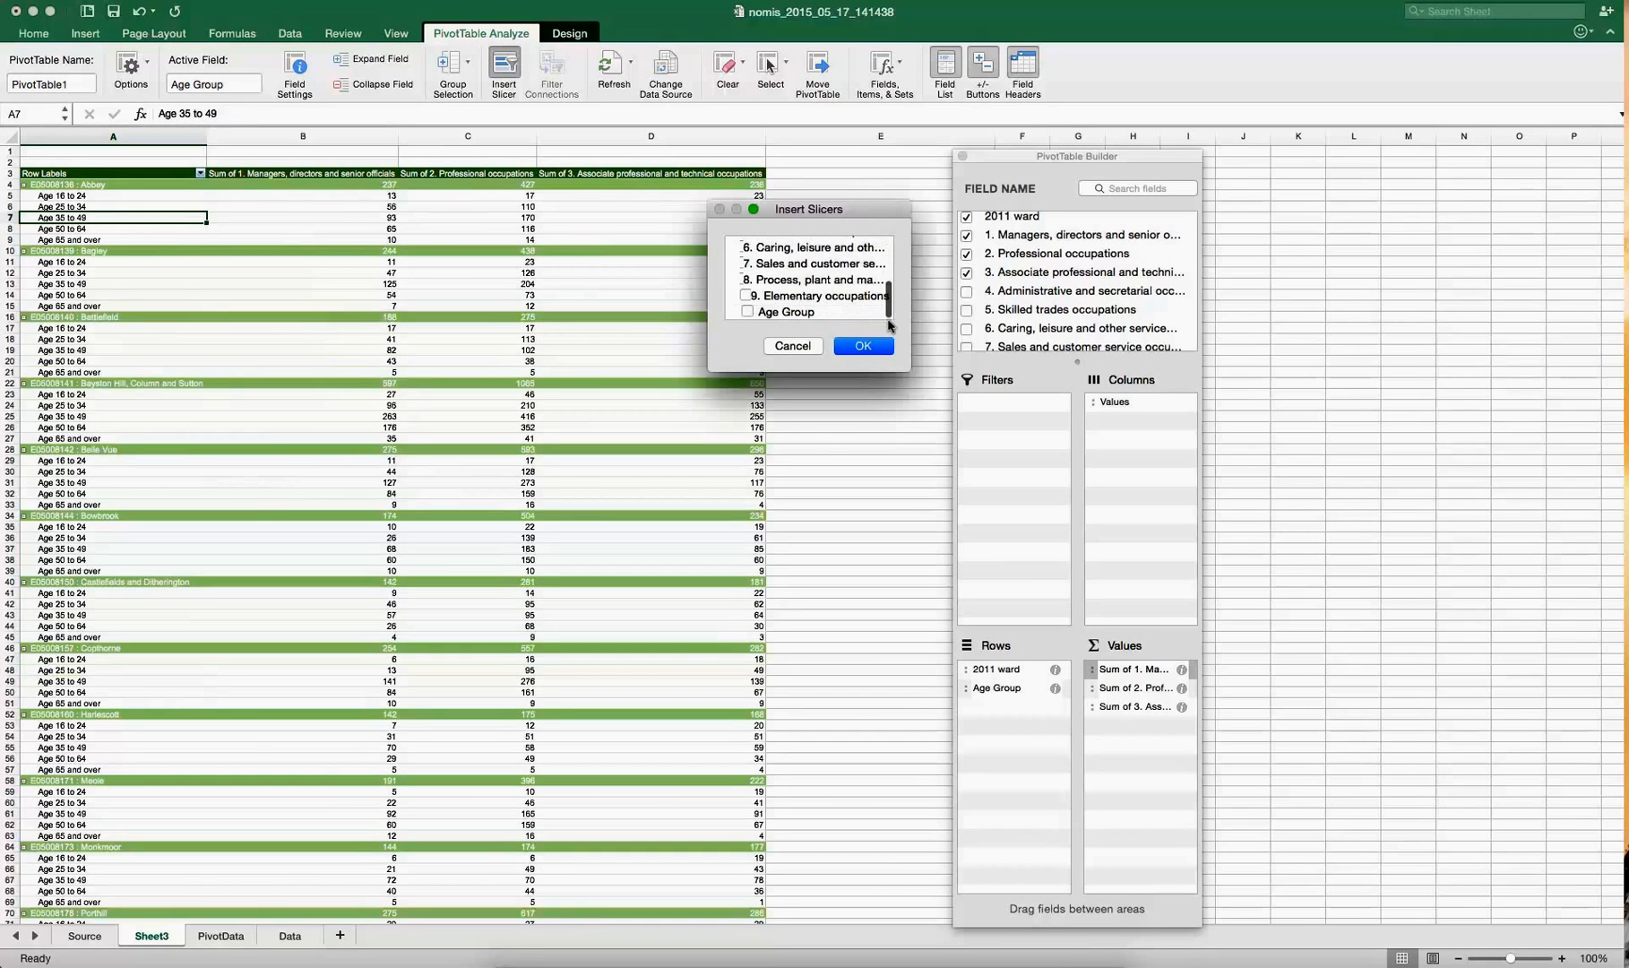
left_click(748, 311)
left_click(862, 346)
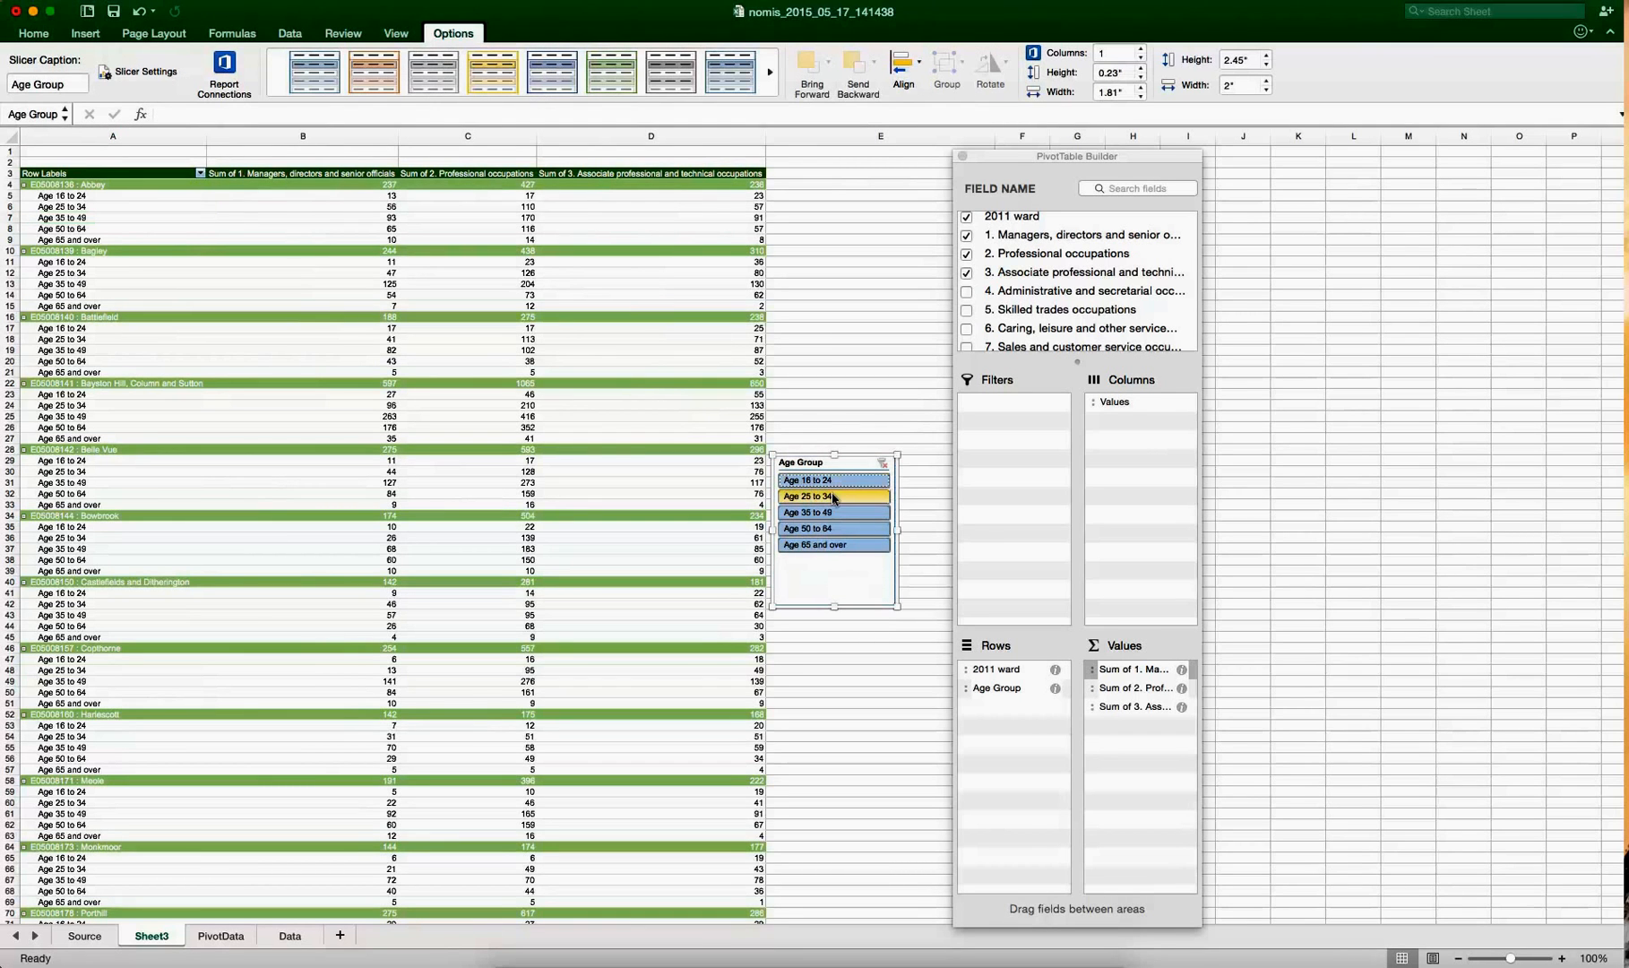
- Try the Age Group slicer with single groups: Age 35 to 49, Age 25 to 34, and Age 65 and over
left_click(833, 512)
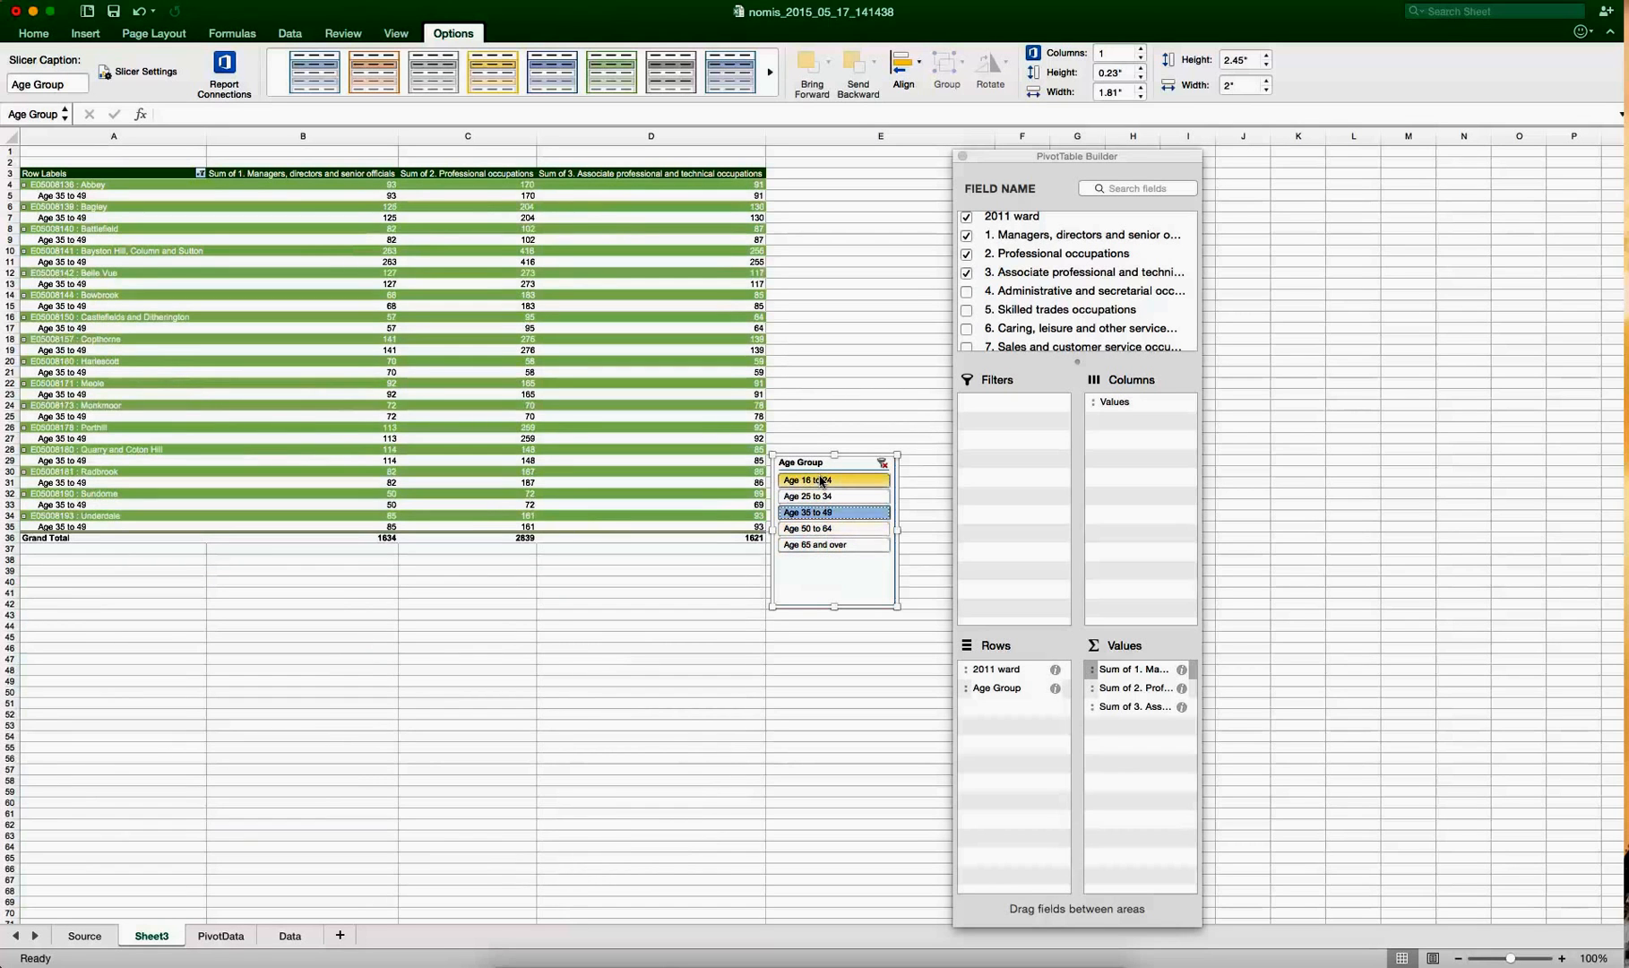
left_click(825, 495)
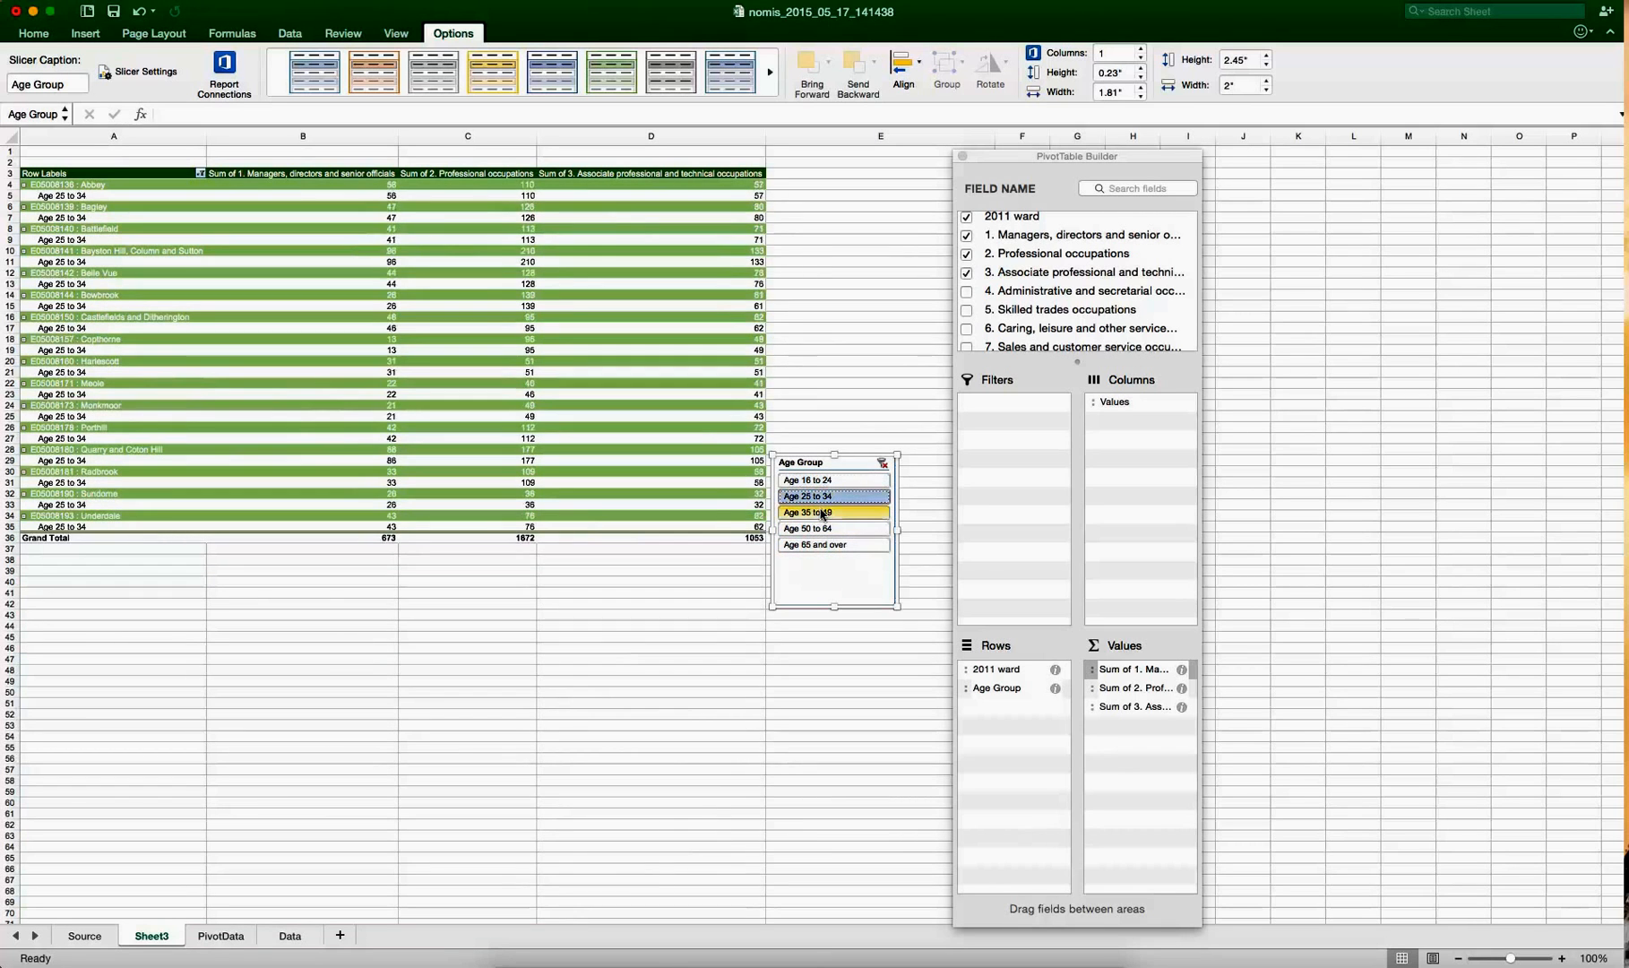
left_click(828, 543)
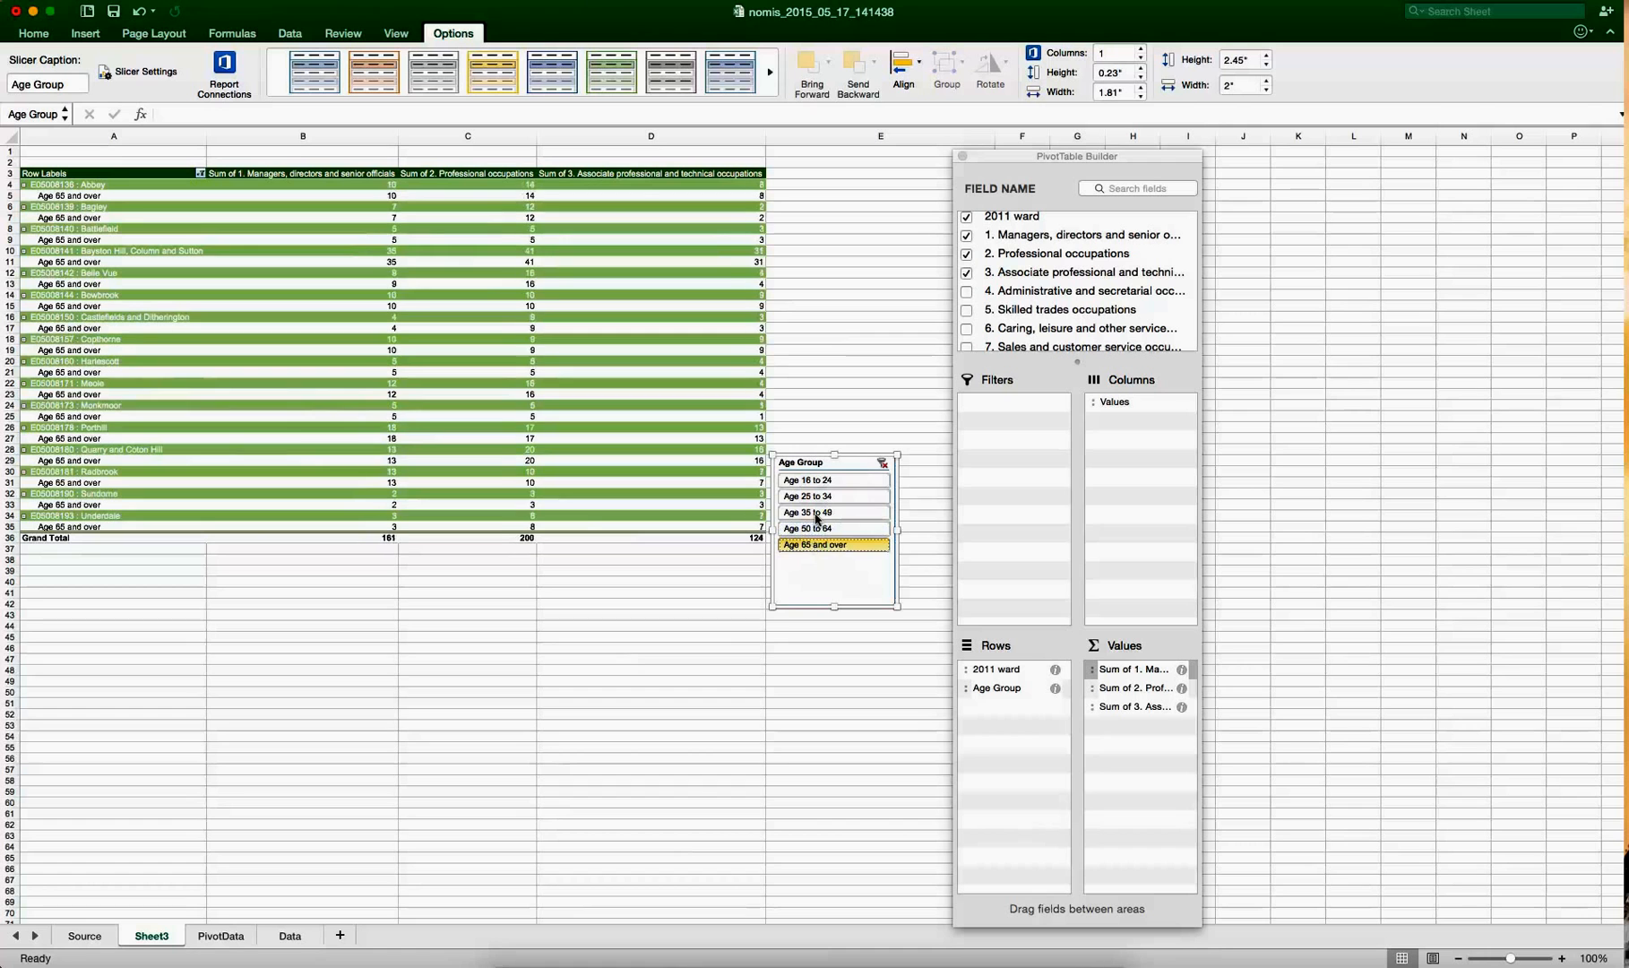
- Filter the PivotTable to Age 16 to 24 and Age 25 to 34 with the slicer, and place the slicer below the Grand Total row
left_click(824, 482)
left_click_drag(824, 484, 826, 498)
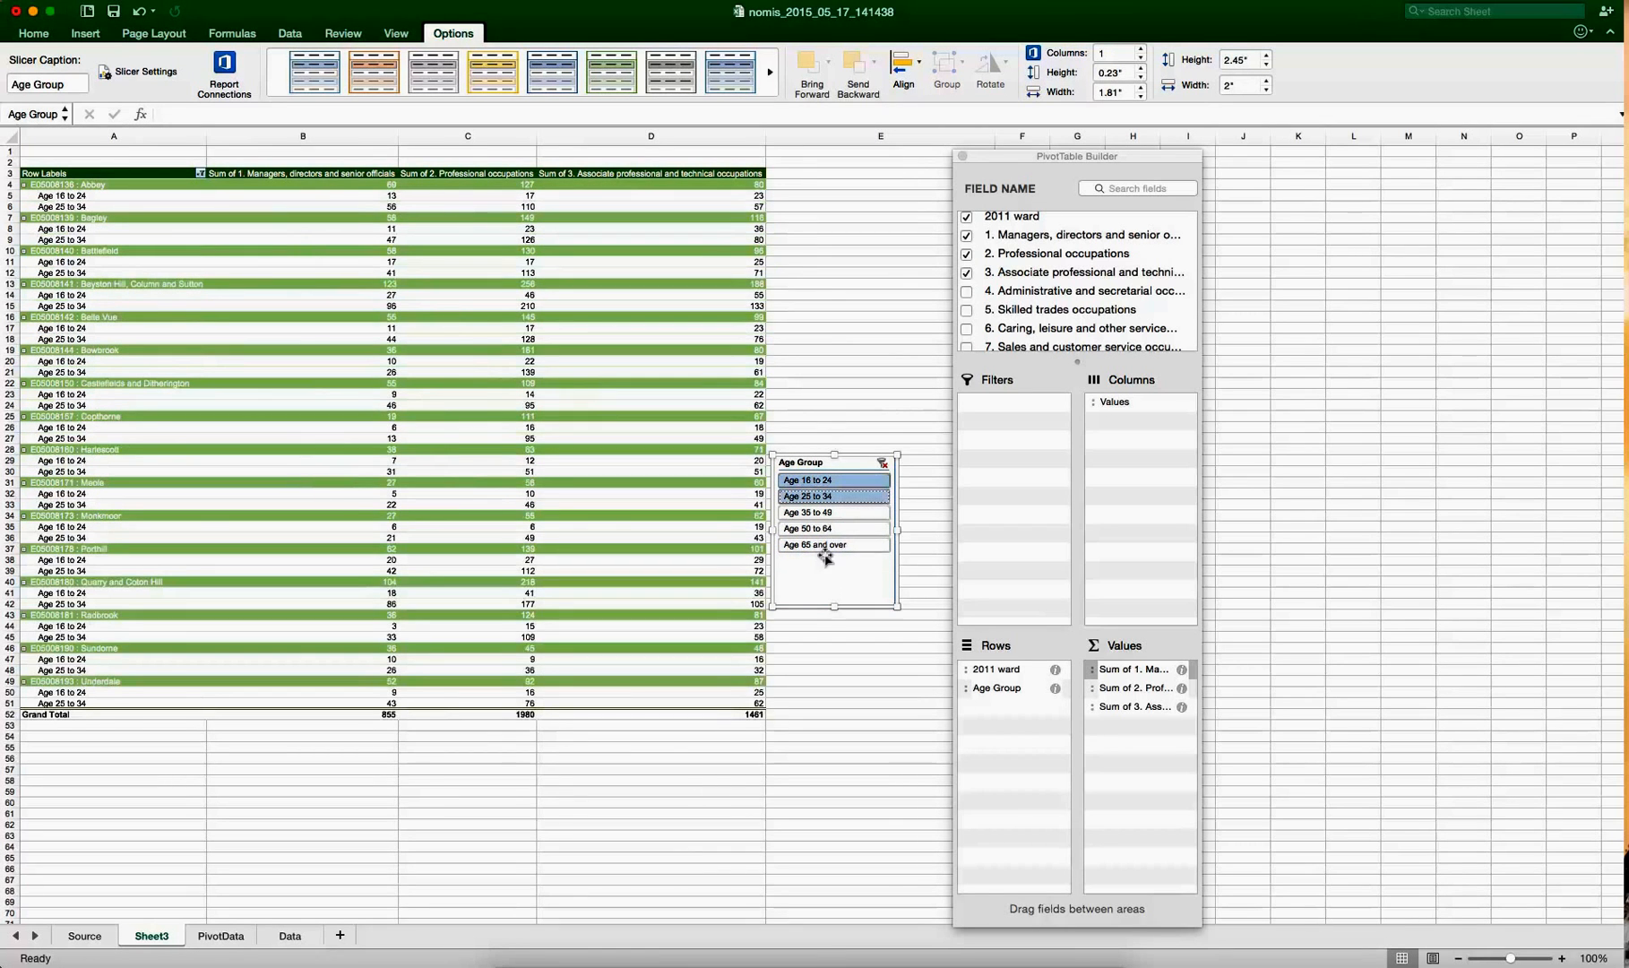
left_click_drag(849, 492, 494, 727)
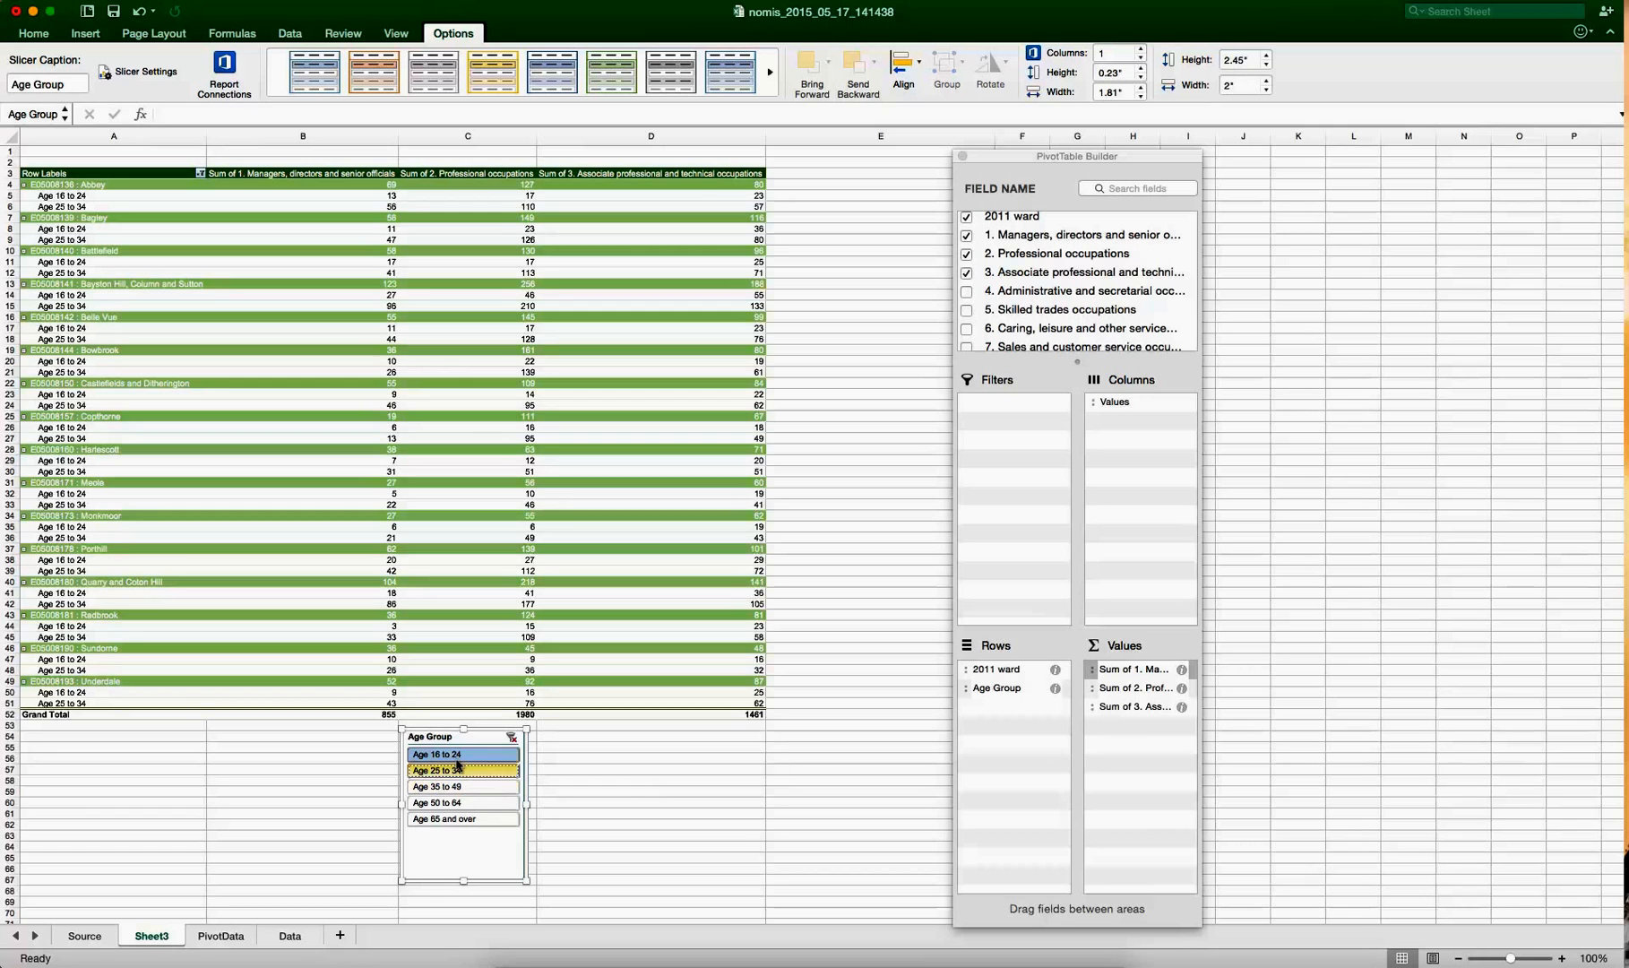
- Extend the slicer selection with Age 35 to 49, and narrow it back to Age 16 to 24 and Age 25 to 34
left_click(458, 787, "super")
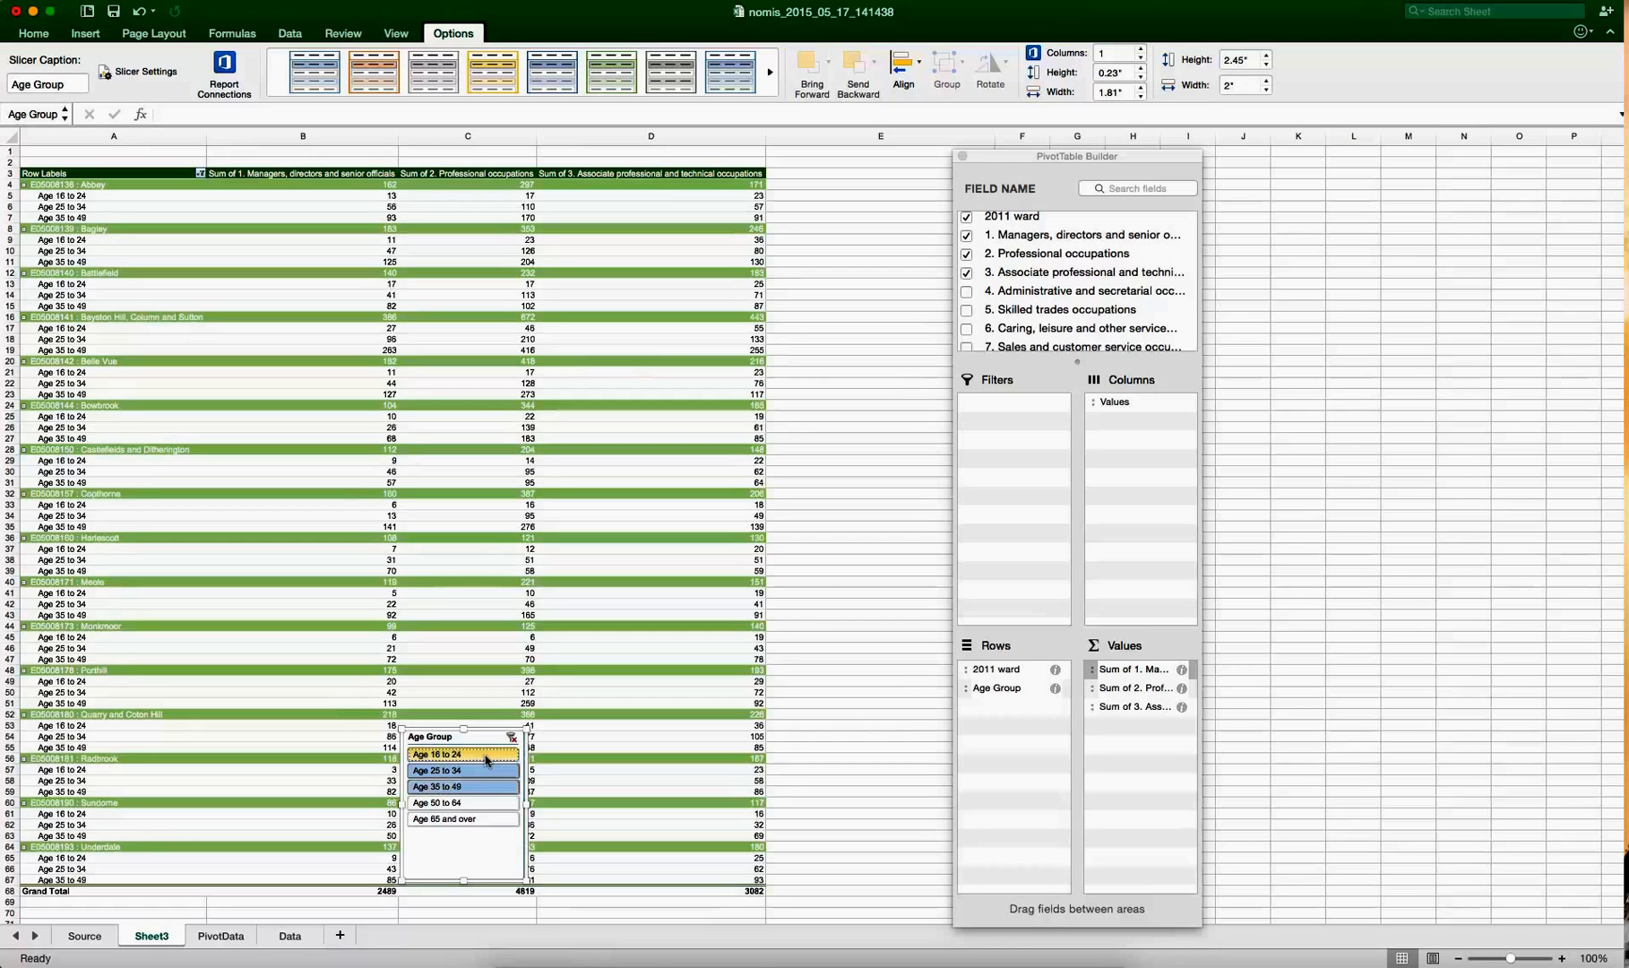
left_click_drag(486, 759, 488, 772)
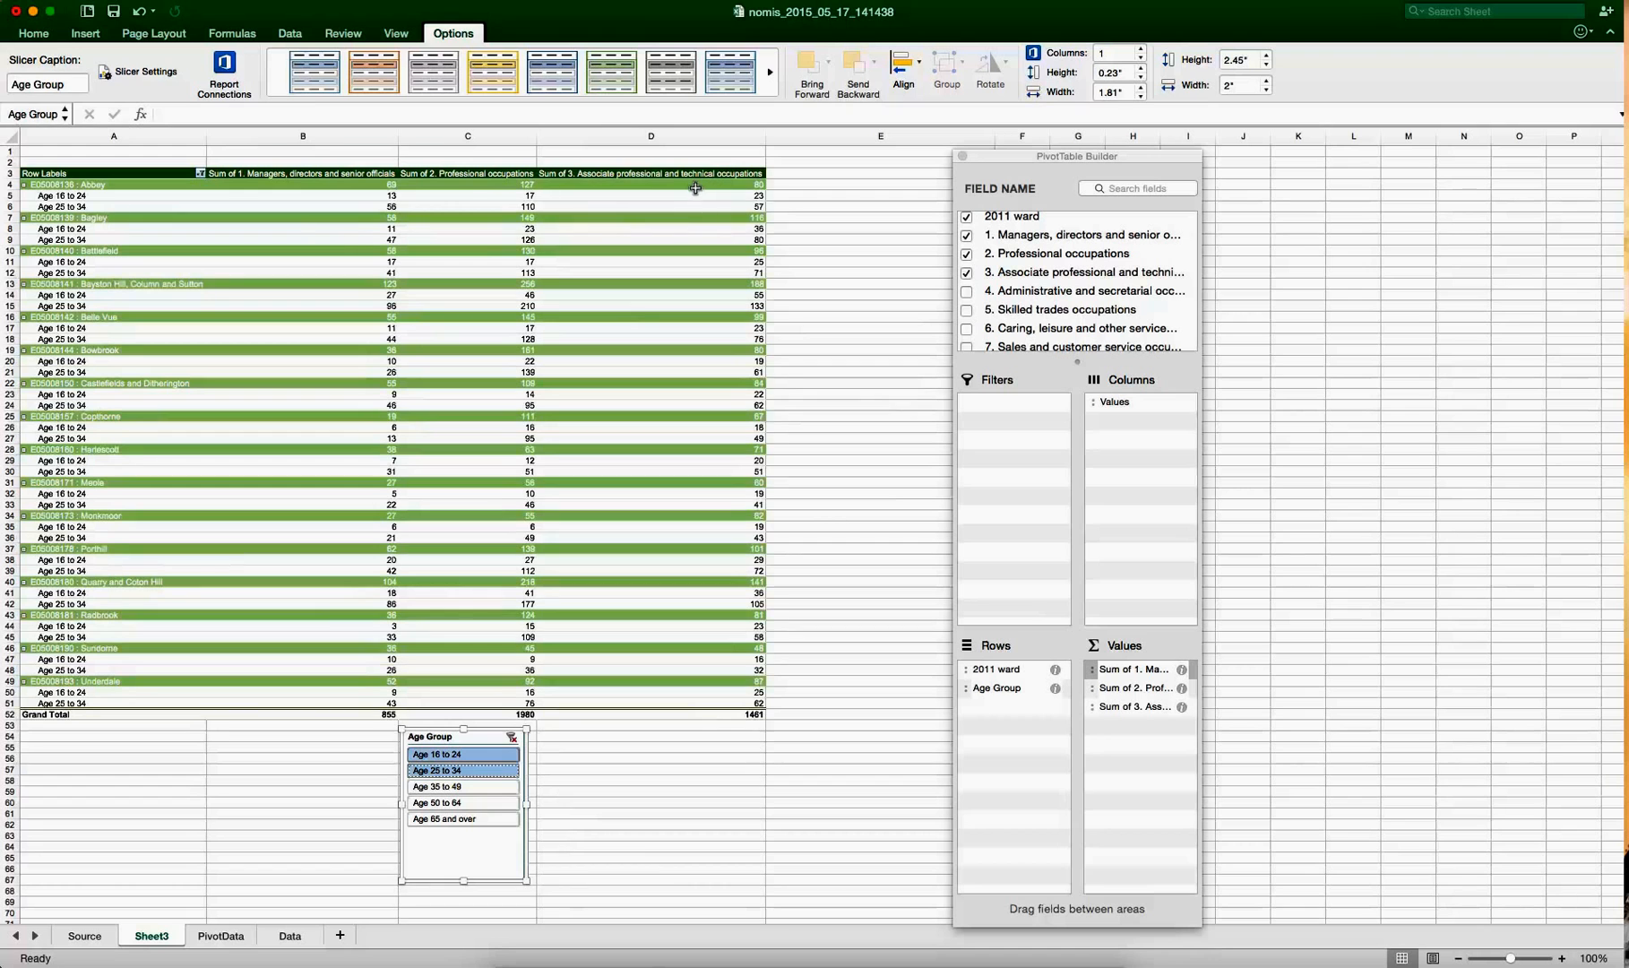
left_click(695, 187)
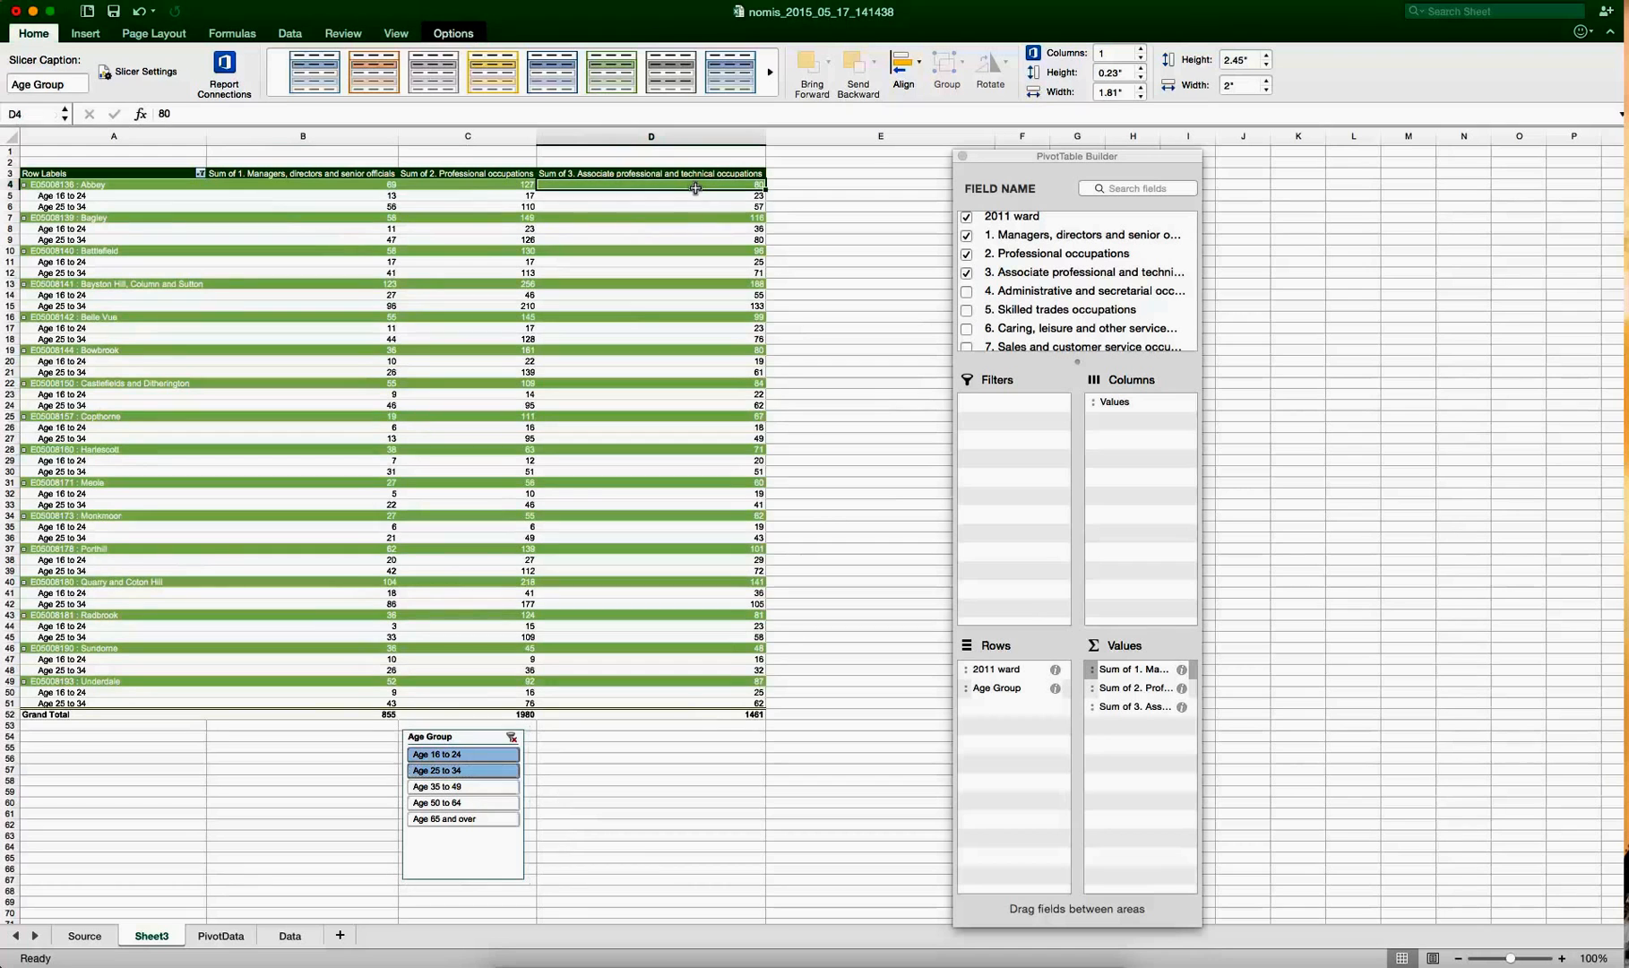
- Start a calculated field for the PivotTable and name it Young Professionals
left_click(859, 250)
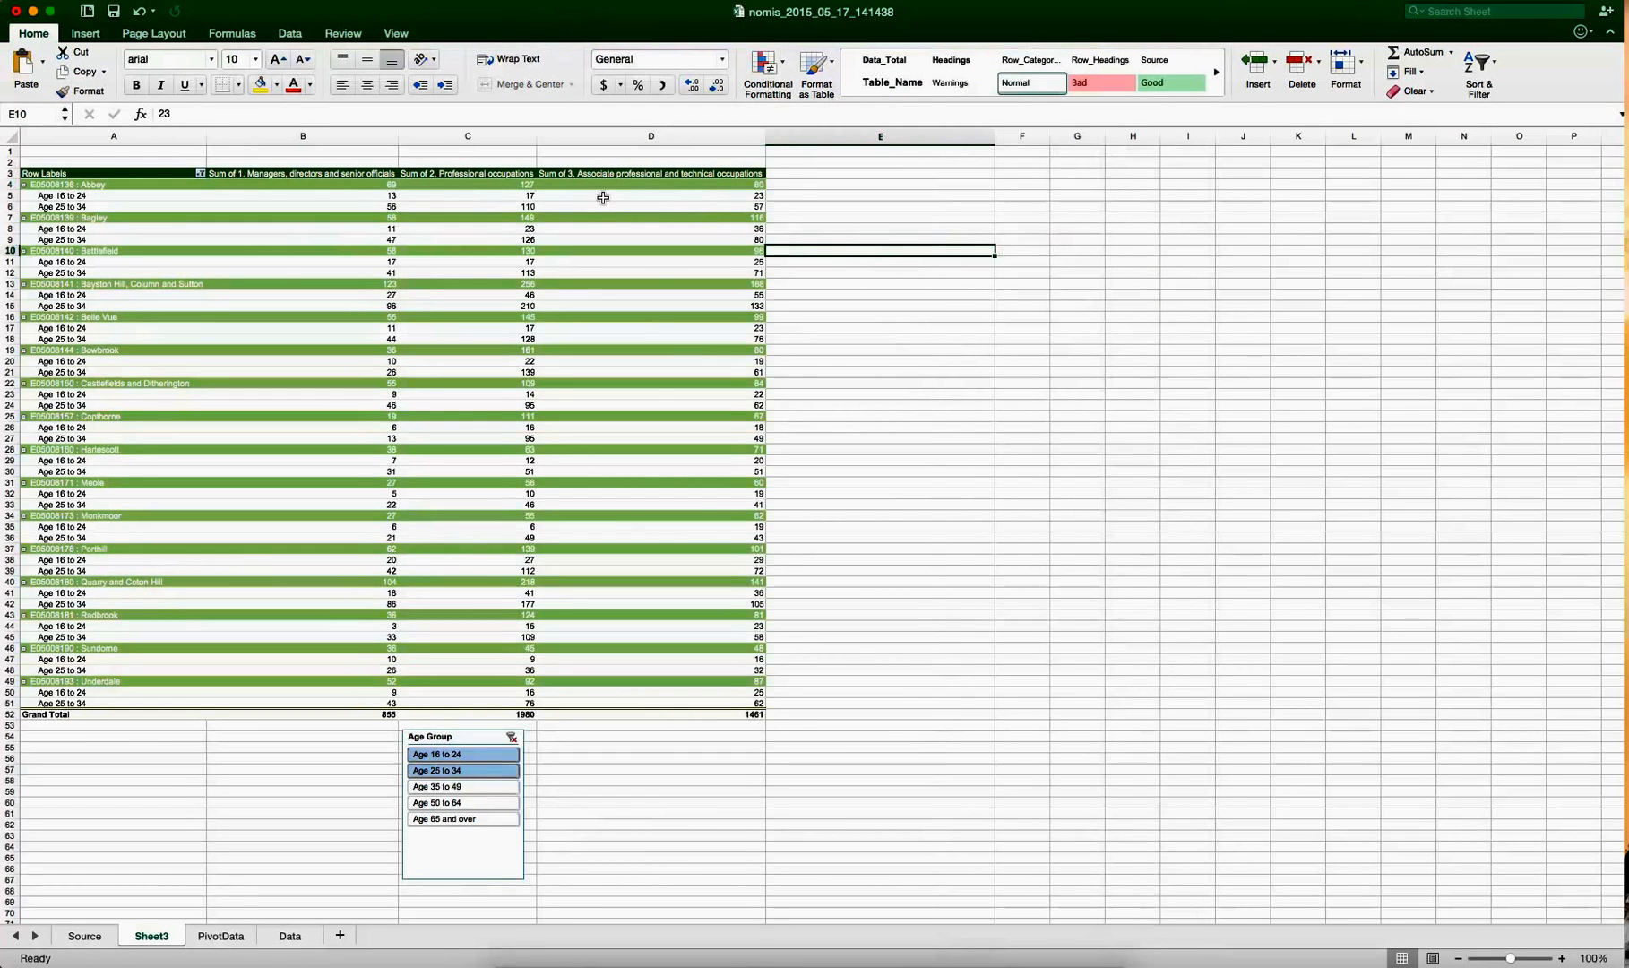
left_click(600, 195)
left_click(357, 193)
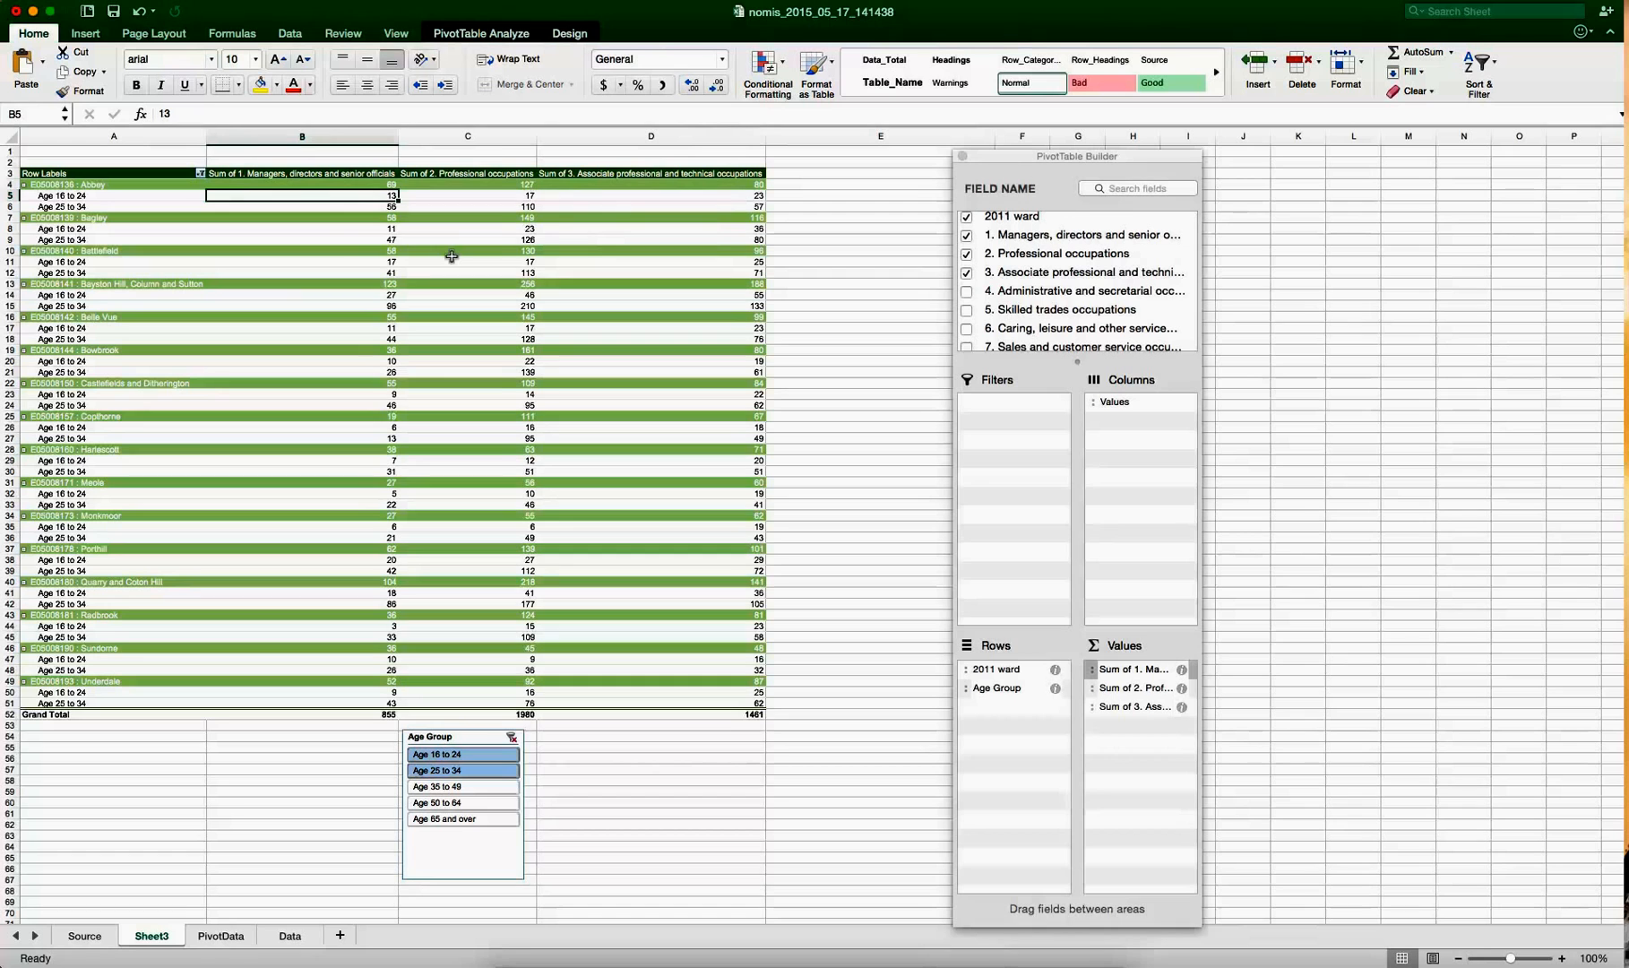
left_click(452, 256)
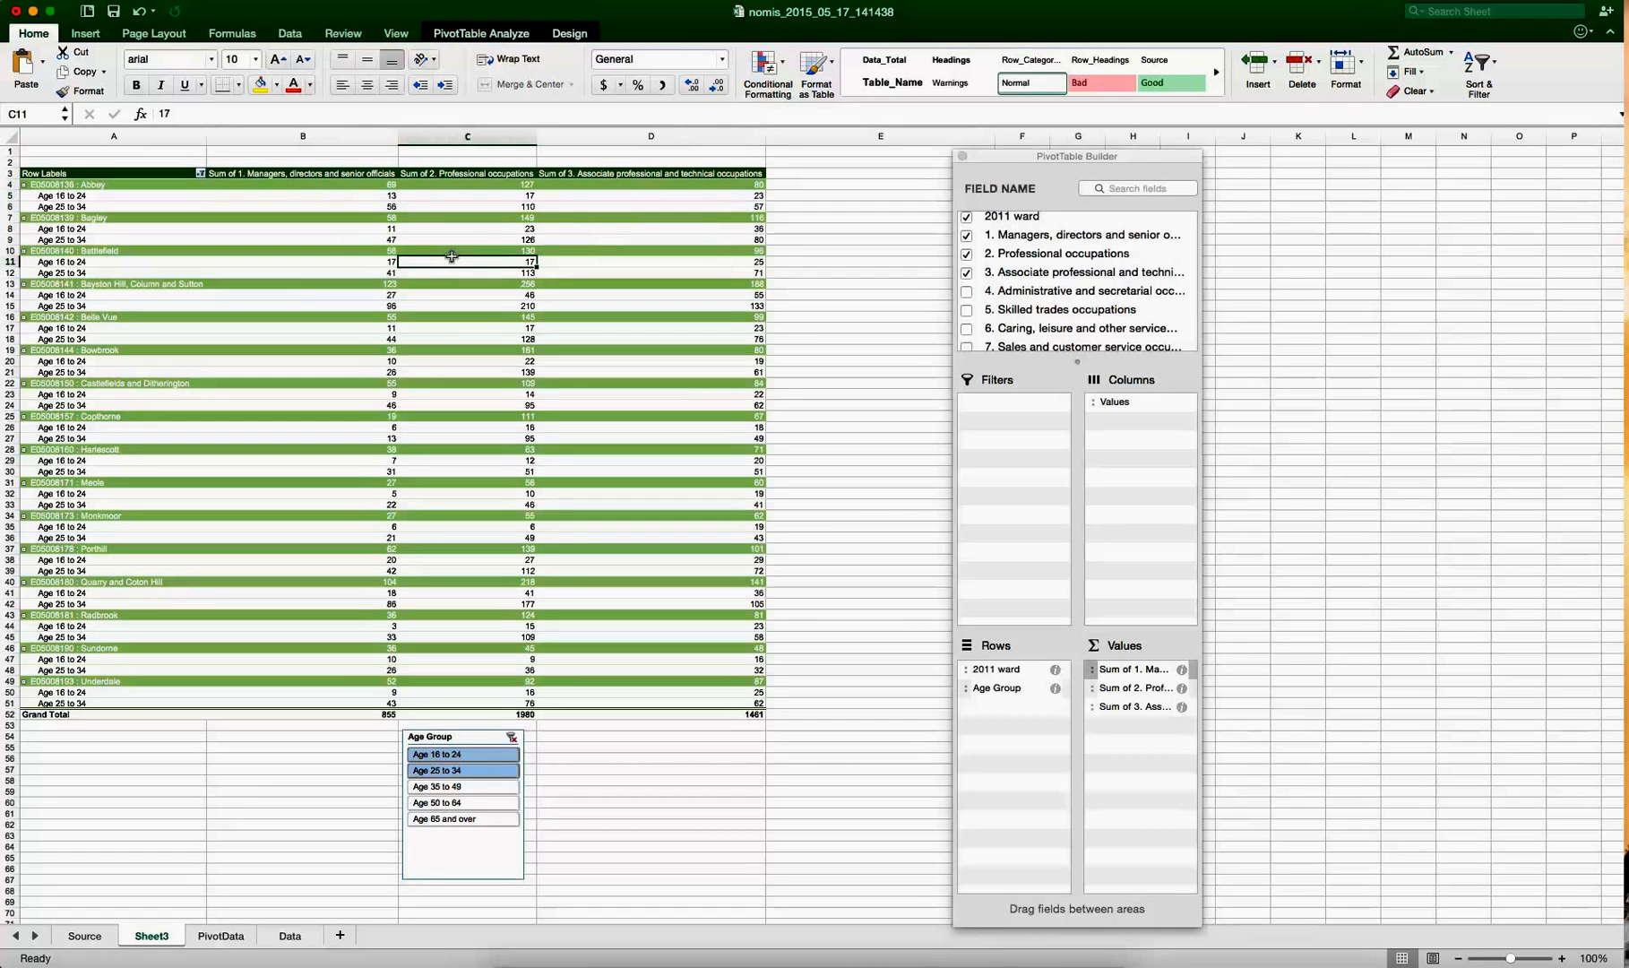
left_click(510, 35)
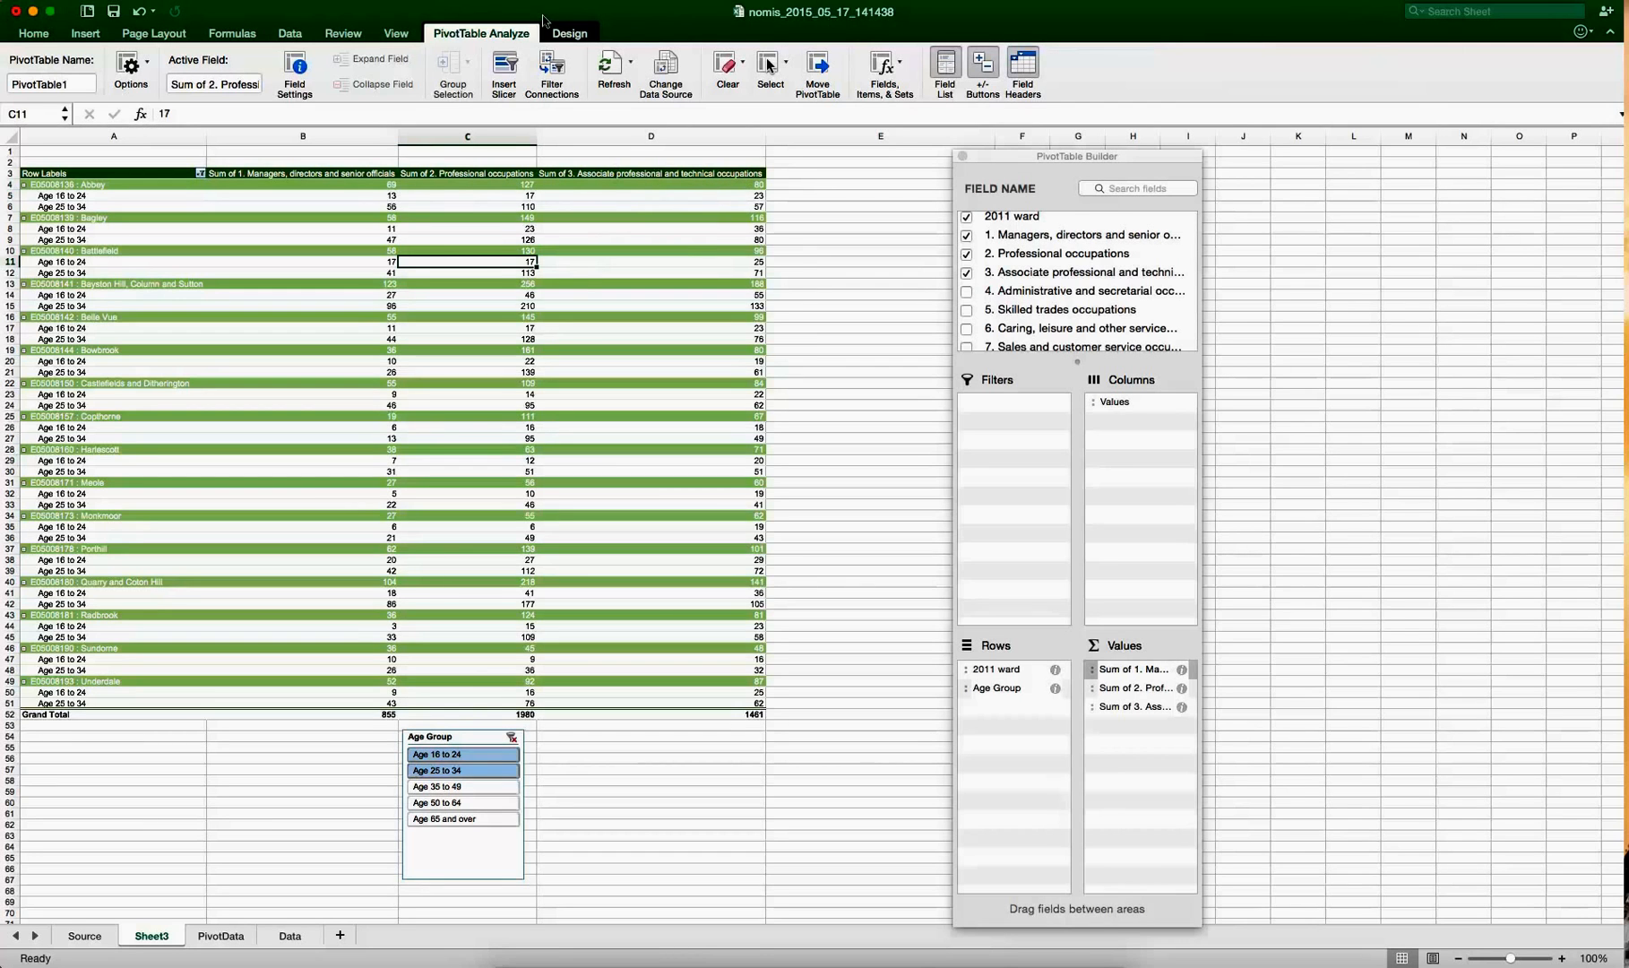
left_click(901, 64)
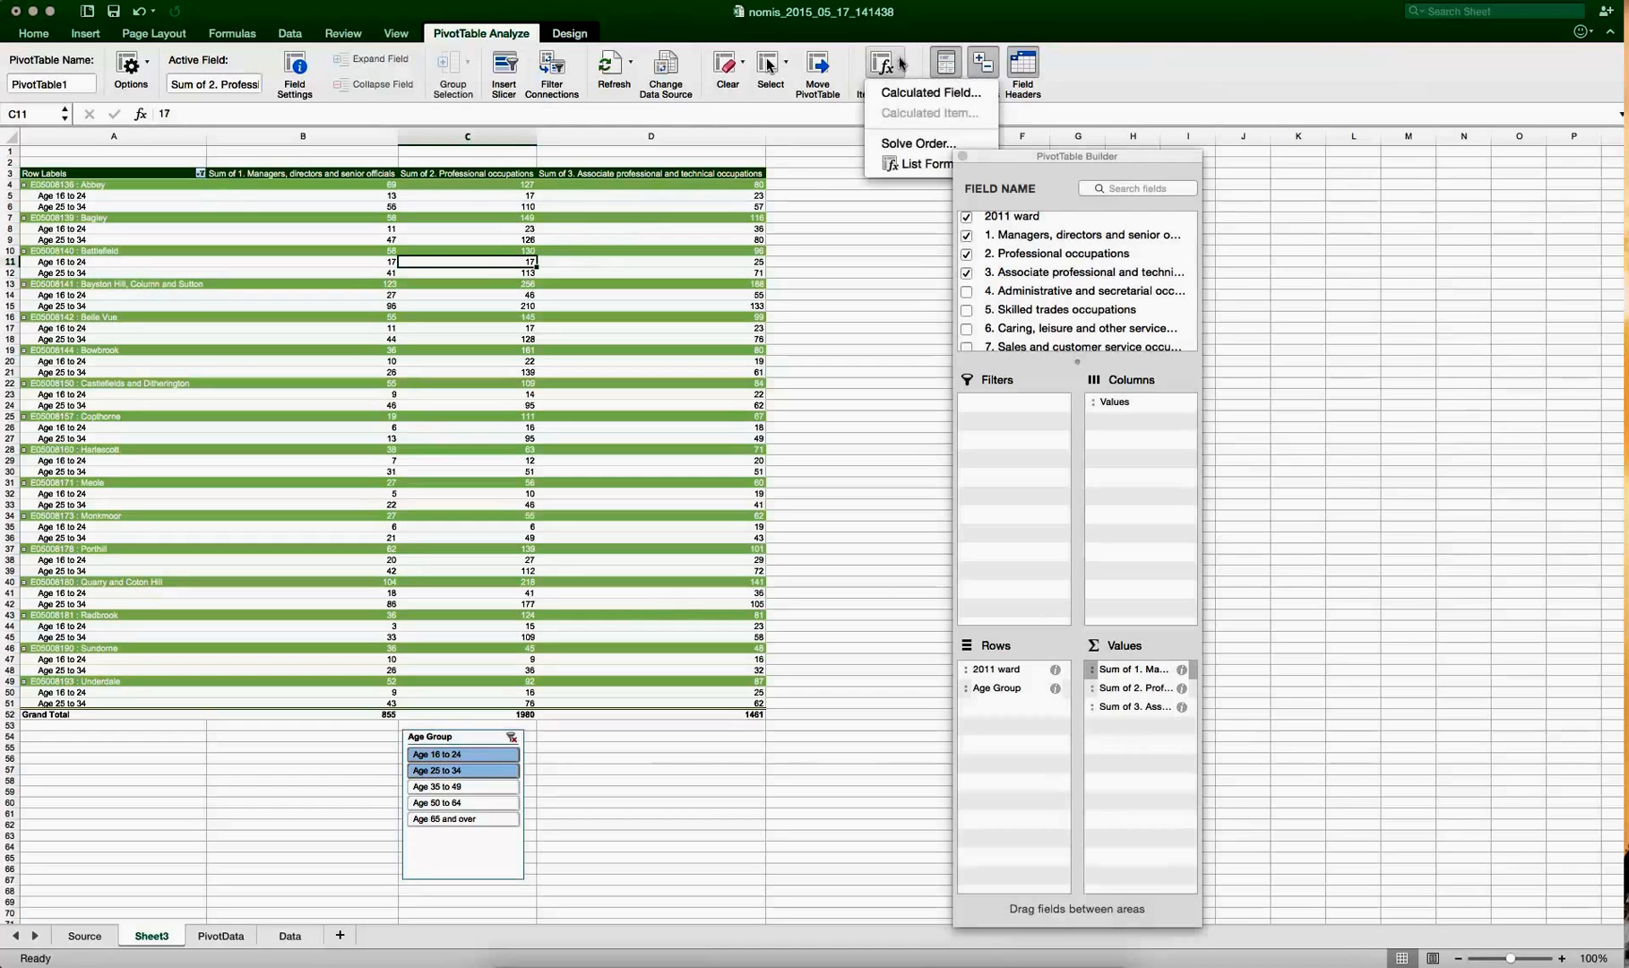
left_click(914, 61)
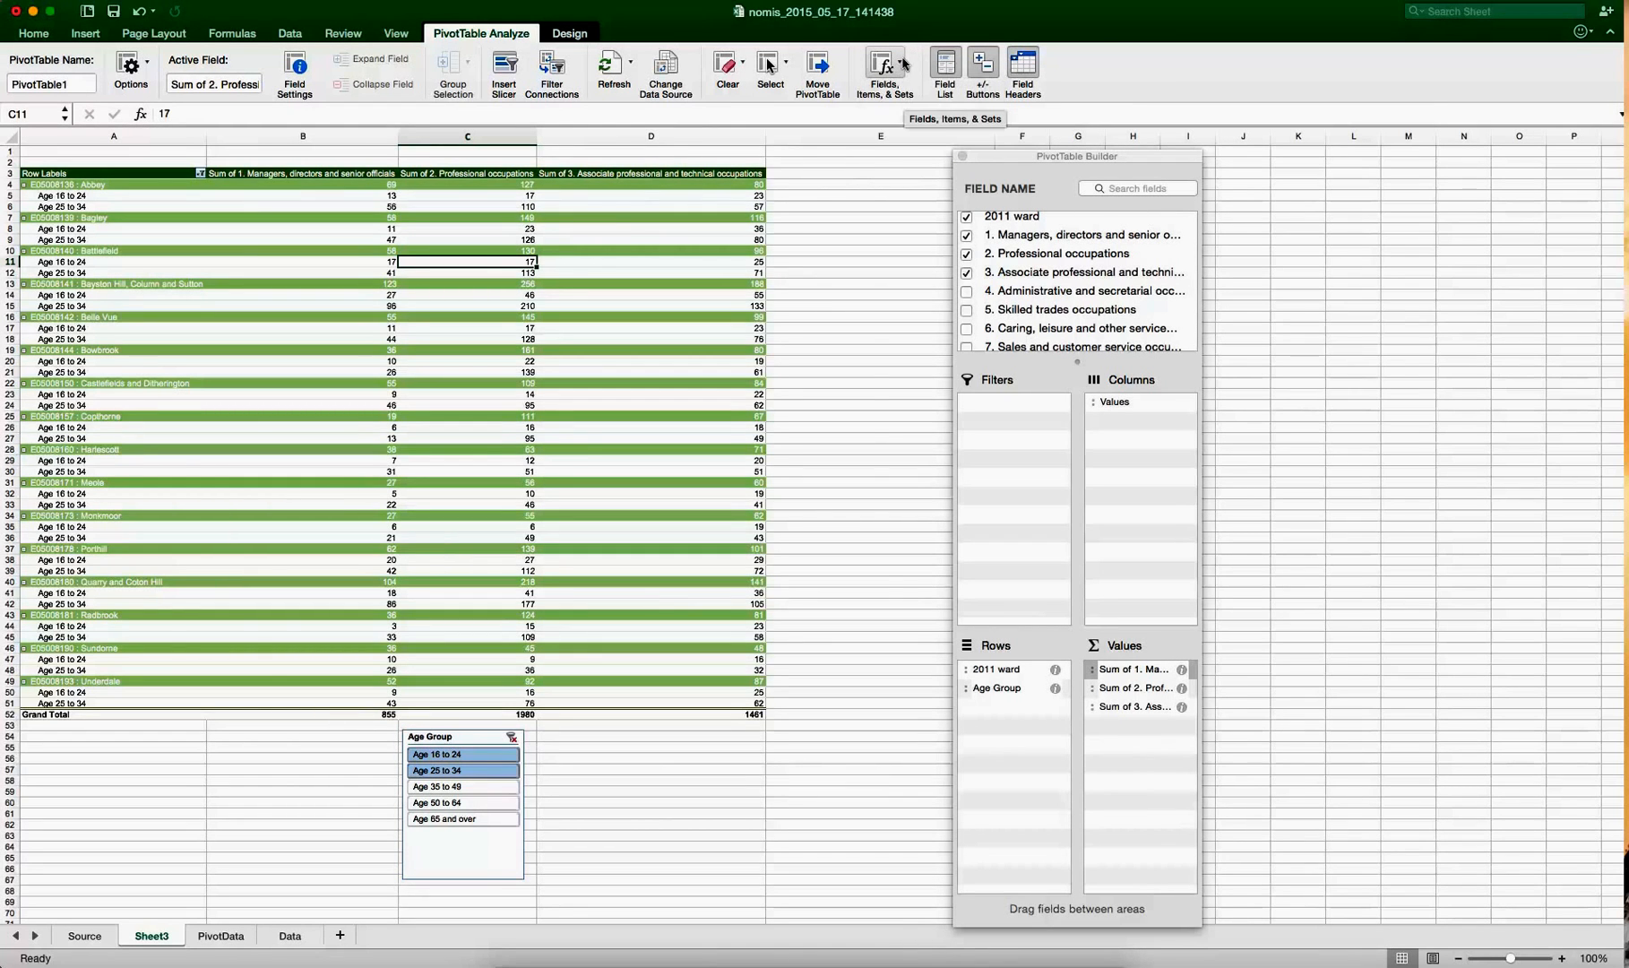
left_click(903, 63)
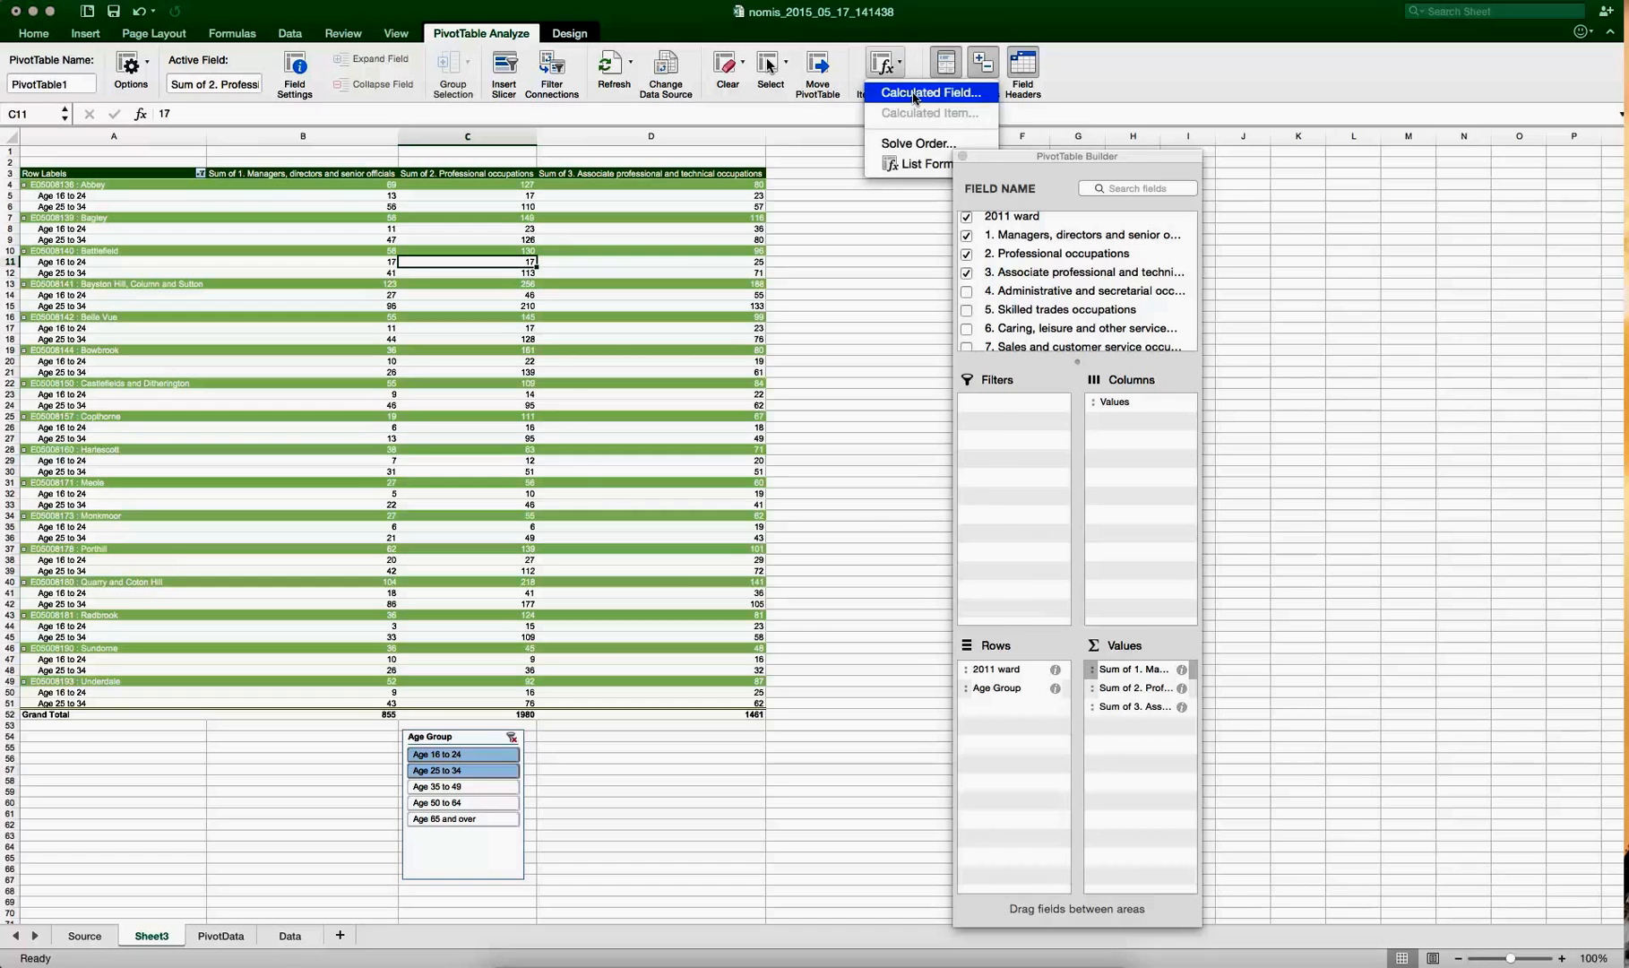
left_click(914, 93)
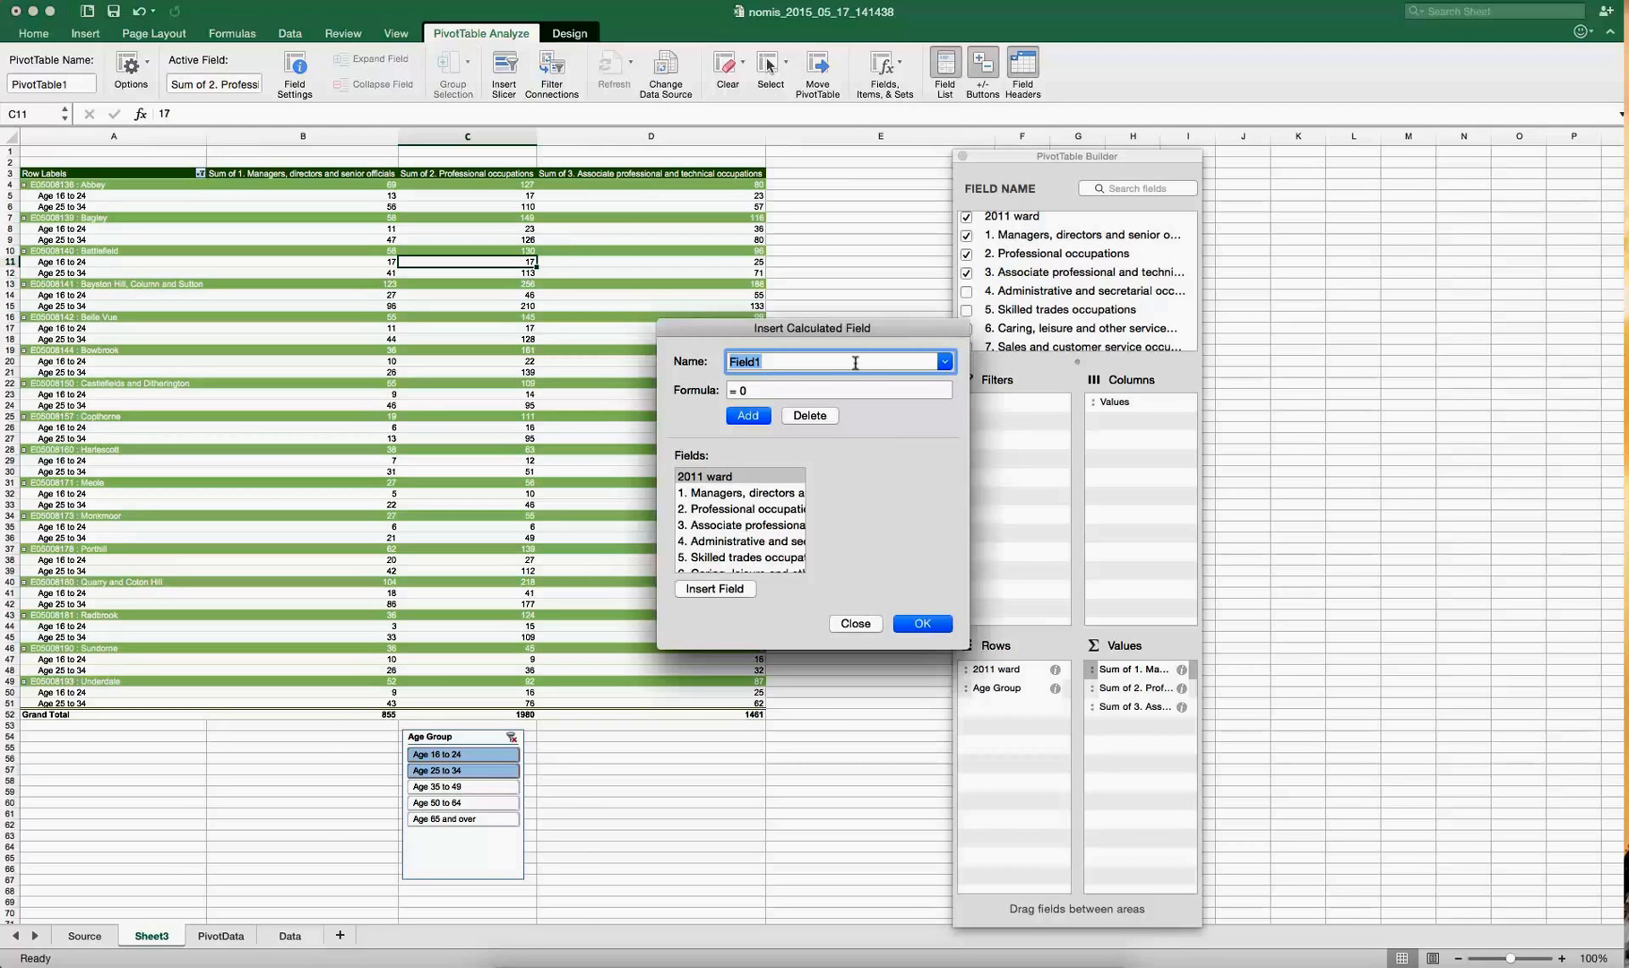
type("Young Professionals")
- Set the calculated field's formula to the sum of '1. Managers, directors and senior officials', '2. Professional occupations' and '3. Associate professional and technical occupations'
left_click(781, 386)
key("BackSpace")
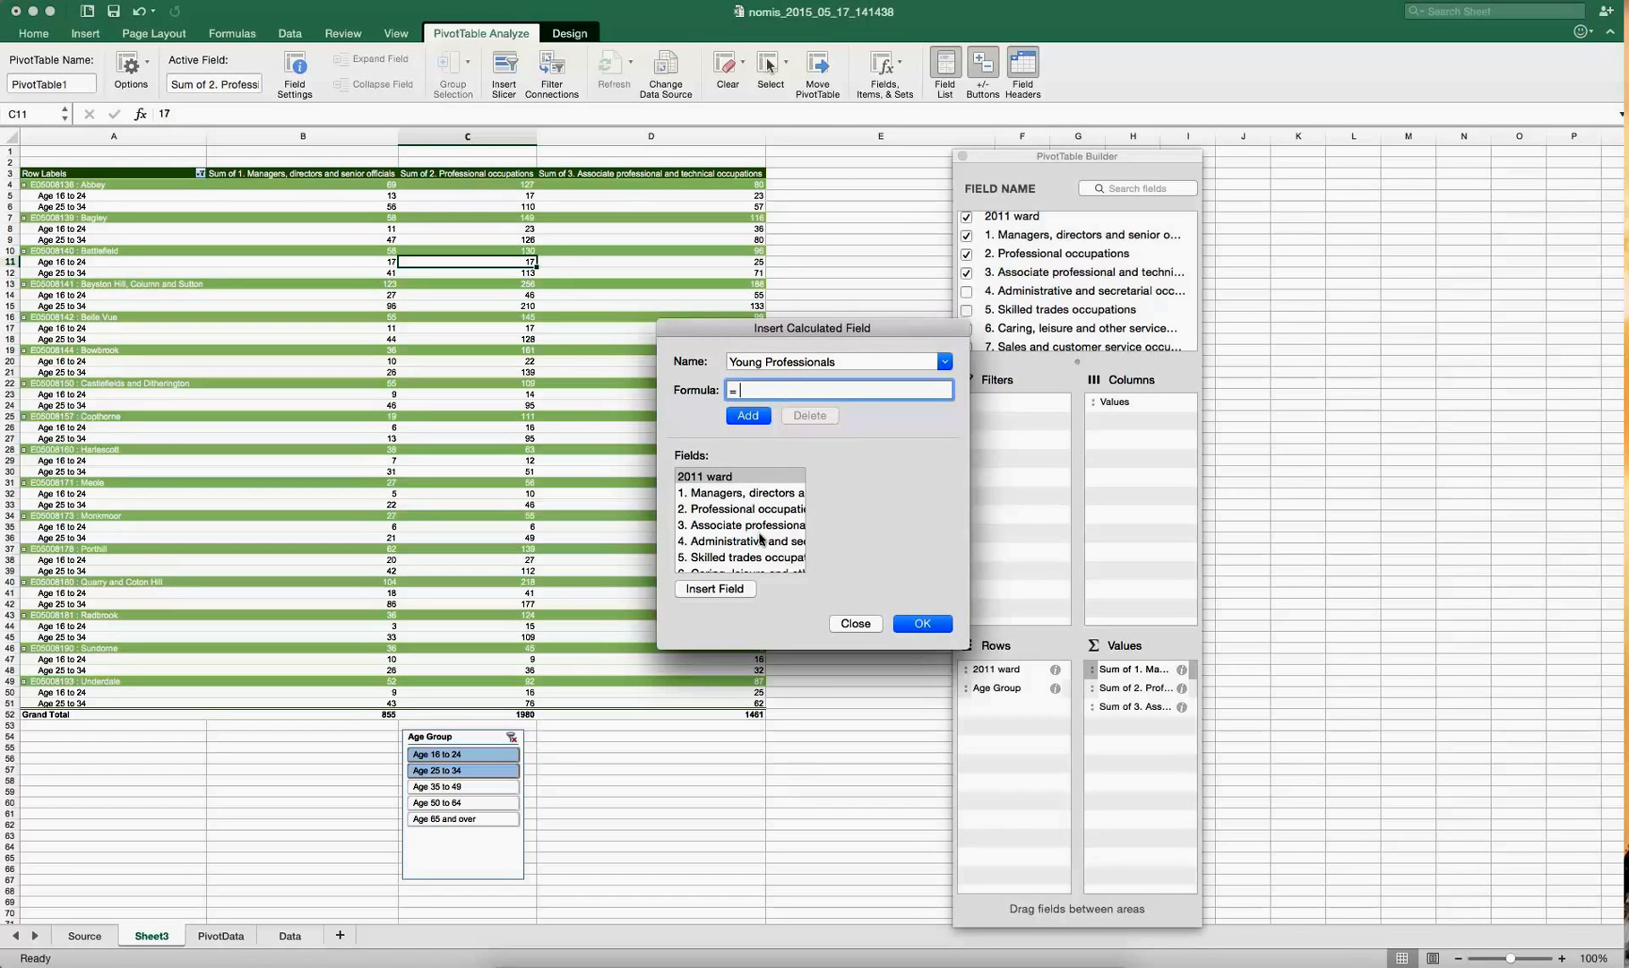
left_click(742, 493)
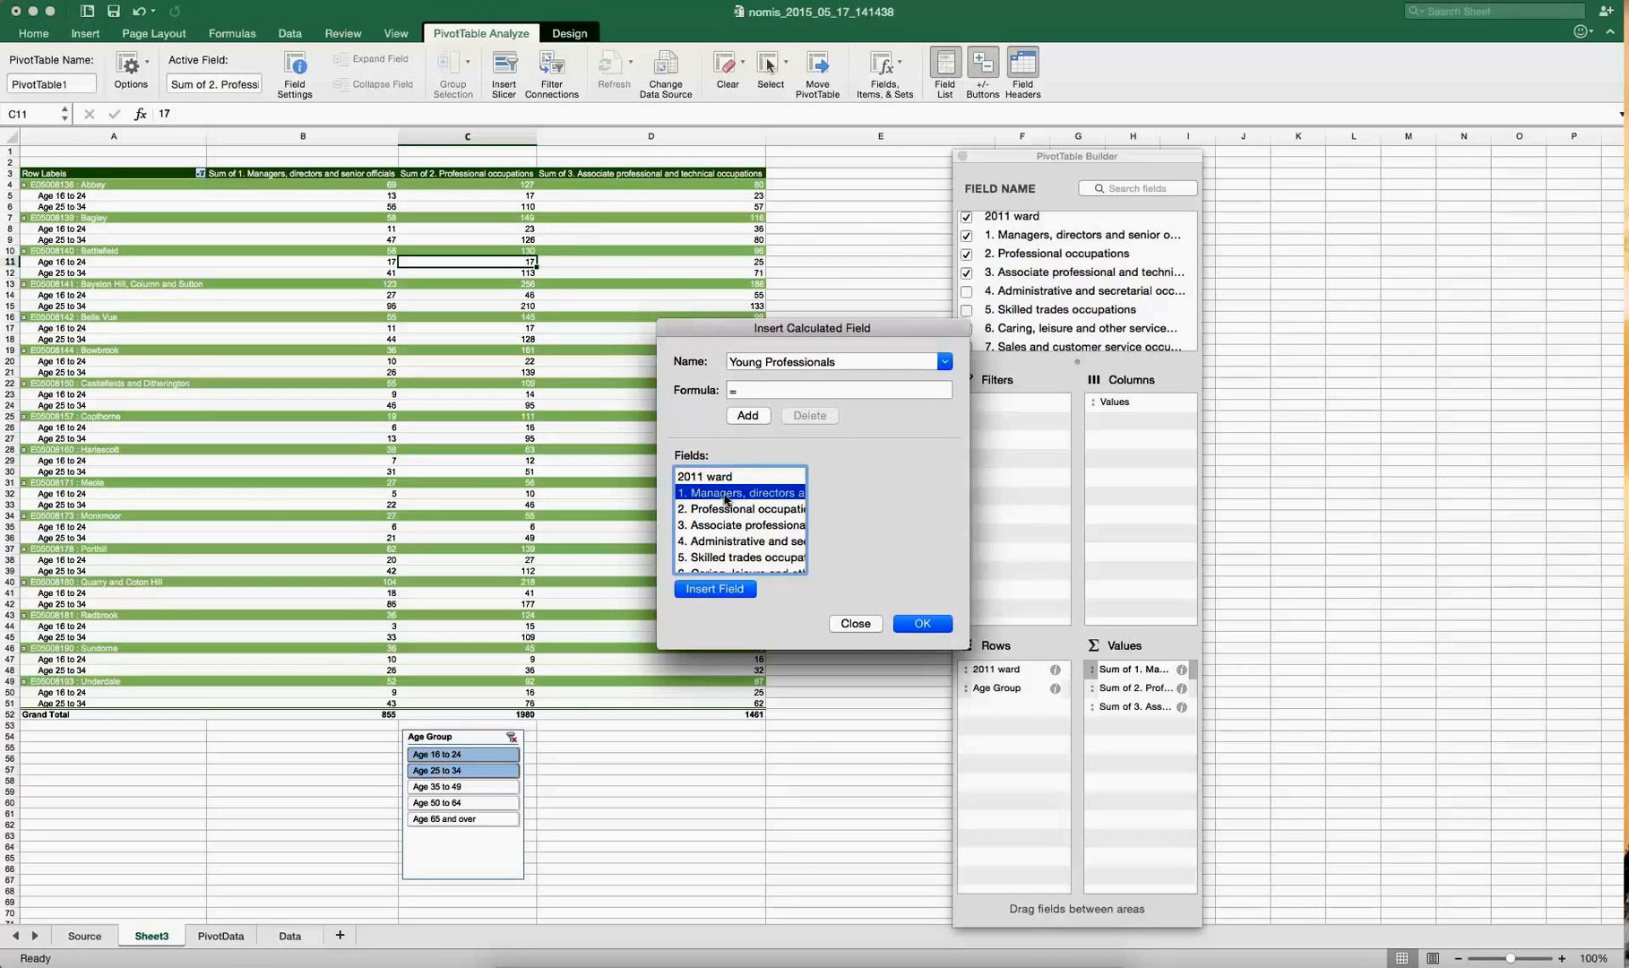
left_click(705, 591)
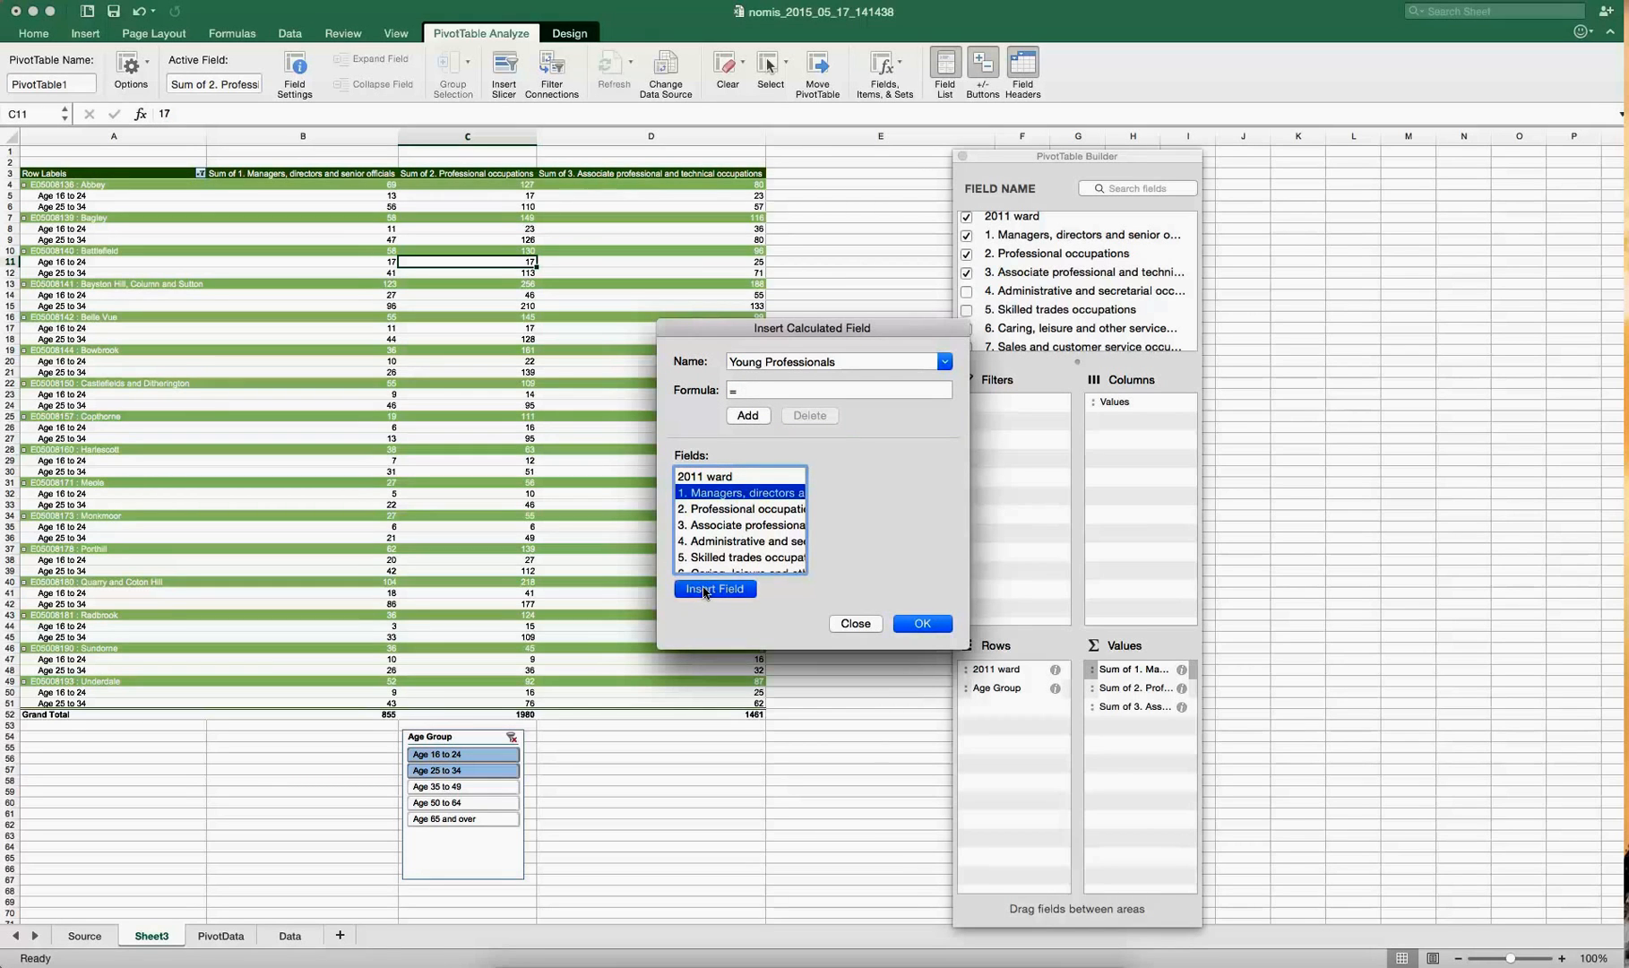
type("+")
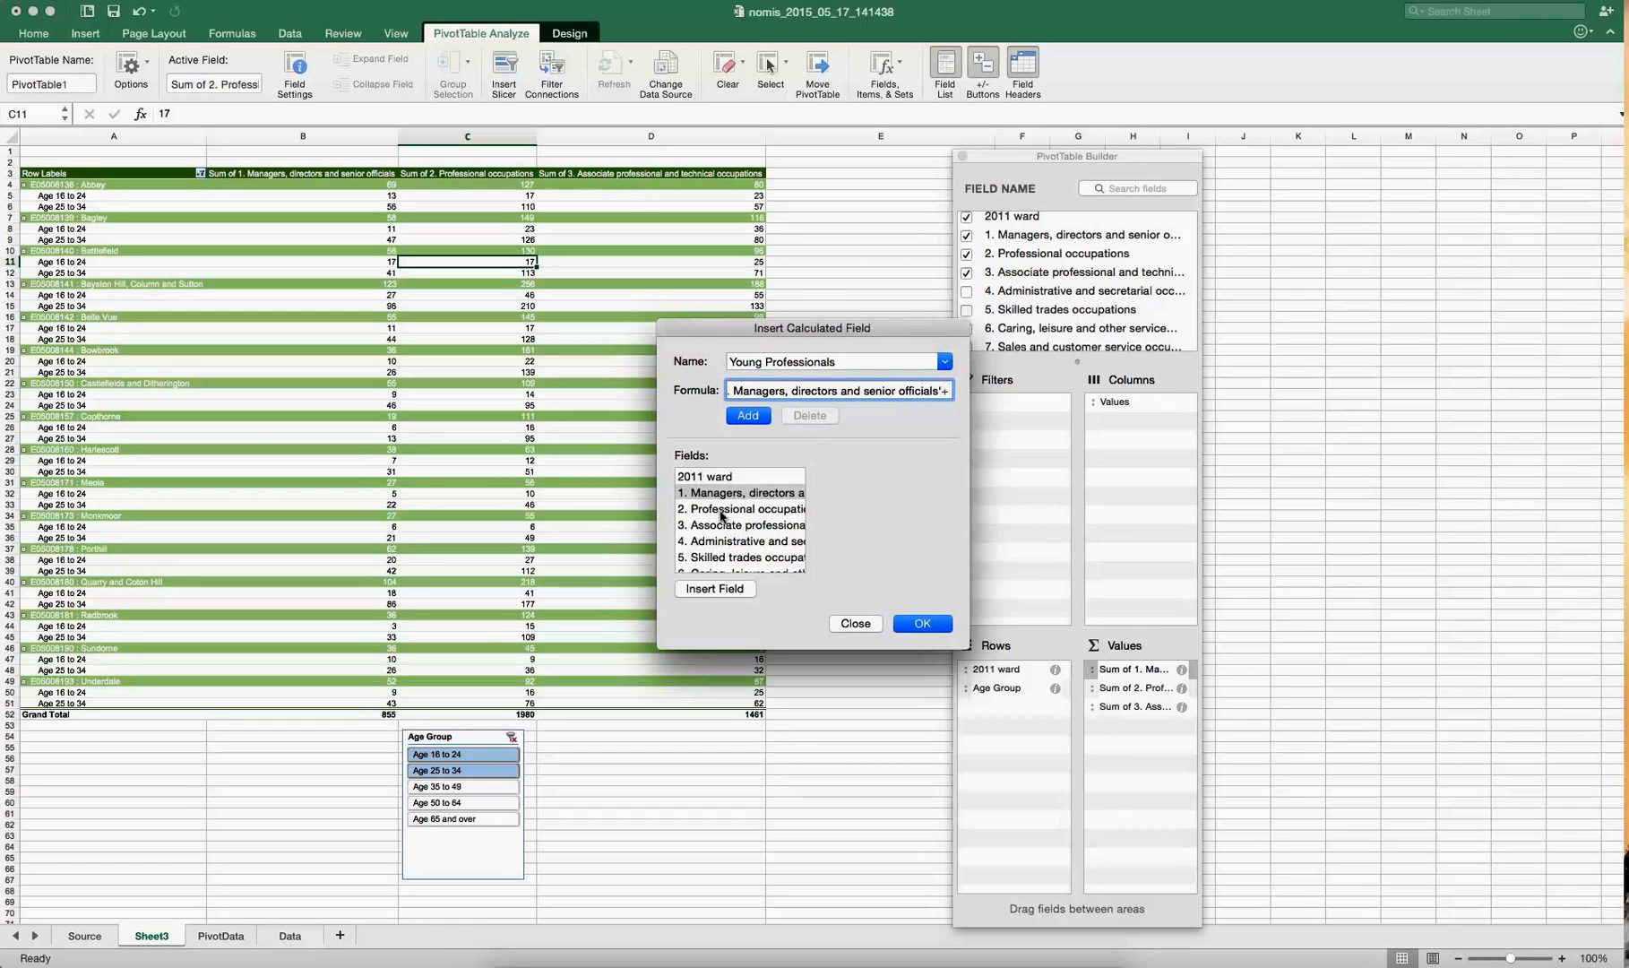
left_click(722, 509)
left_click(716, 588)
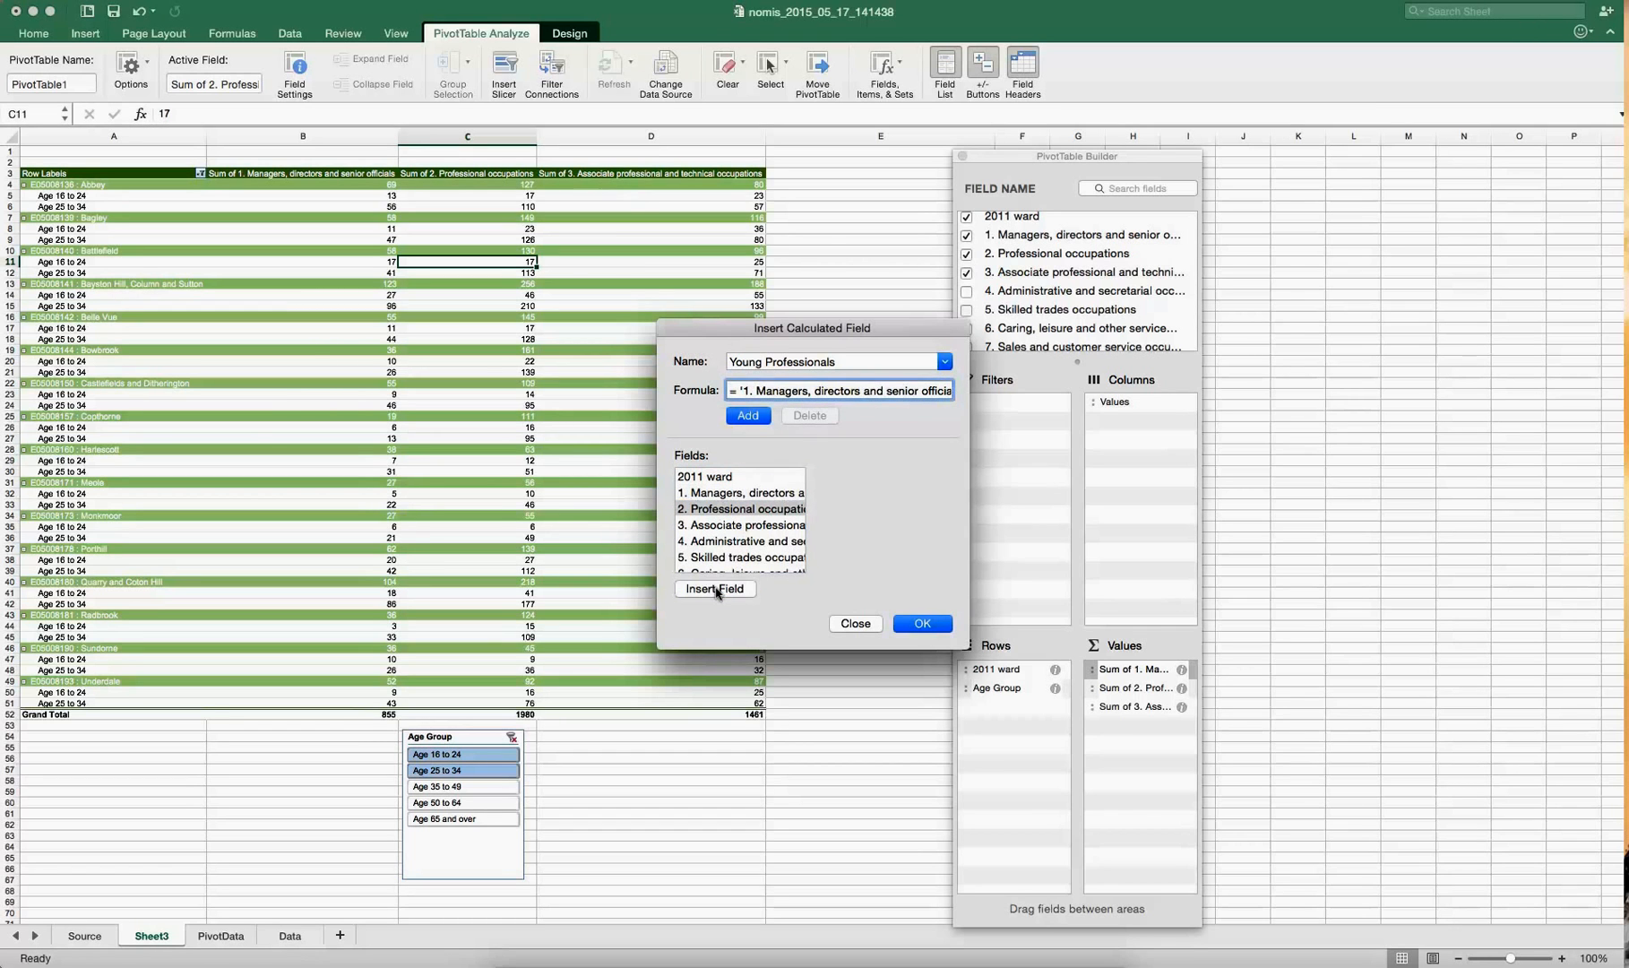
type("+")
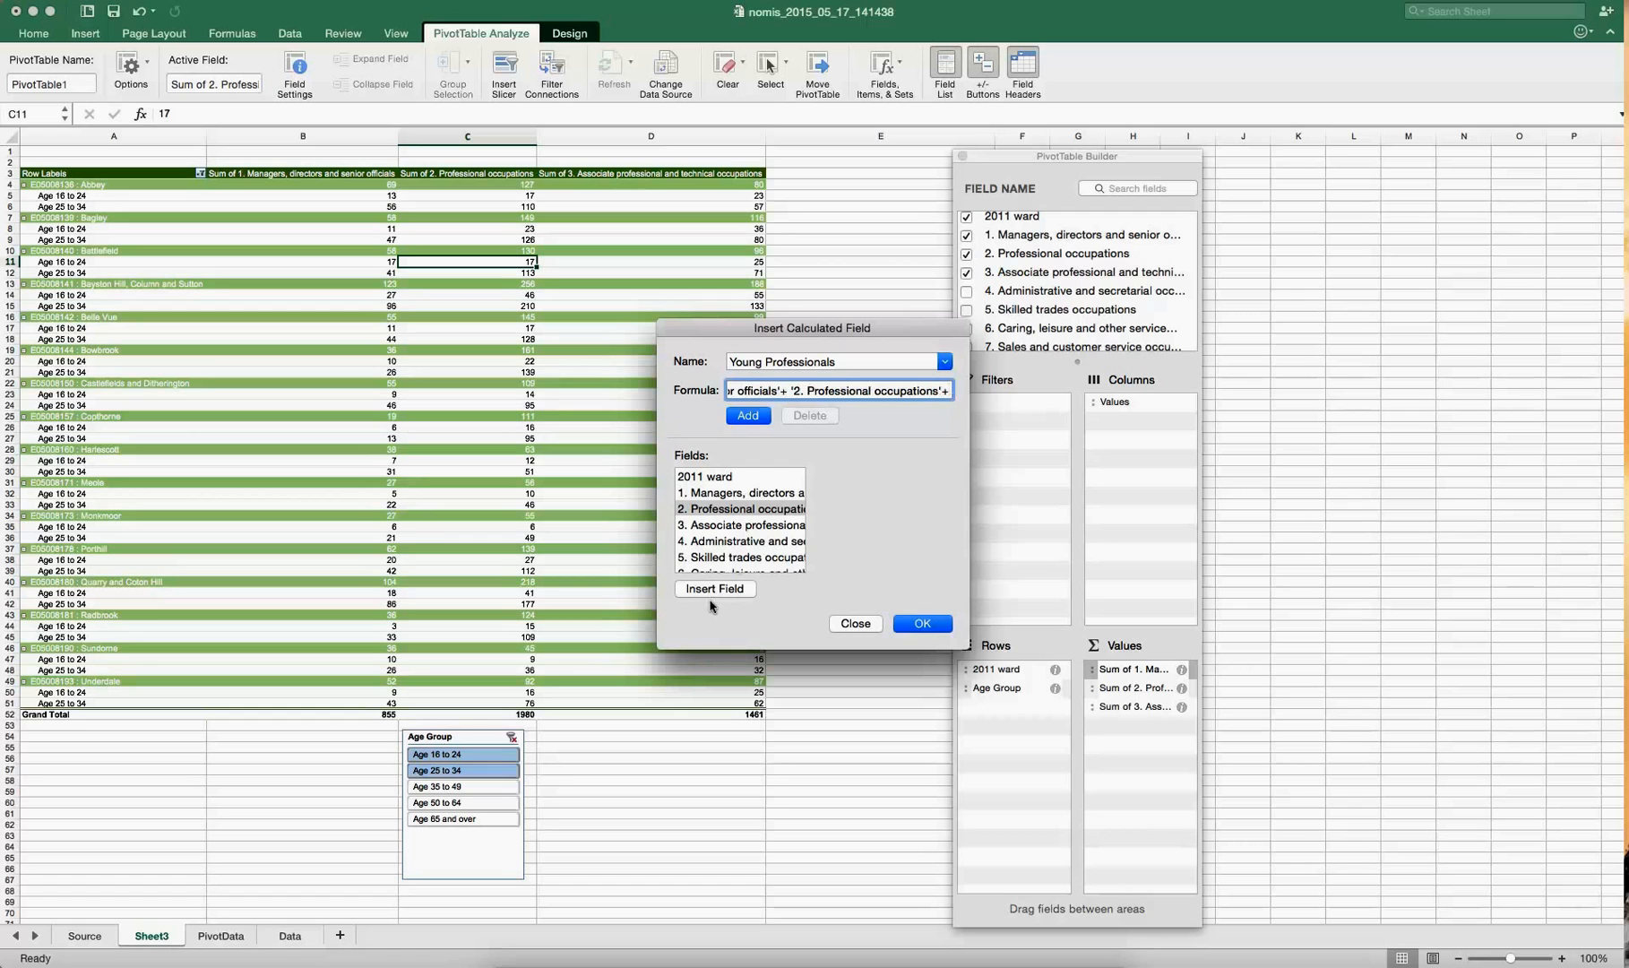
left_click(730, 525)
left_click(717, 589)
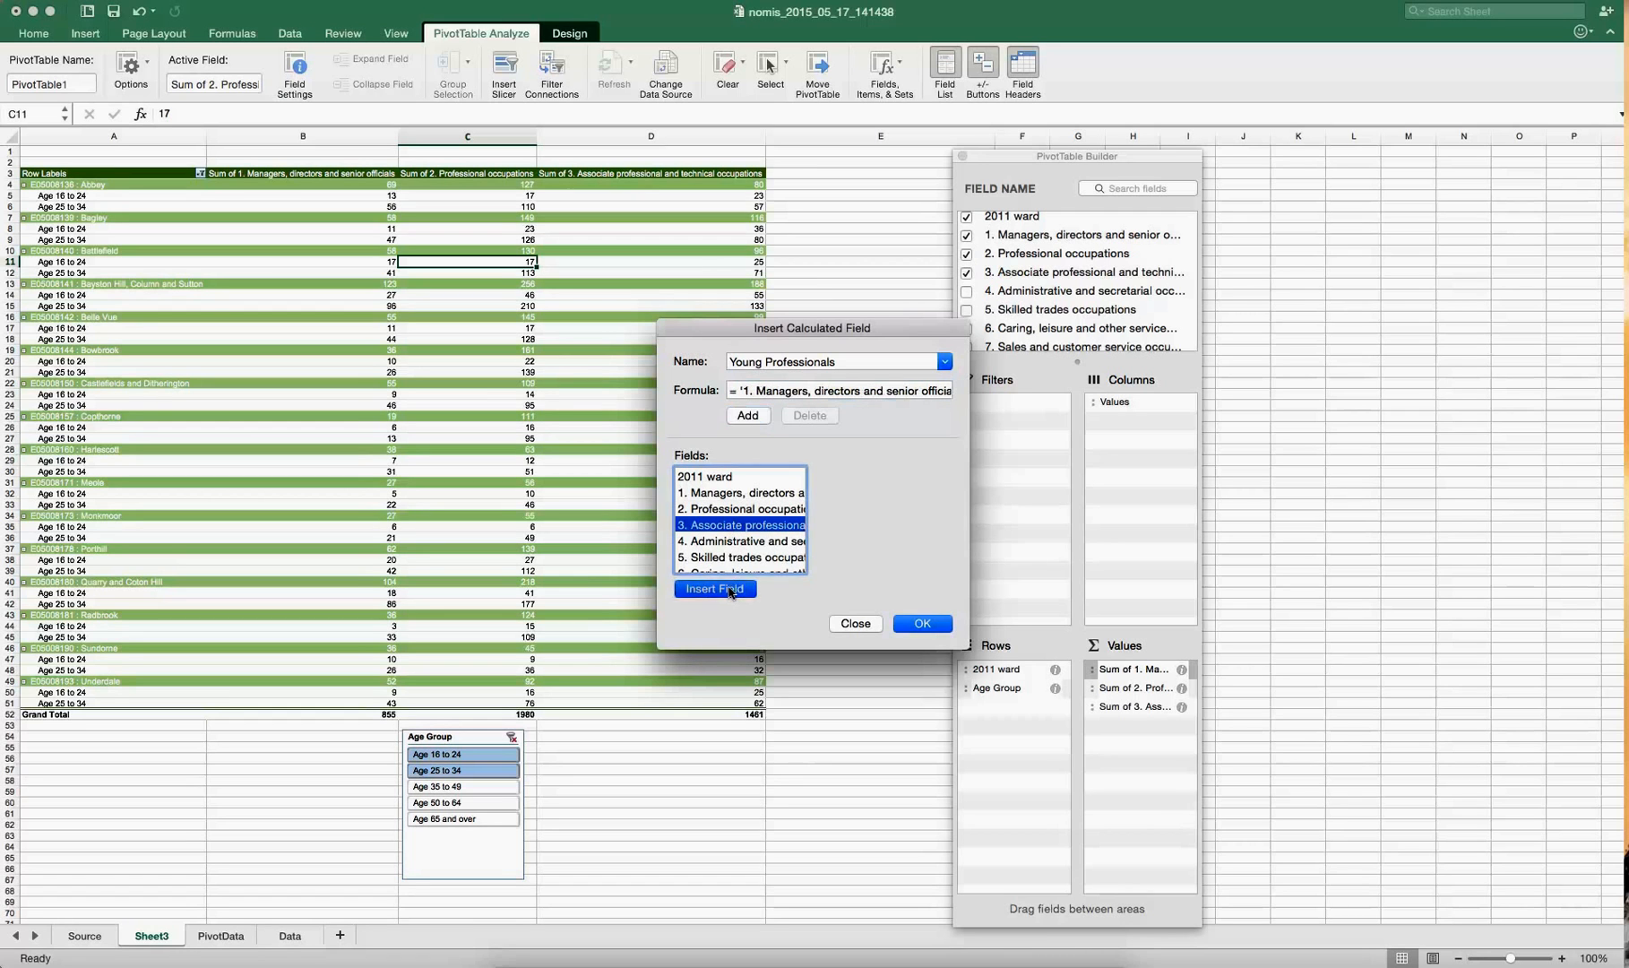
- Check the calculated field's formula through to its end and add the Young Professionals field to the PivotTable
left_click(904, 390)
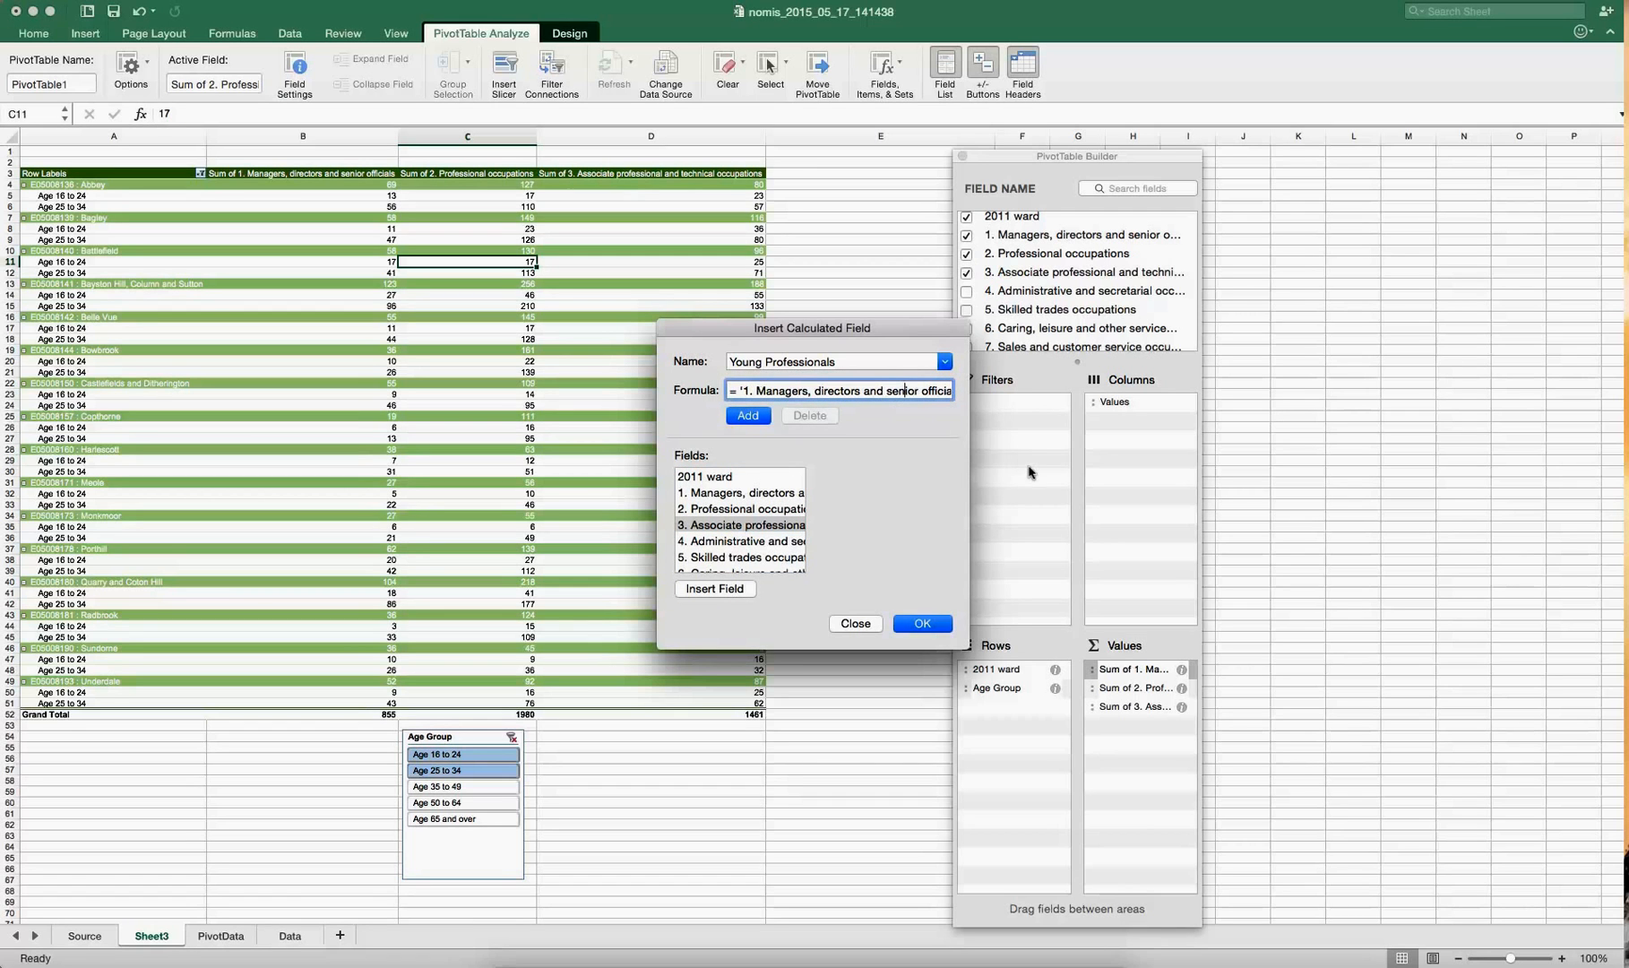
key("Right")
key("Right")
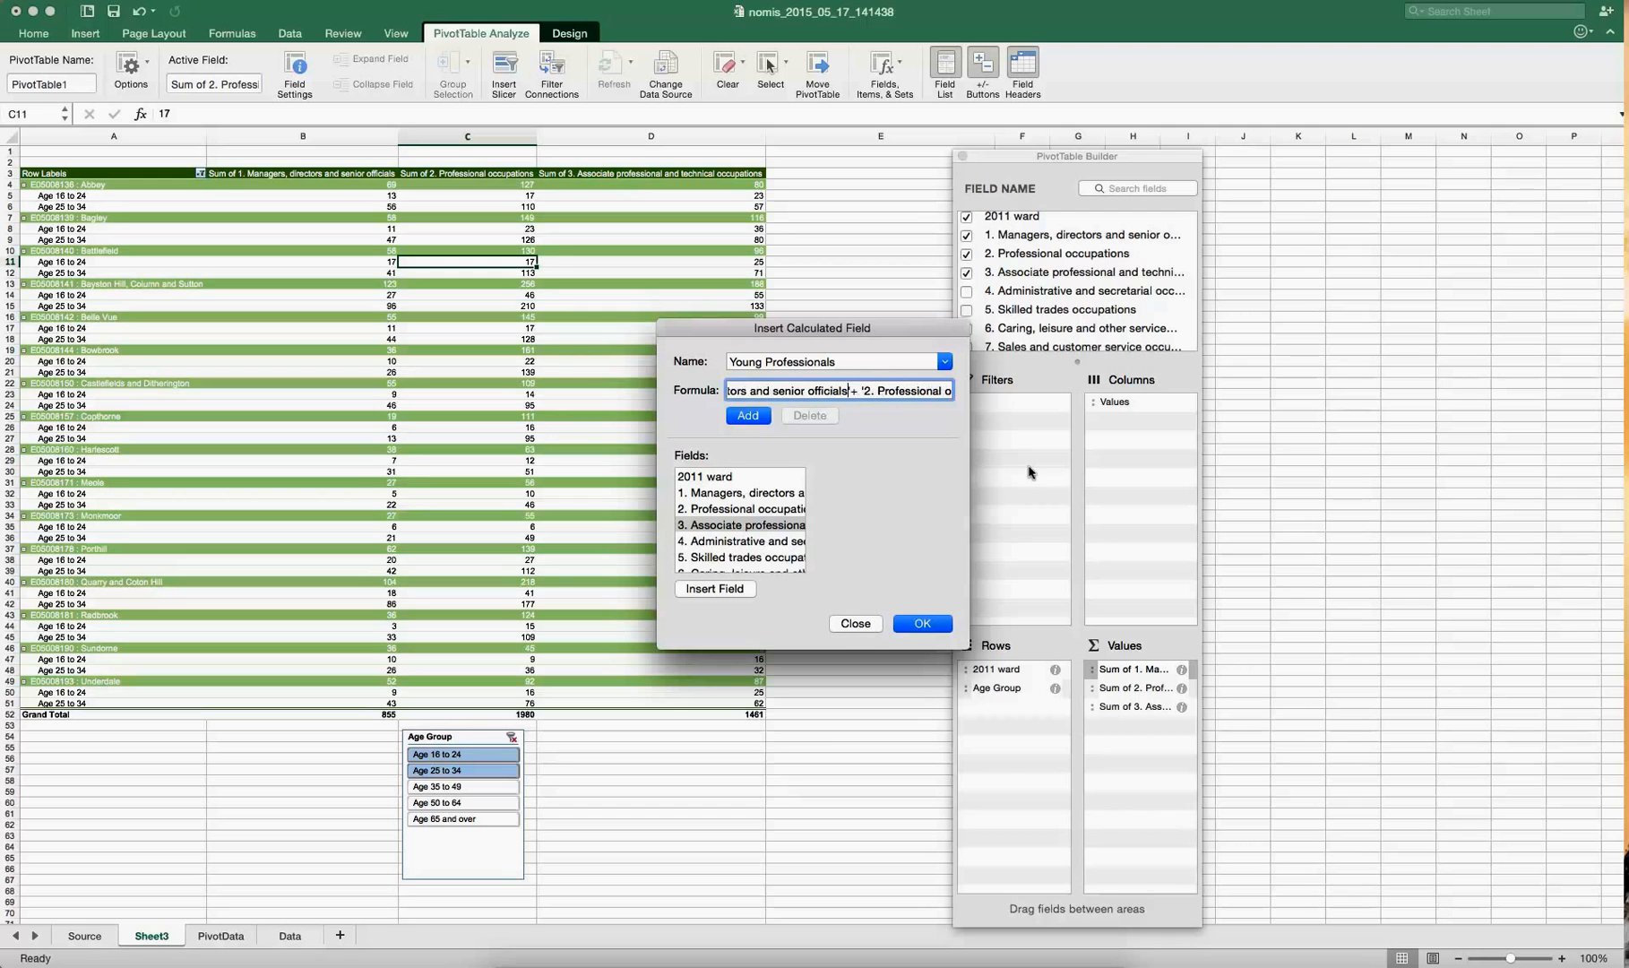
key("Right")
key("Right")
key("Right")
key("Right")
key("Right")
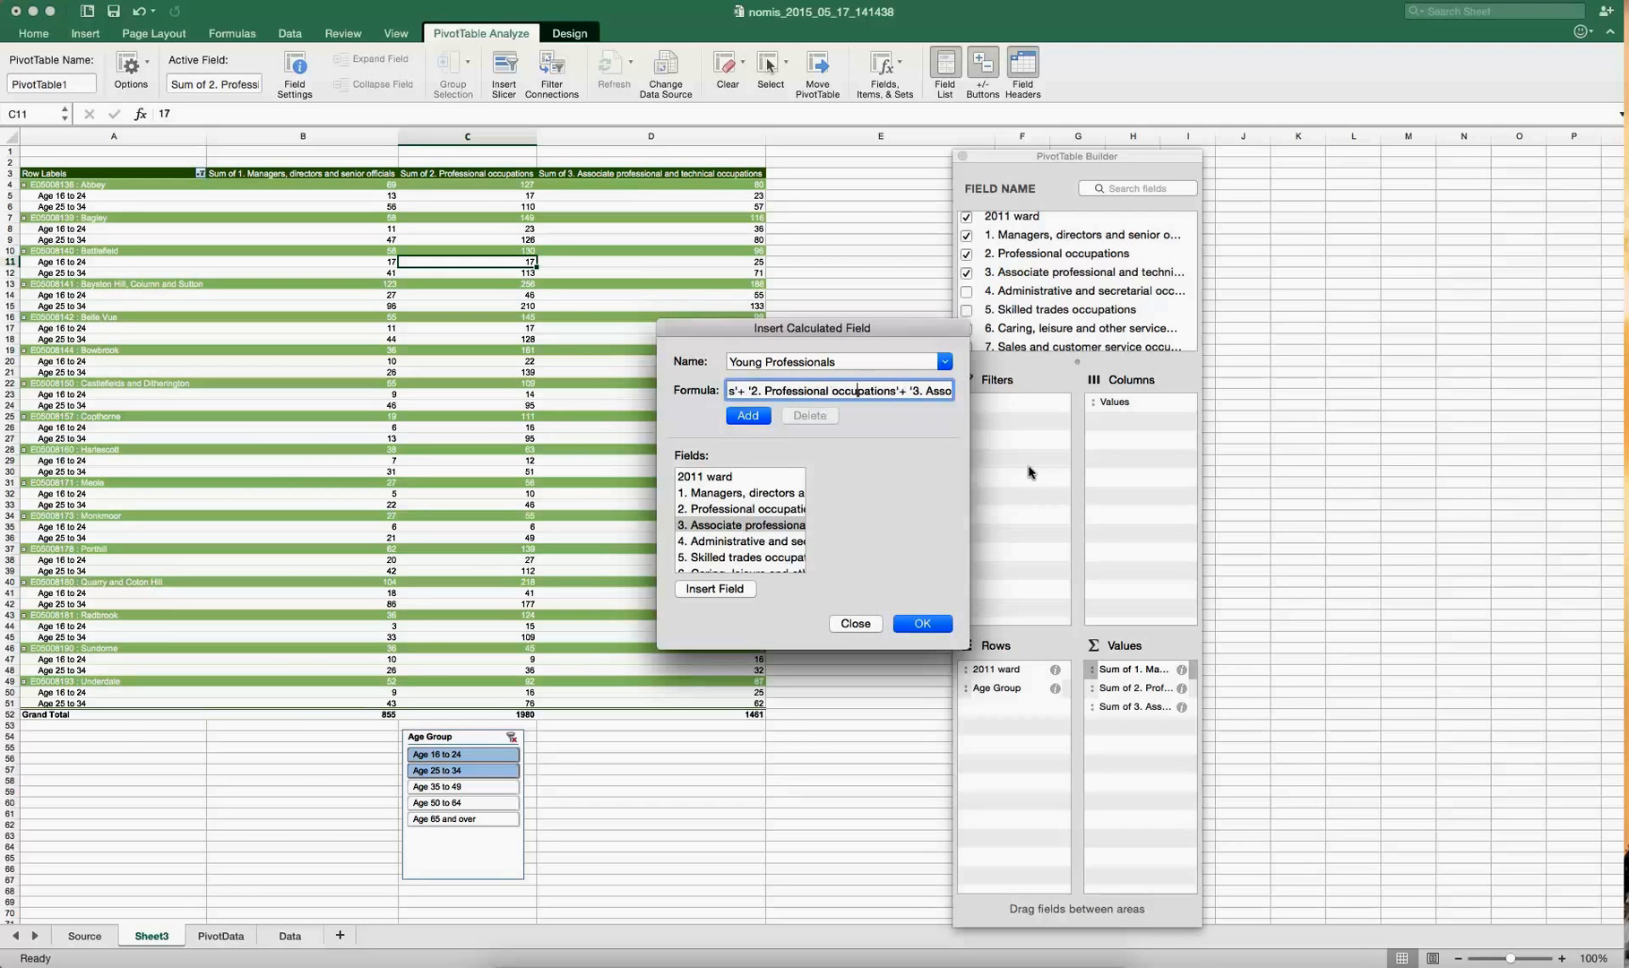
key("Right")
key("Right")
key("Right")
key("Right")
key("Right")
key("Right")
key("Right")
key("Right")
key("Right")
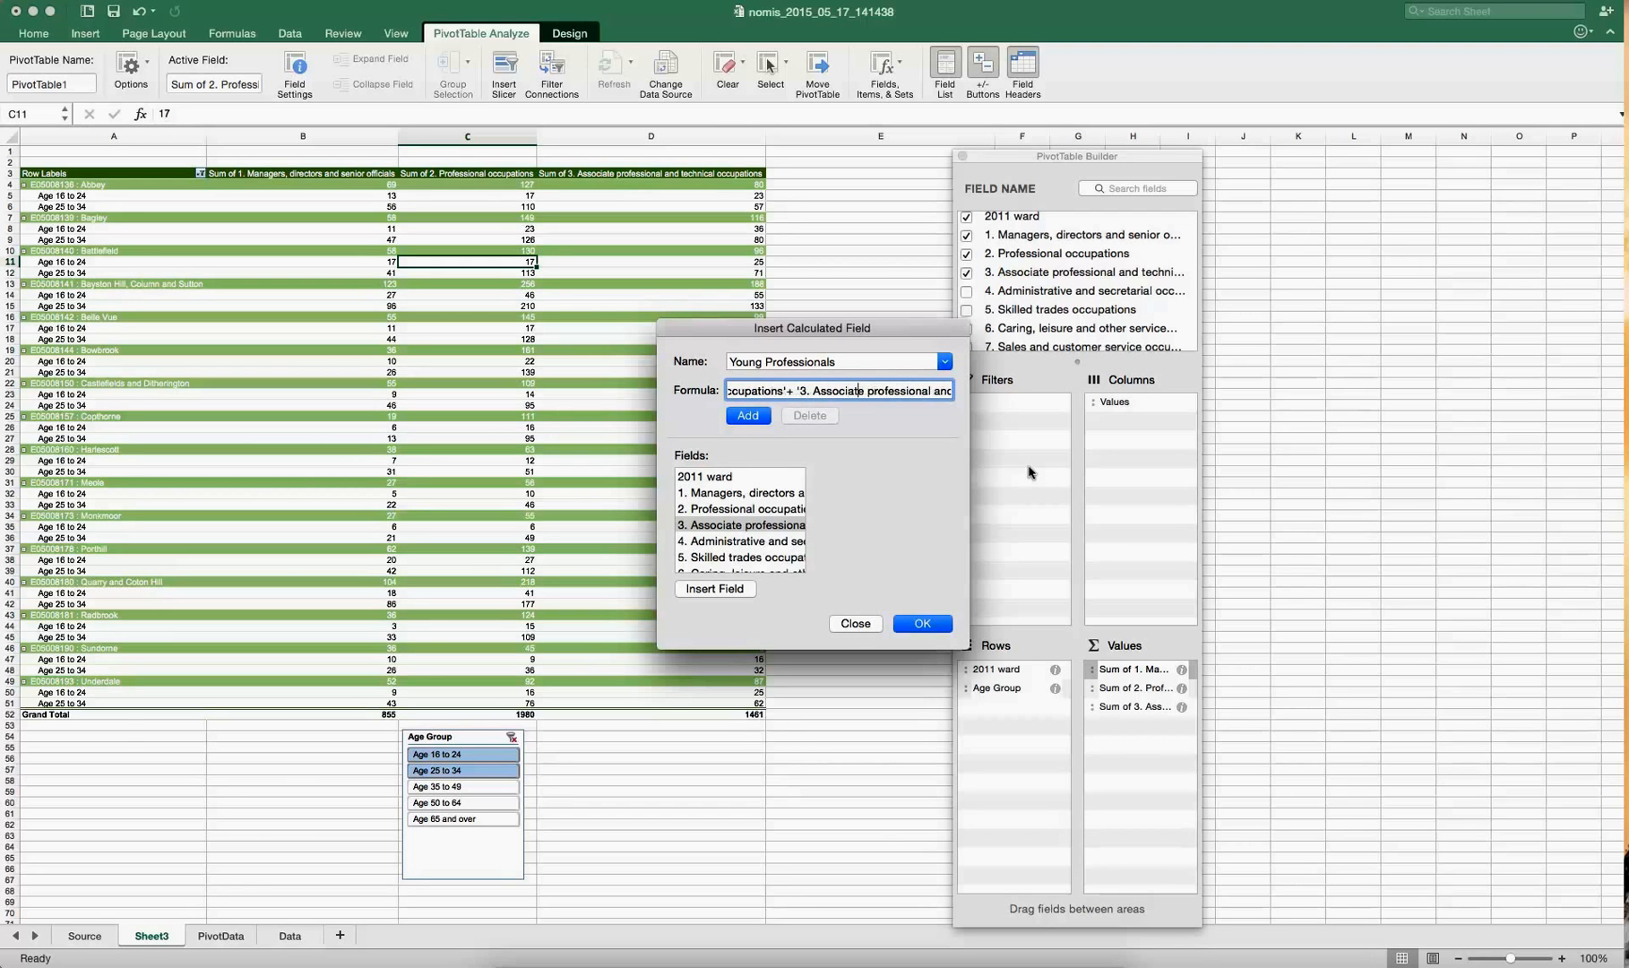
key("Right")
key("Right")
key("Right")
key("Right")
key("Right")
key("Right")
key("Right")
key("Right")
key("Right")
key("Right")
key("Right")
key("Right")
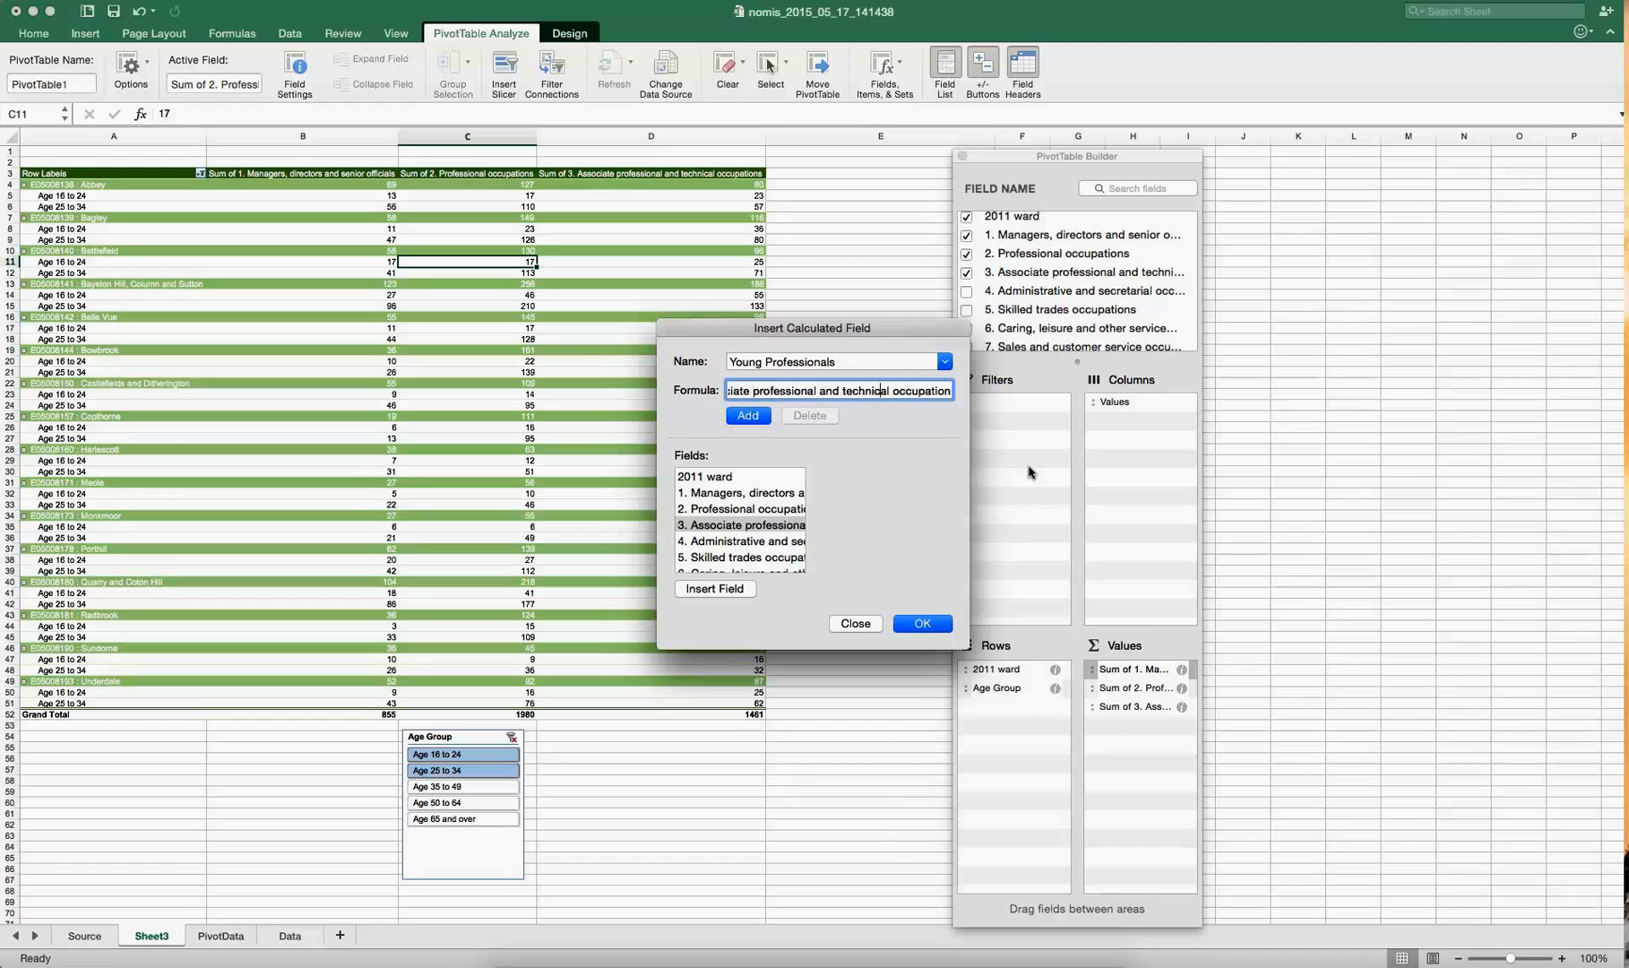
key("Right")
key("Right")
key("Right")
key("Right")
key("Right")
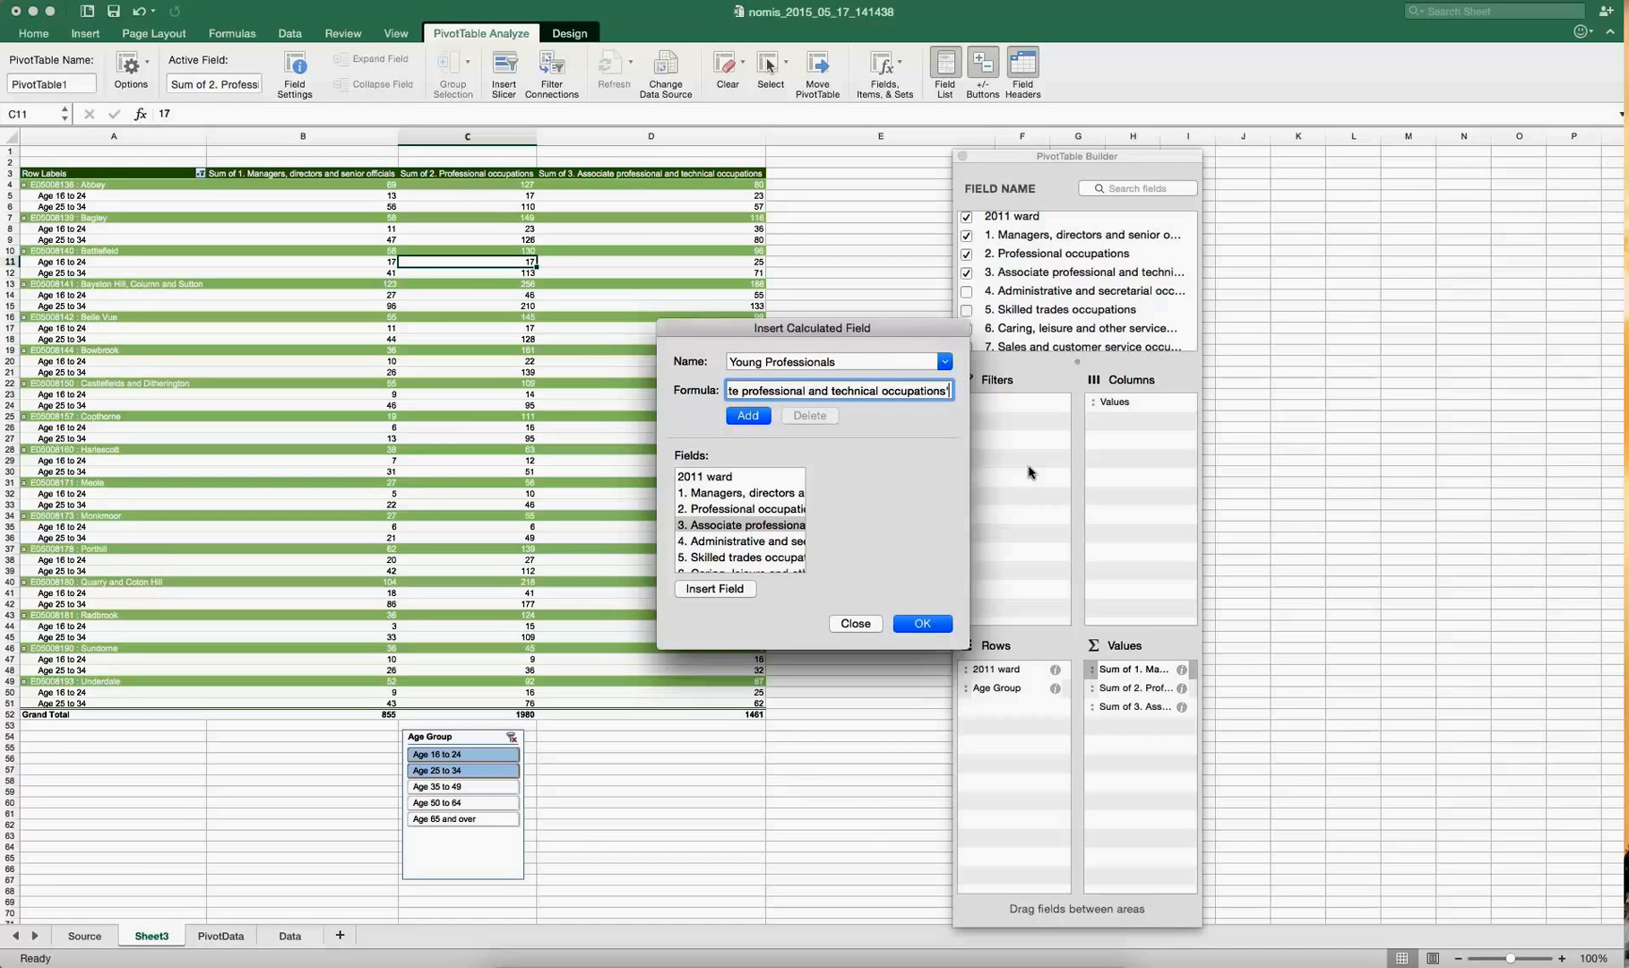
left_click(924, 625)
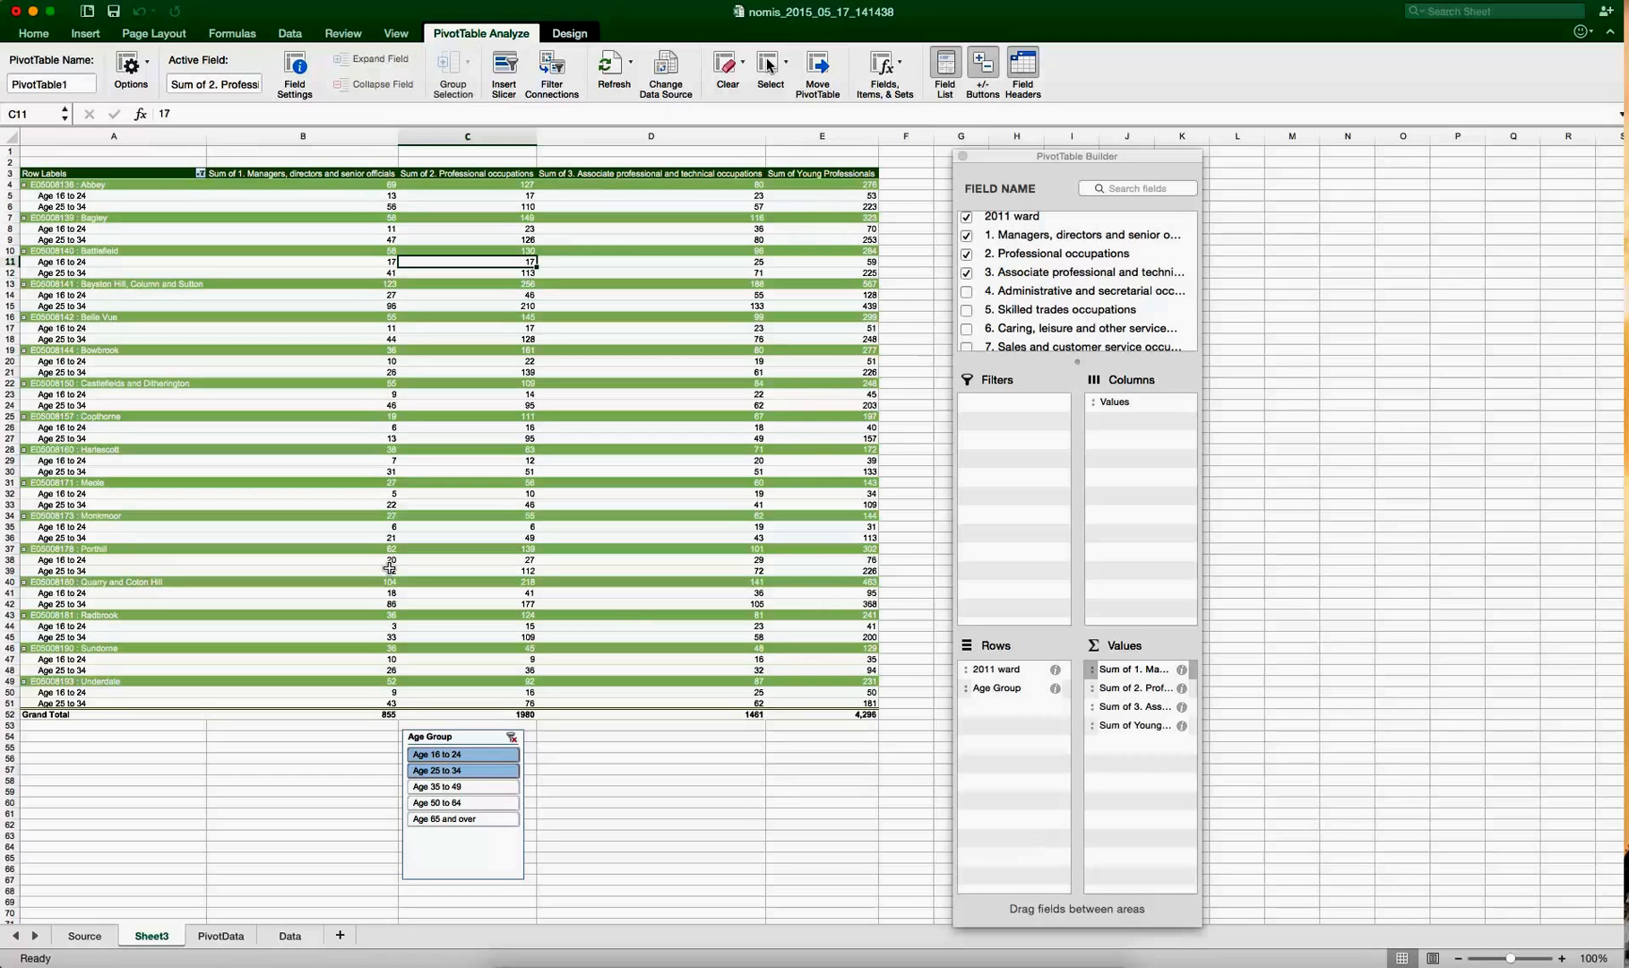
- Collapse the 2011 ward field so the PivotTable shows only one row per ward
left_click(42, 185)
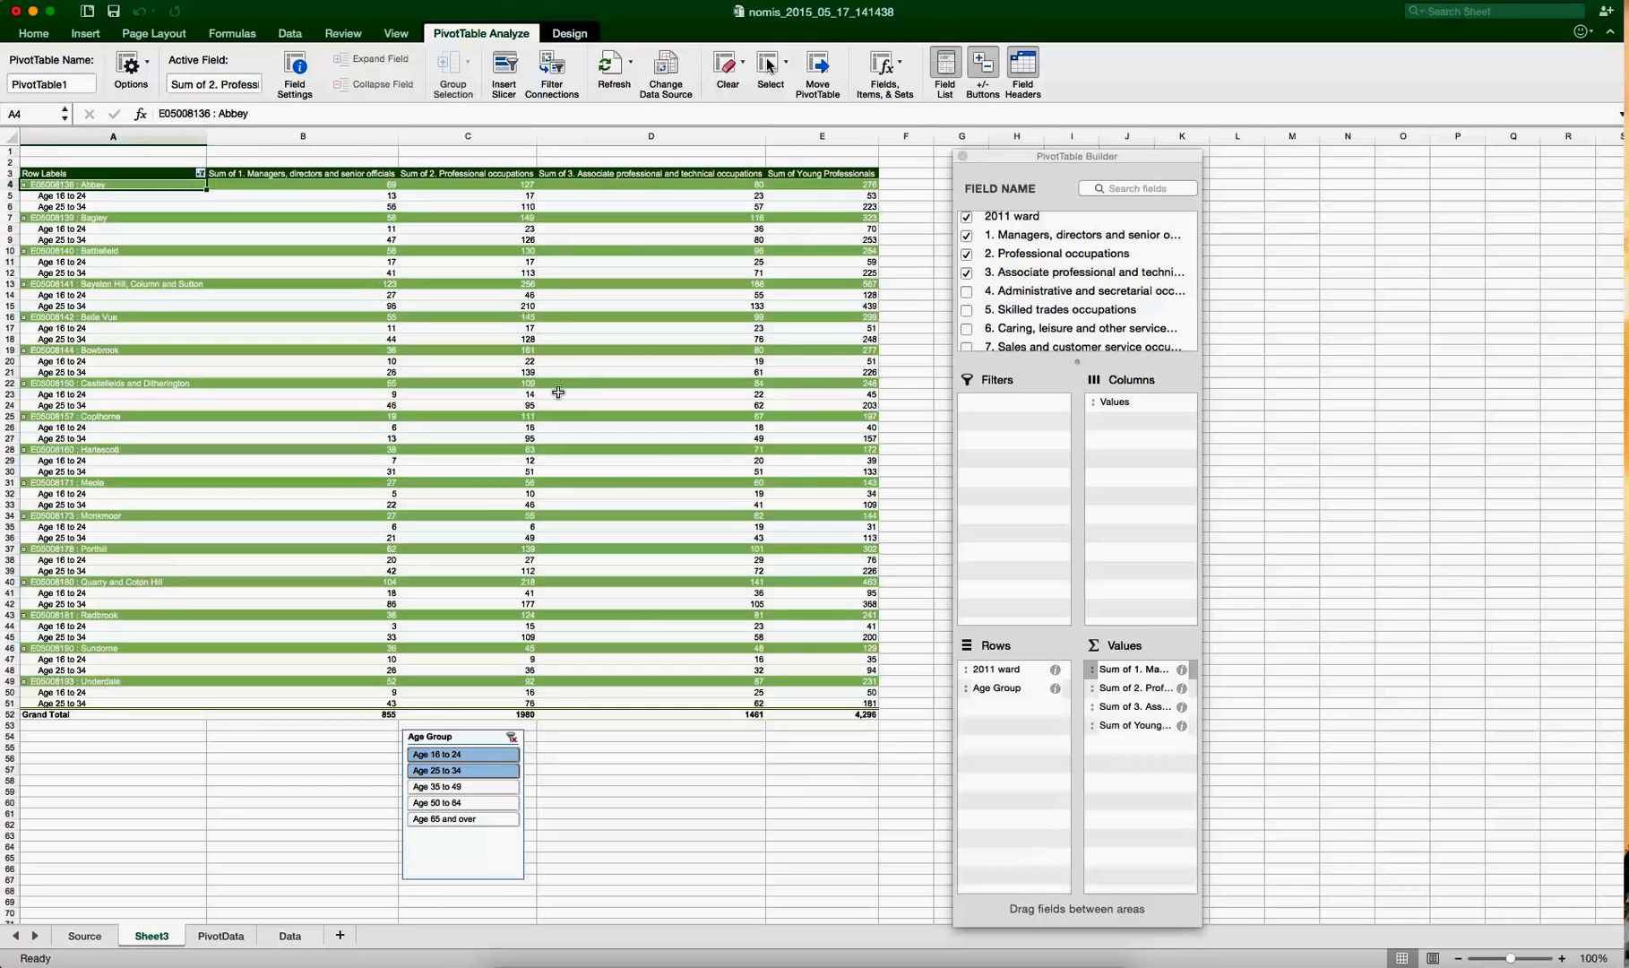
left_click(860, 702, "shift")
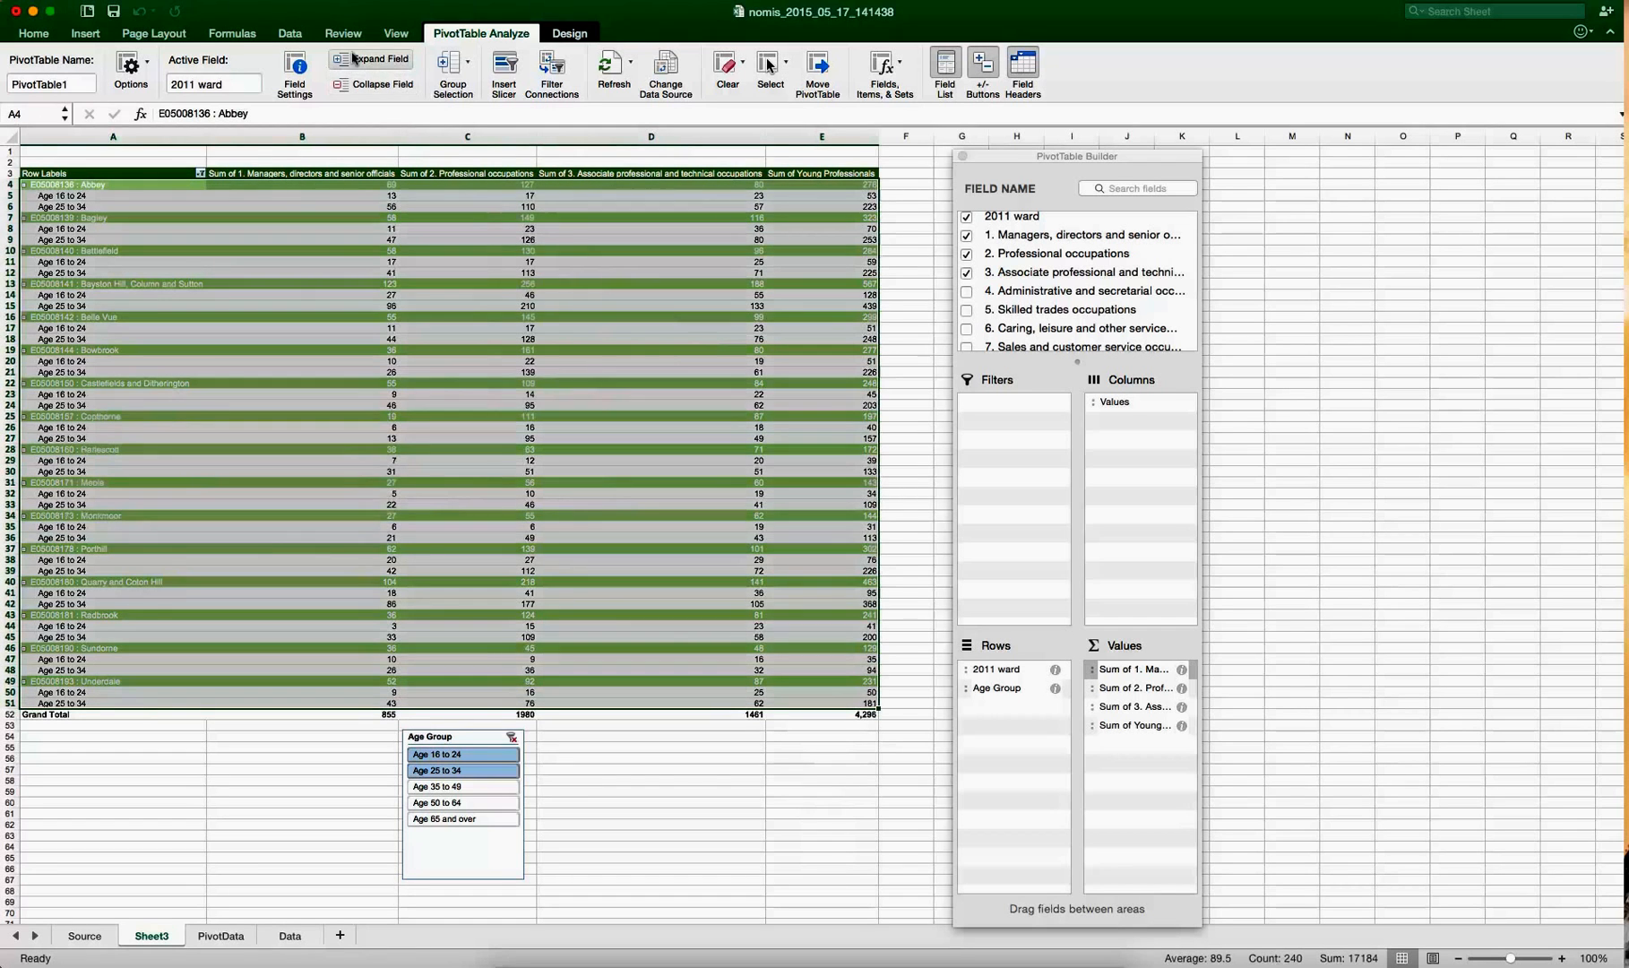
left_click(408, 87)
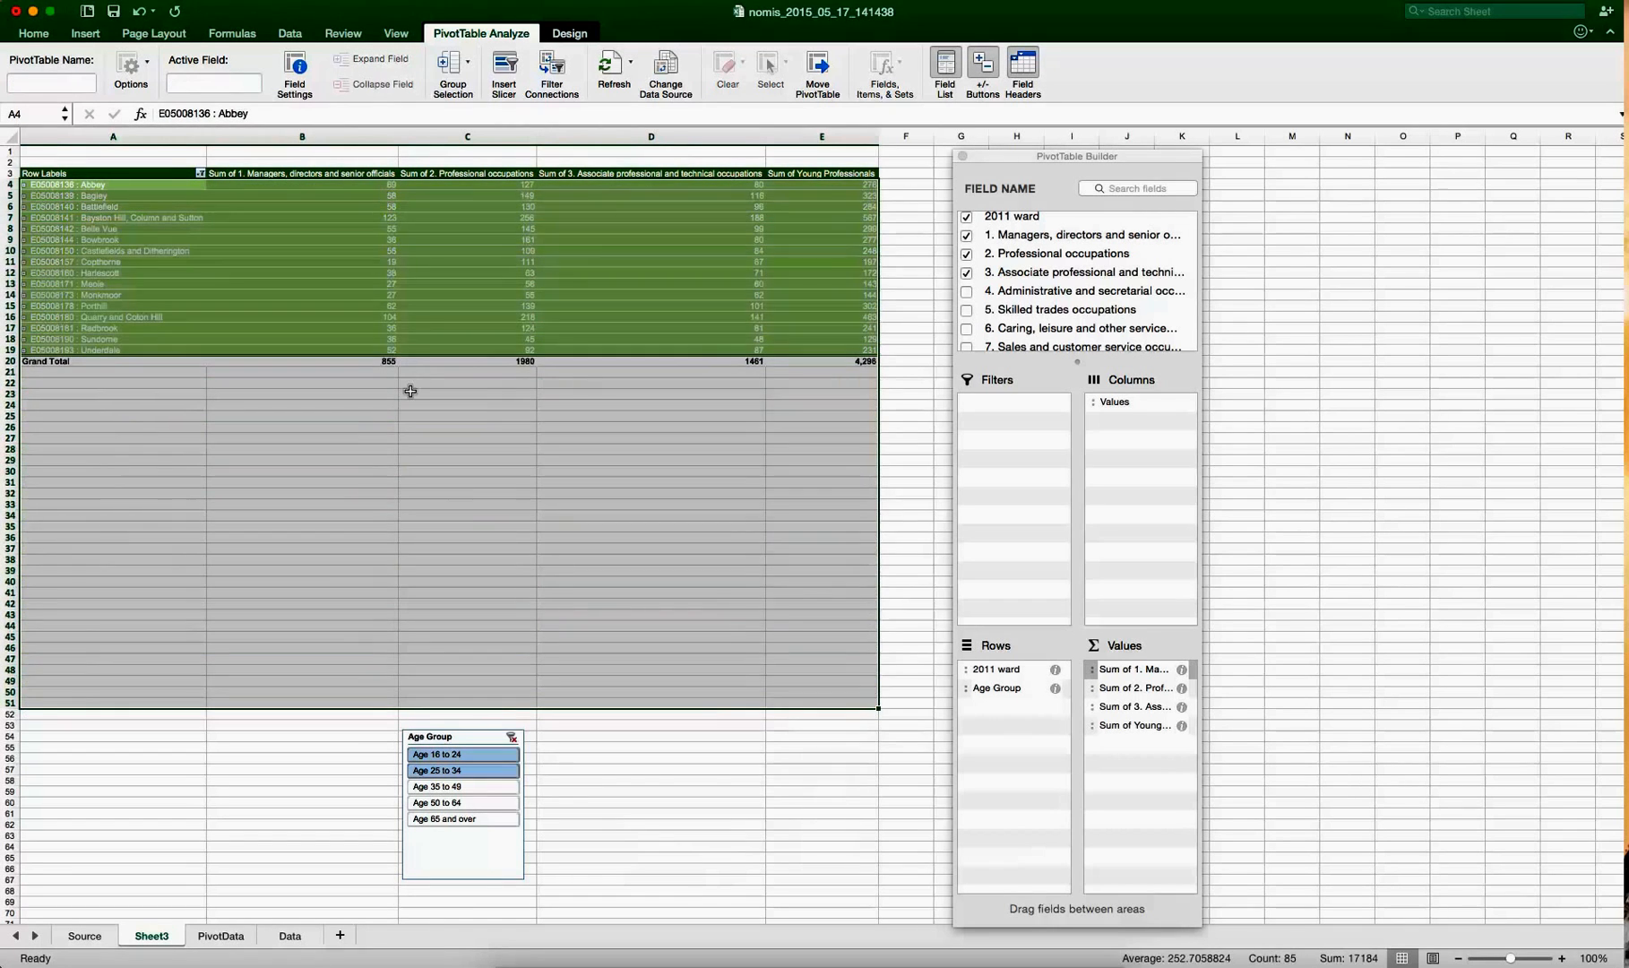
left_click(412, 393)
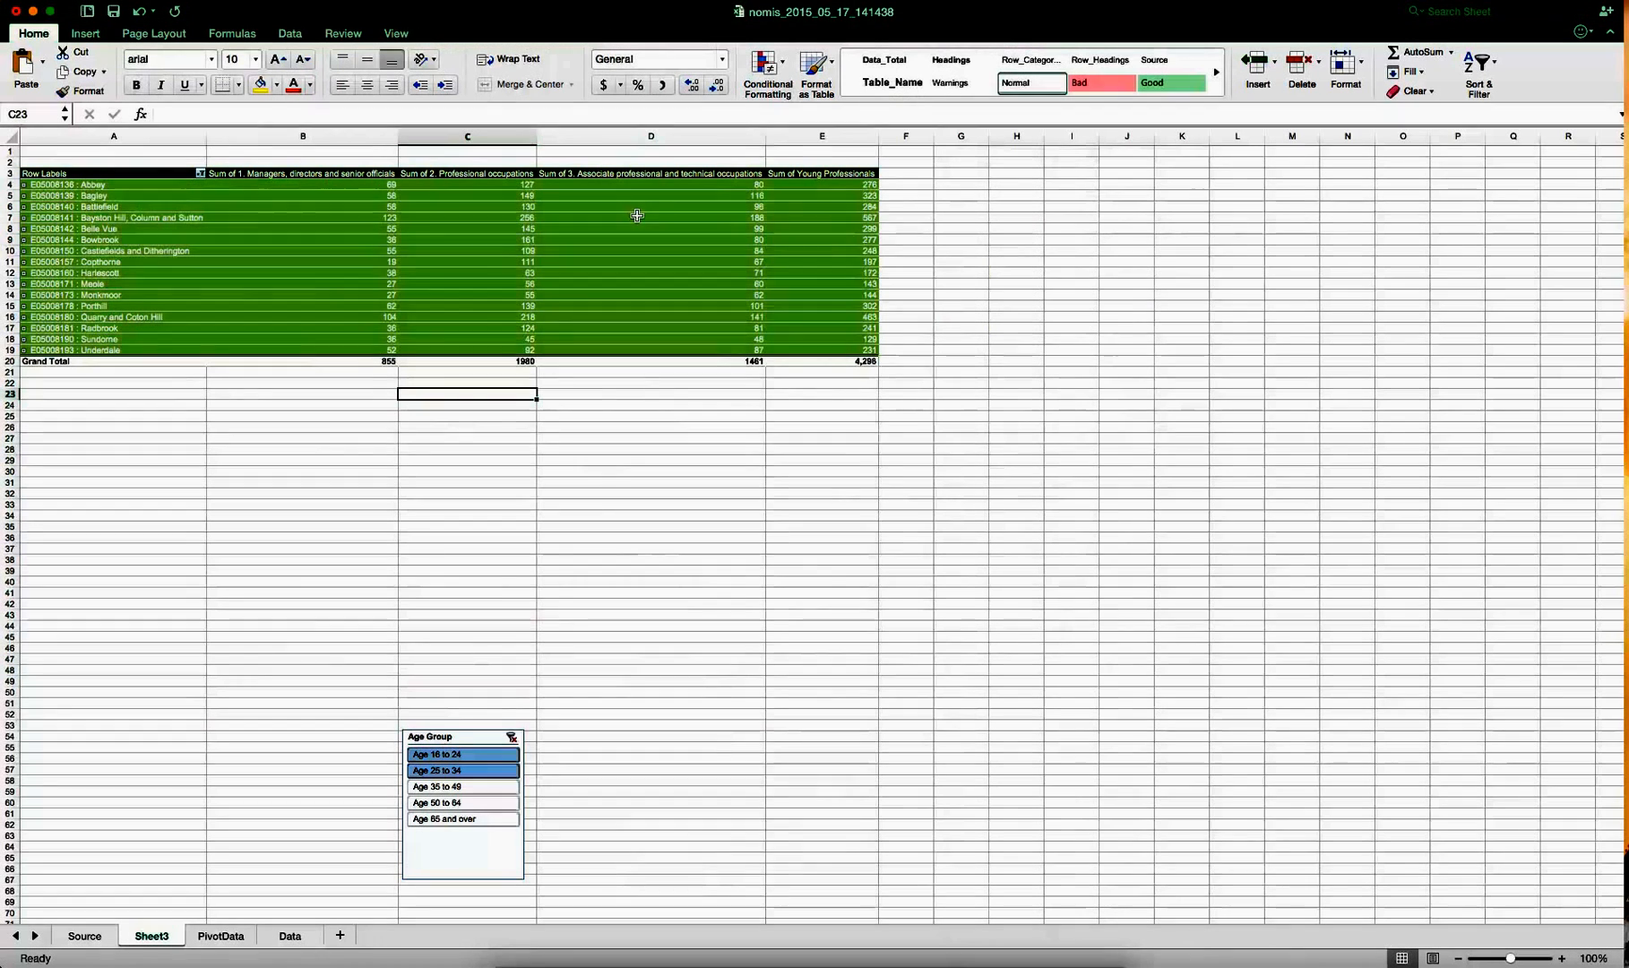
- Examine the Young Professionals sums for the Bayston Hill, Column and Sutton and the Quarry and Coton Hill wards
left_click(858, 216)
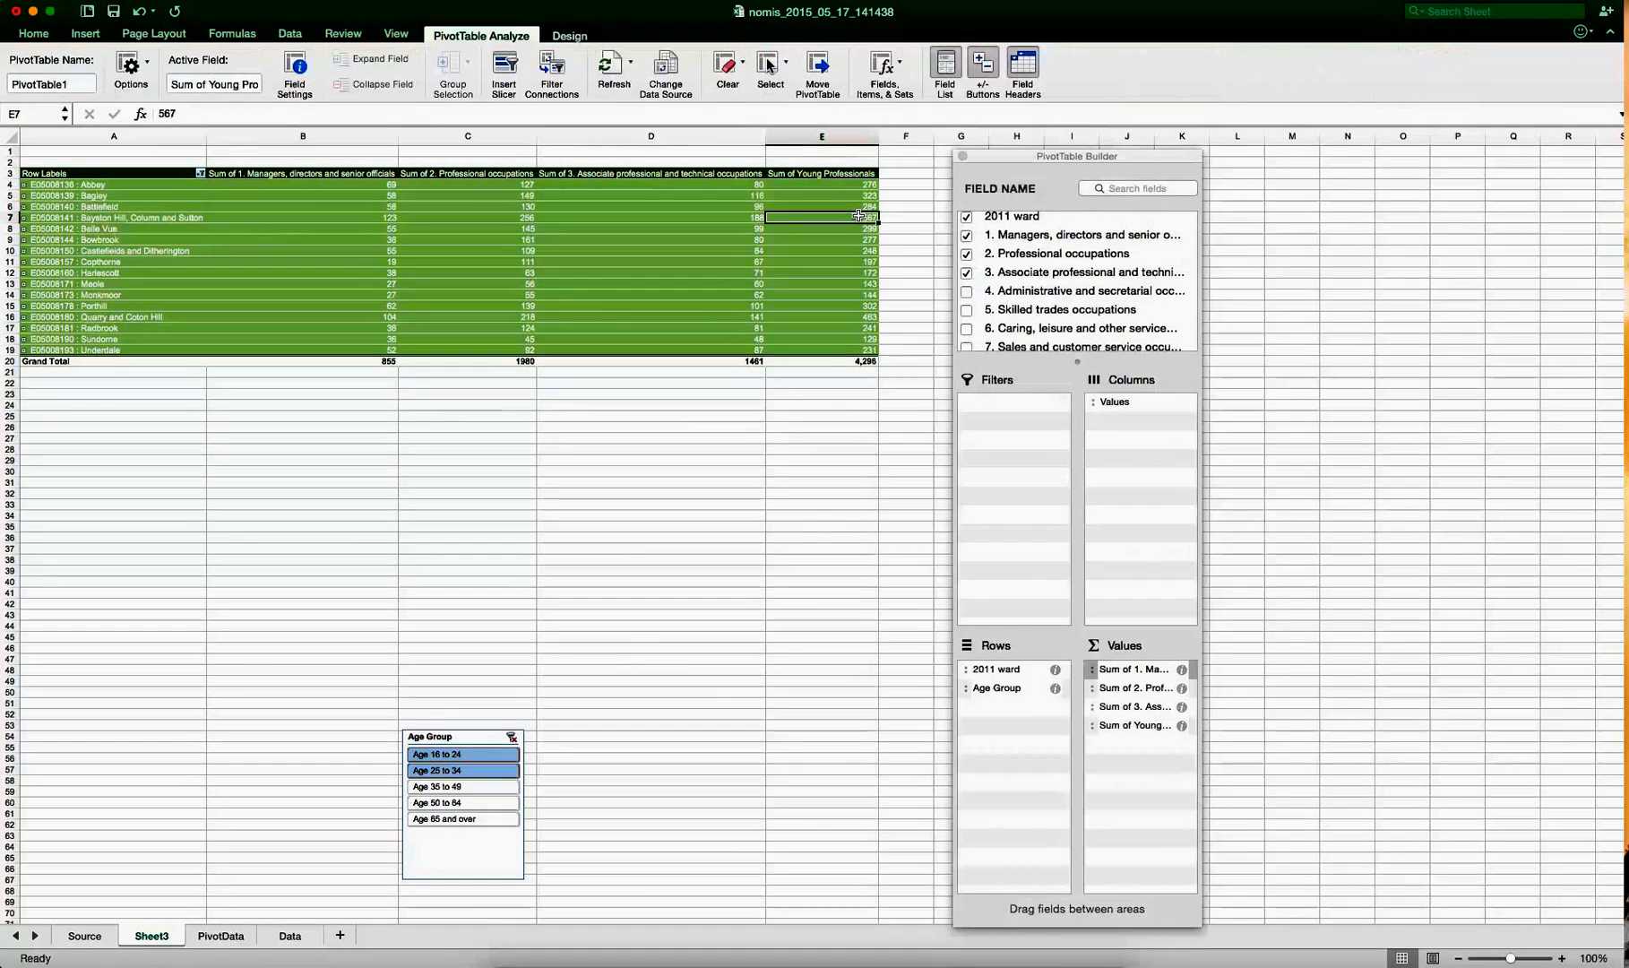
left_click(846, 318)
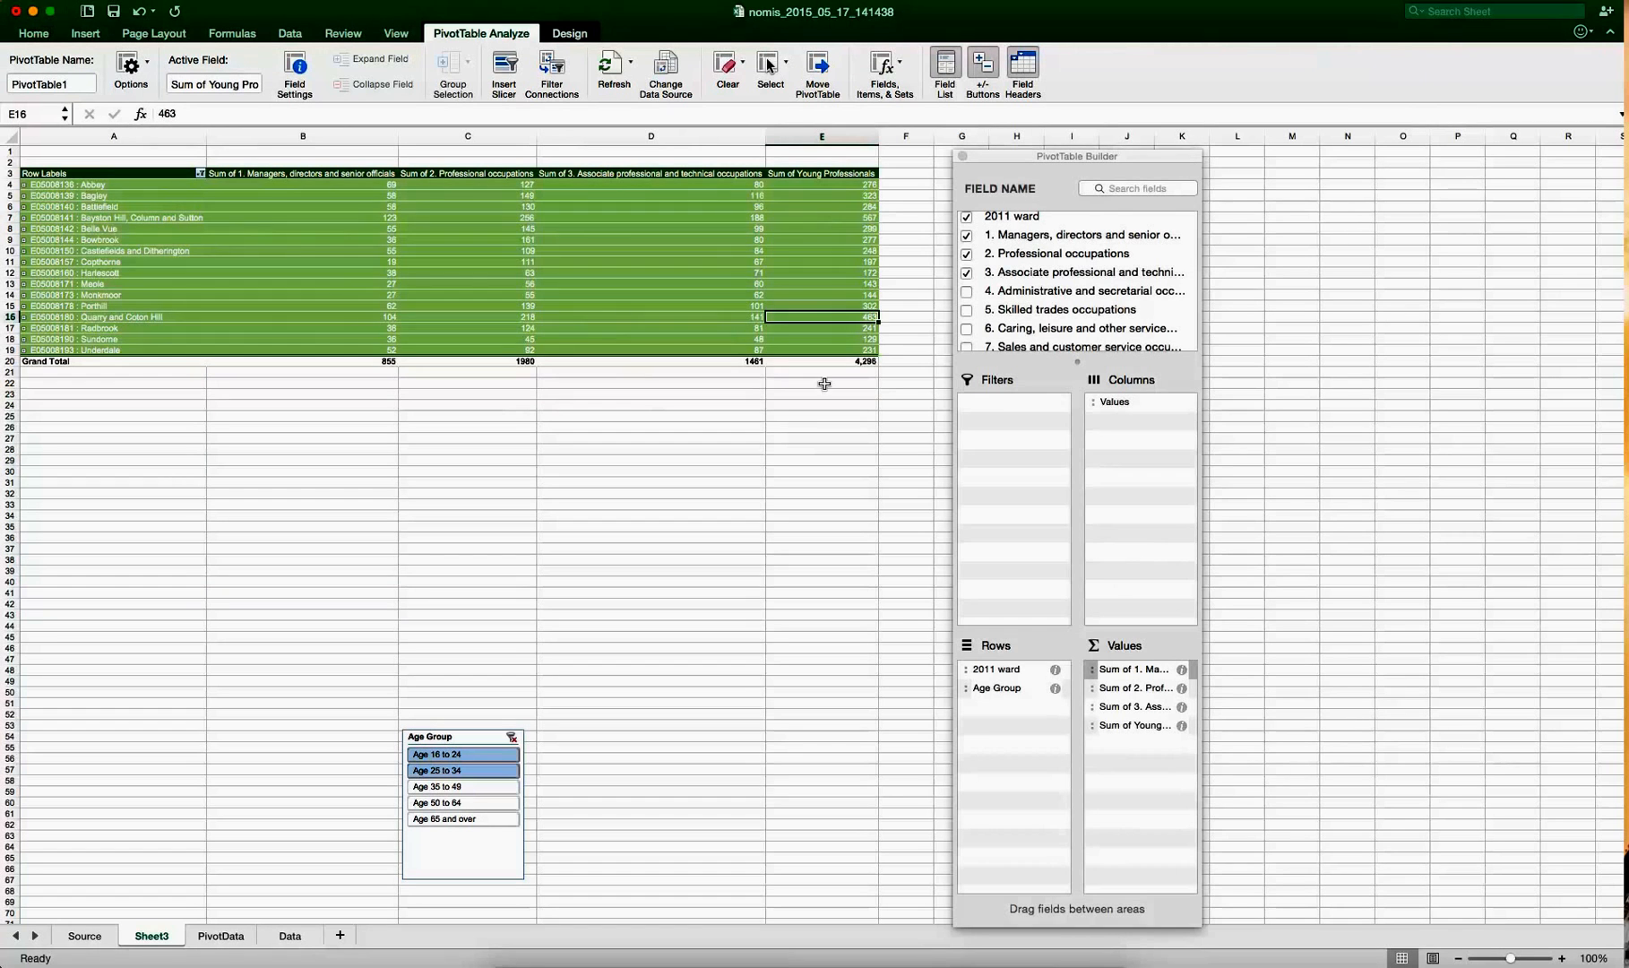
left_click(777, 429)
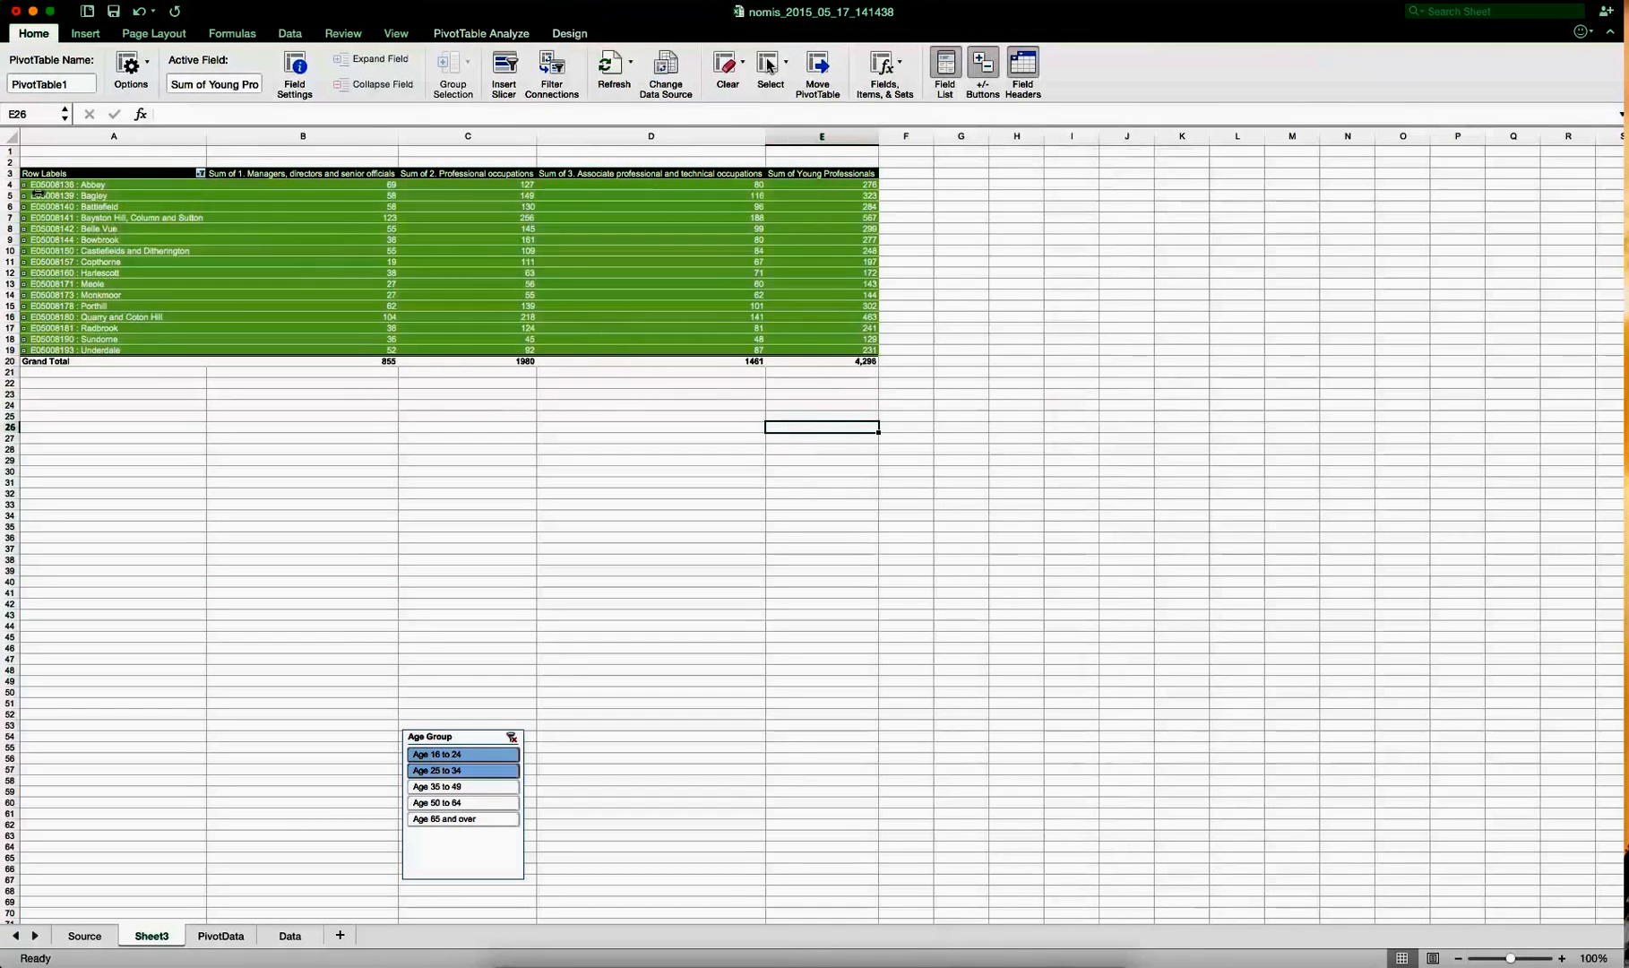
- Select the PivotTable's ward rows across all value columns and move the PivotTable Builder below the table
left_click(27, 185)
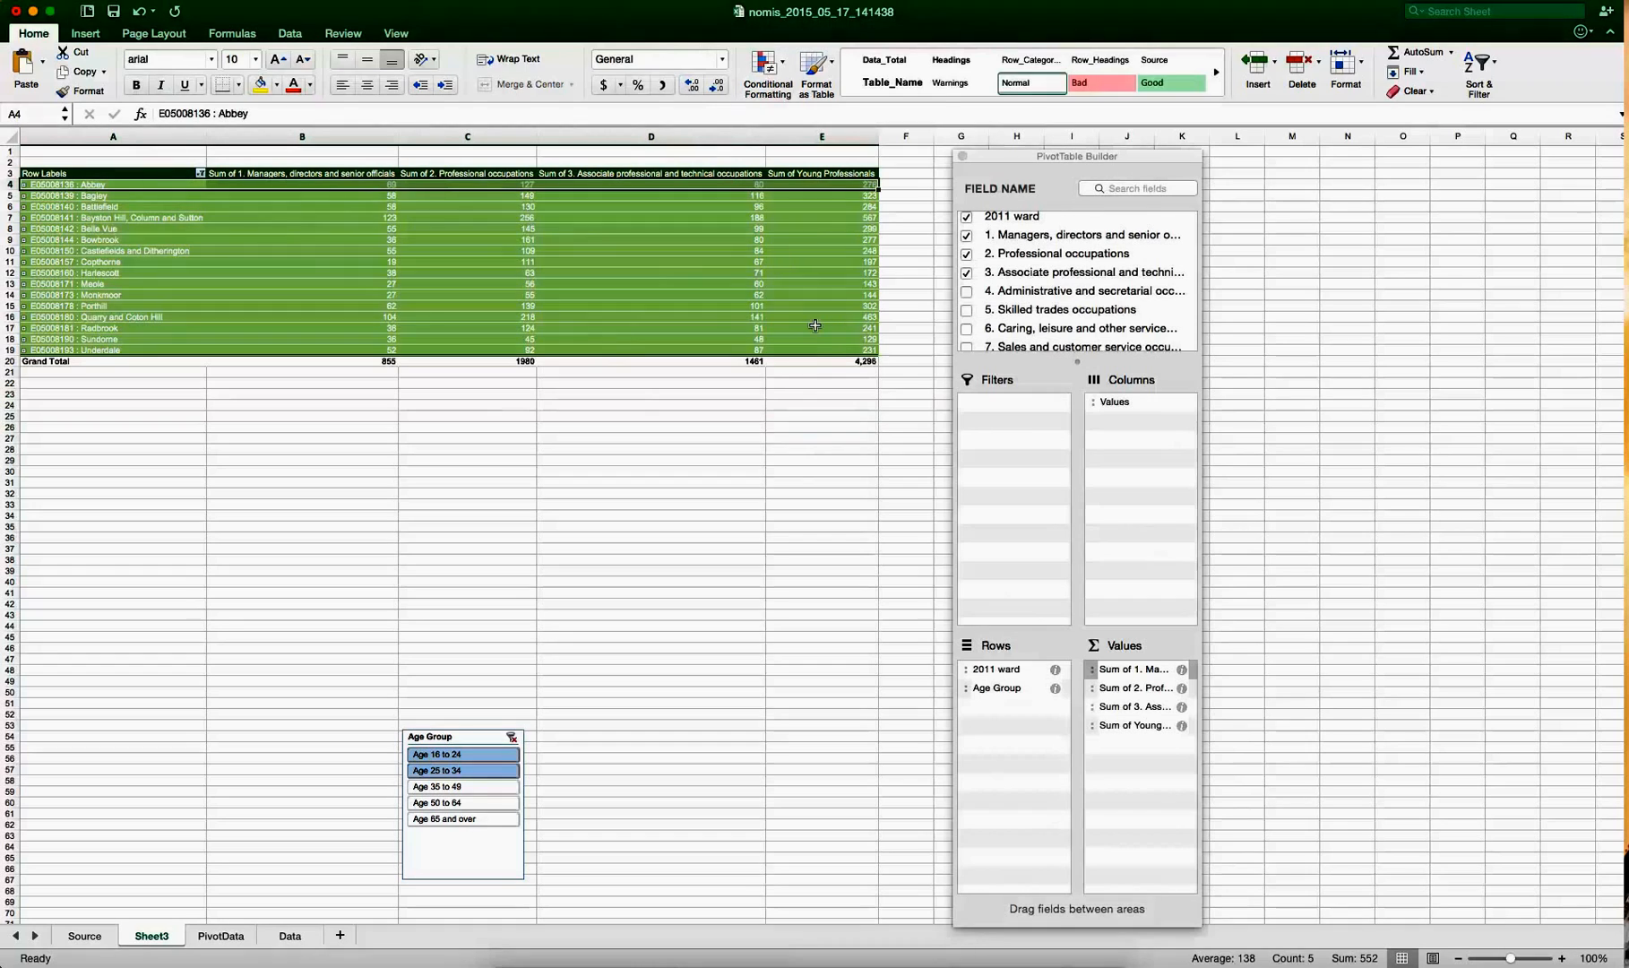
left_click_drag(833, 350, 145, 186)
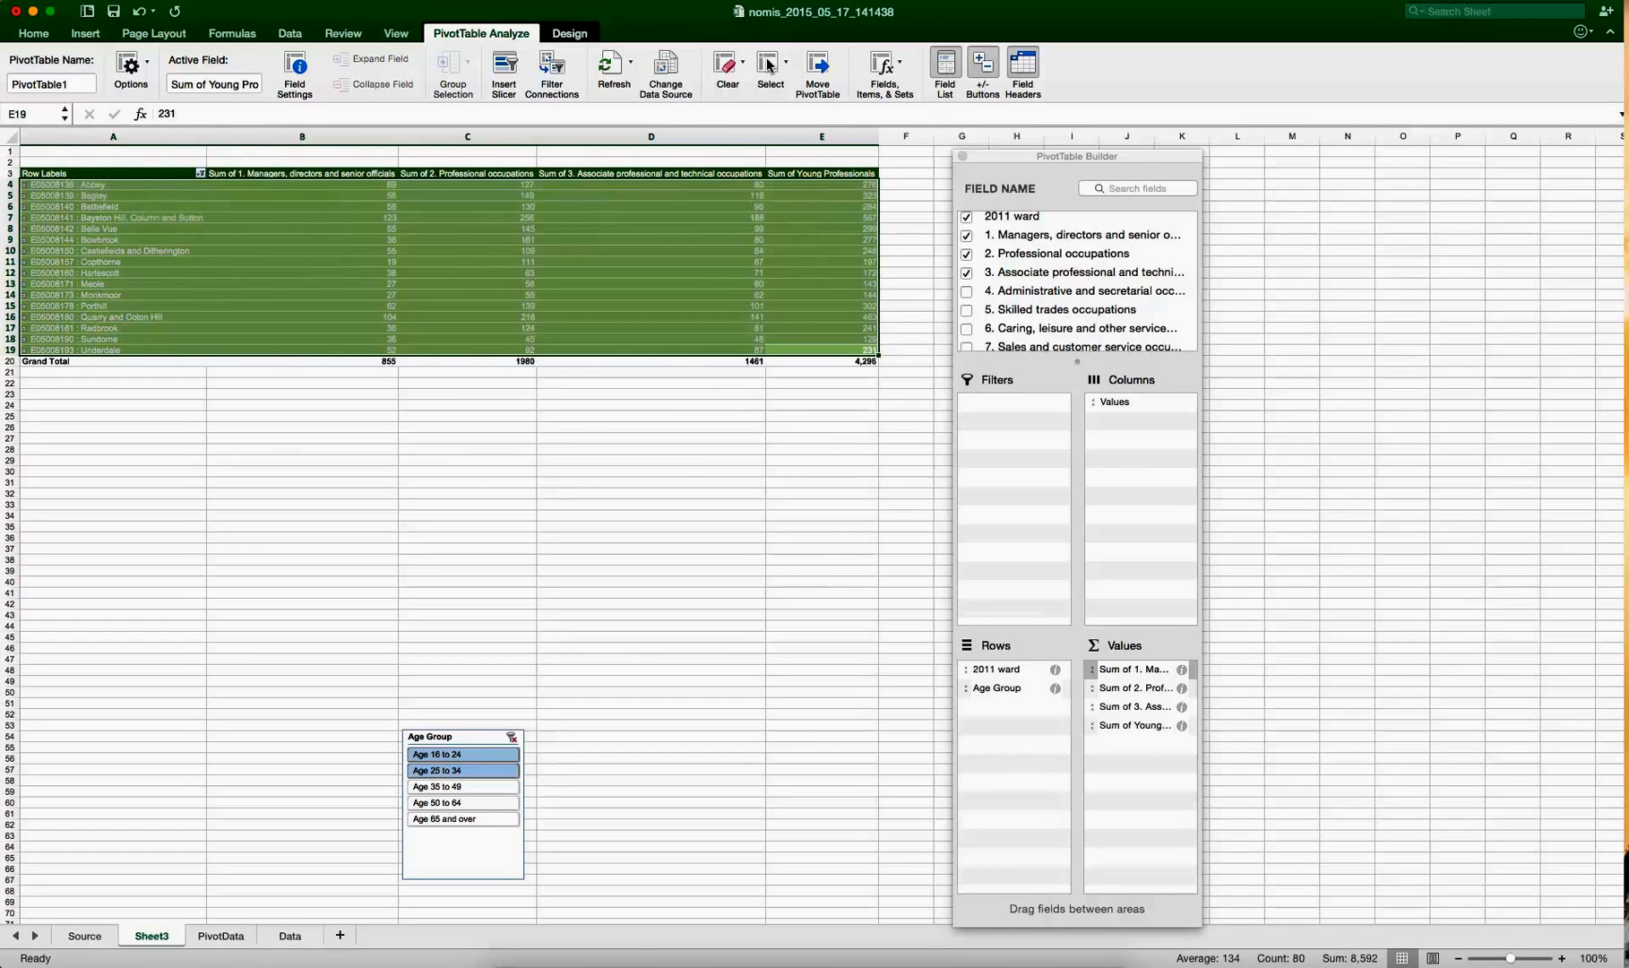
left_click(90, 34)
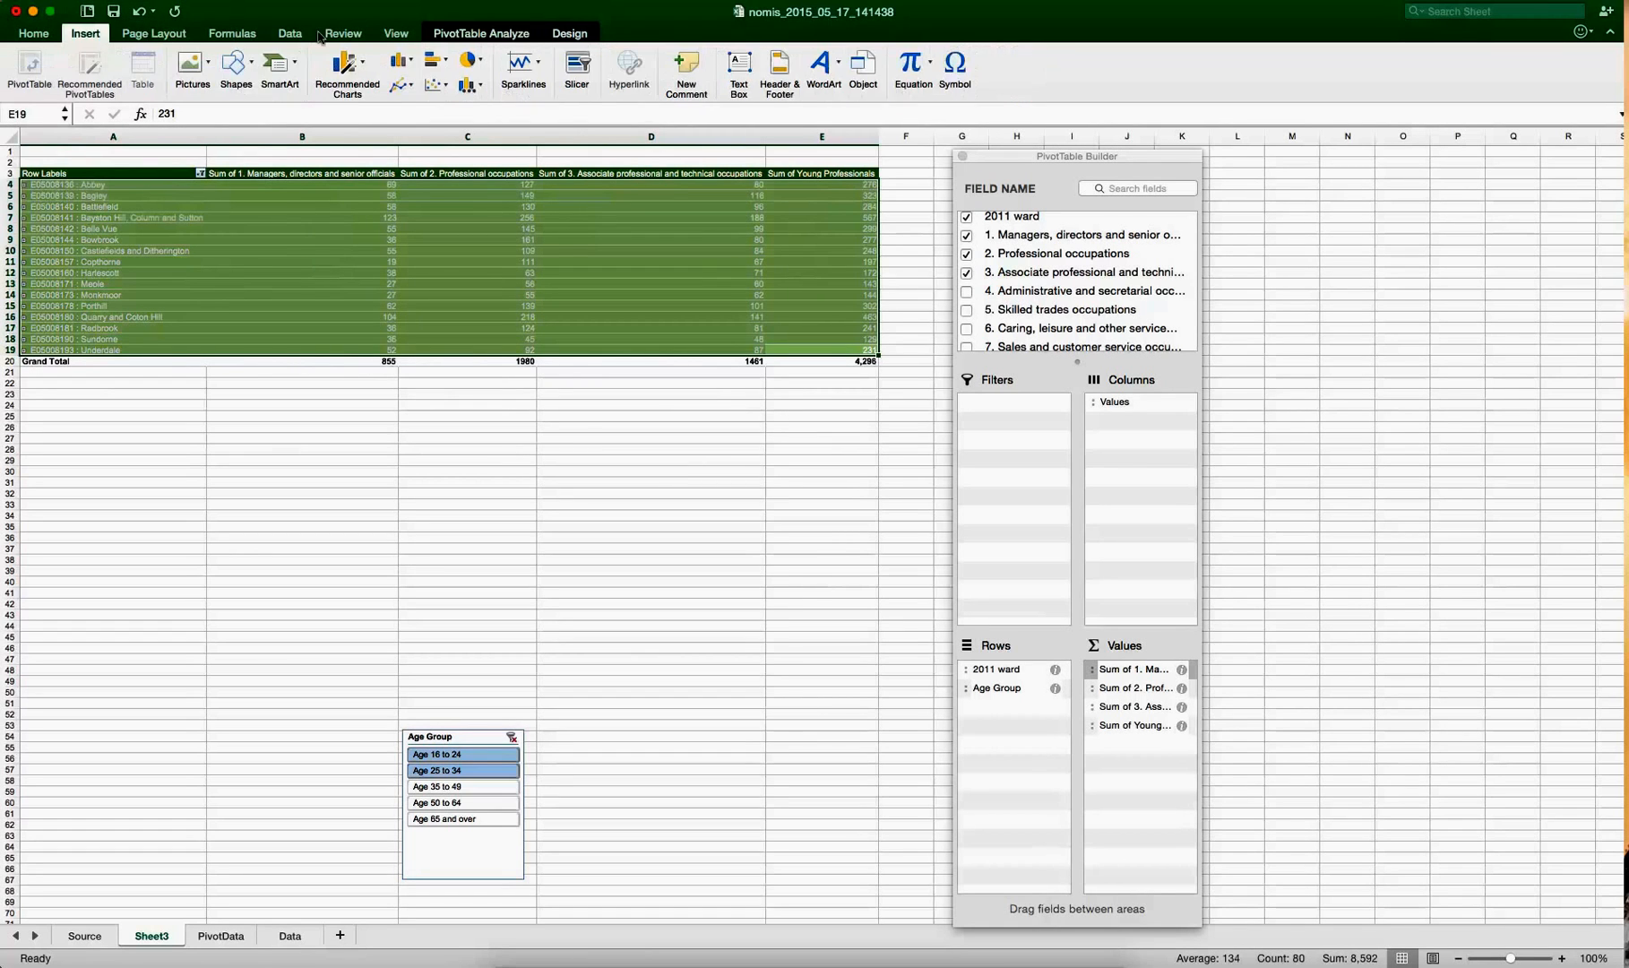
left_click(43, 34)
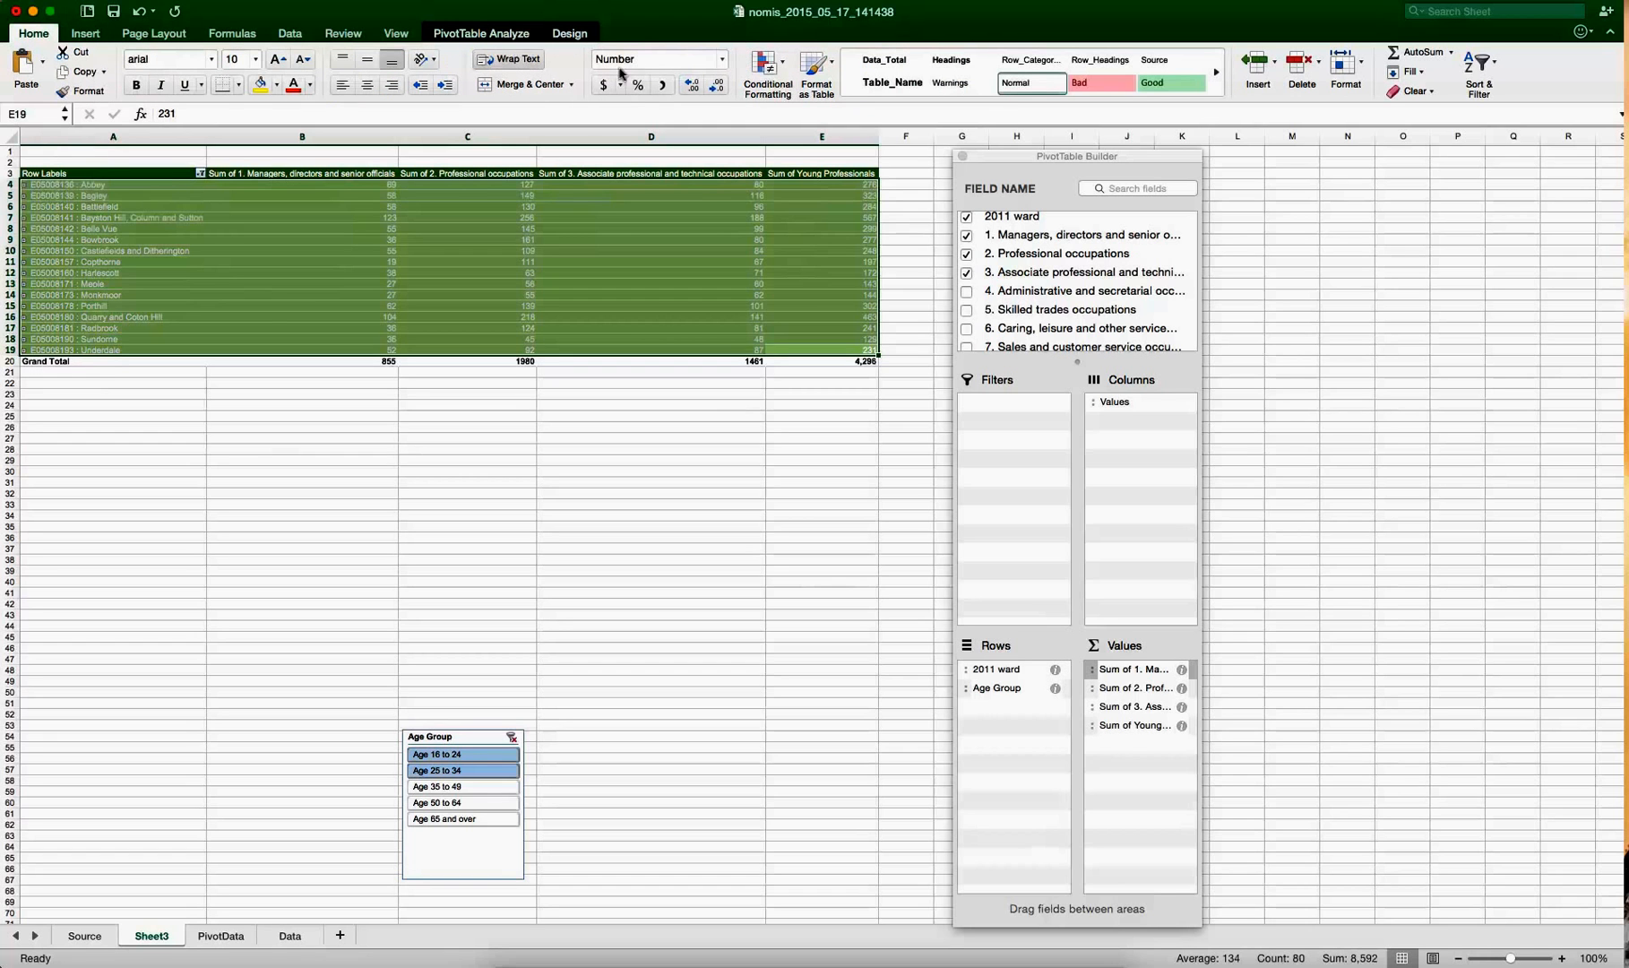
left_click(784, 70)
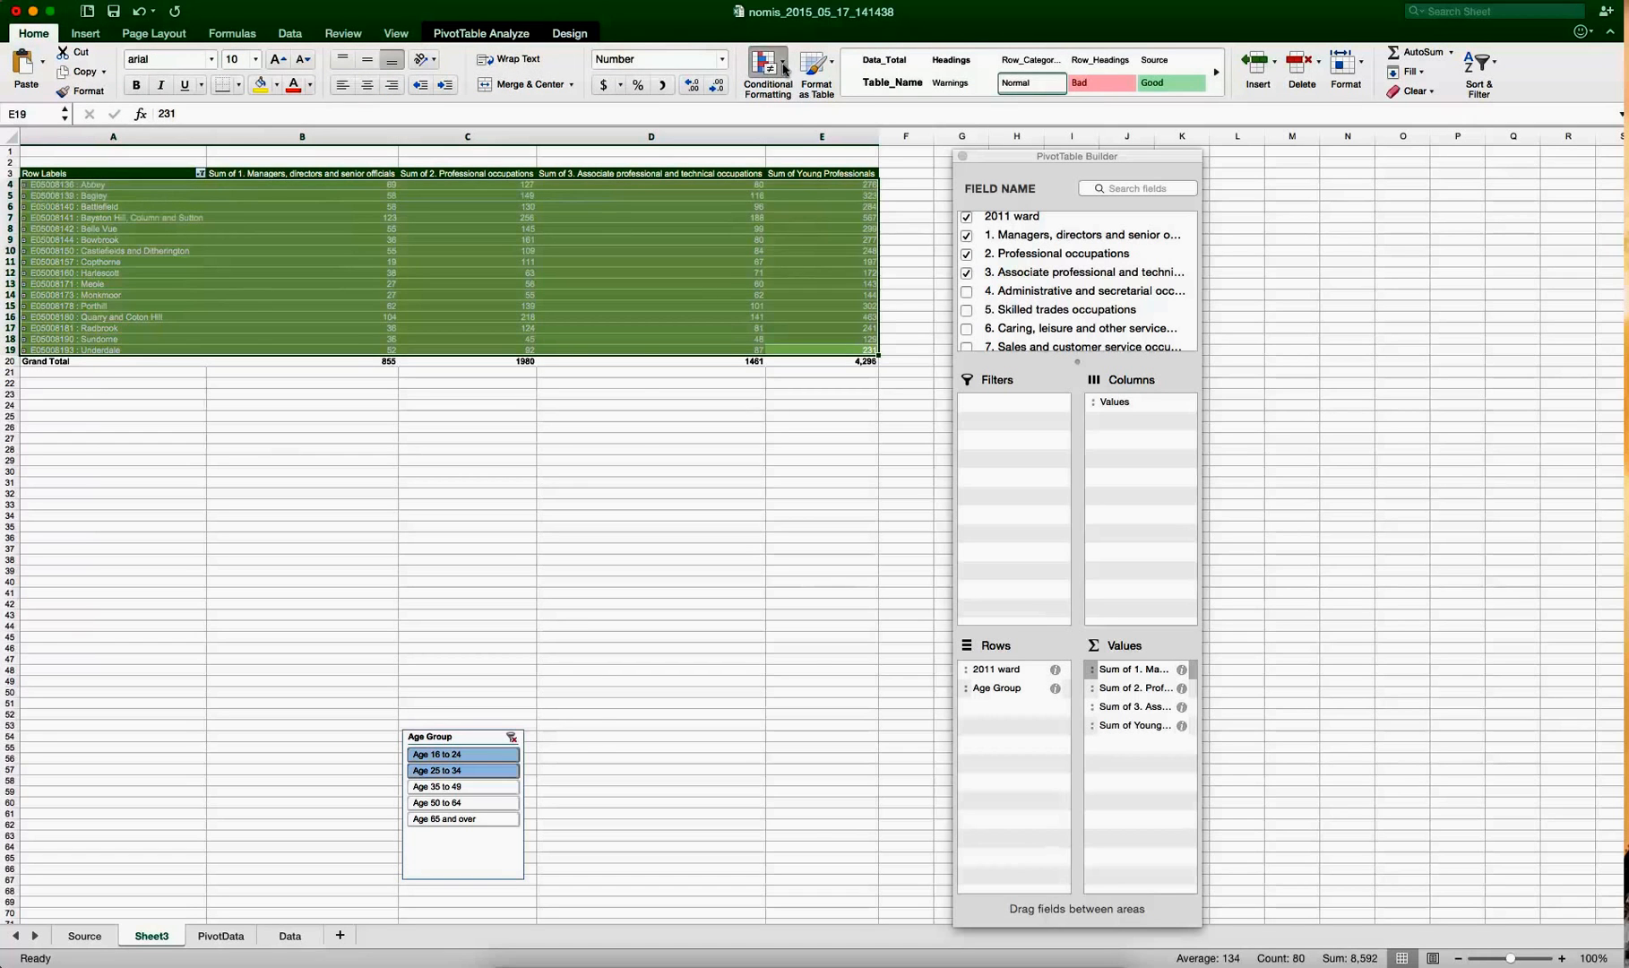
mouse_move(825, 100)
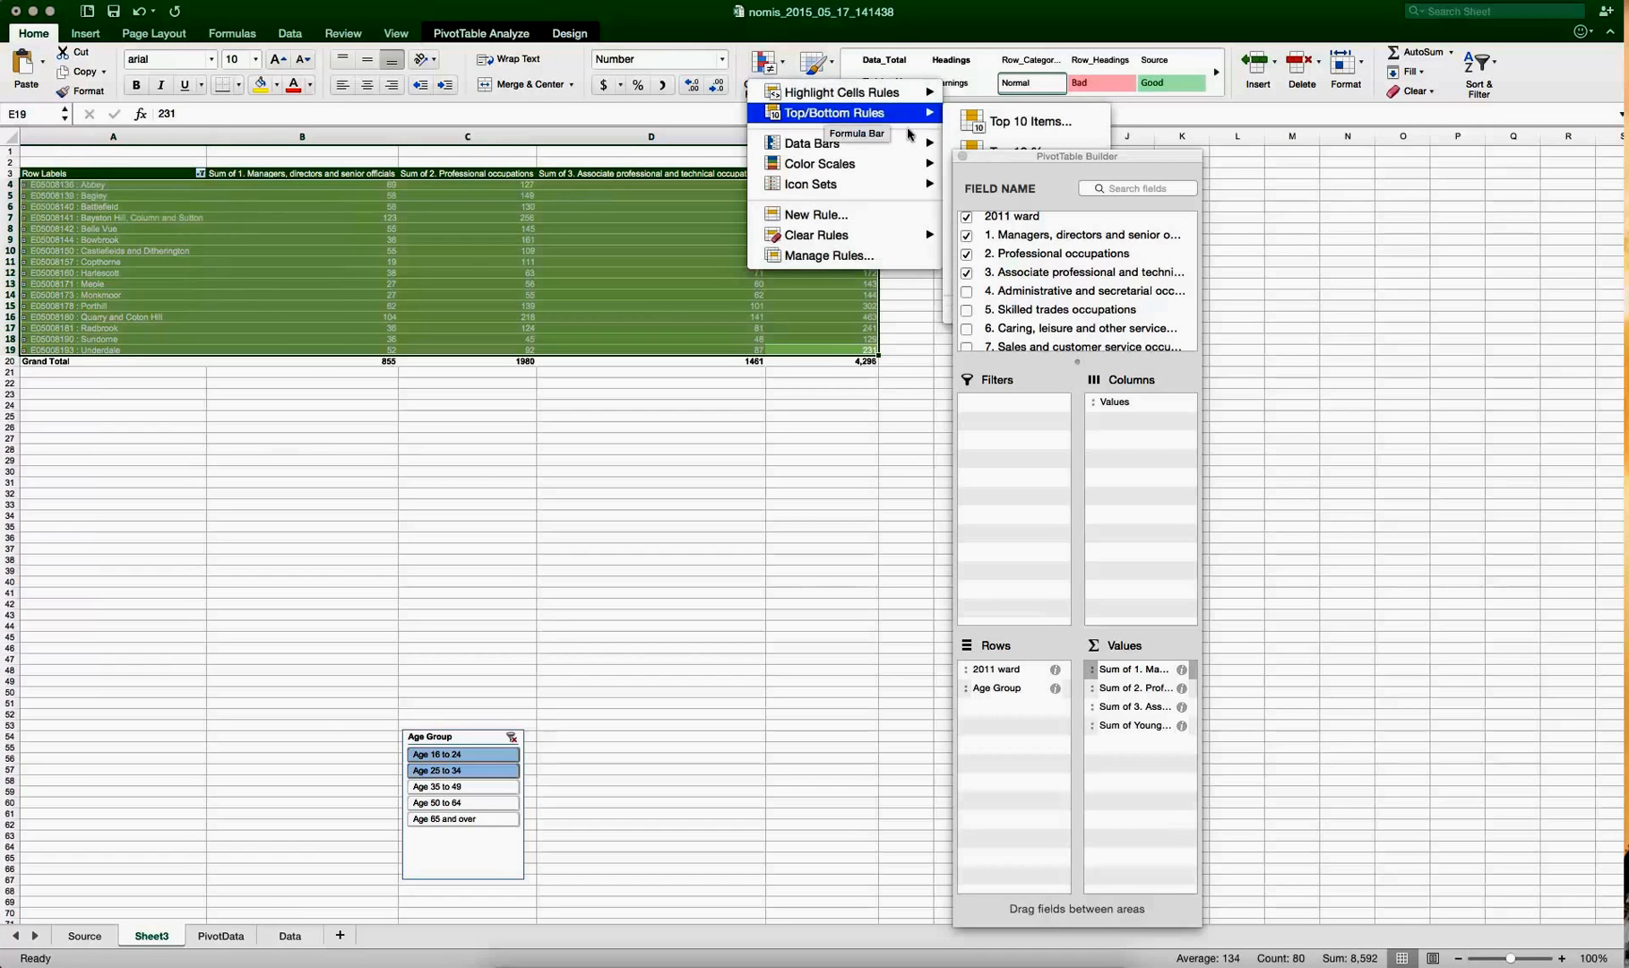
left_click_drag(1000, 159, 849, 450)
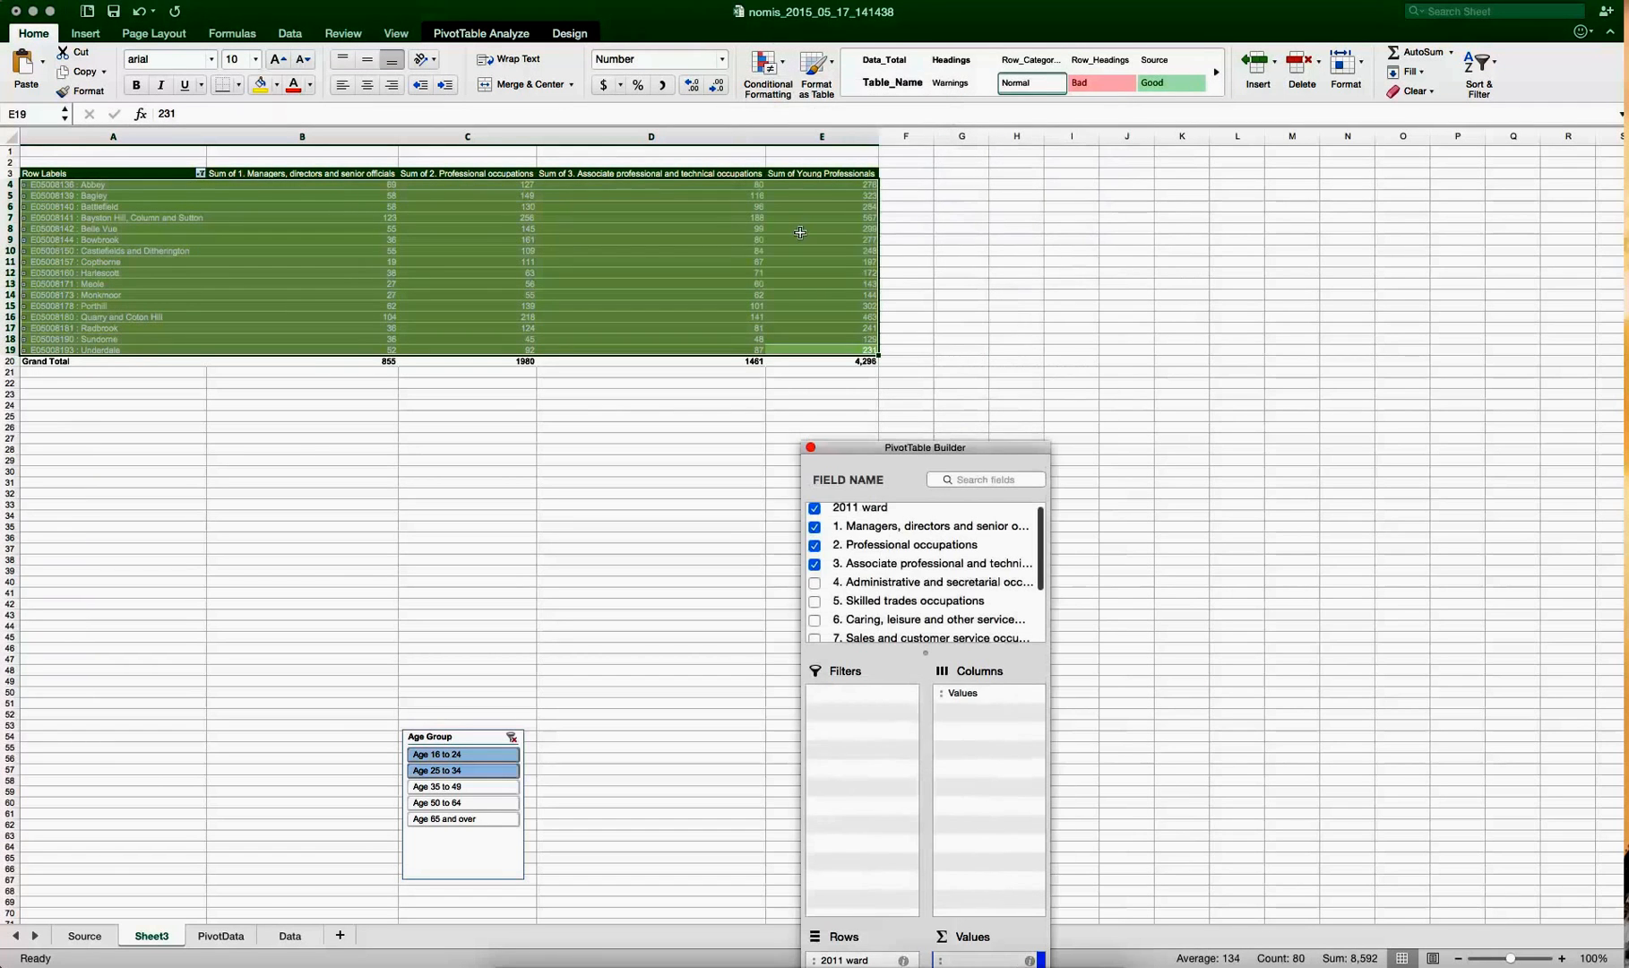
- Review the conditional formatting rule types available for the selected ward rows, without applying a rule
left_click(780, 67)
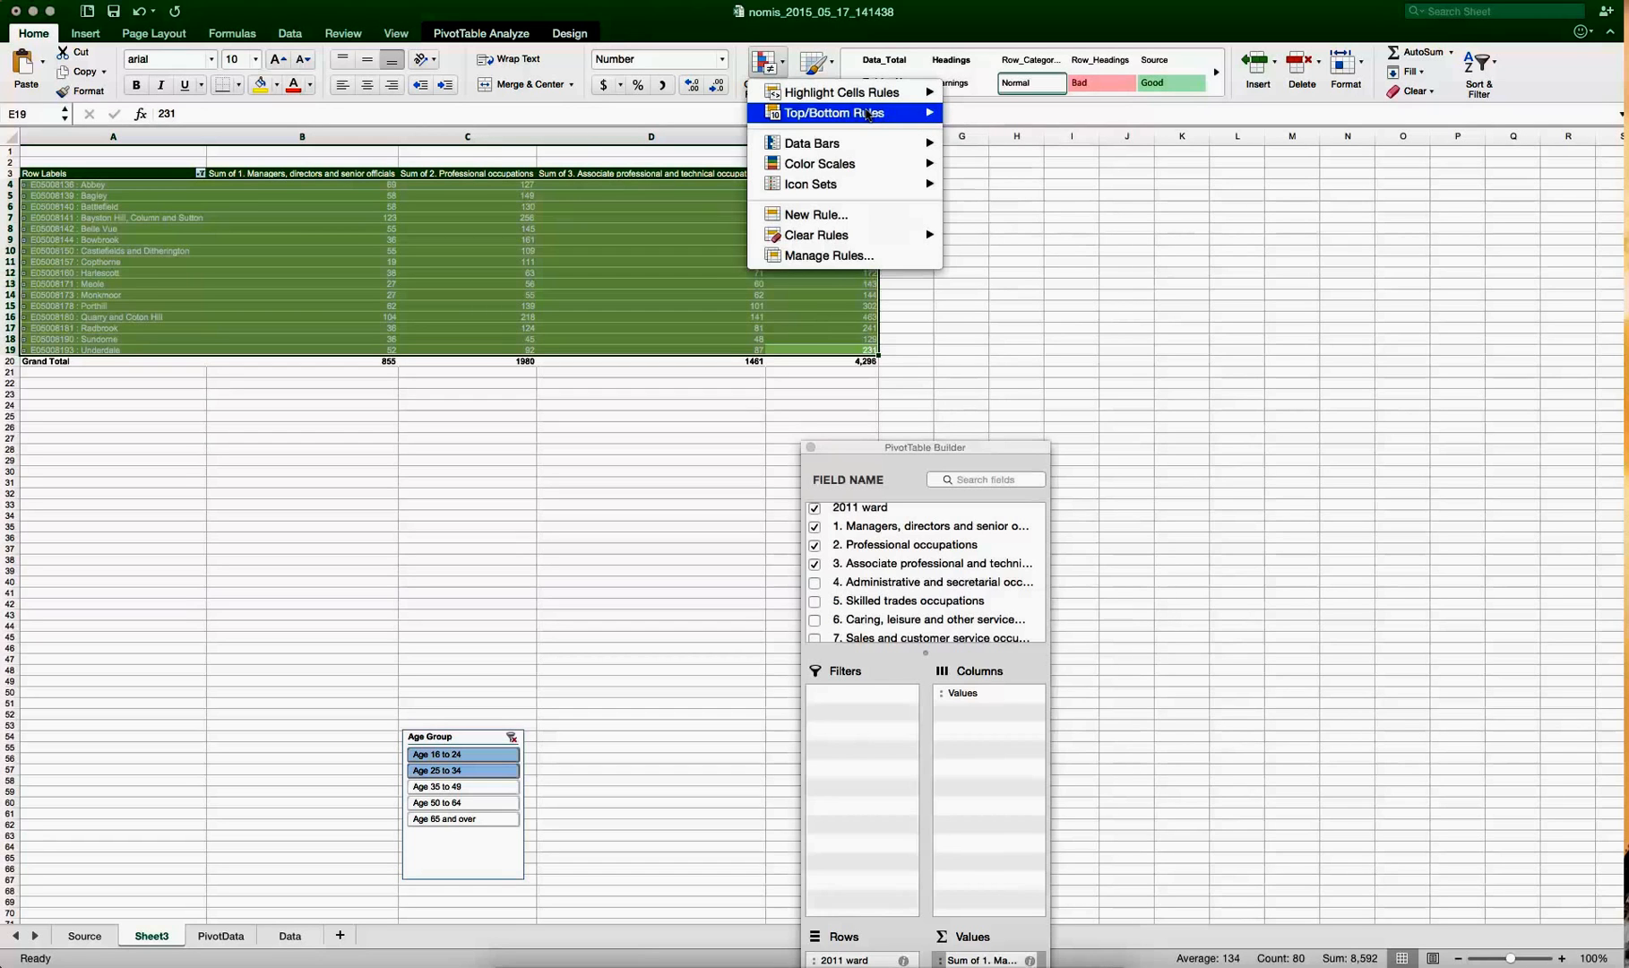
mouse_move(878, 93)
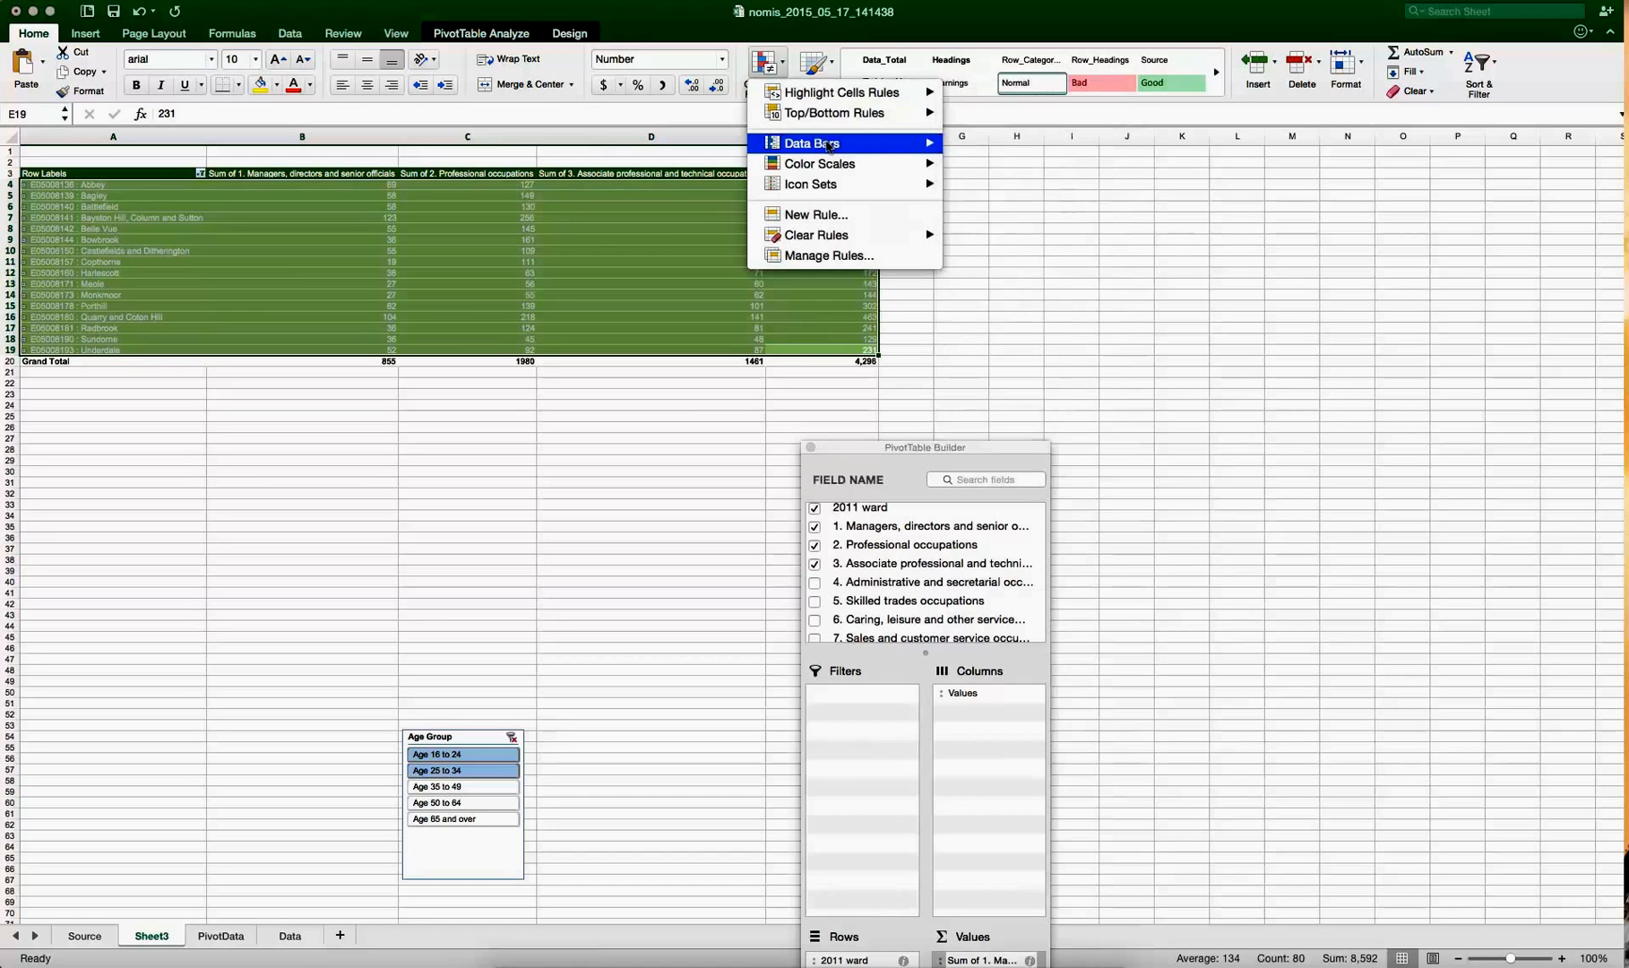
mouse_move(829, 148)
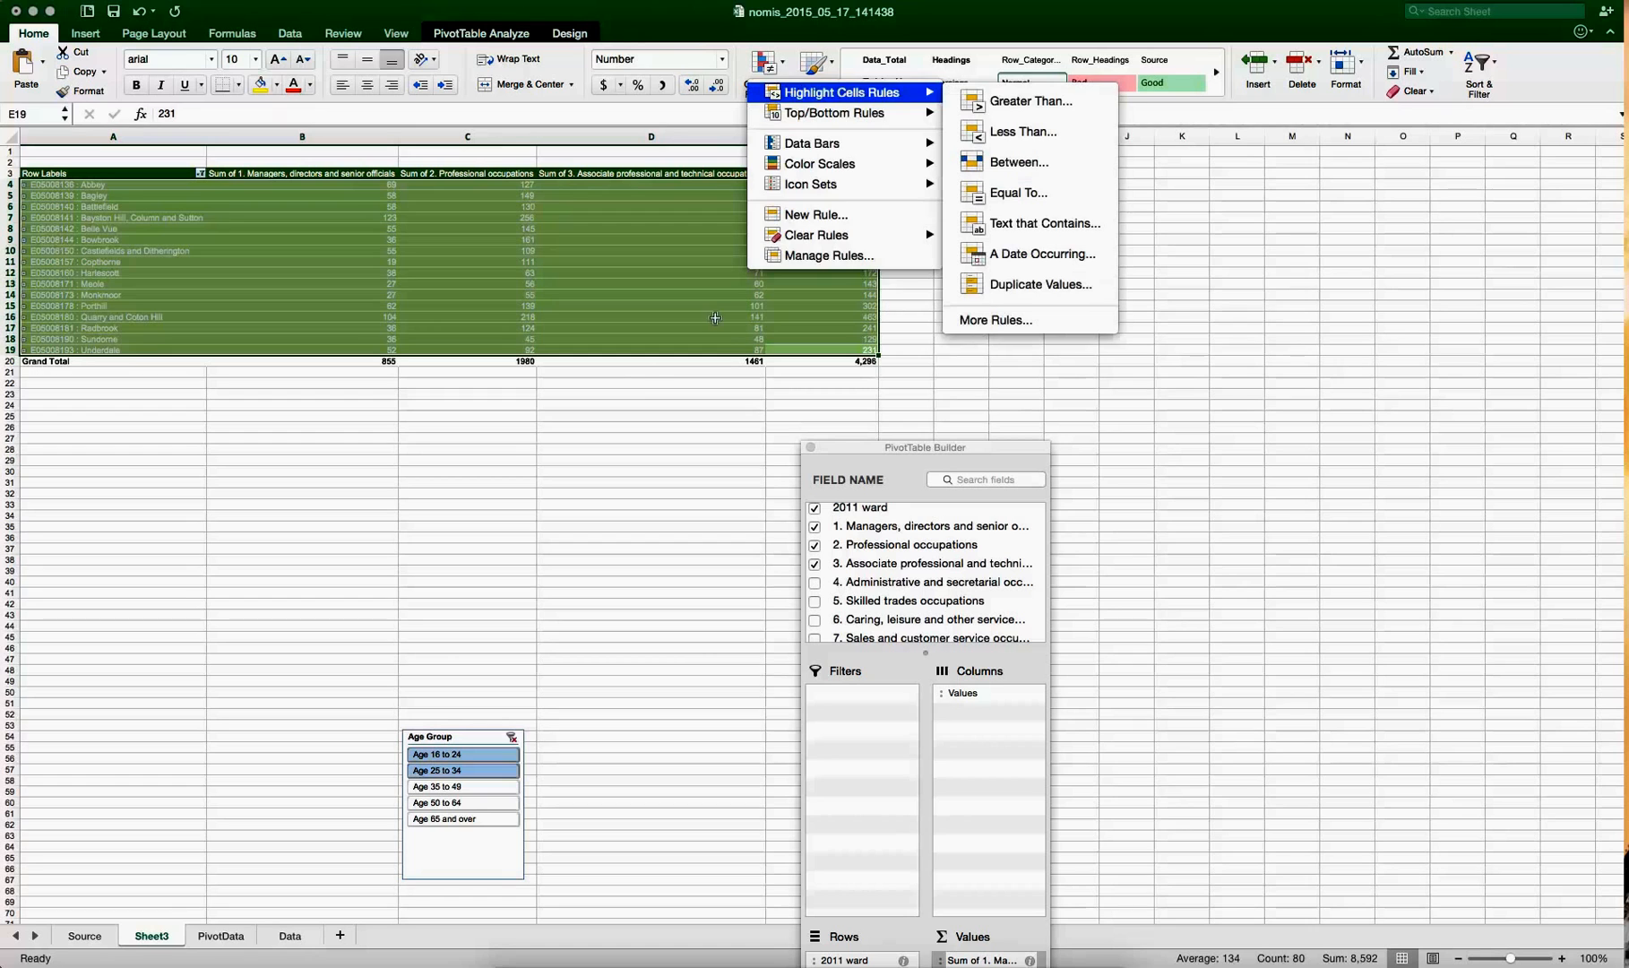
key("Escape")
key("Escape")
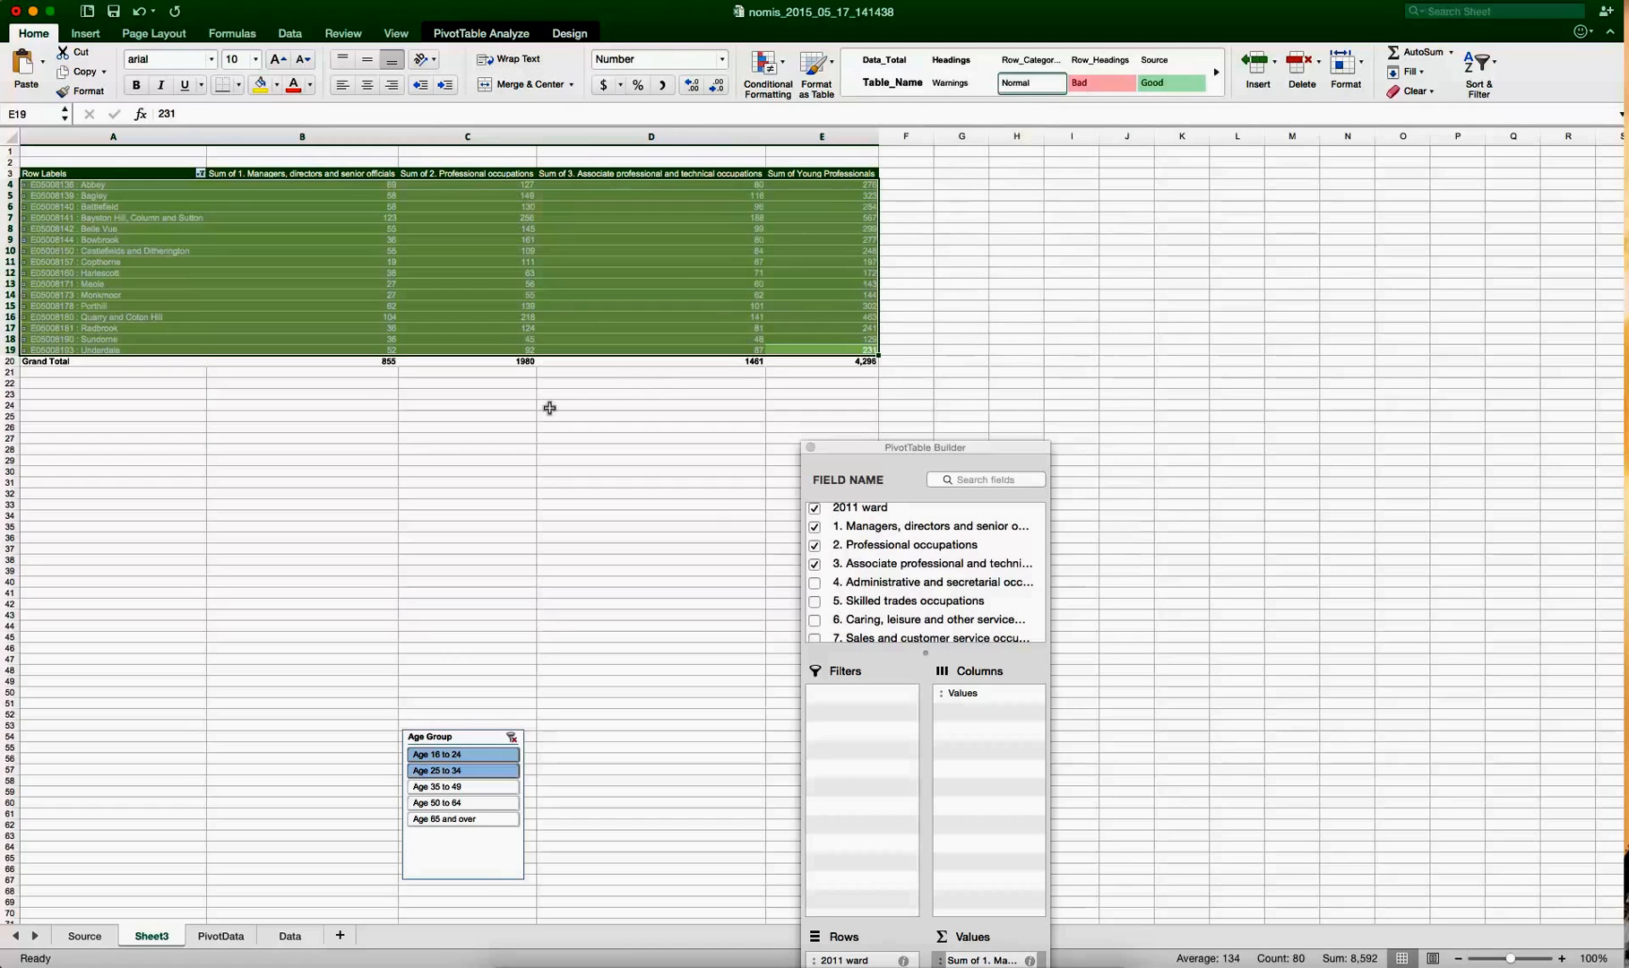
- Sort the 2011 ward field in descending order by Sum of Young Professionals and close the sort and filter window
left_click(201, 175)
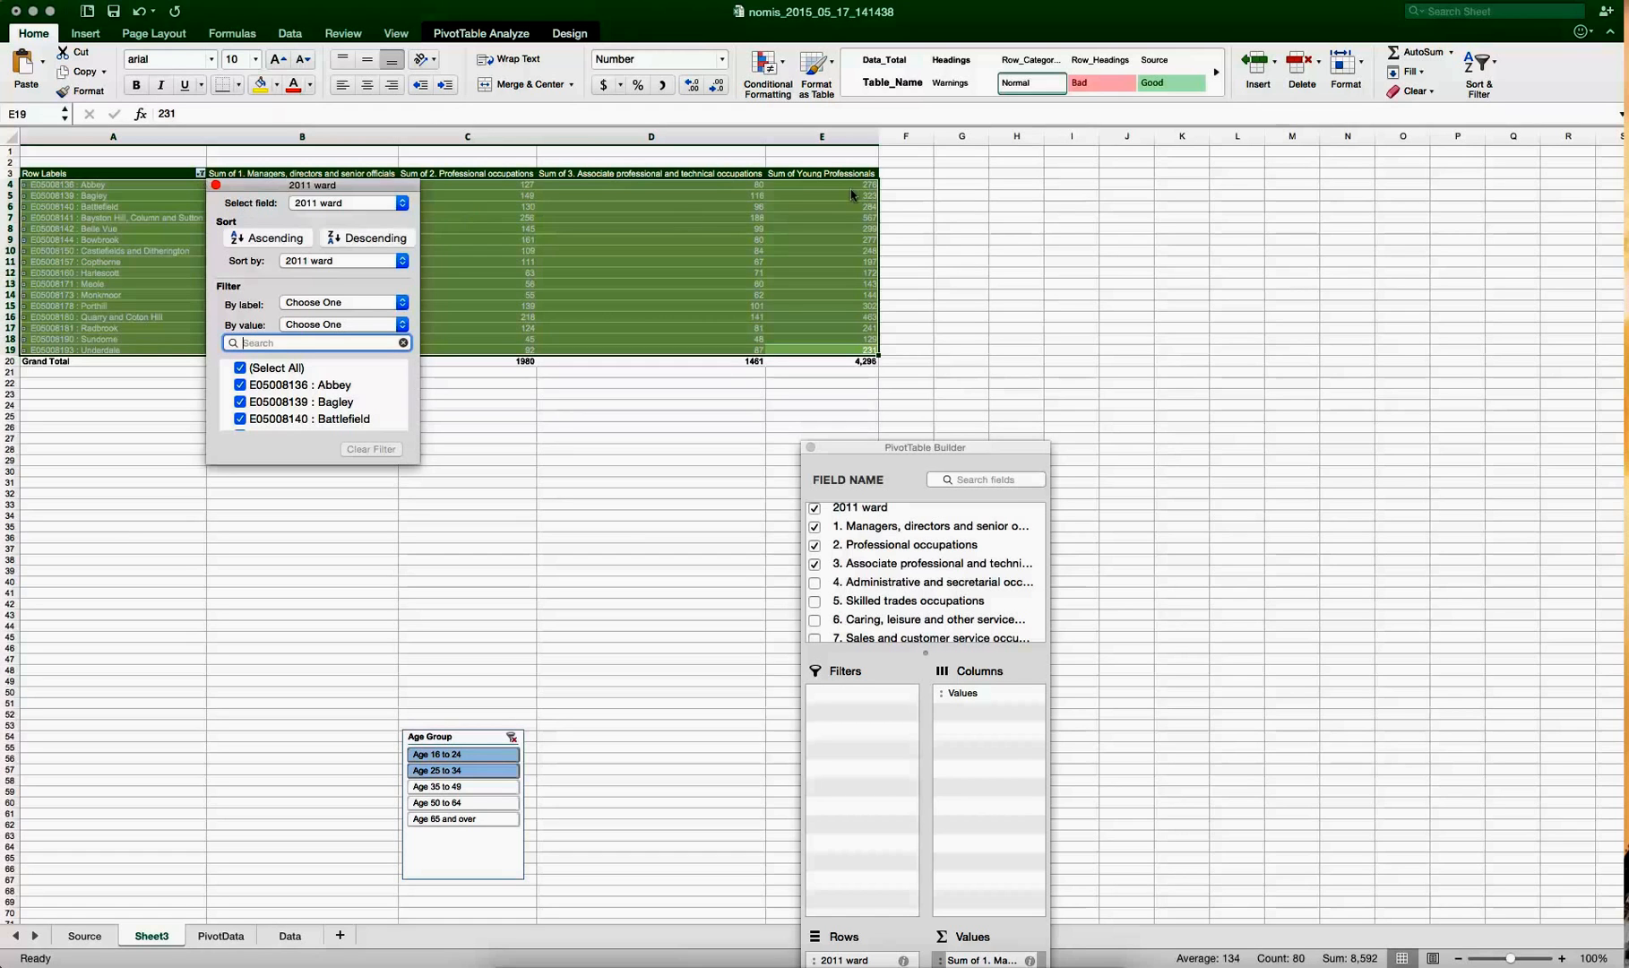
left_click(403, 203)
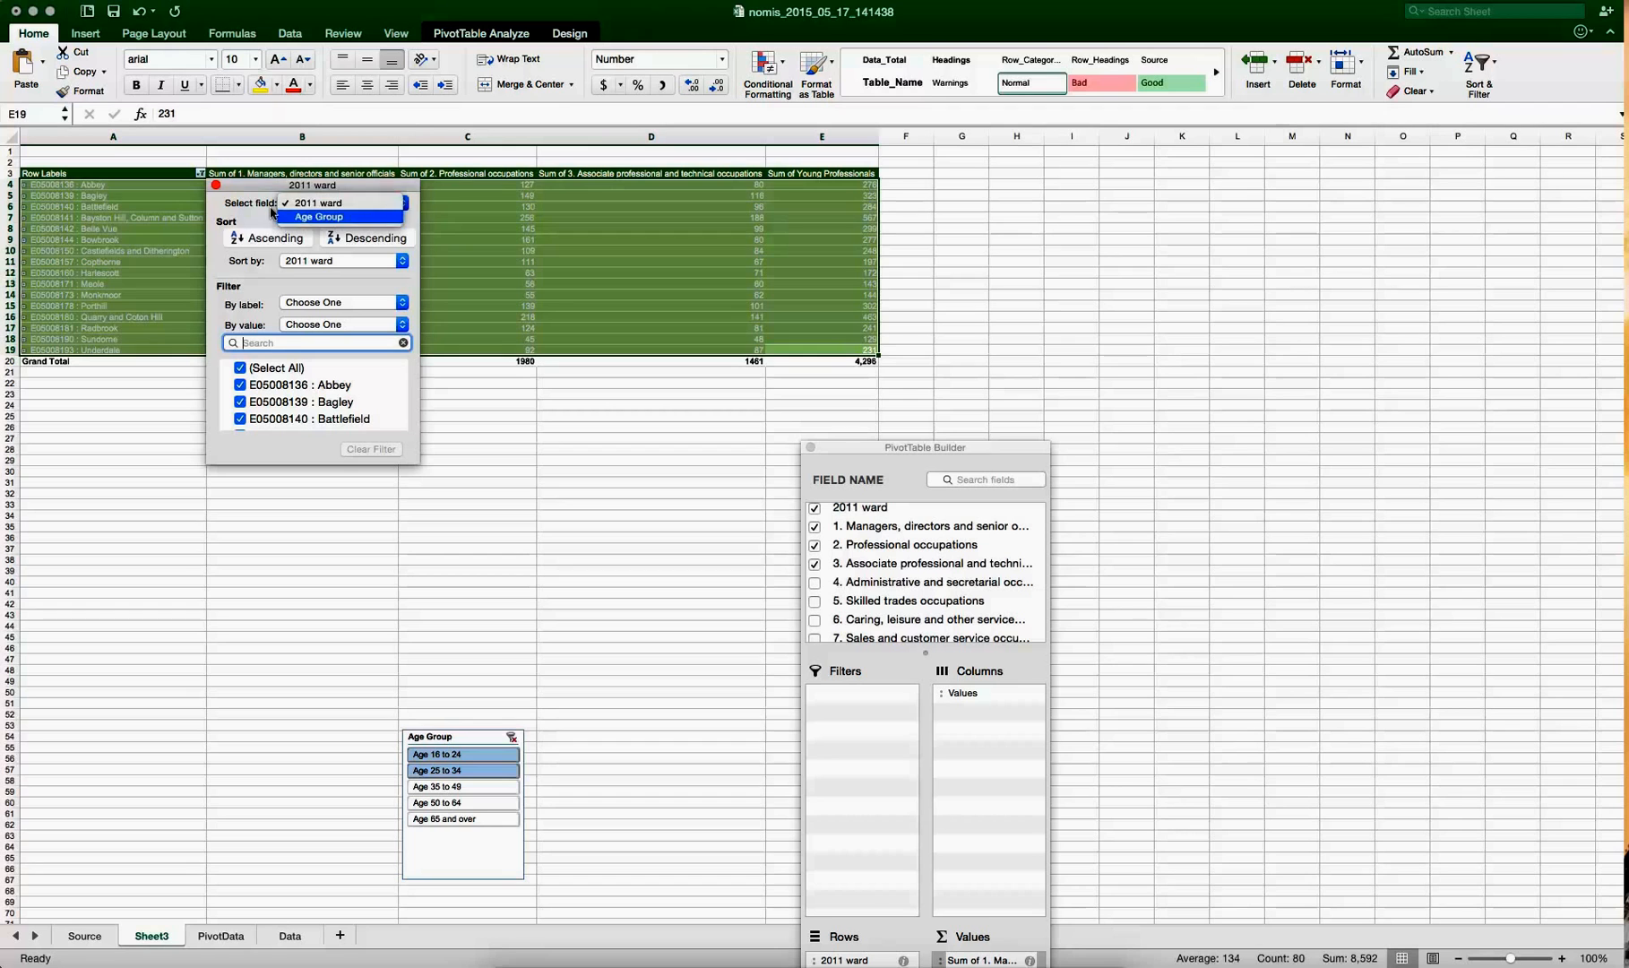
left_click(226, 201)
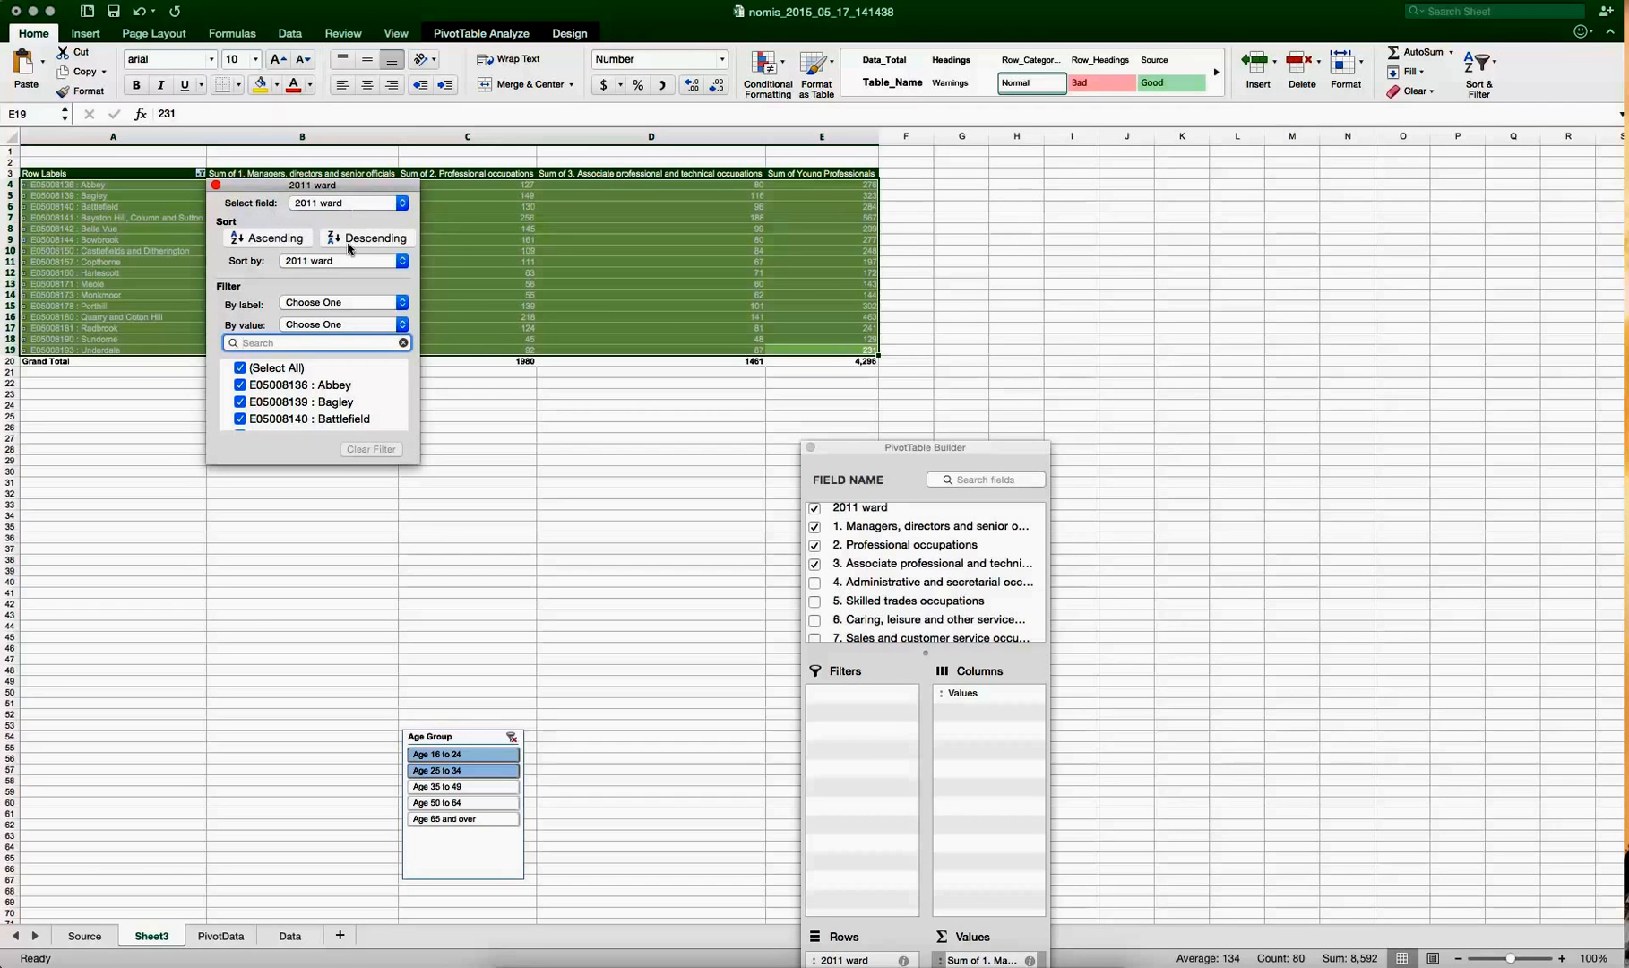
left_click(401, 262)
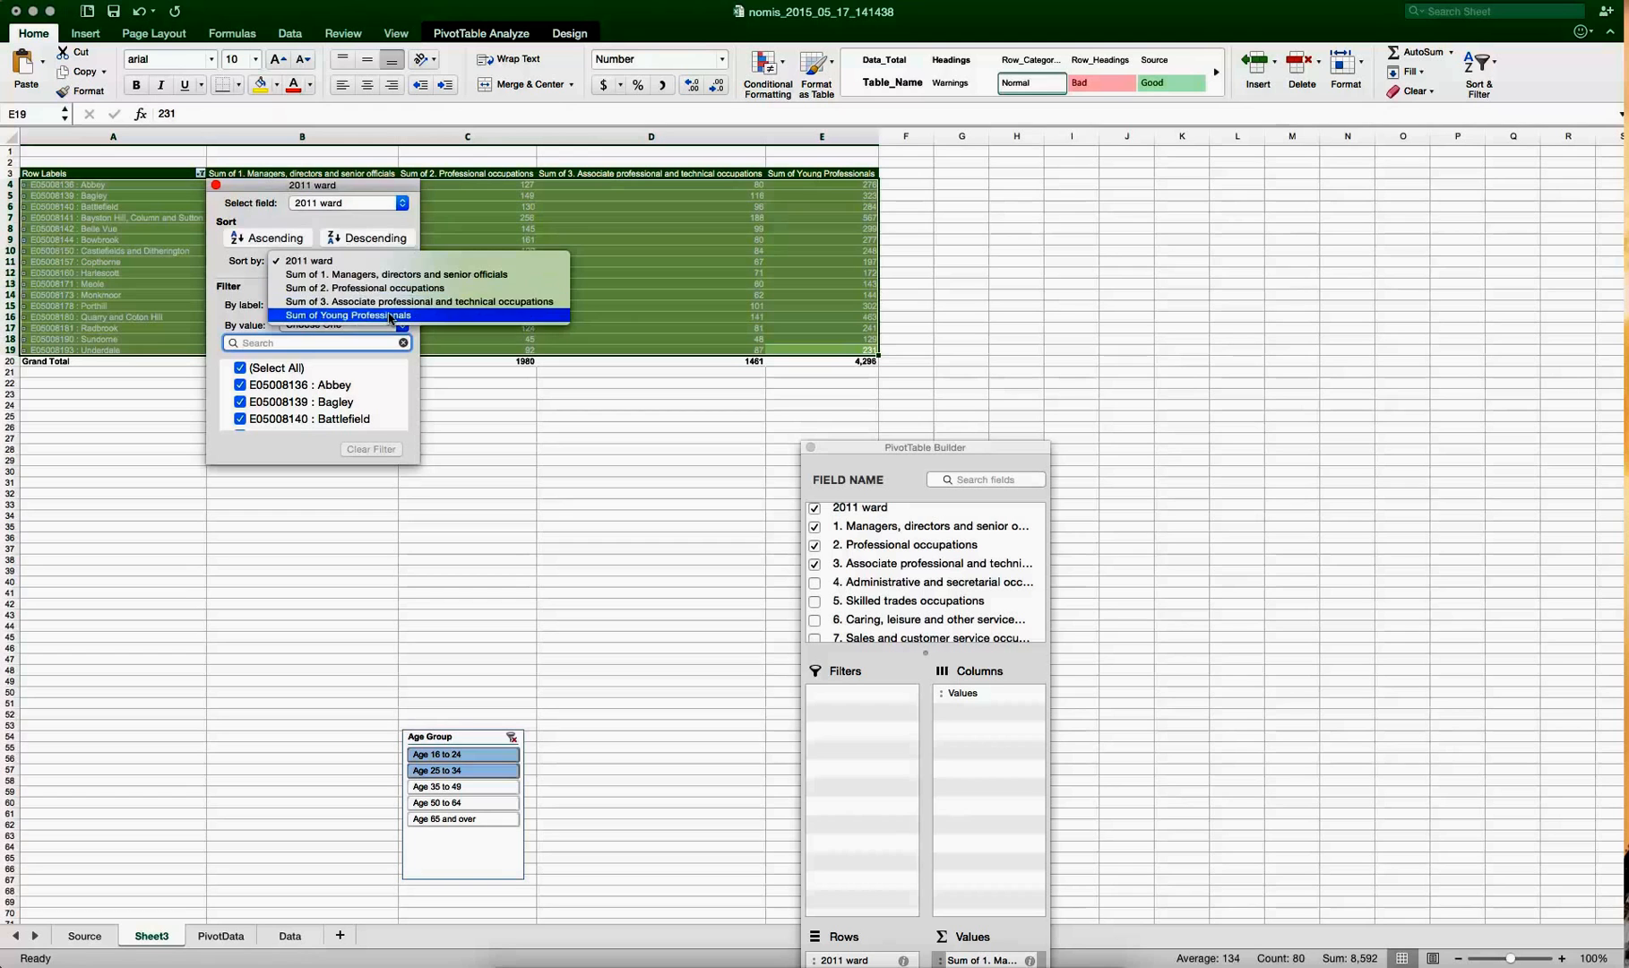
left_click(358, 314)
left_click(356, 239)
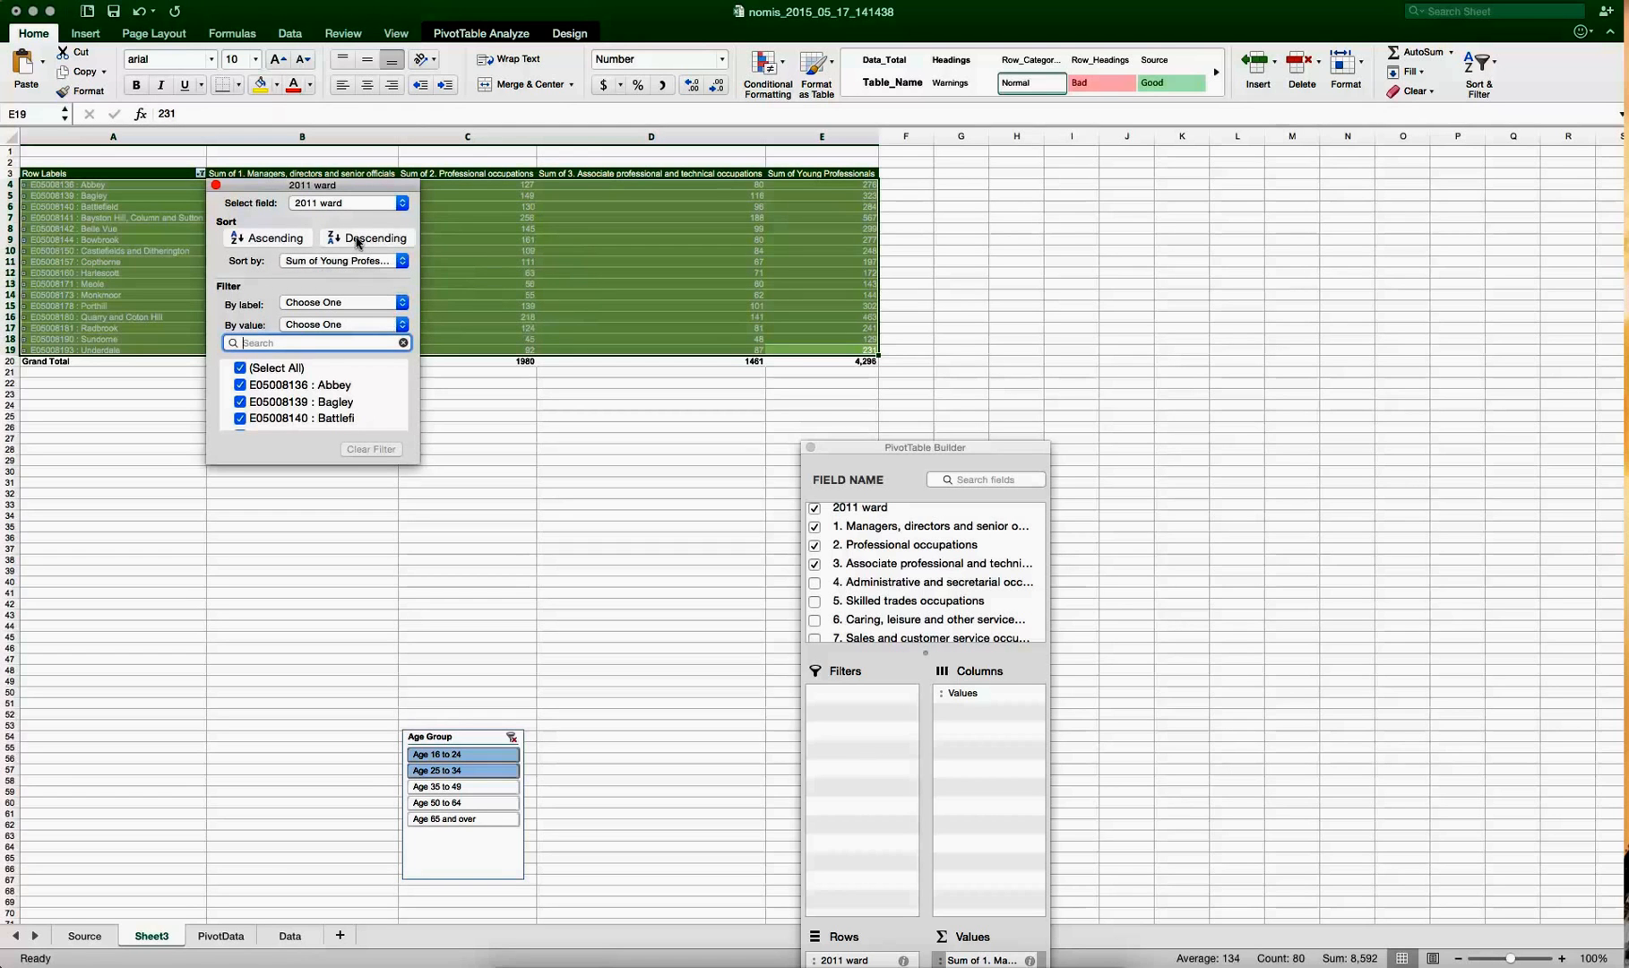
left_click(356, 240)
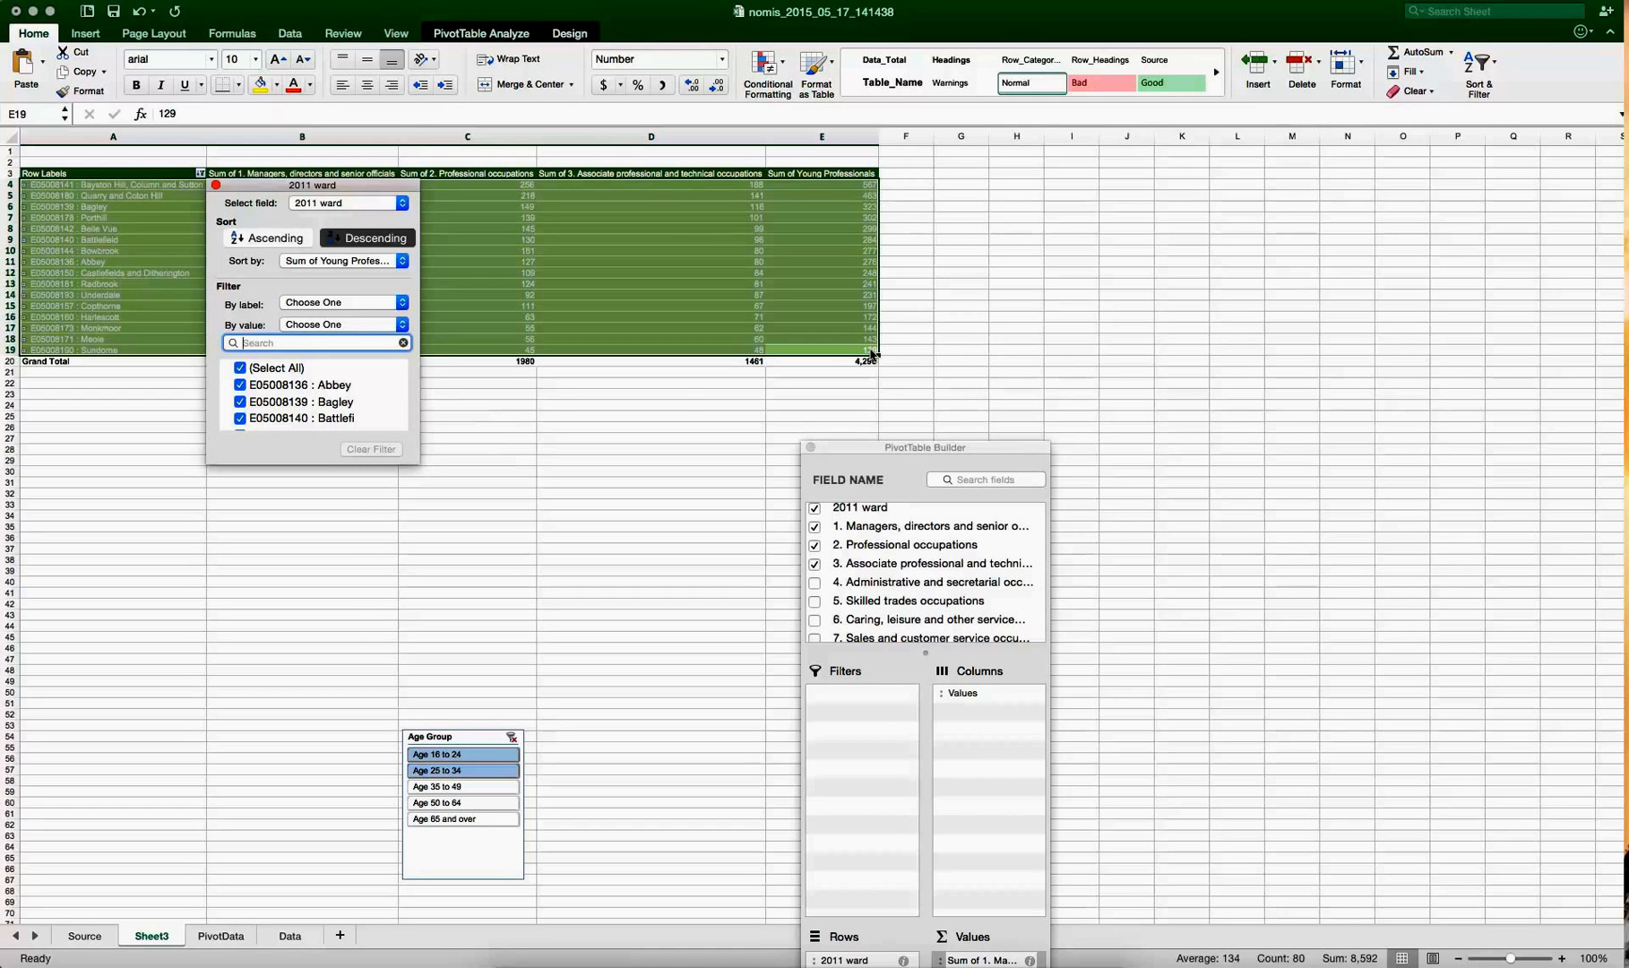
left_click_drag(270, 187, 100, 403)
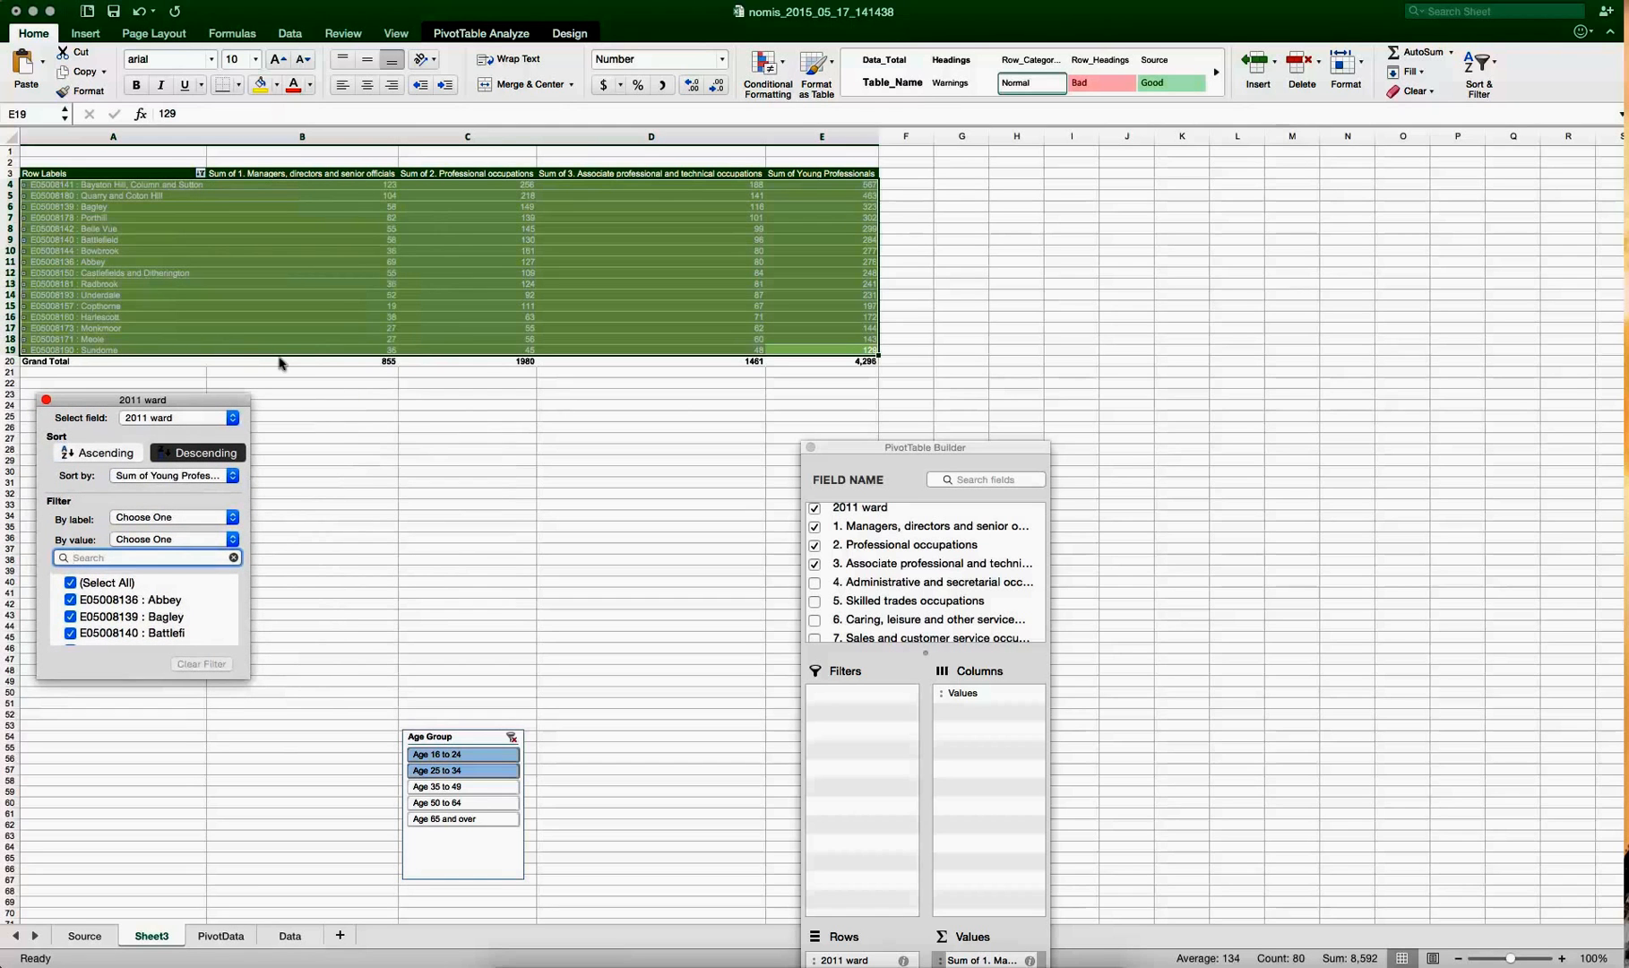
left_click(124, 190)
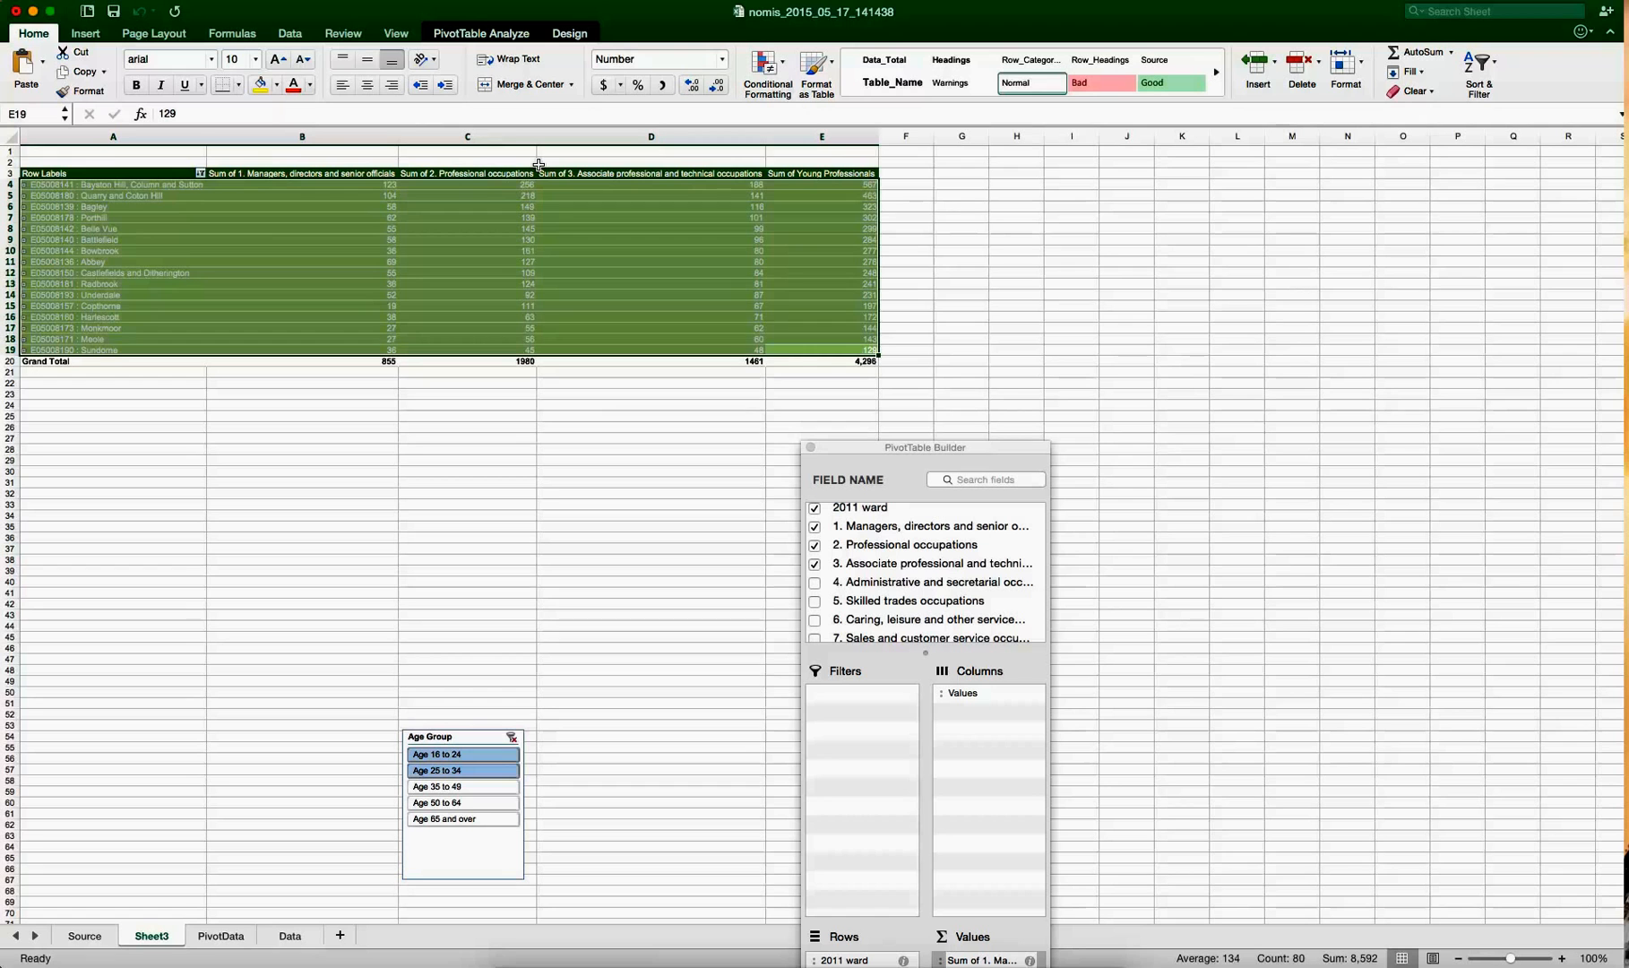
- Move the Age Group slicer up to just below the PivotTable and deselect it
left_click(461, 738)
left_click_drag(451, 648, 453, 415)
left_click(614, 435)
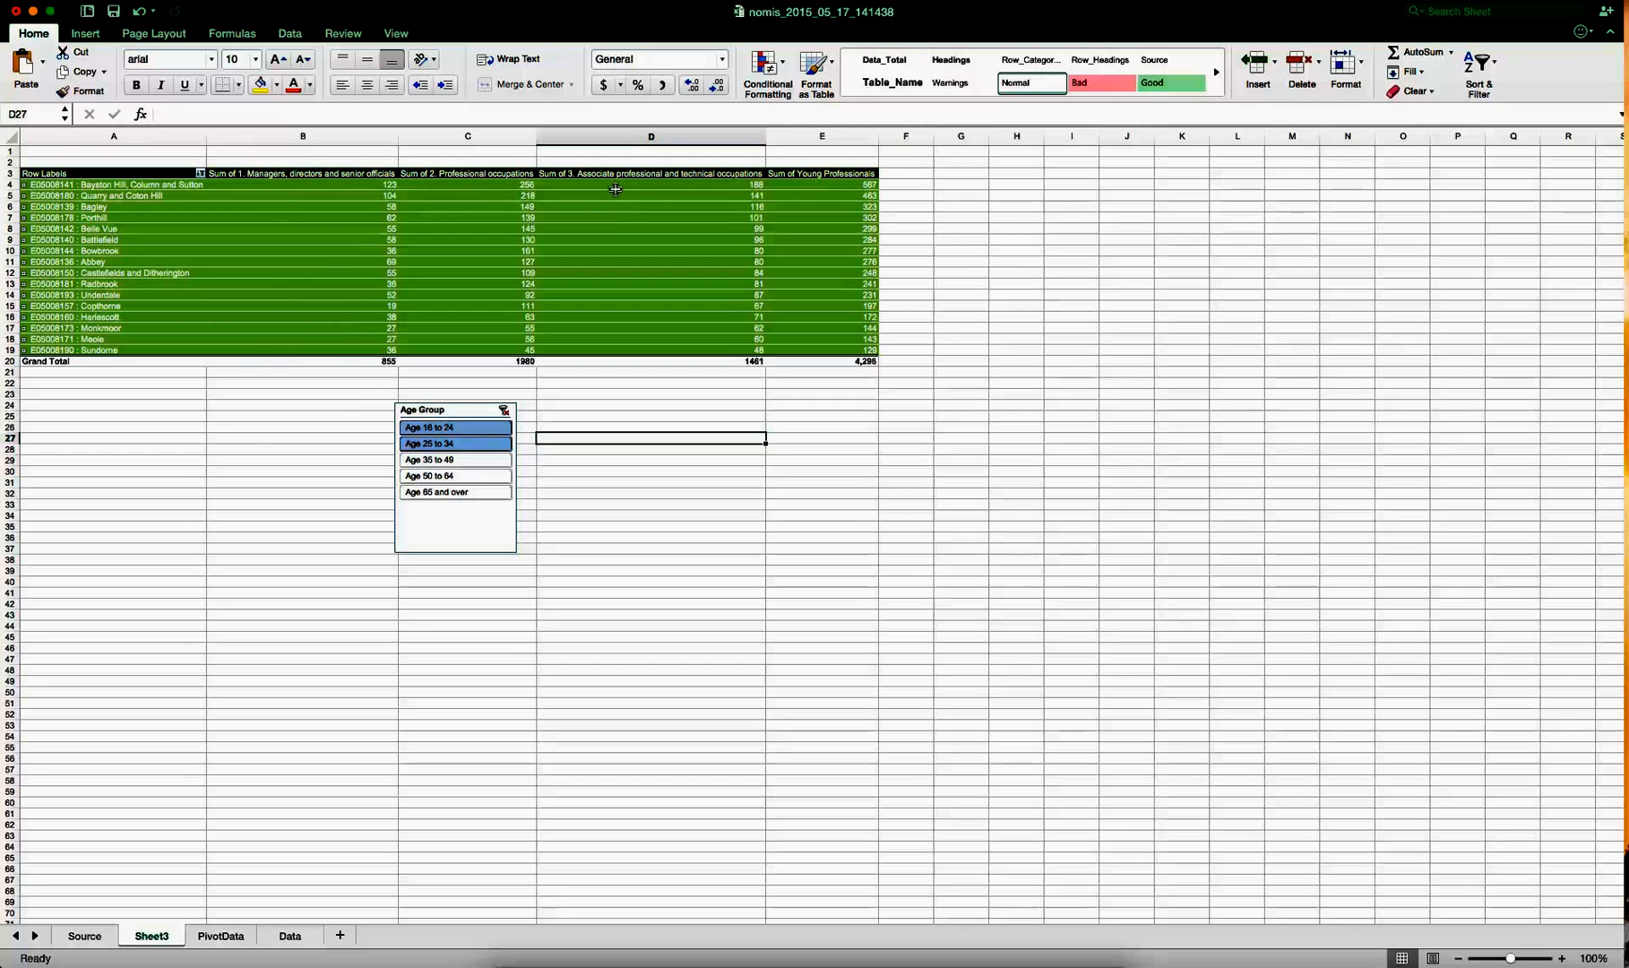
- Compare the ward ranking for ages 50 to 64, 65 and over and all groups, ending with 16 to 24 and 25 to 34 filtered
left_click(465, 476)
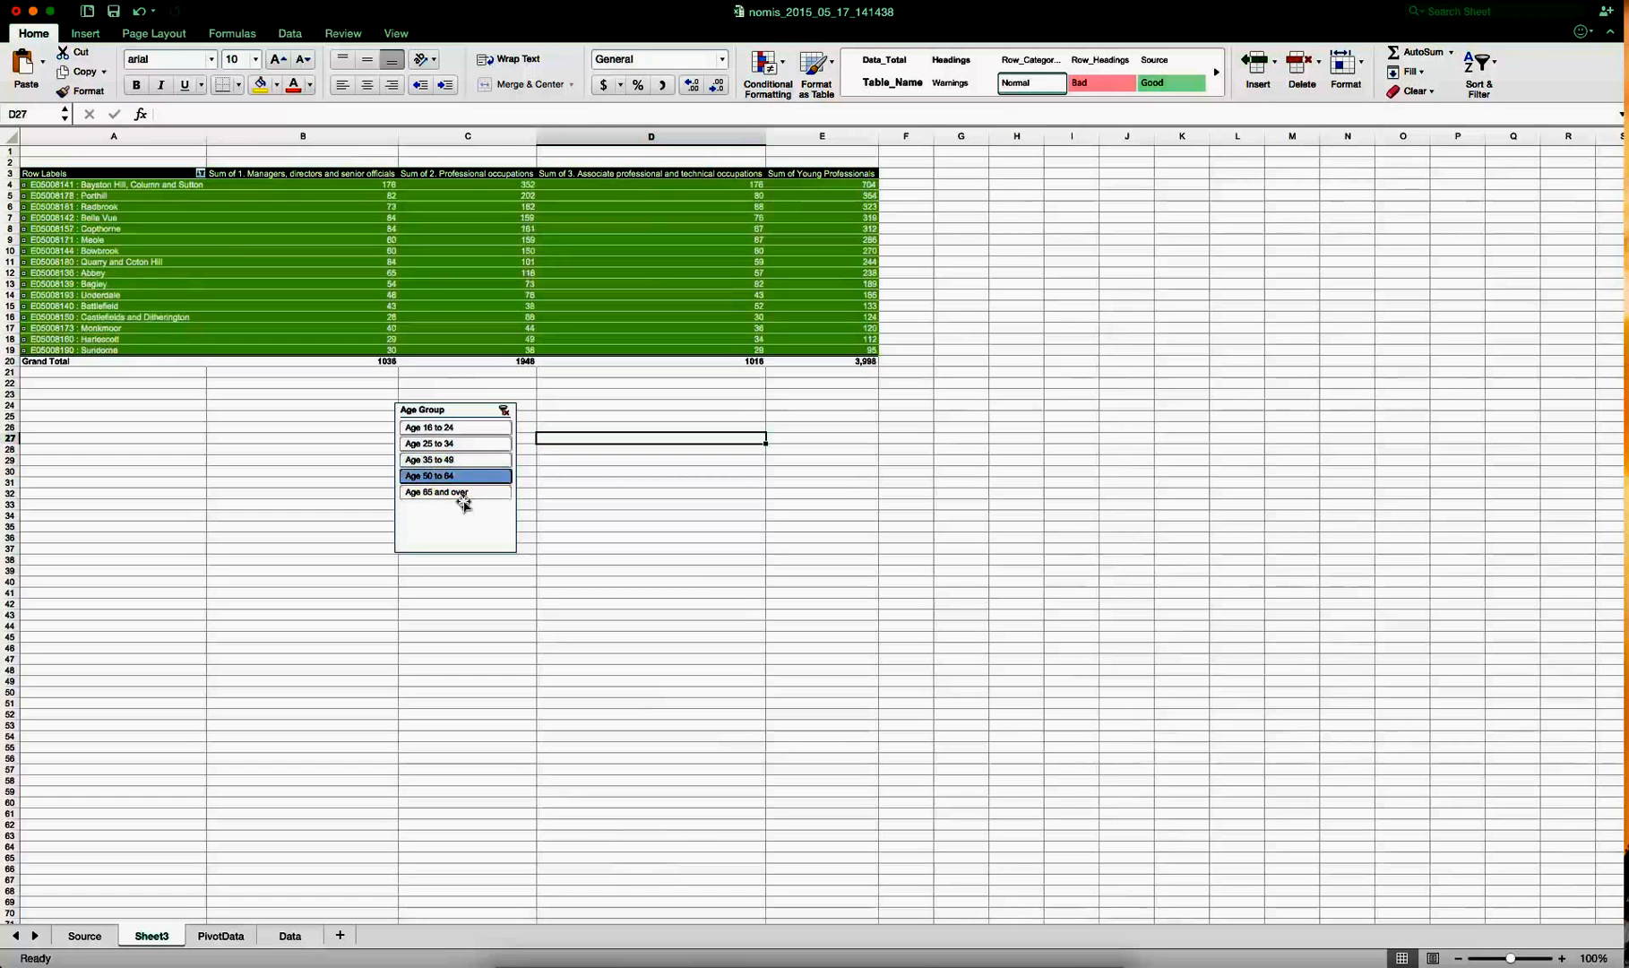
left_click(460, 492)
left_click_drag(457, 429, 437, 516)
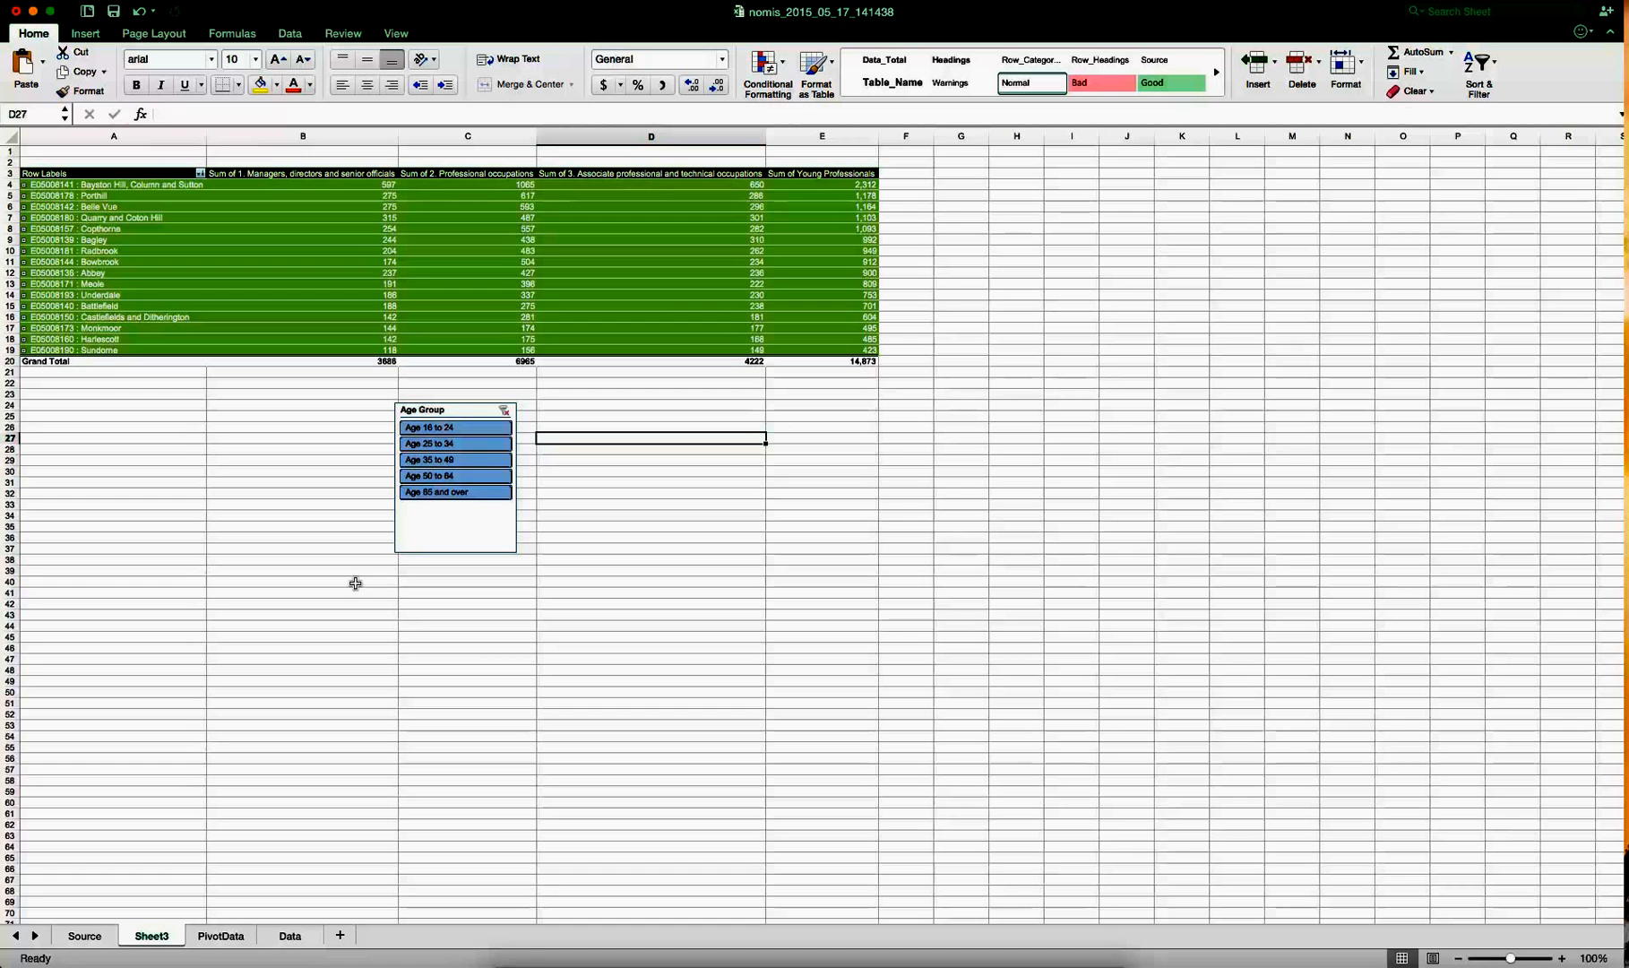
left_click_drag(458, 428, 459, 446)
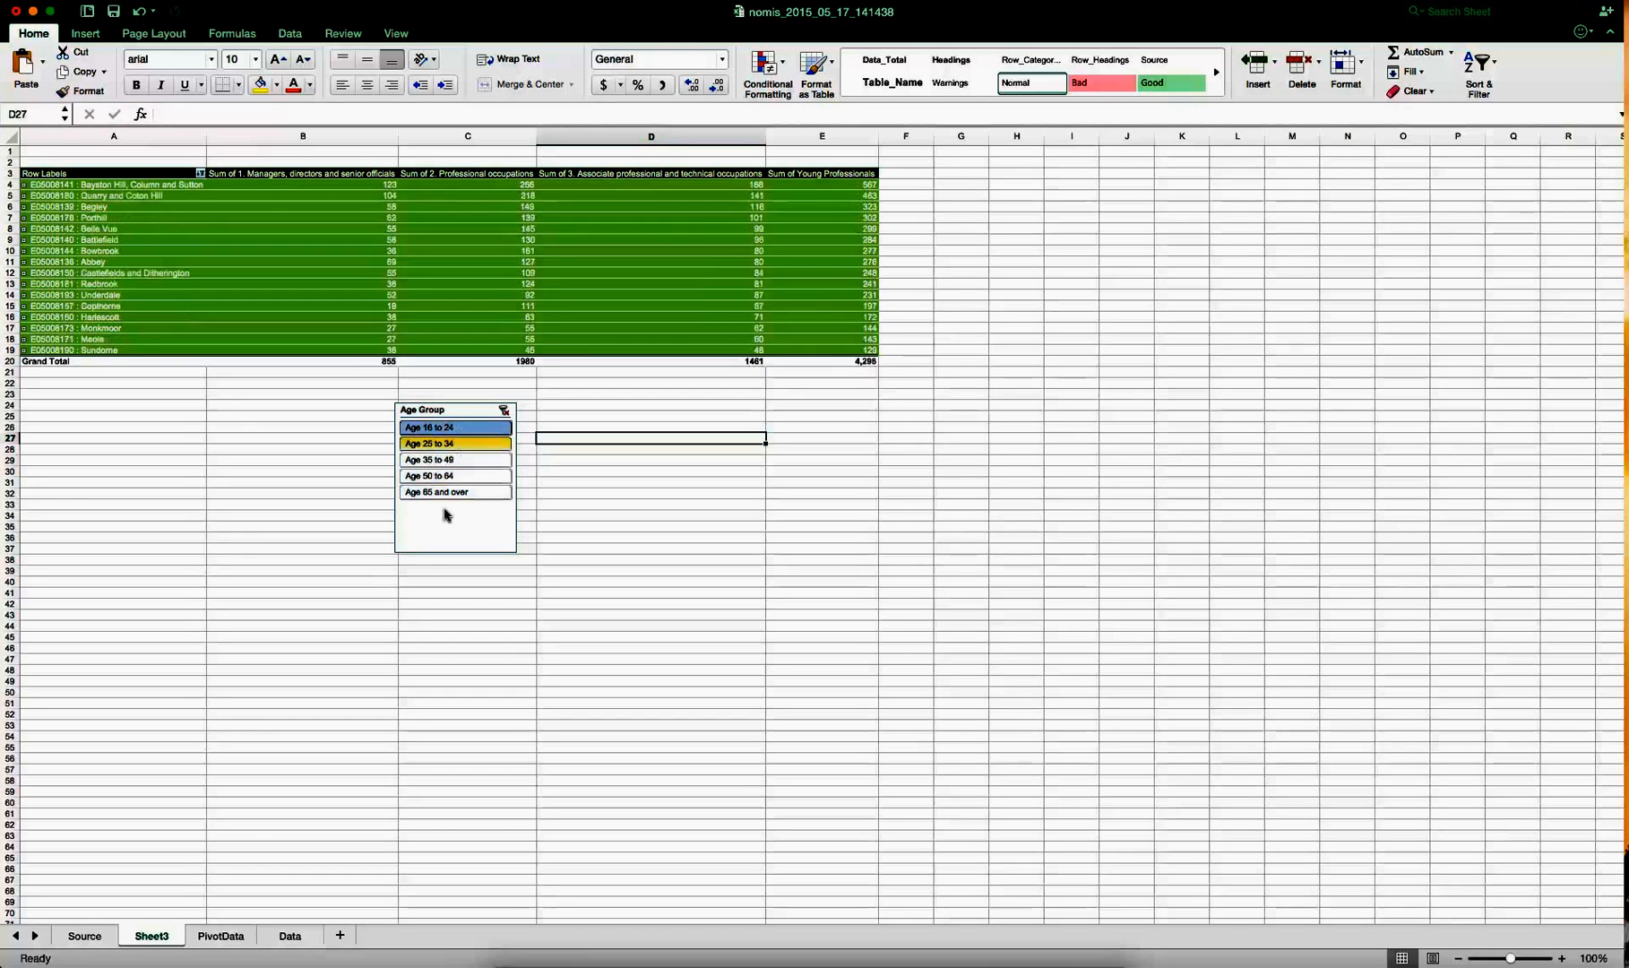
left_click(226, 538)
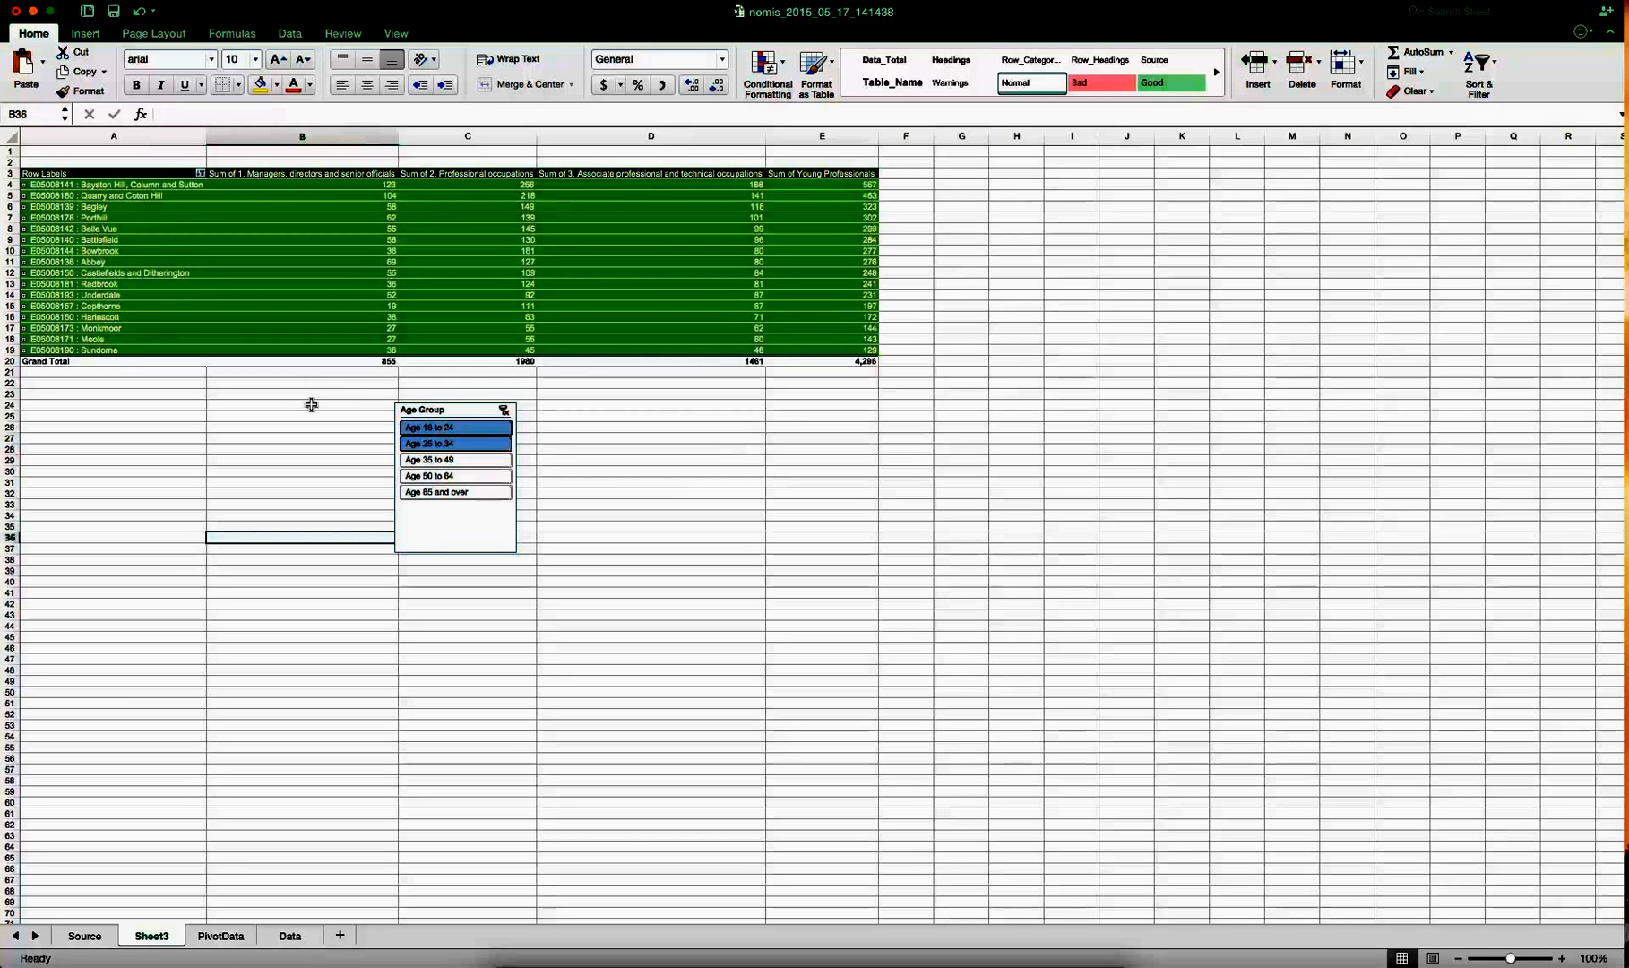
left_click(311, 404)
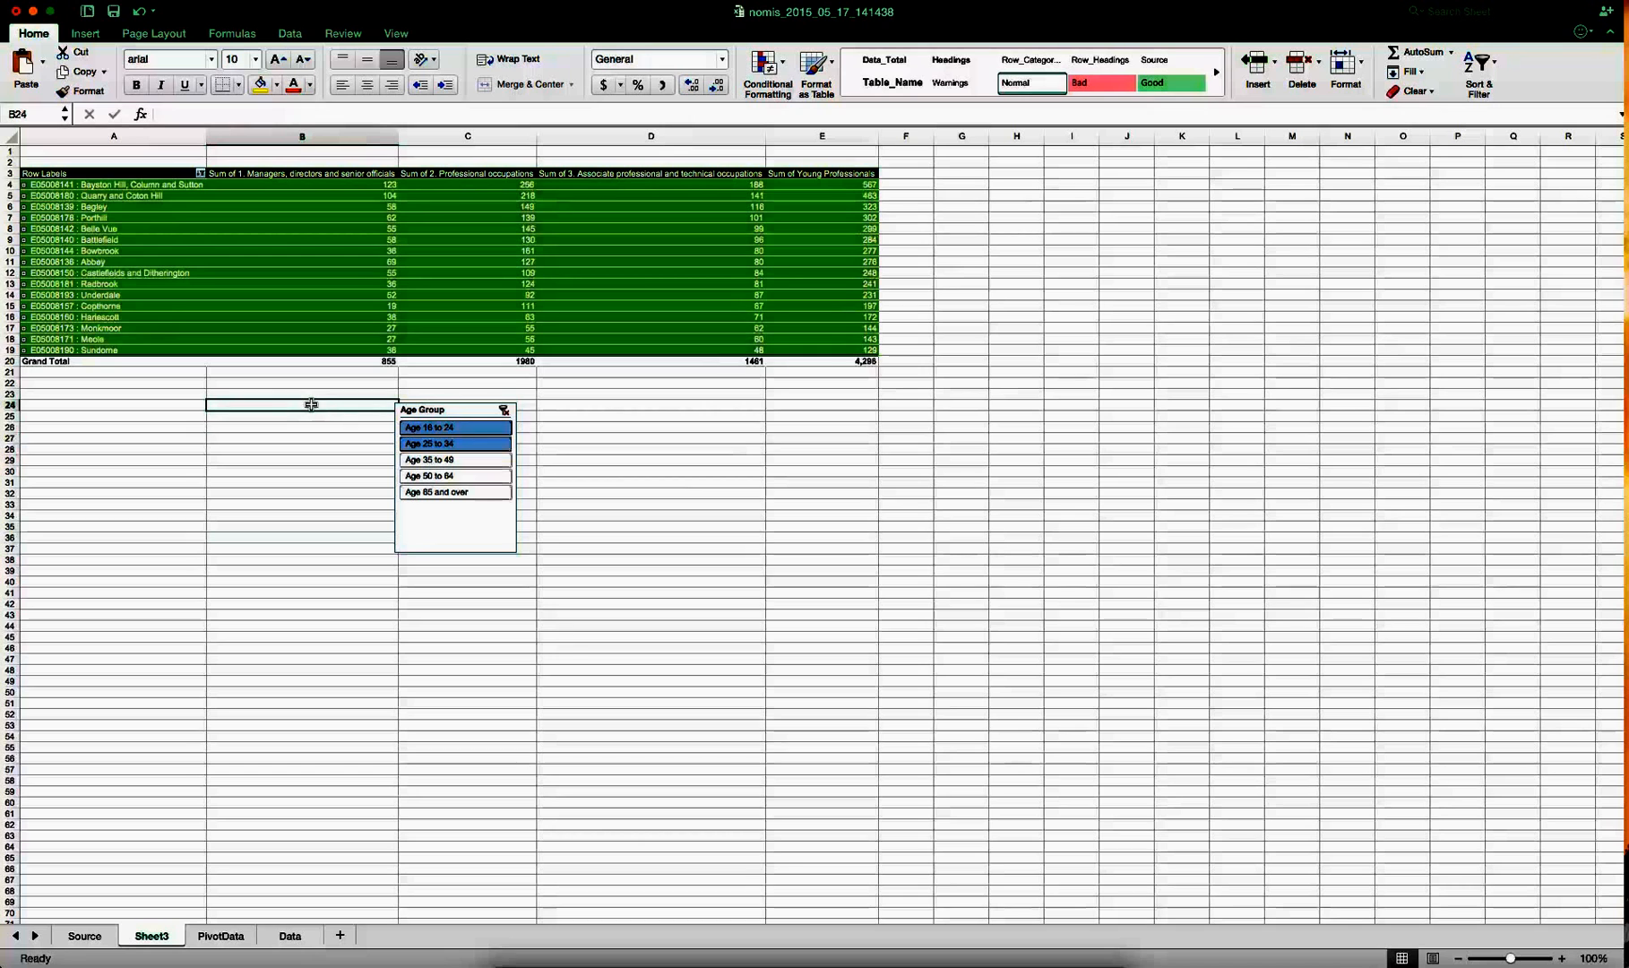